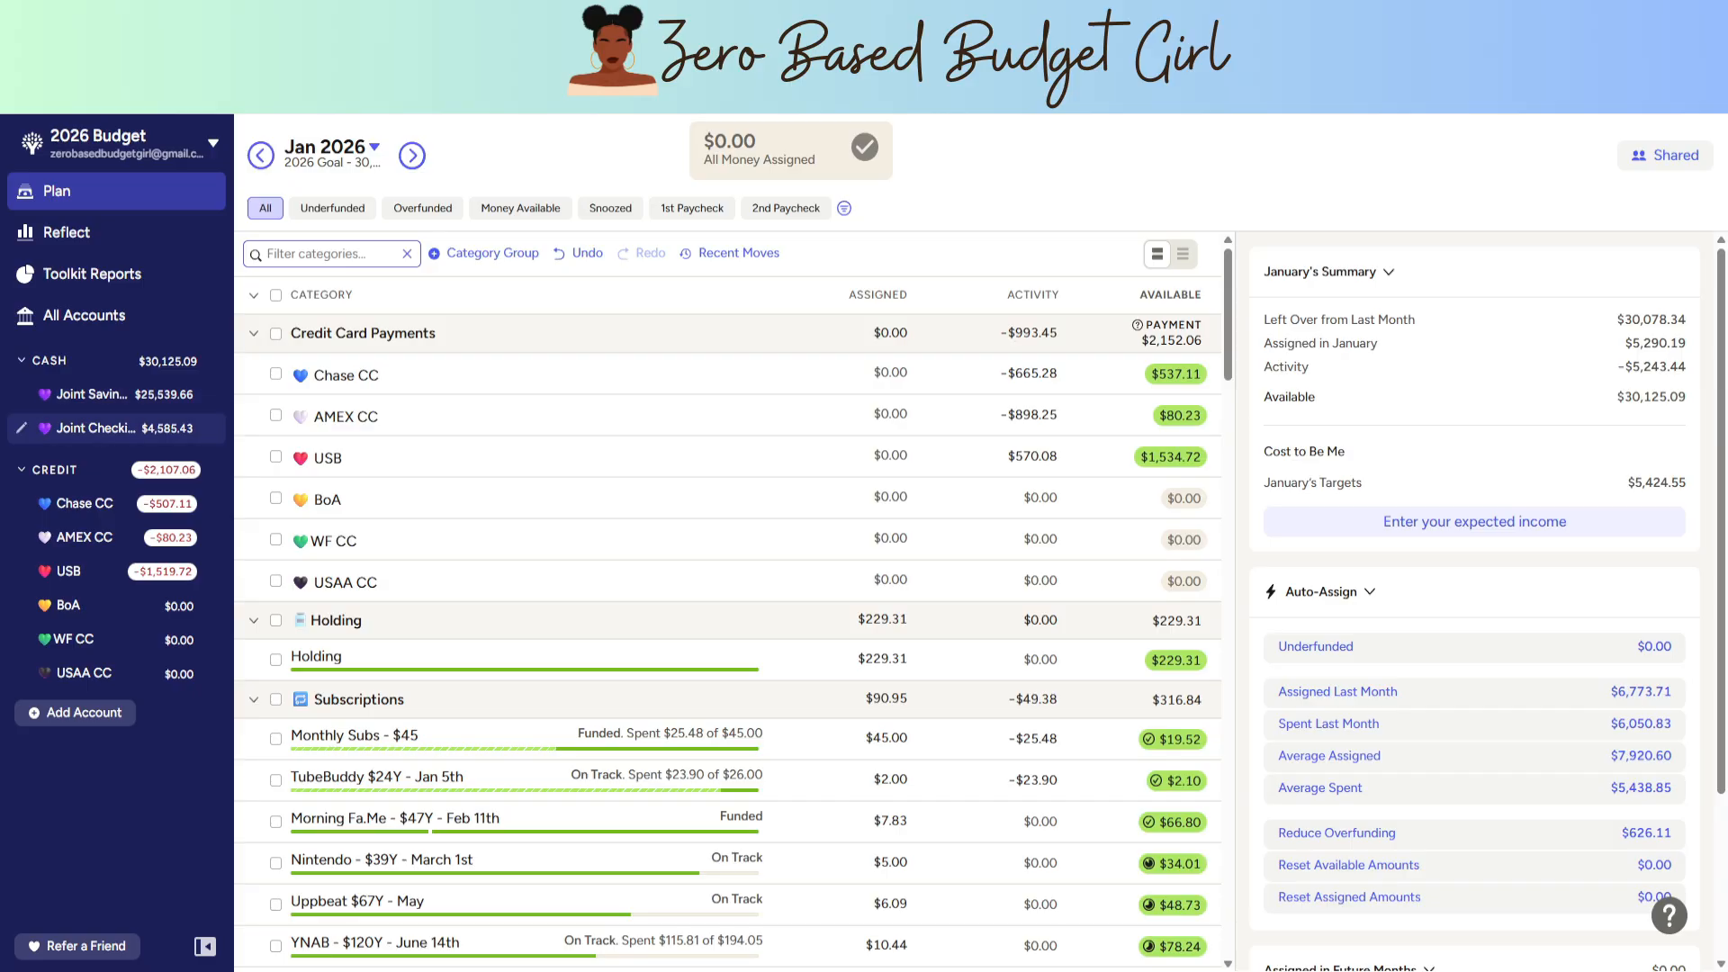
- Record a $1,801.98 payment to USB in the Joint Checking account and reconcile that account at $2,783.45
click(105, 434)
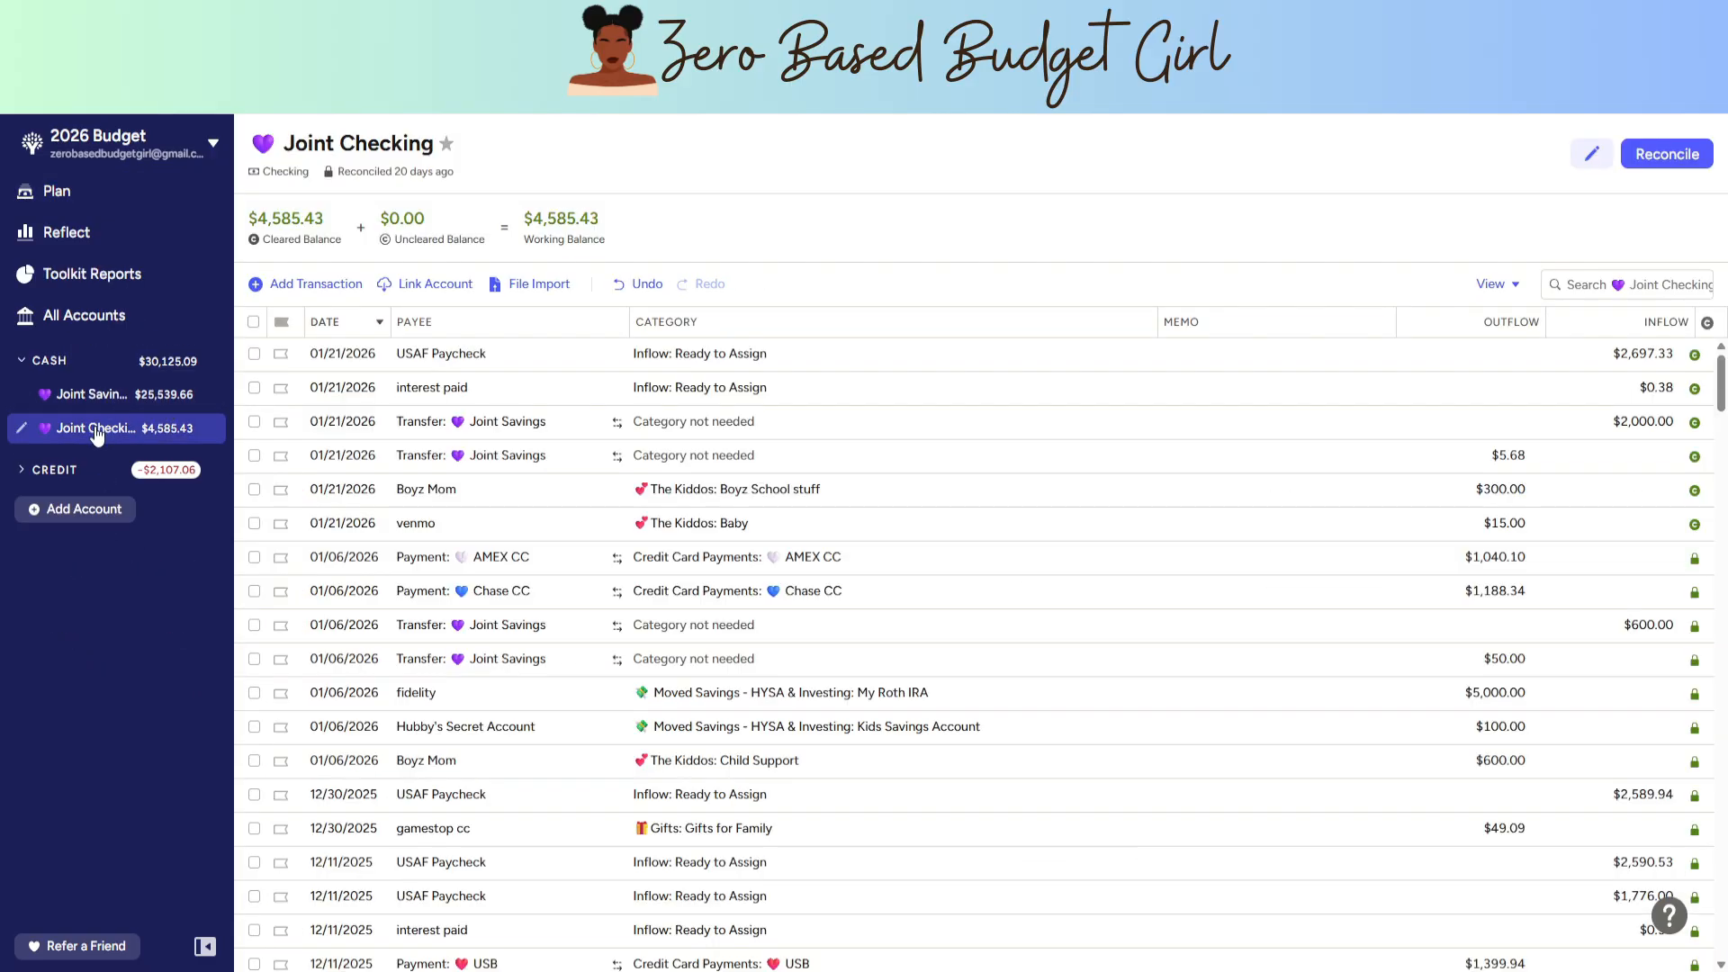
click(144, 403)
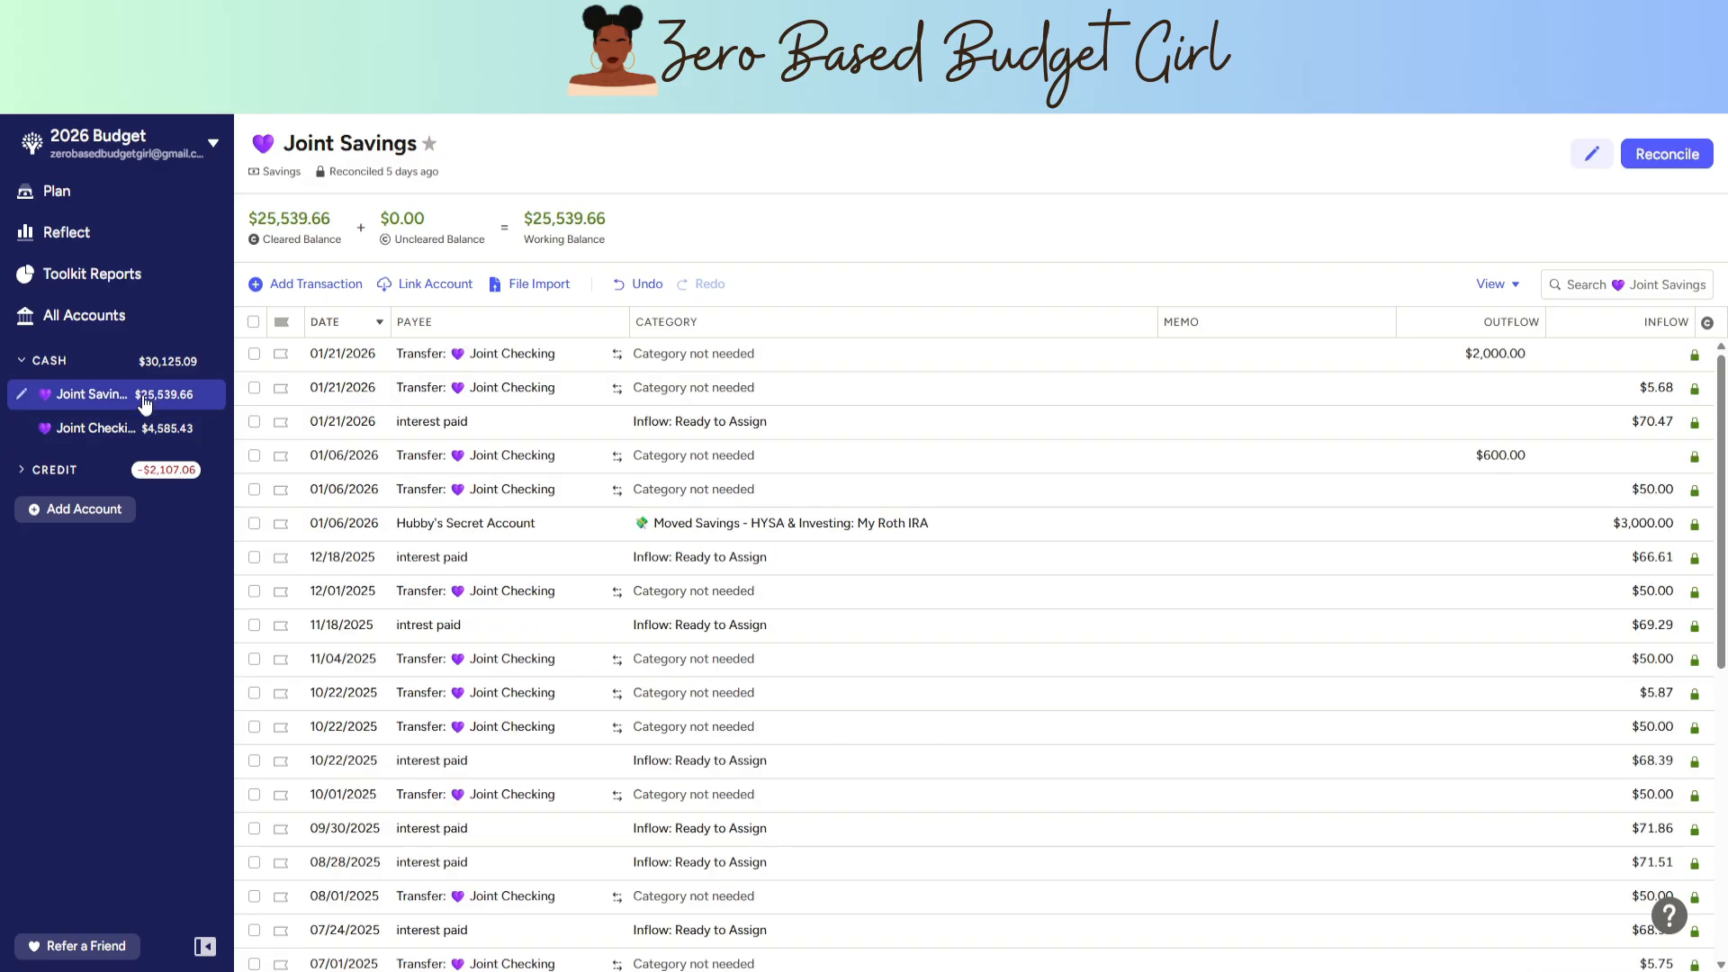
click(107, 432)
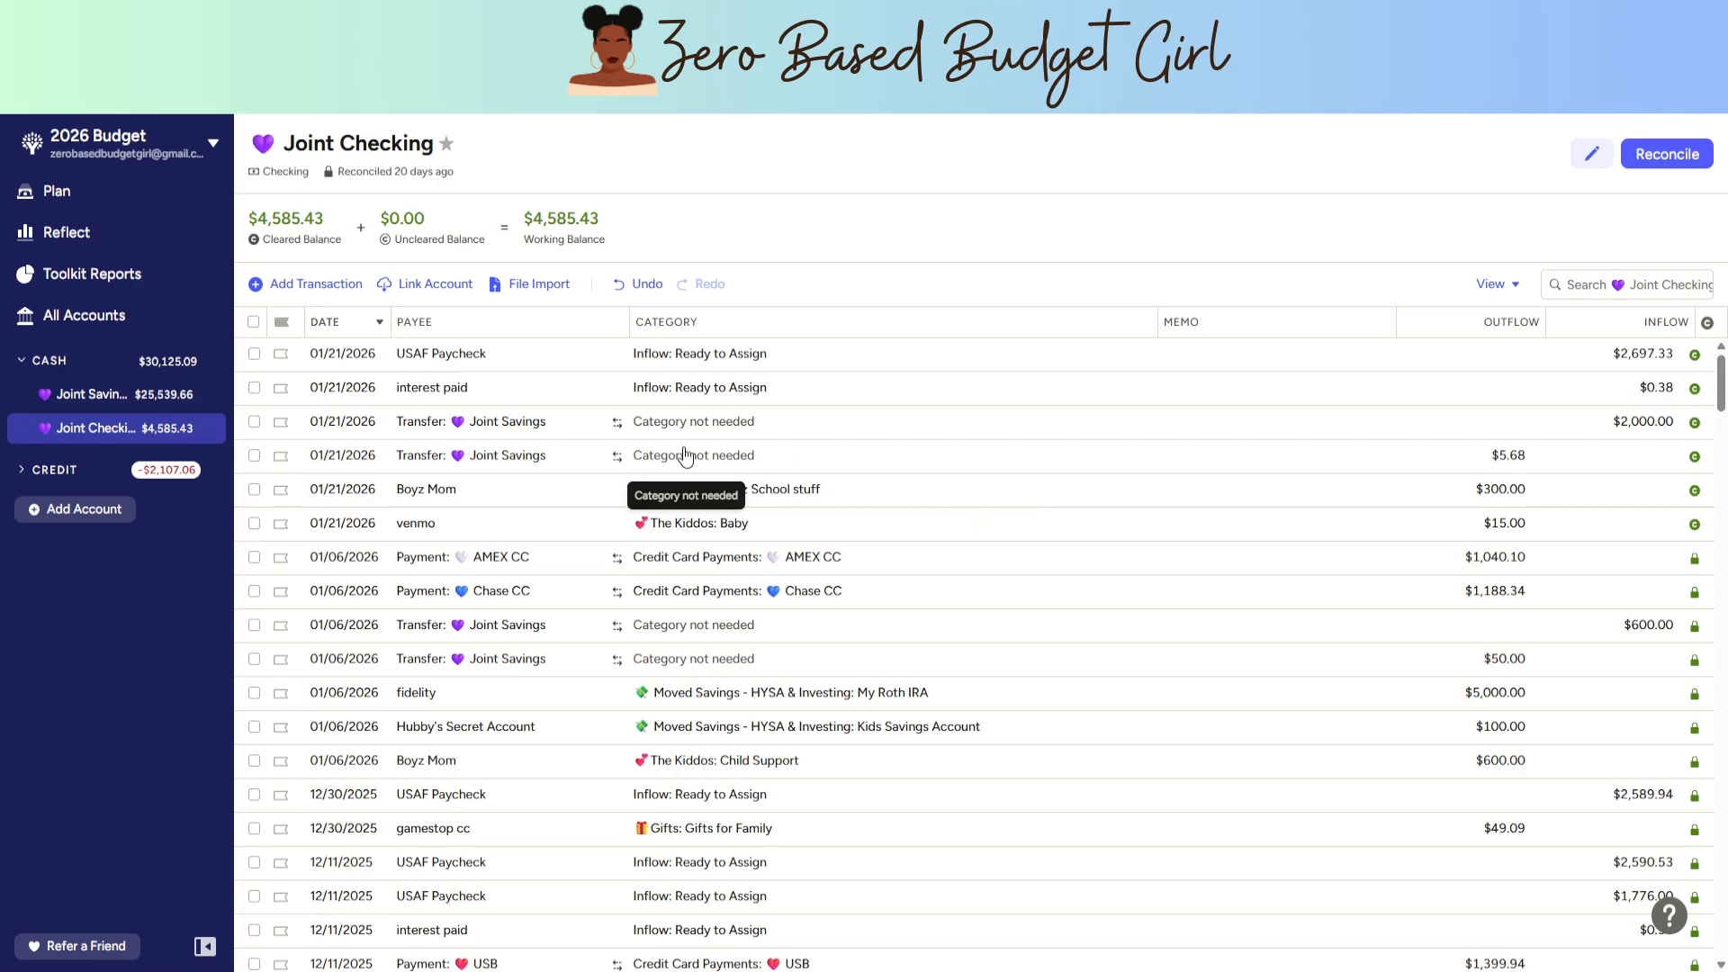
click(340, 283)
click(522, 357)
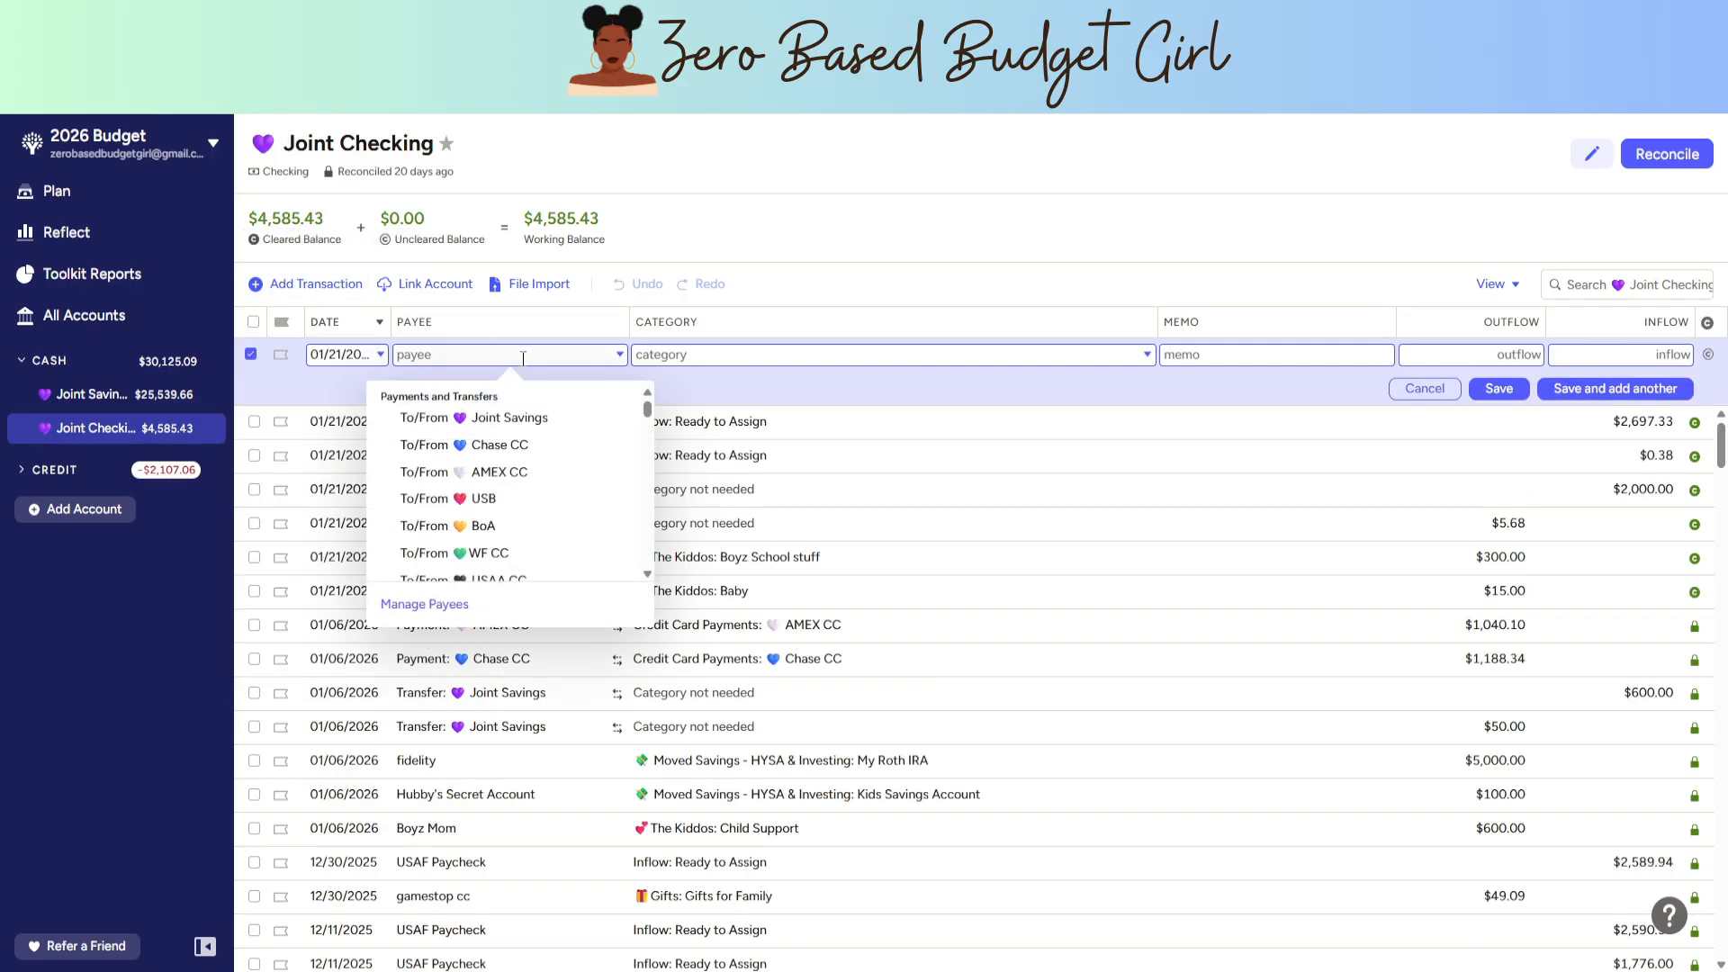
click(464, 499)
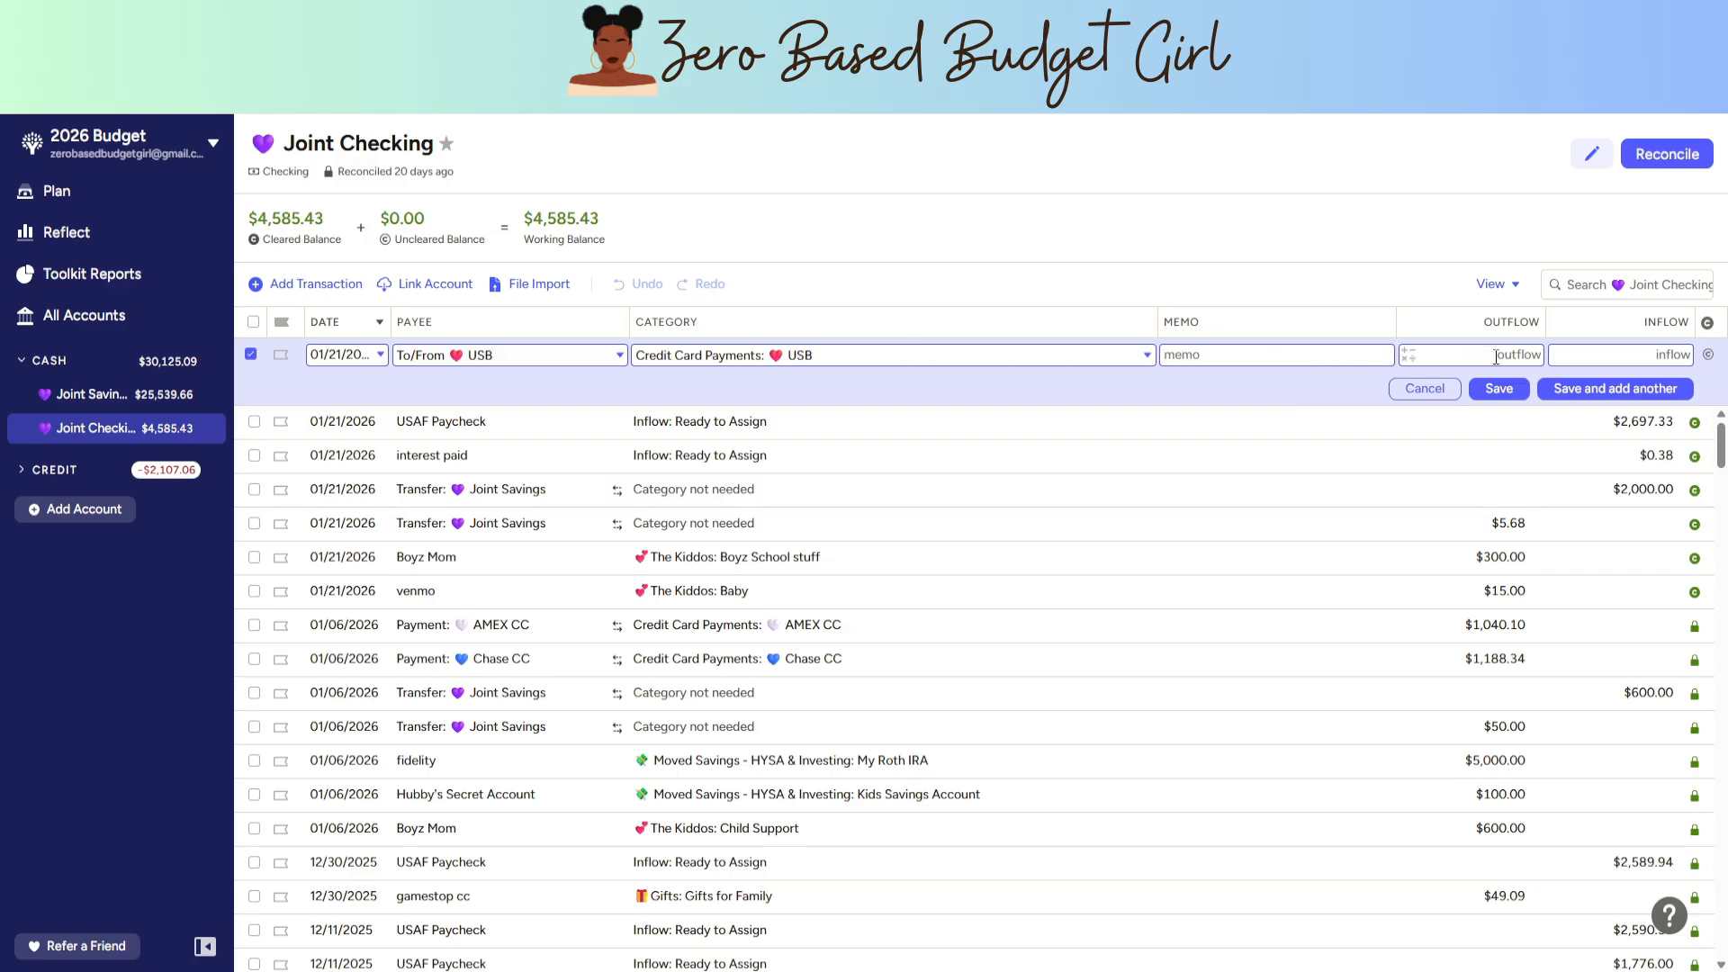
text(1801.98)
click(1515, 392)
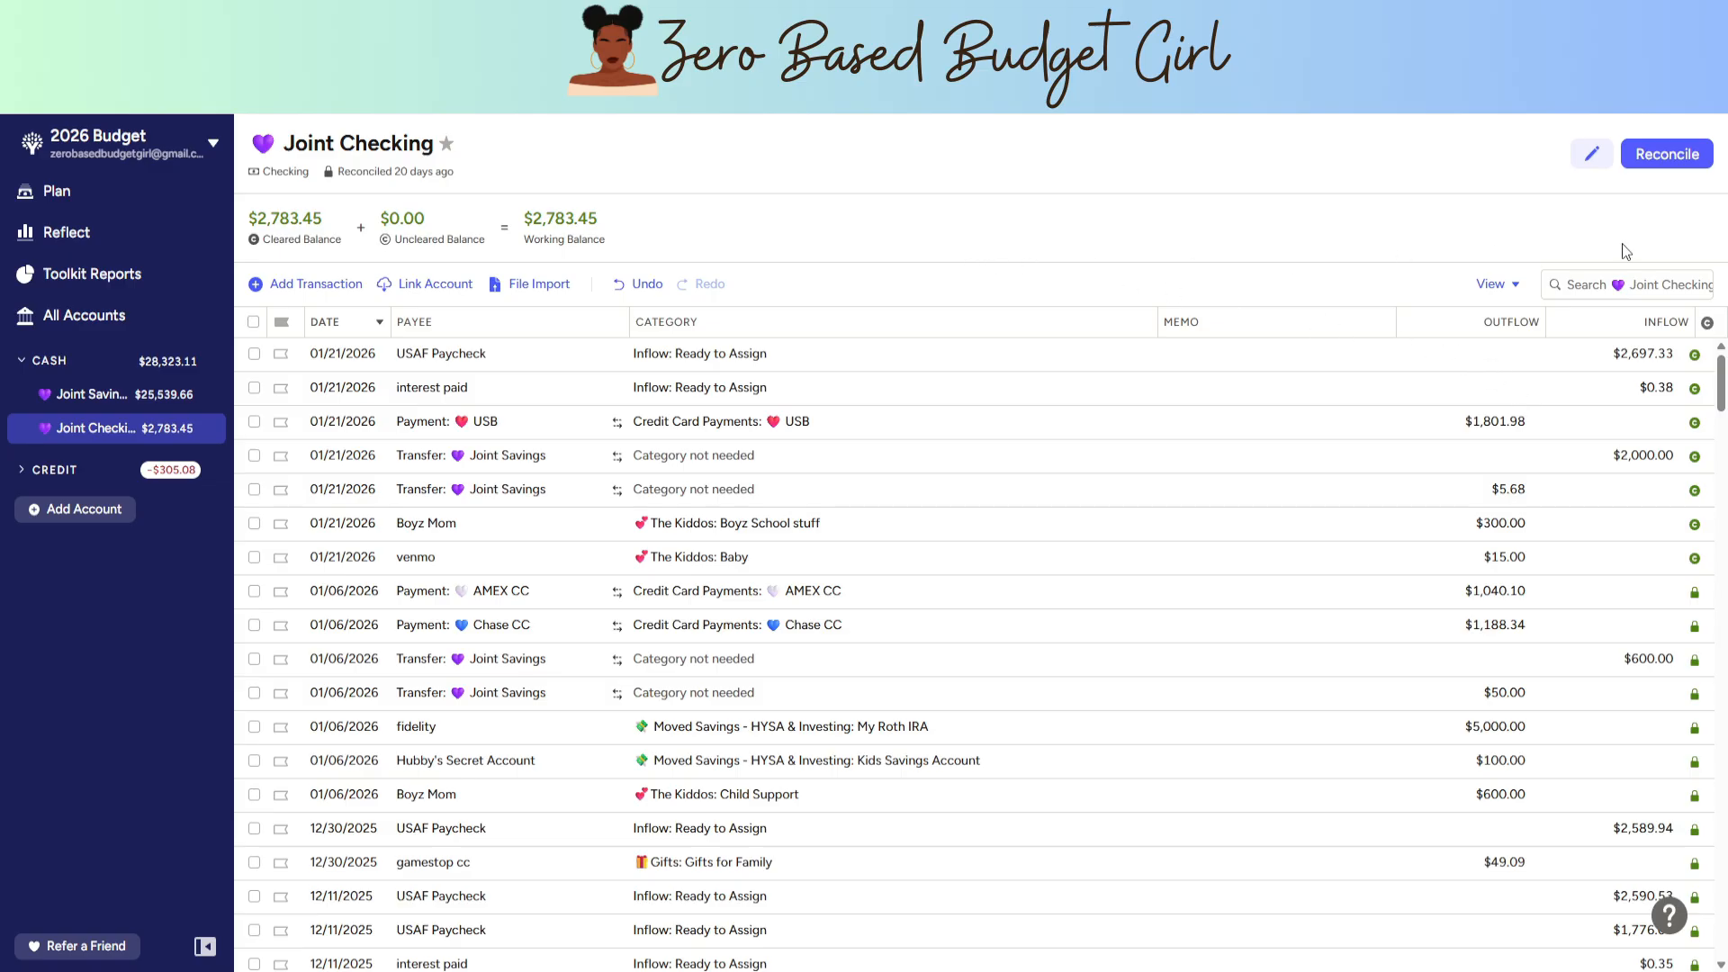
click(1658, 159)
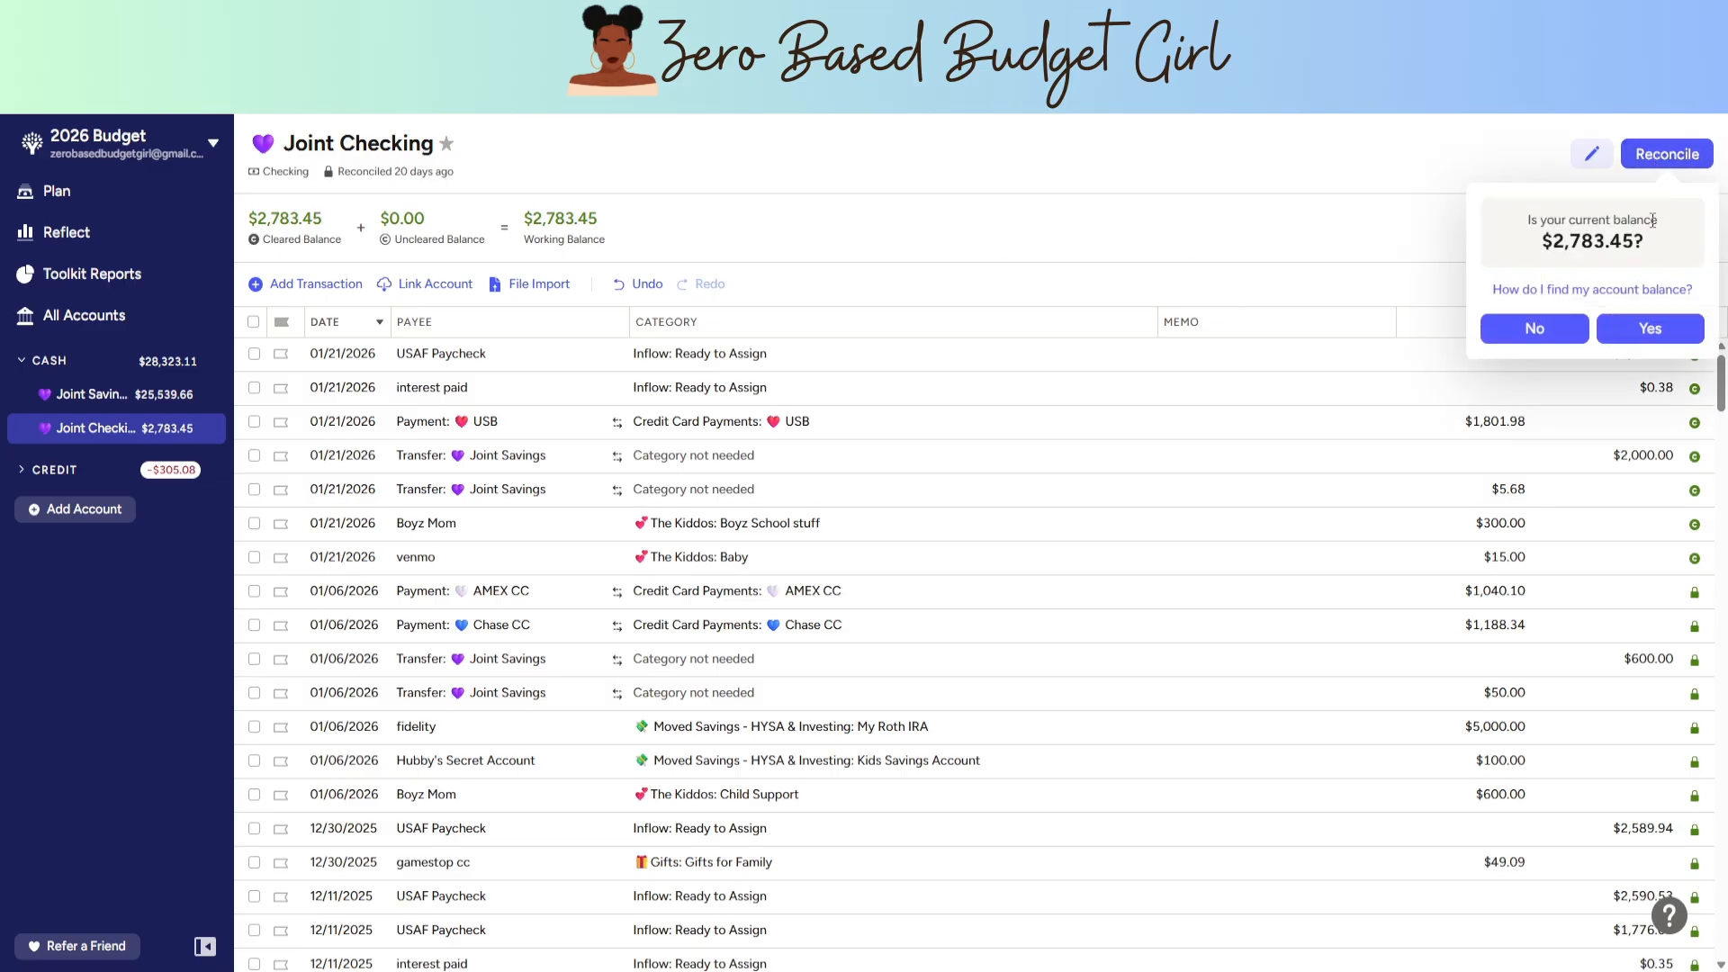
click(1657, 326)
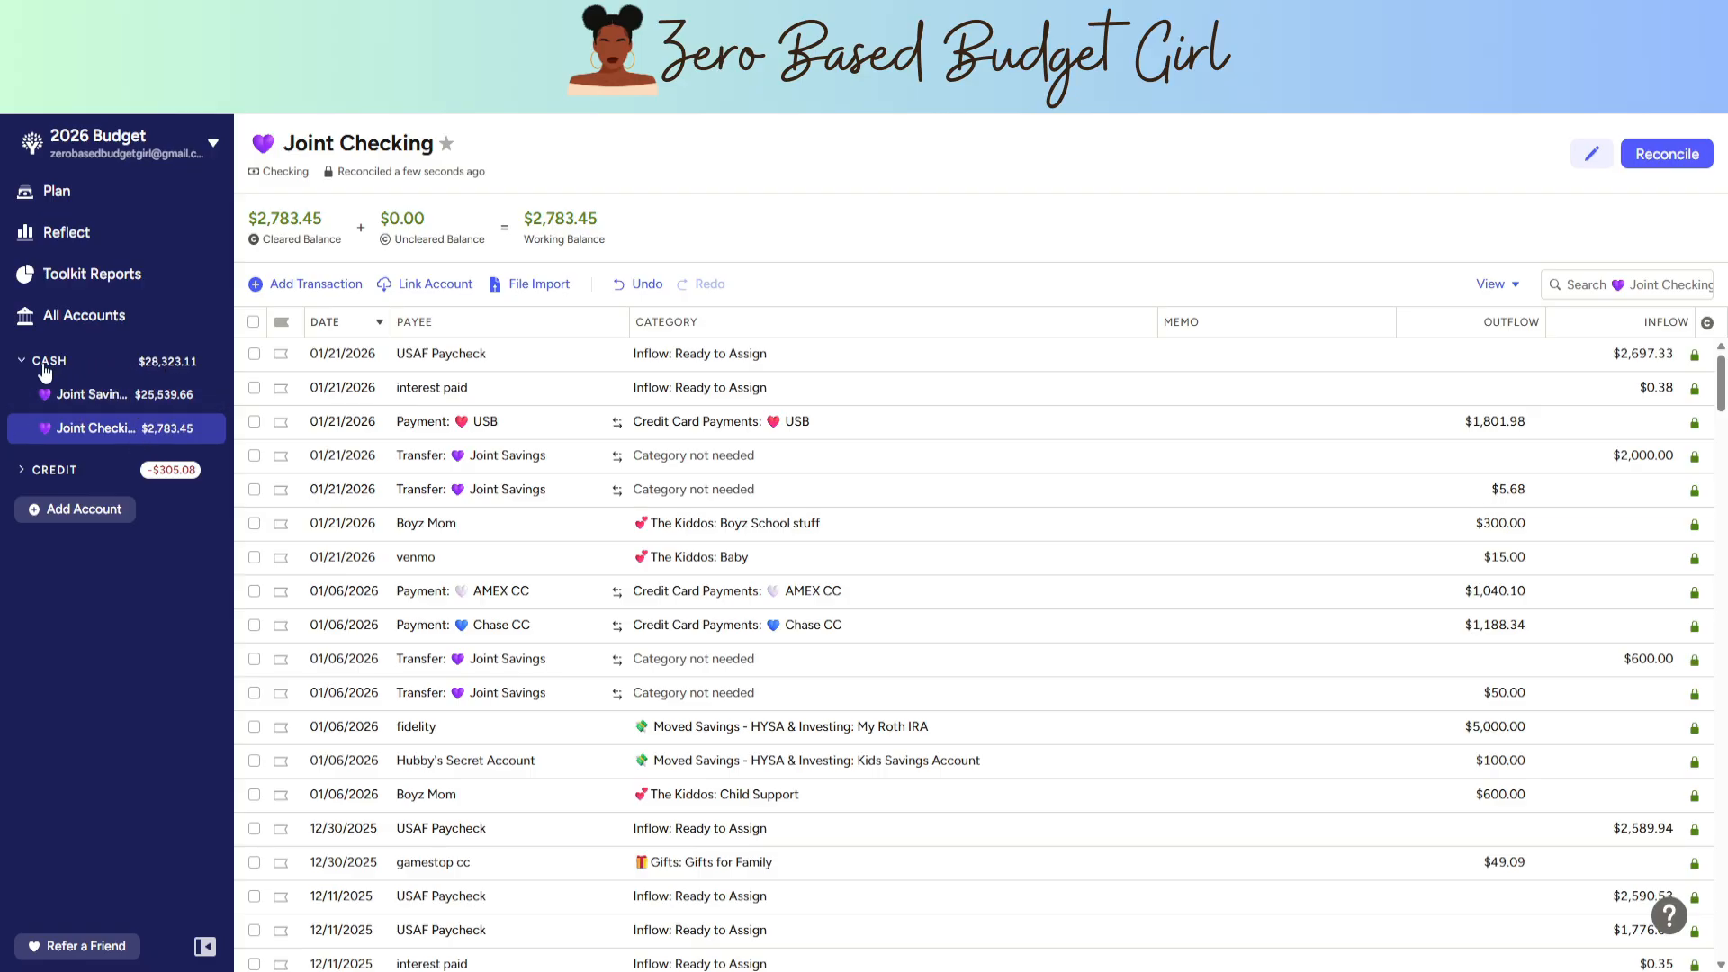
- Start a new transaction in the Chase CC account with the saved payee shoppette
click(23, 473)
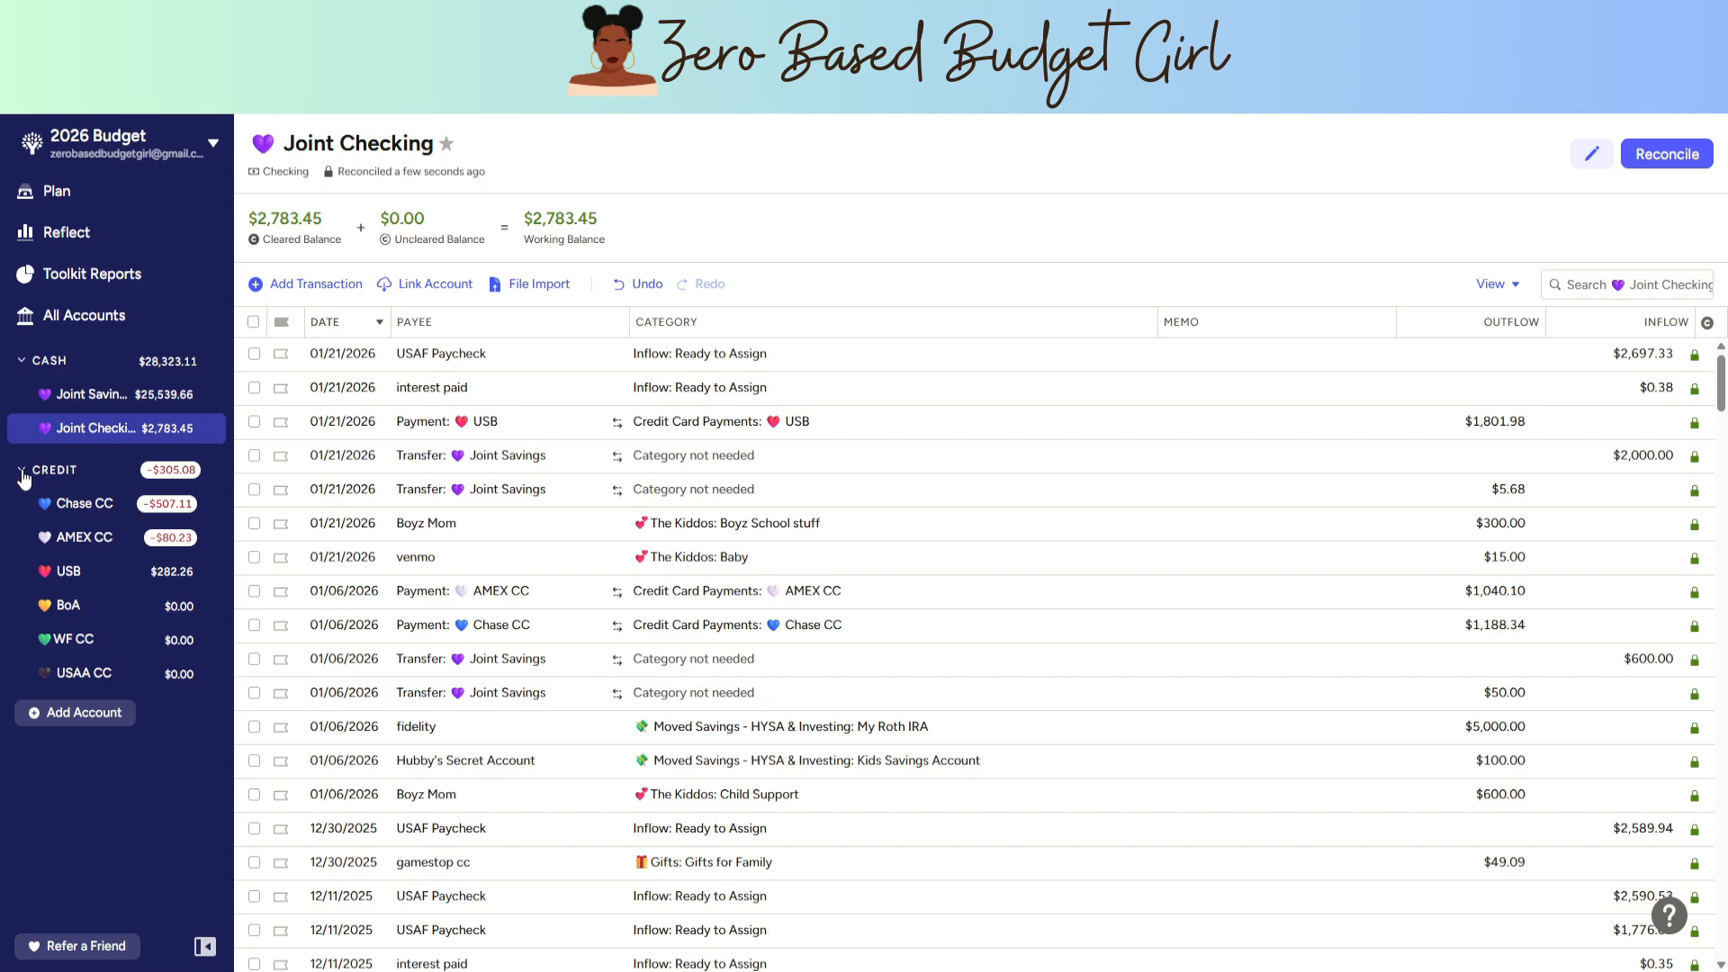
click(77, 509)
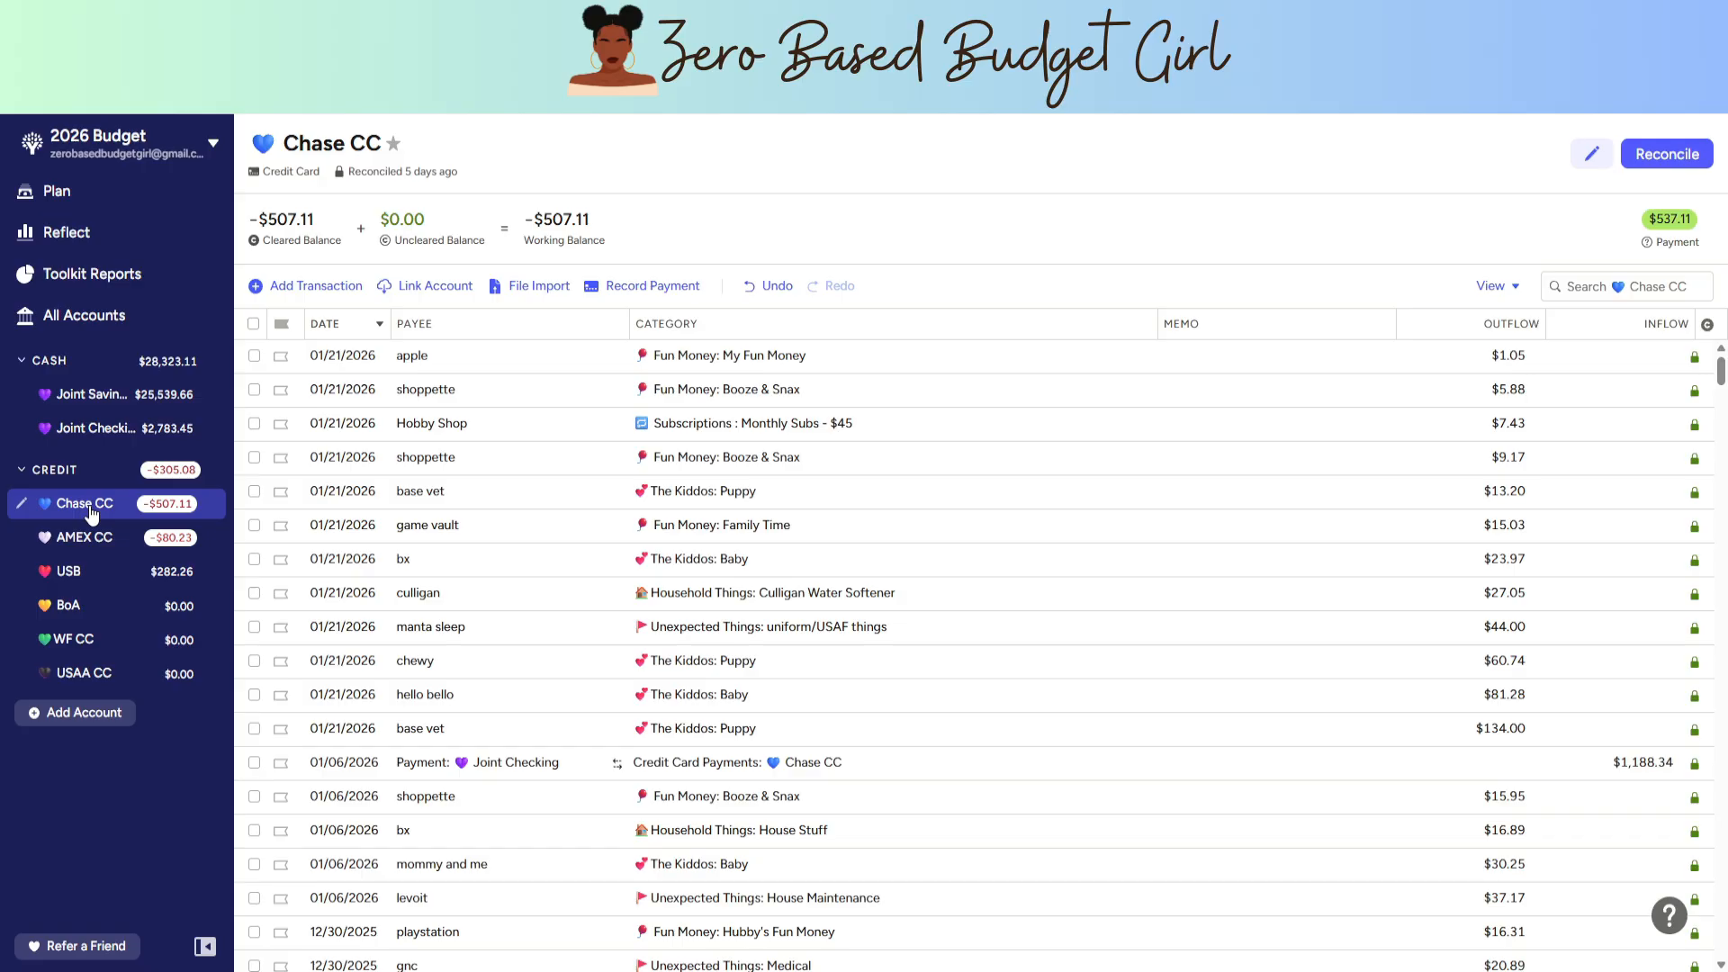
click(351, 286)
click(451, 363)
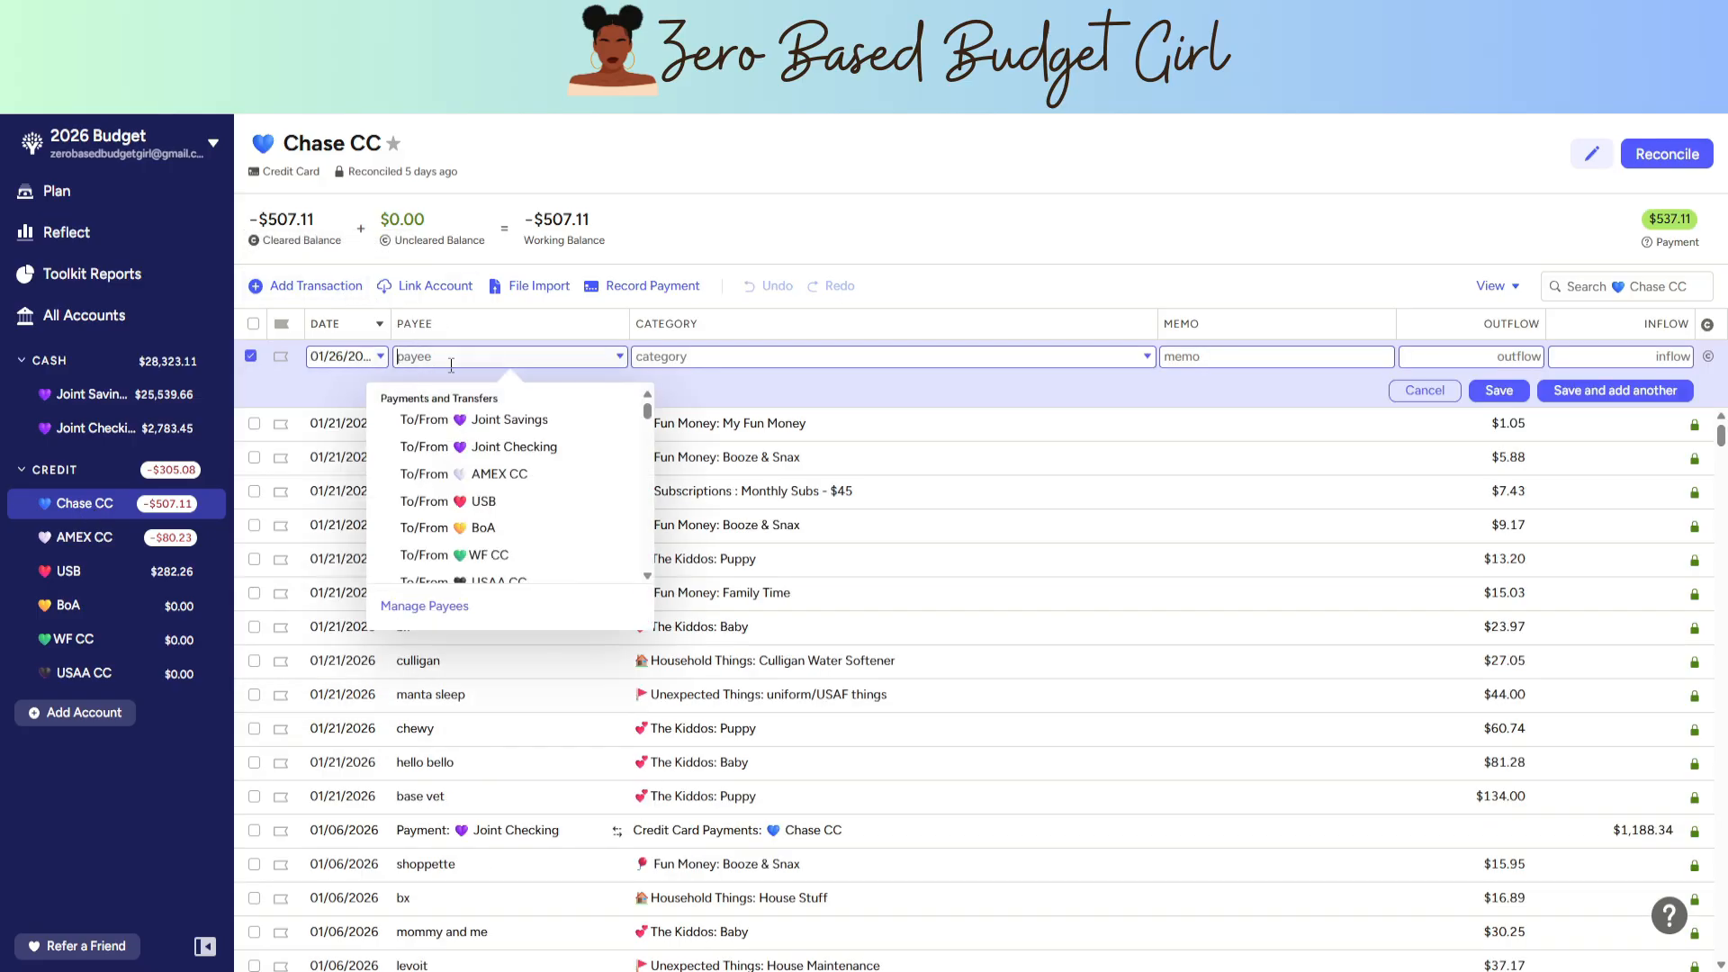
text(SHEI)
key(BackSpace)
key(BackSpace)
key(BackSpace)
key(BackSpace)
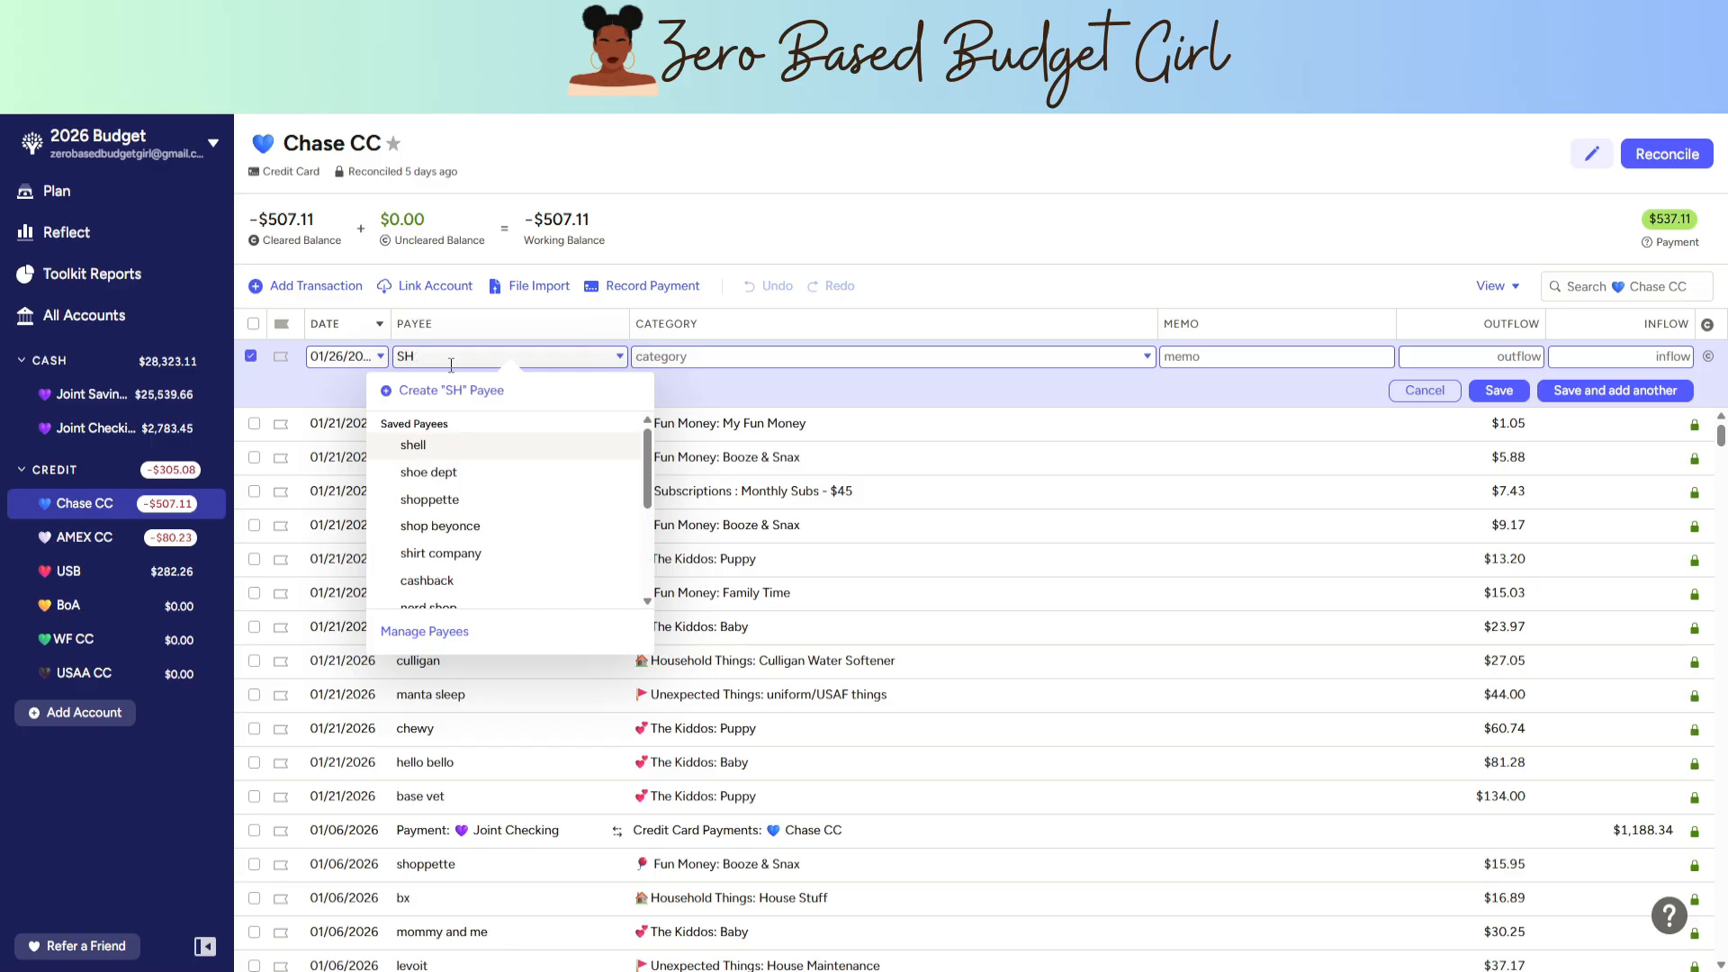
text(shop)
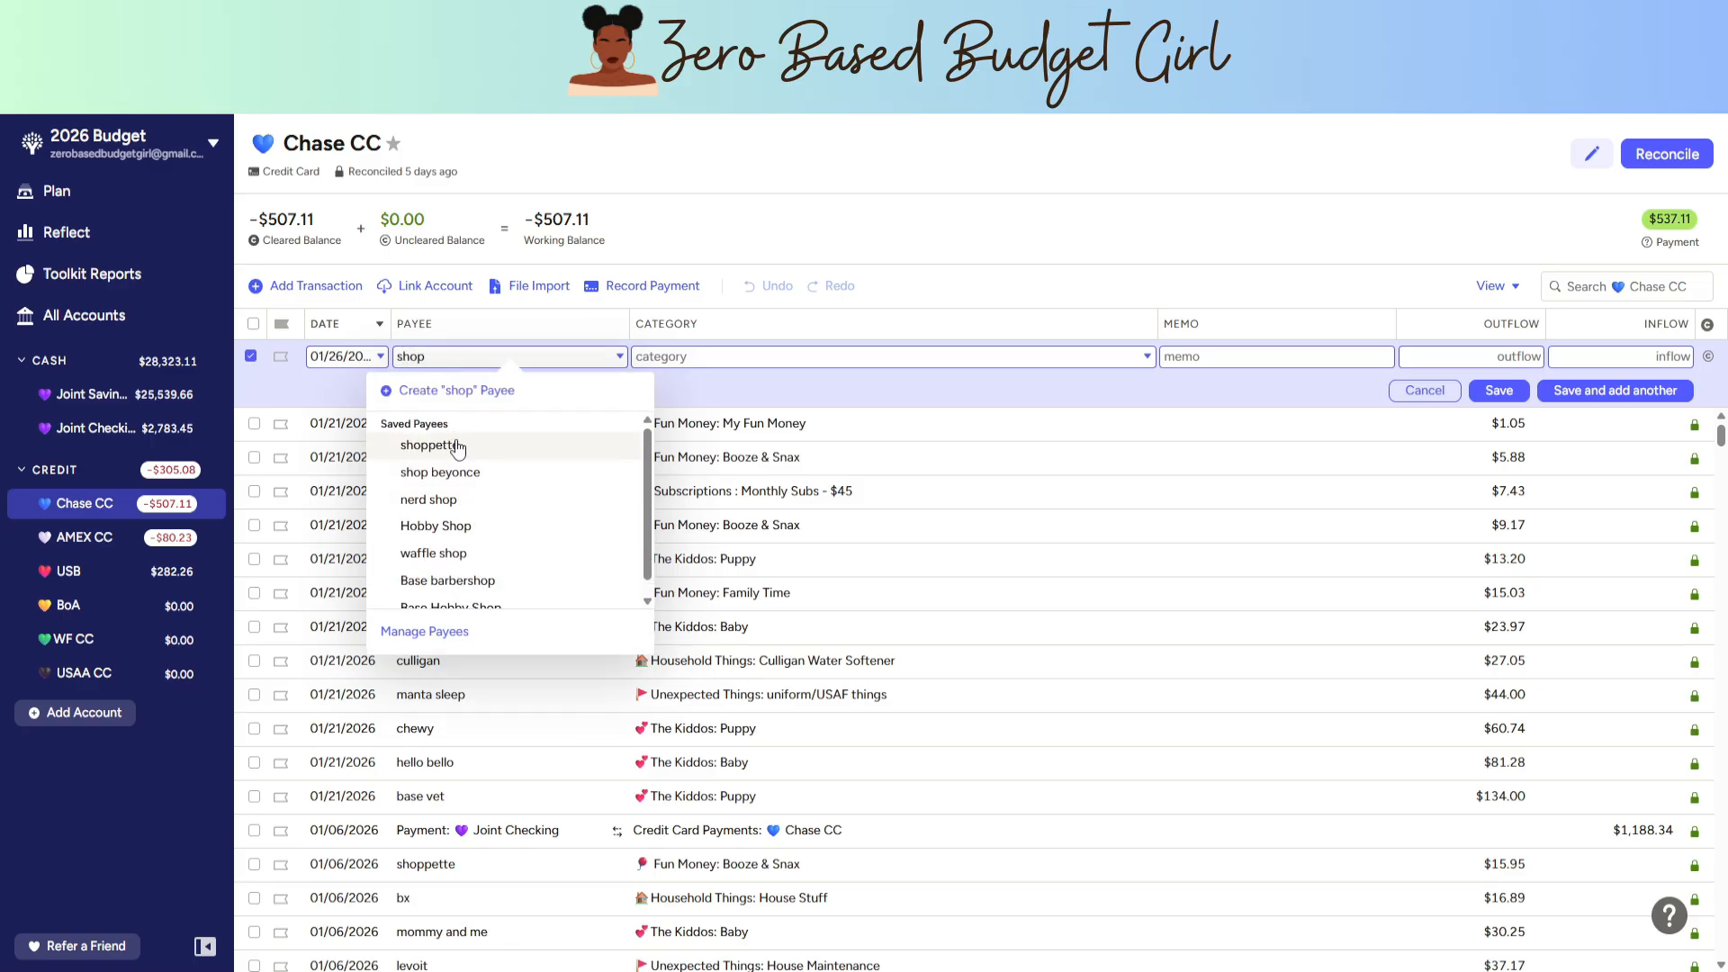
click(457, 448)
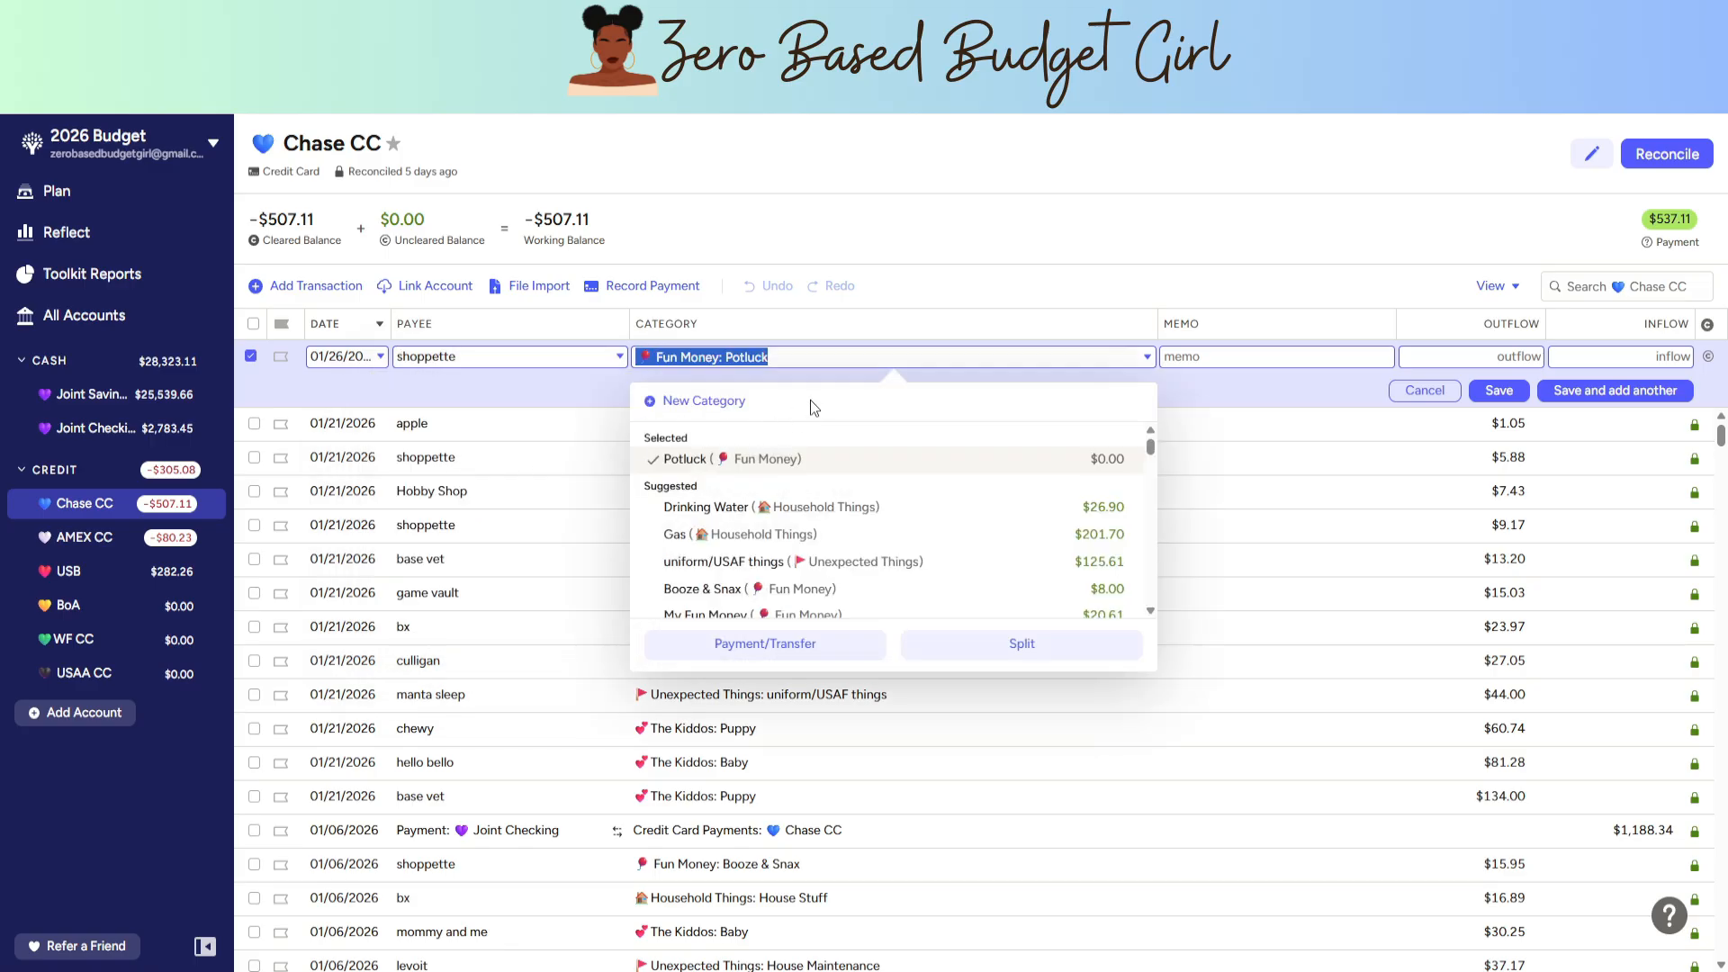
- Replace the shoppette transaction's suggested category with Groceries Week 3
key(BackSpace)
key(BackSpace)
key(BackSpace)
key(BackSpace)
key(BackSpace)
key(BackSpace)
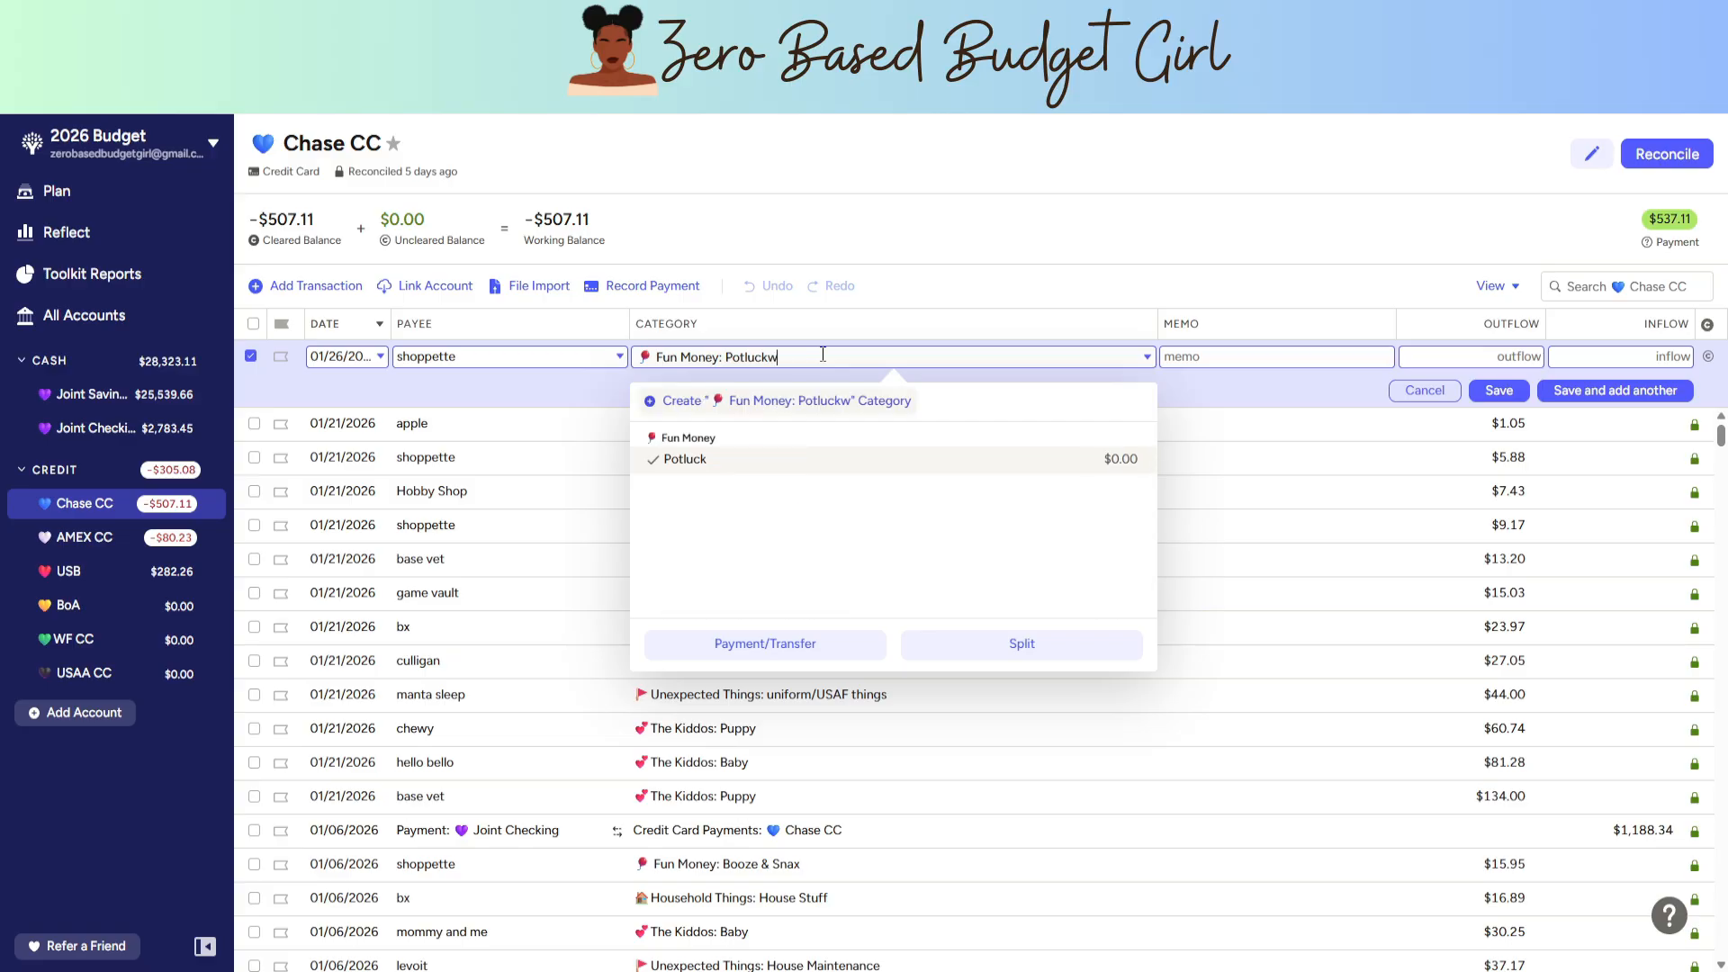
key(BackSpace)
key(BackSpace)
key(BackSpace)
key(BackSpace)
key(BackSpace)
key(BackSpace)
key(BackSpace)
key(BackSpace)
key(BackSpace)
key(BackSpace)
key(BackSpace)
key(BackSpace)
text(week 3)
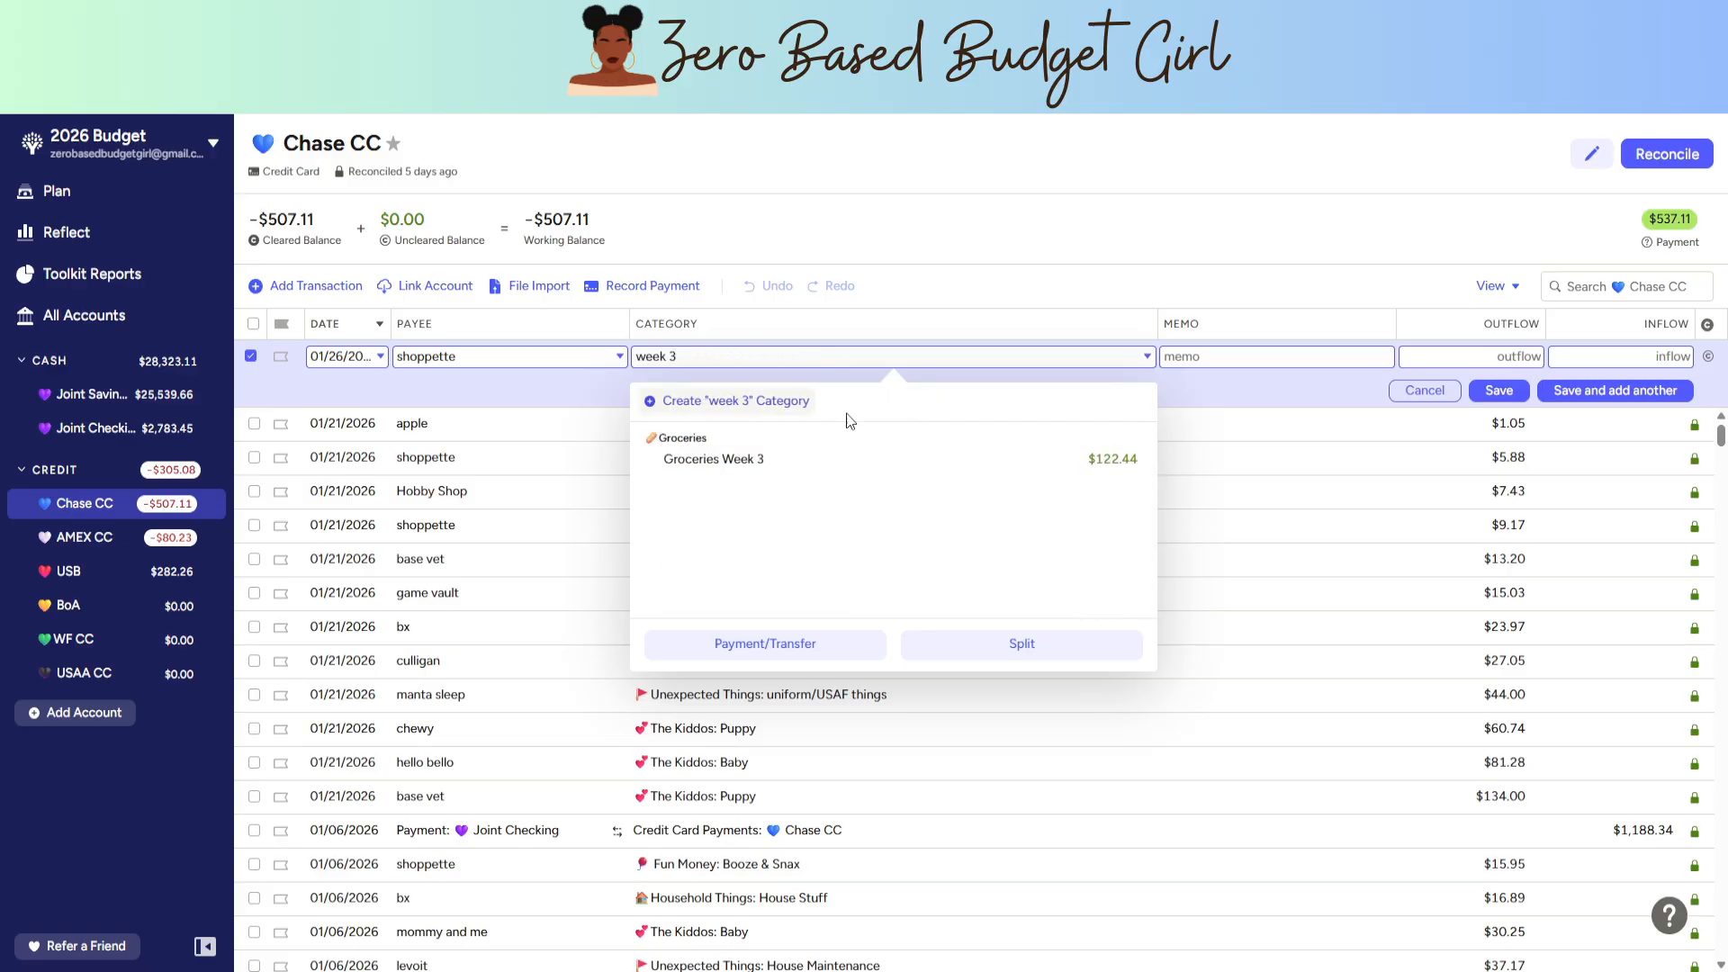
click(816, 466)
- Set the shoppette transaction's outflow to 4.99, mark it cleared, and save it with another entry started
click(1503, 351)
text(5.99)
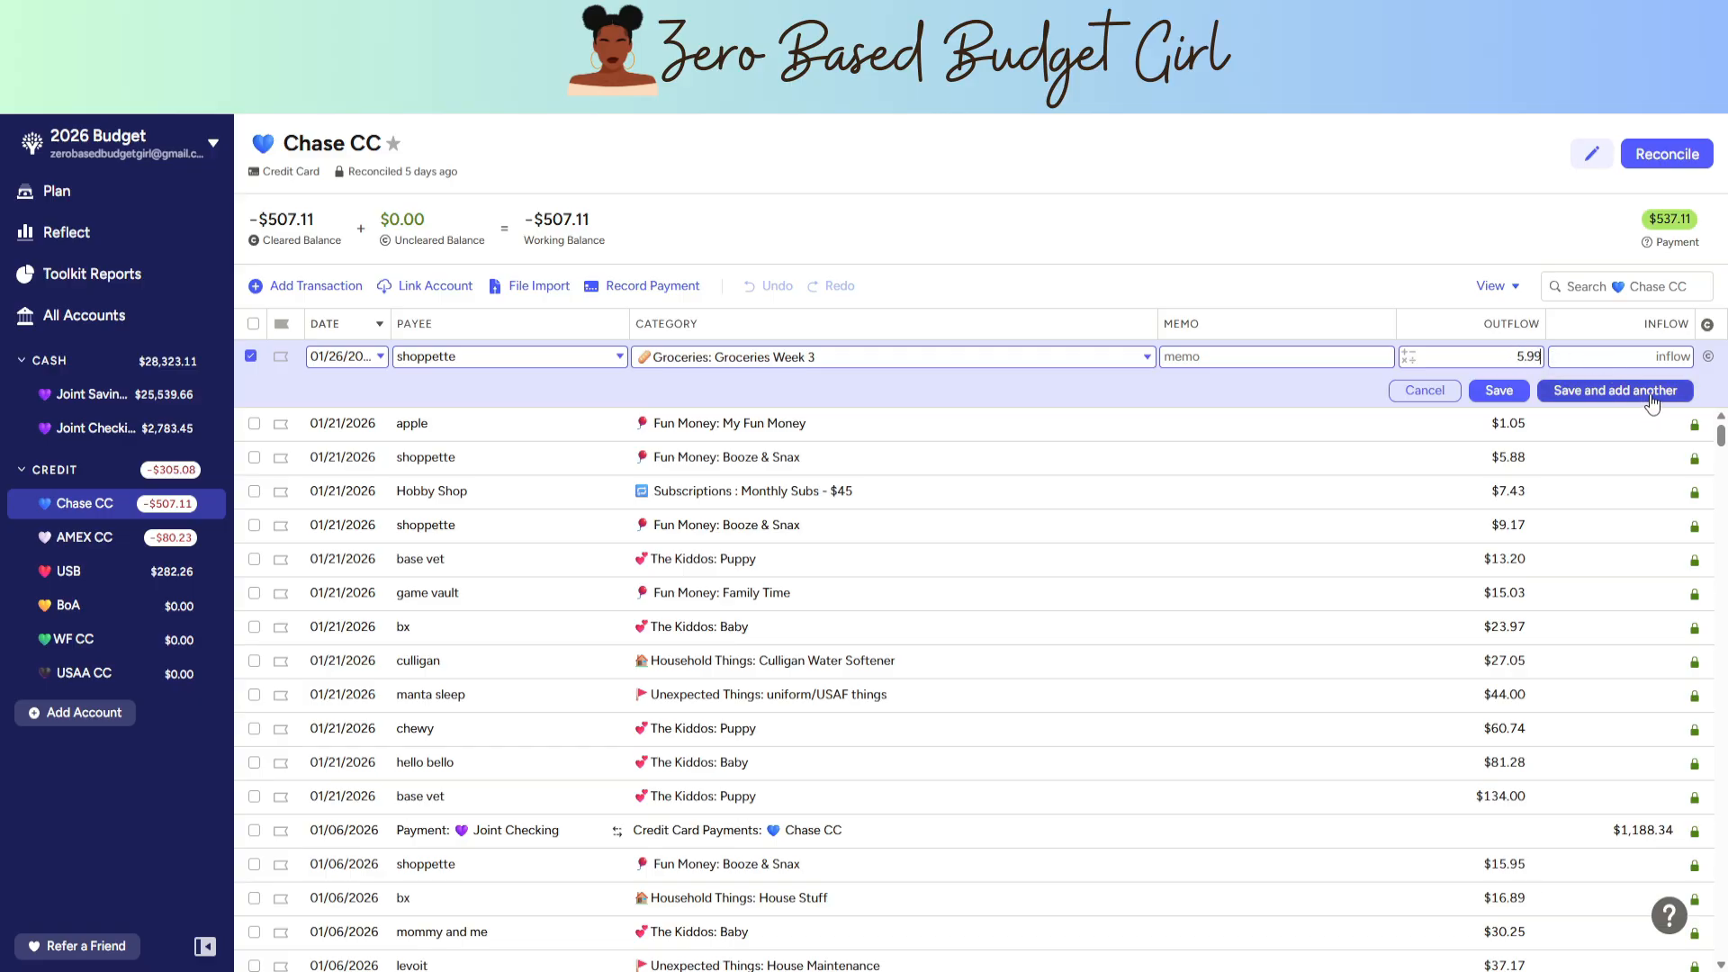
click(1708, 356)
click(1527, 356)
double_click(1531, 357)
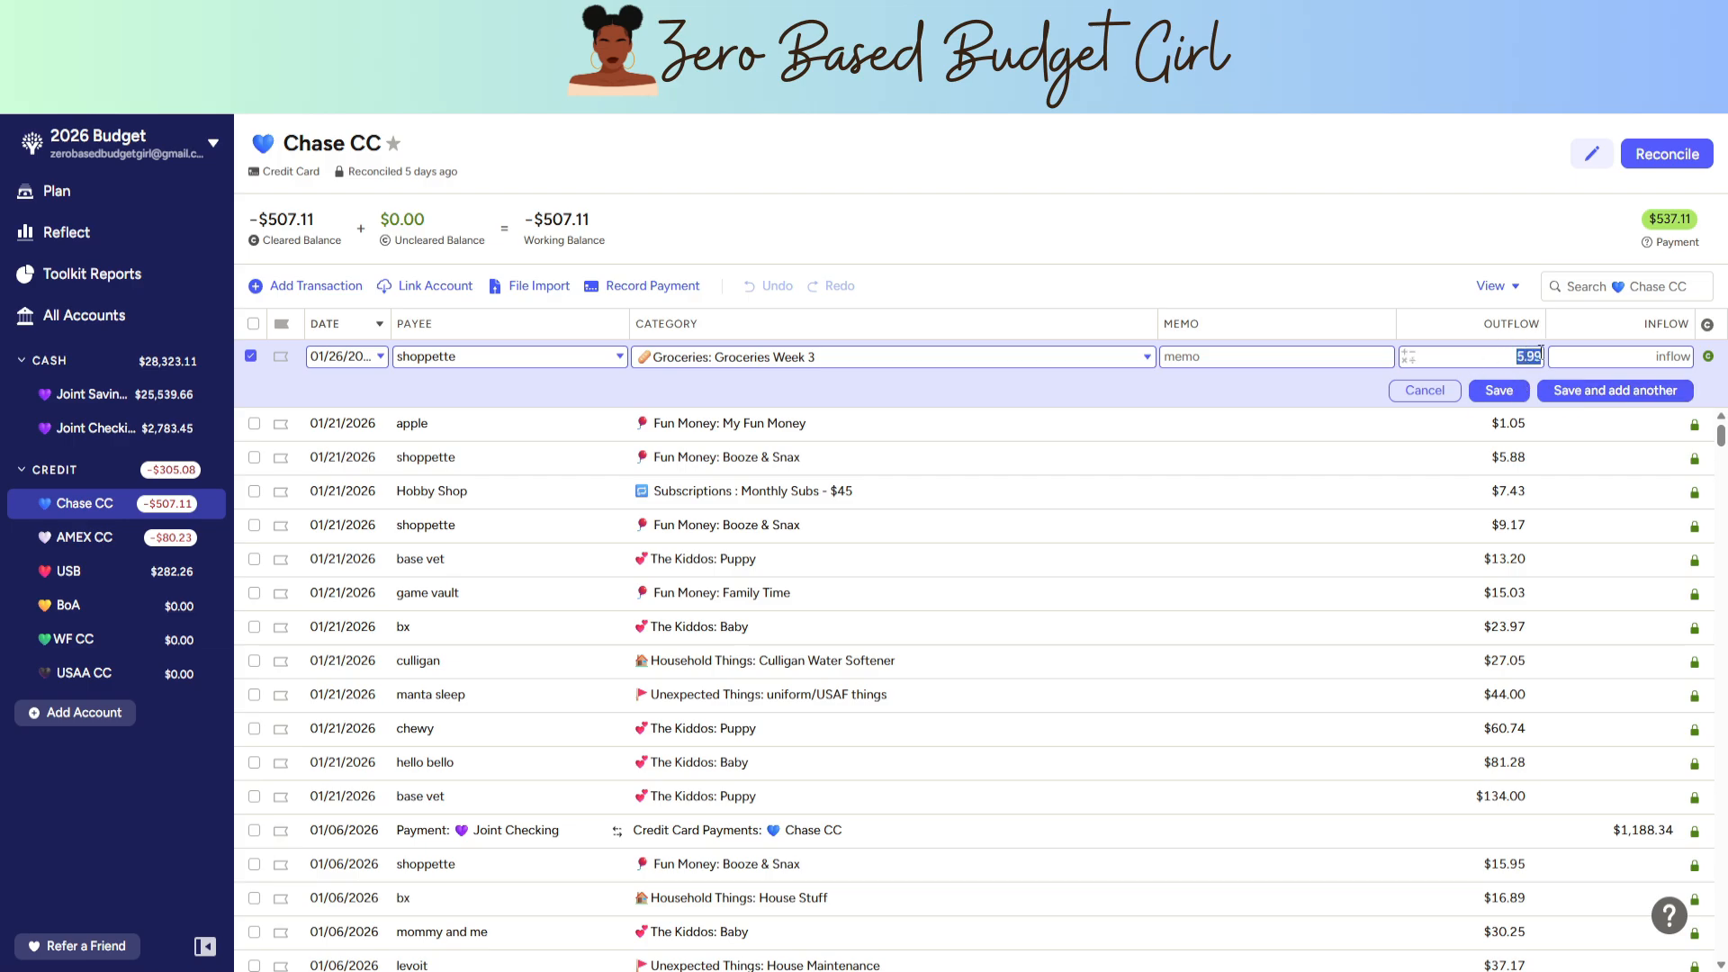
click(1521, 356)
key(BackSpace)
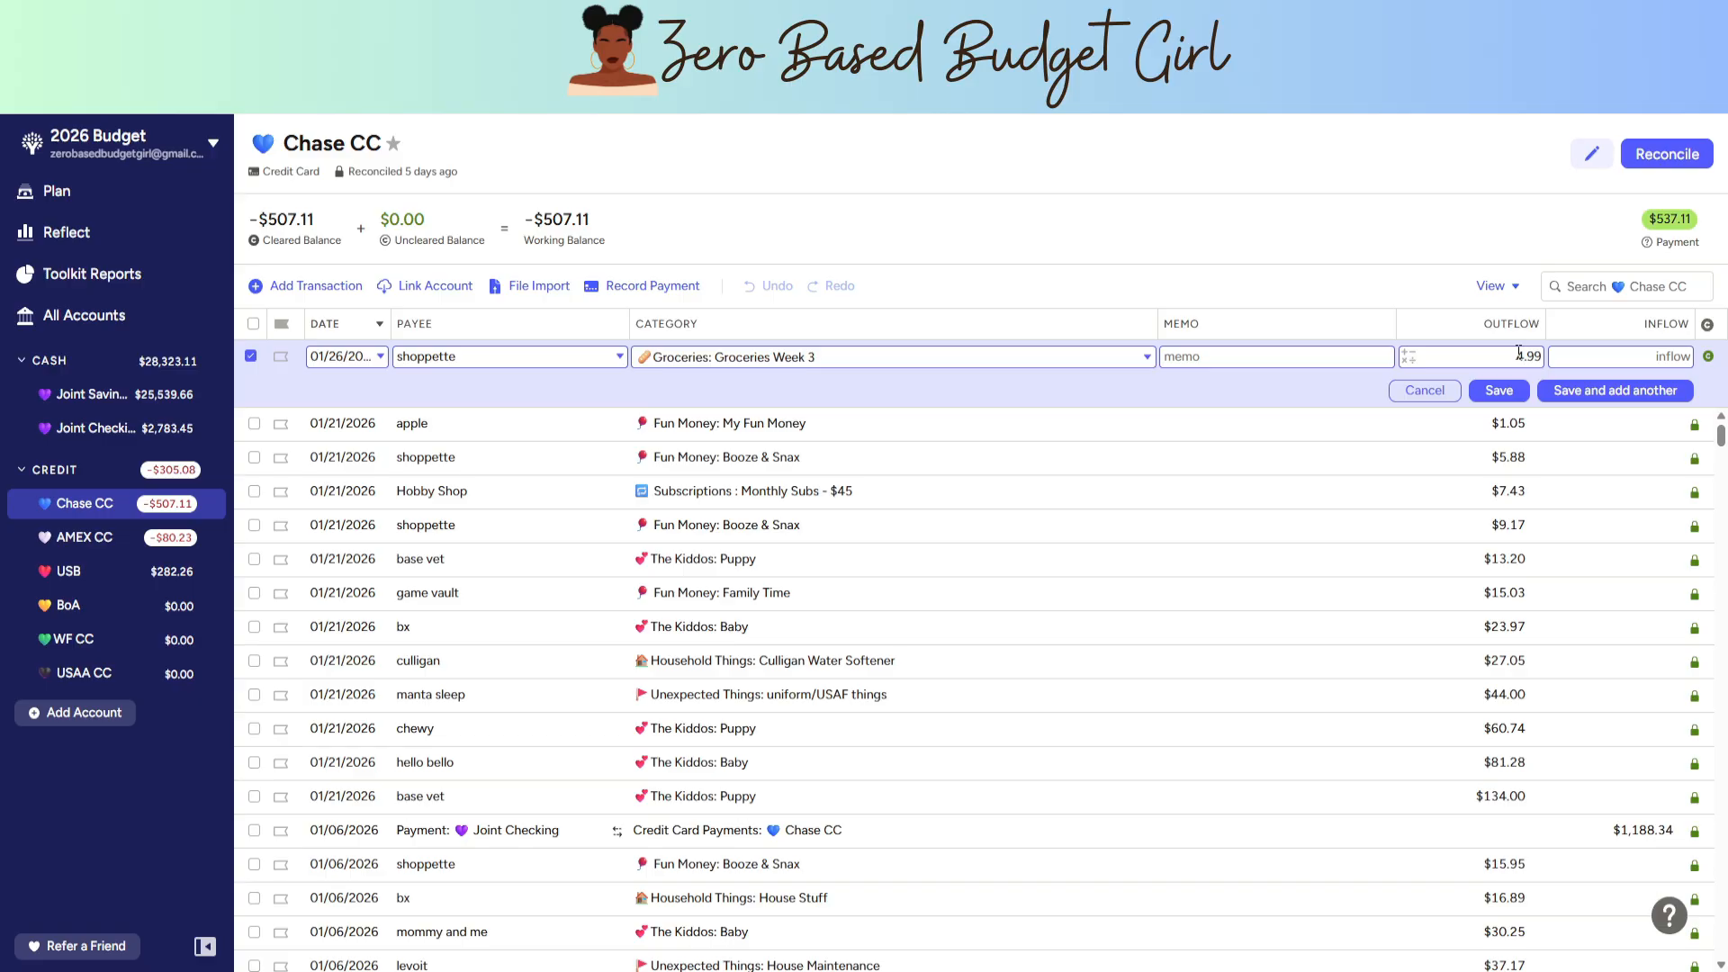
click(1592, 399)
- Add a cleared amazon digital transaction of 10.61 outflow under the Monthly Subs - $45 category and save it
click(533, 355)
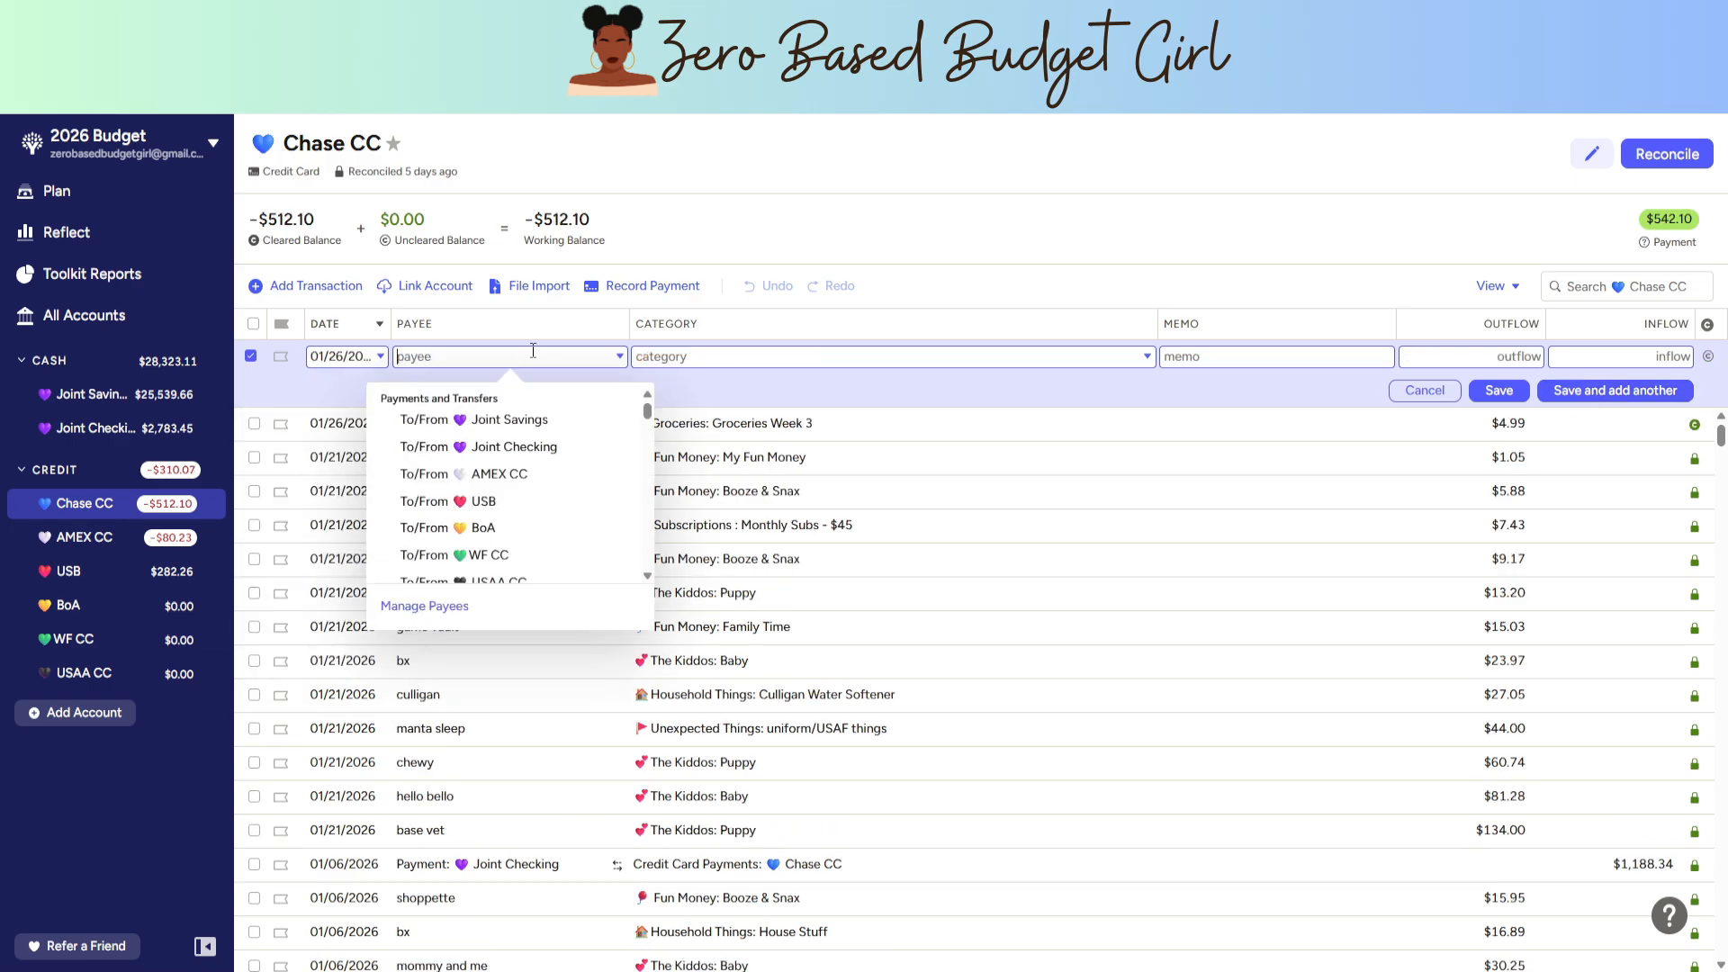
text(amaz)
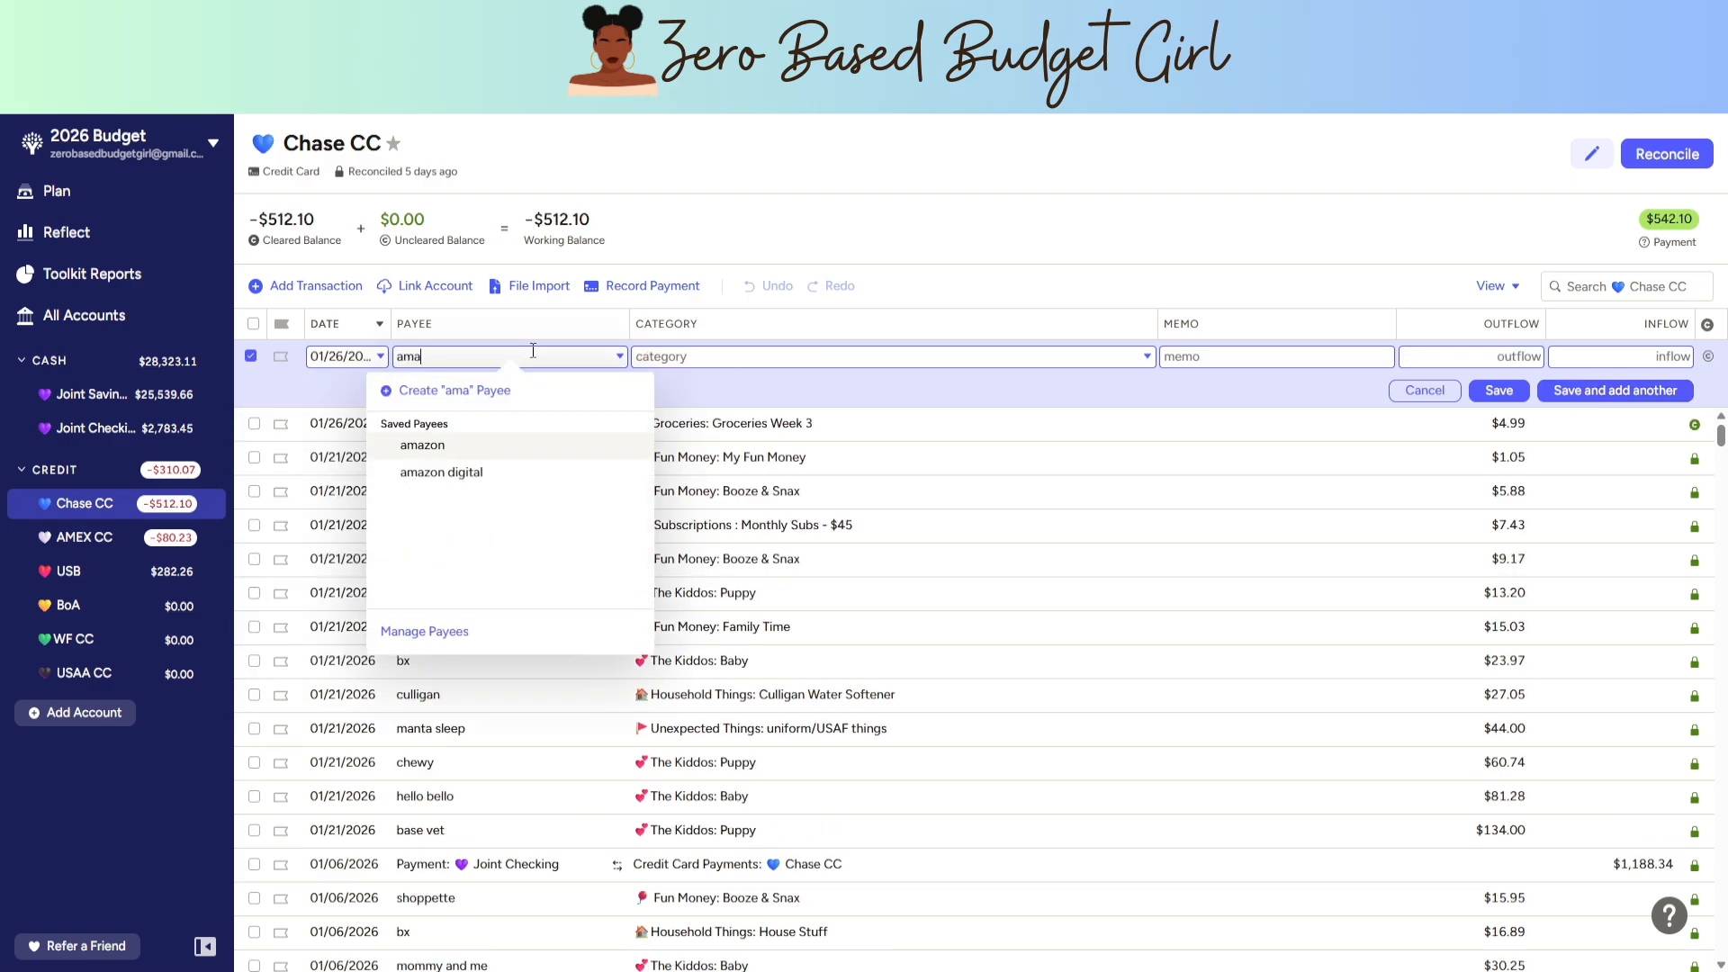
click(514, 471)
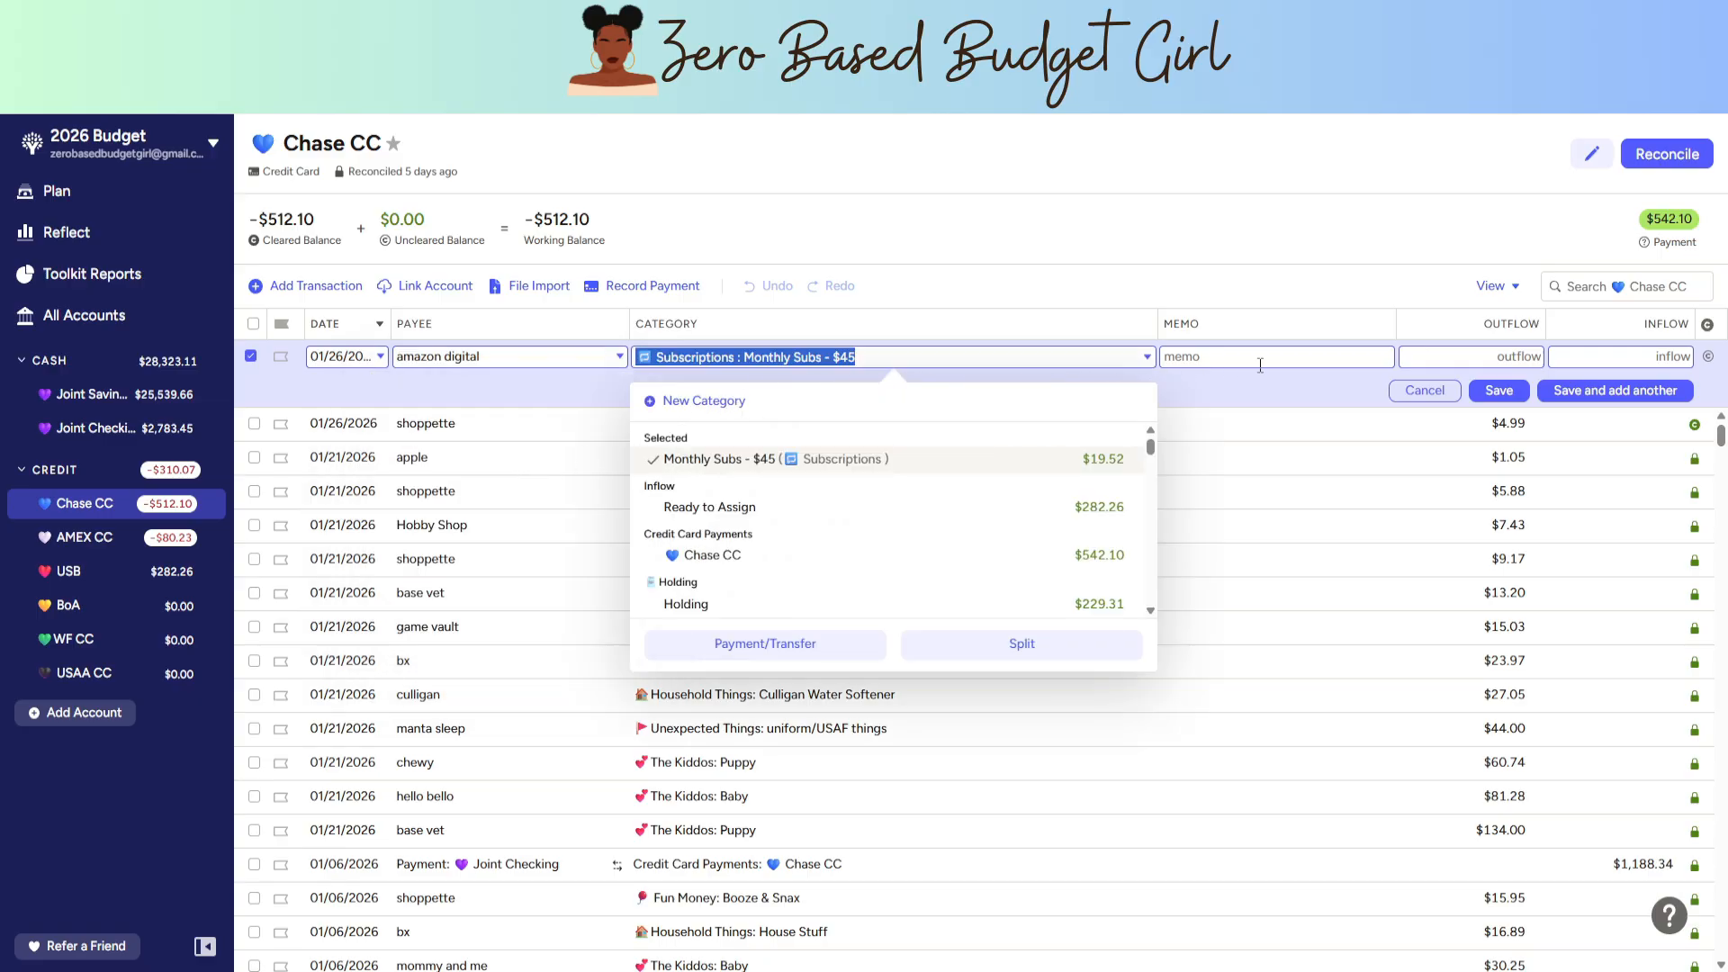
click(1466, 352)
text(10)
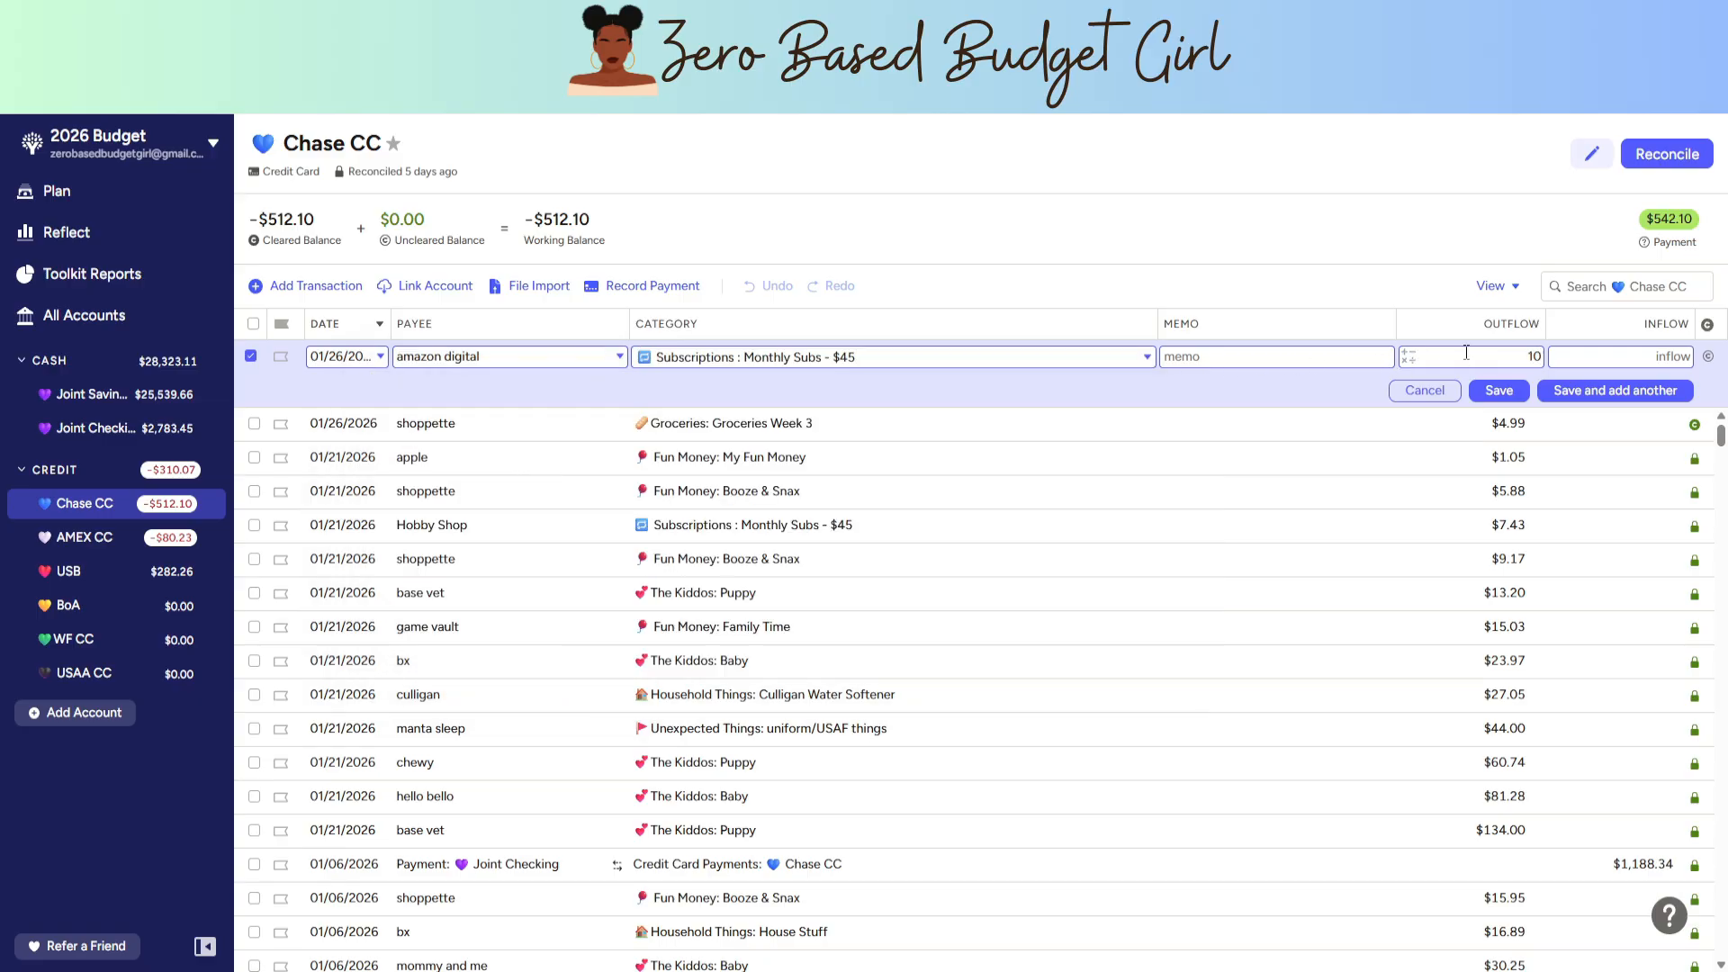
text(.671)
key(BackSpace)
key(BackSpace)
text(1)
click(1708, 357)
click(1526, 357)
click(1500, 390)
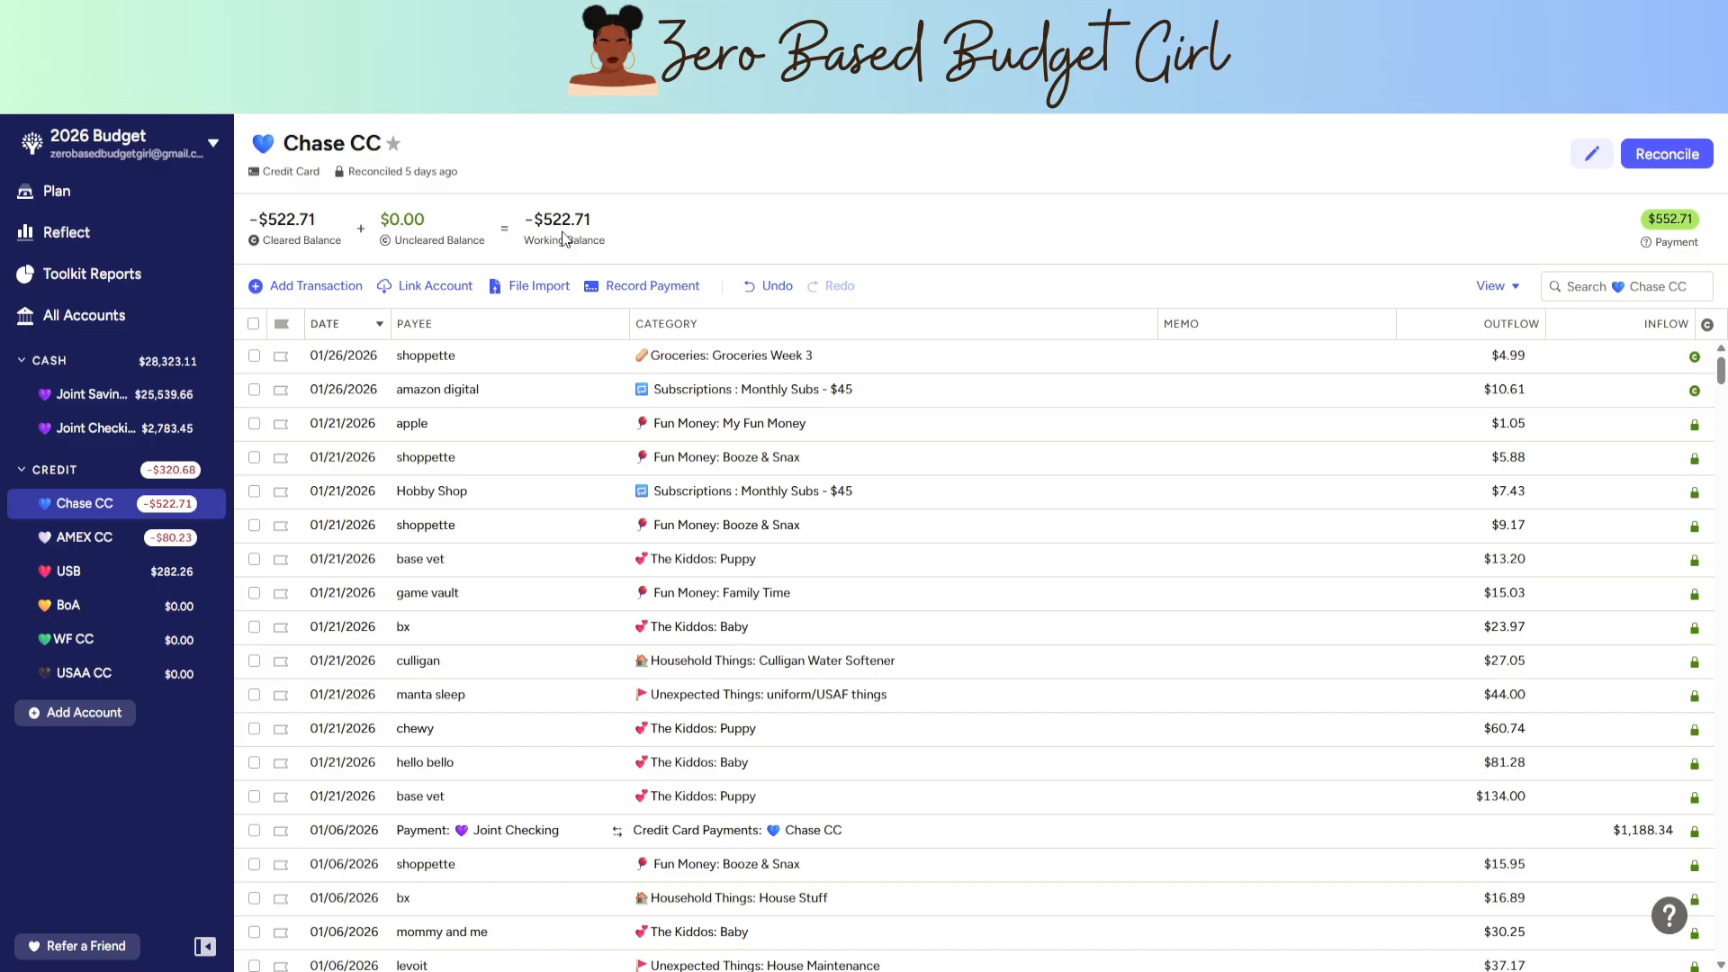
- Reconcile the Chase CC account, accepting the cleared balance of -$522.71
mouse_move(564, 237)
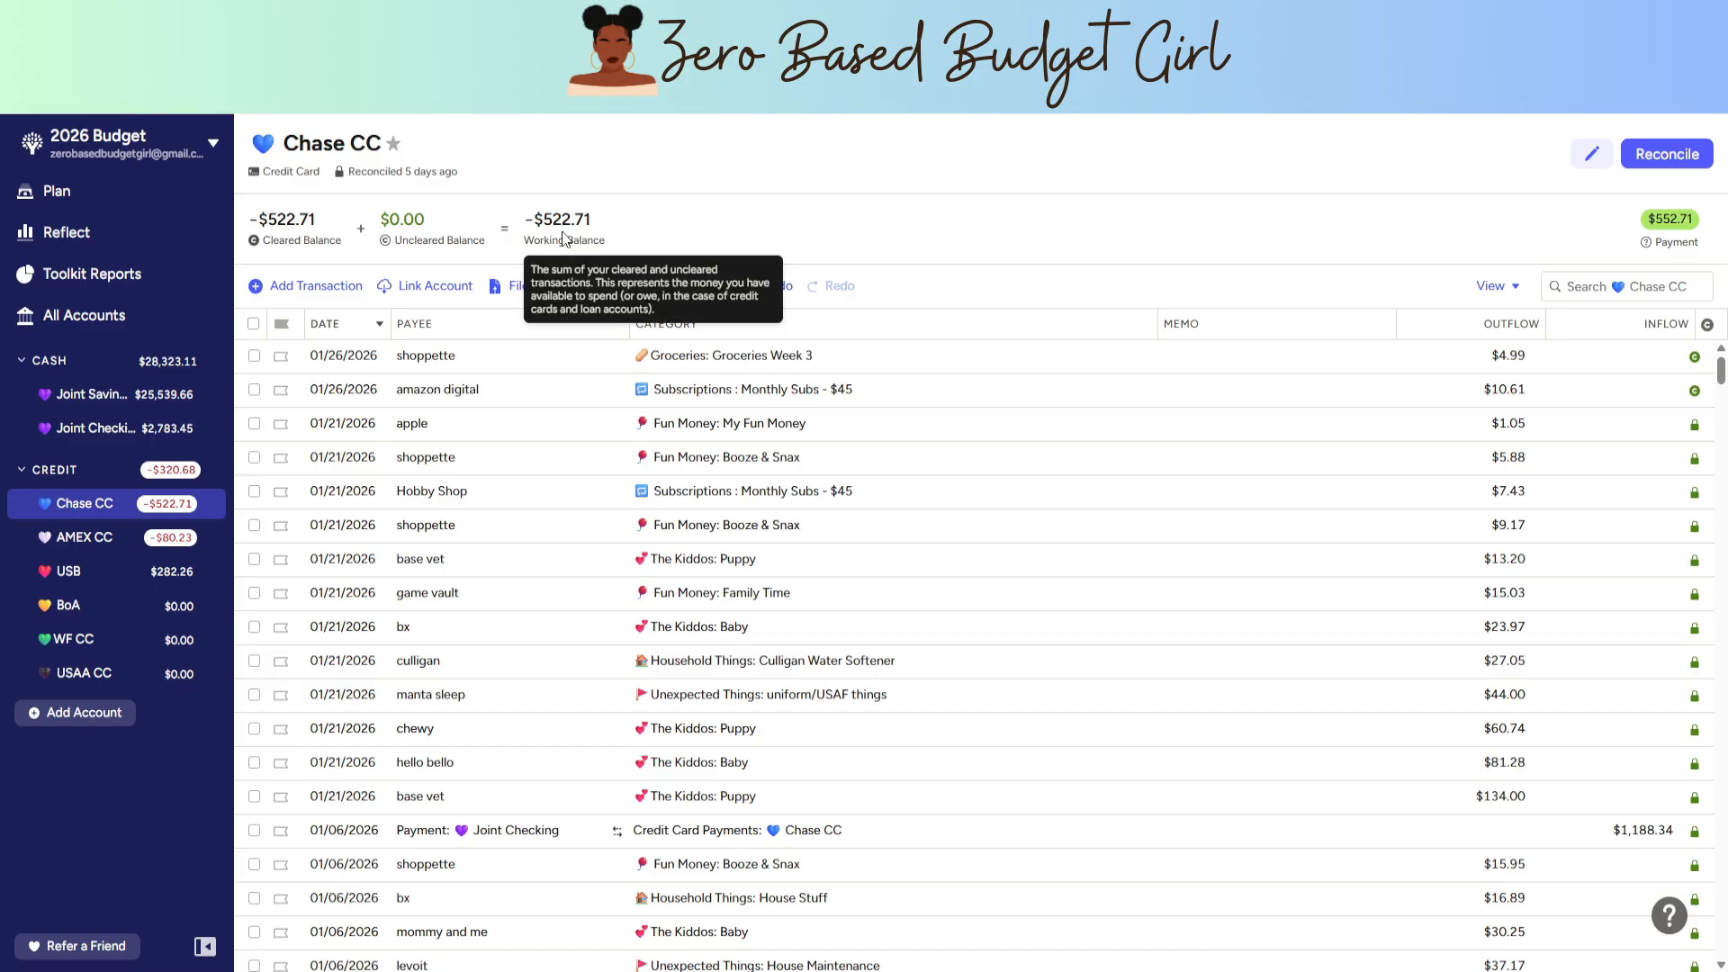
click(1664, 157)
click(1638, 333)
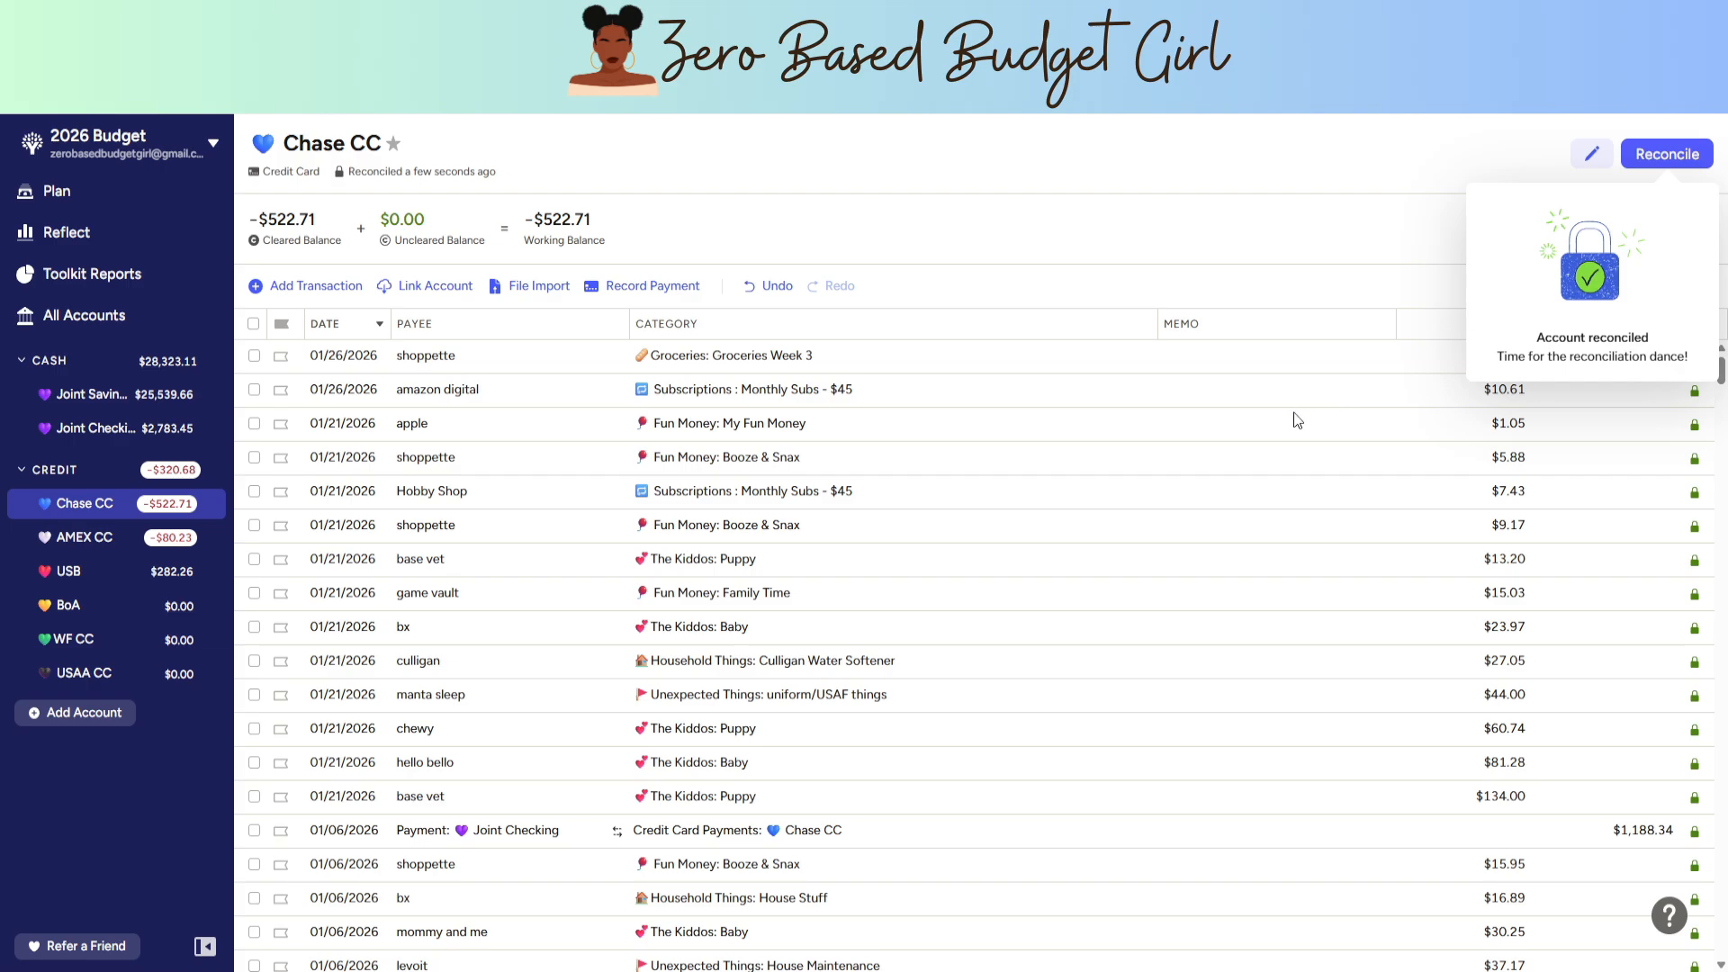
- Add a primo water transaction to the AMEX CC account under Drinking Water with an outflow of 2.60*3
click(85, 538)
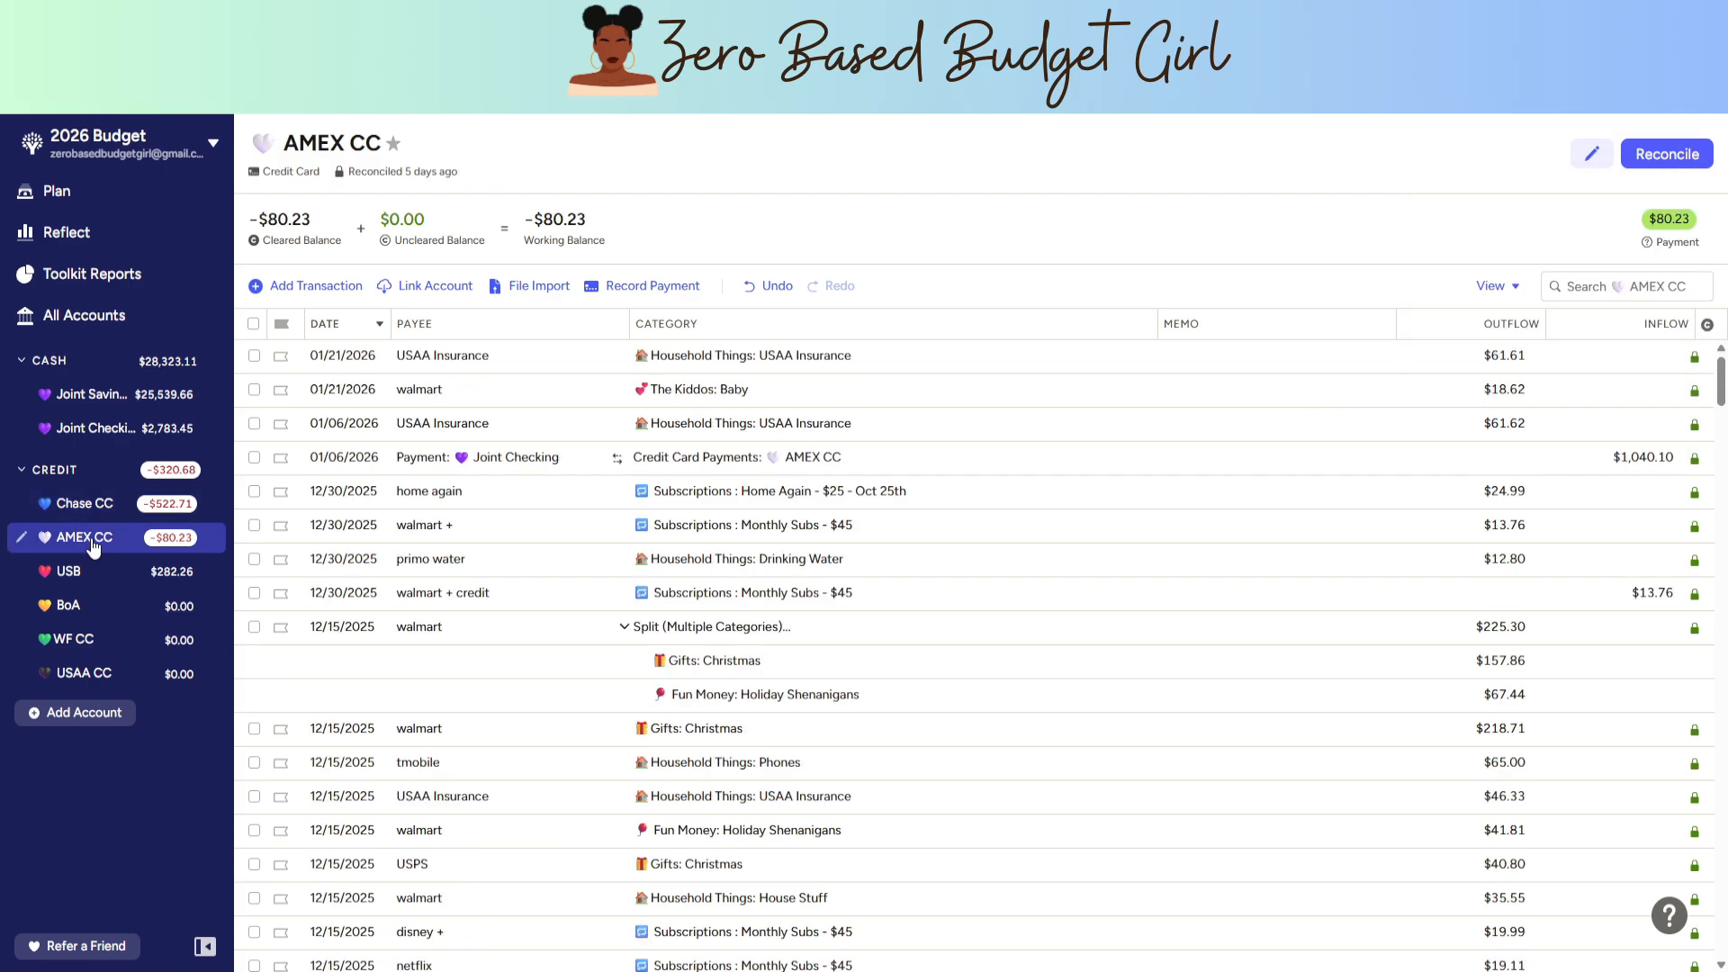
text(pr)
text(i)
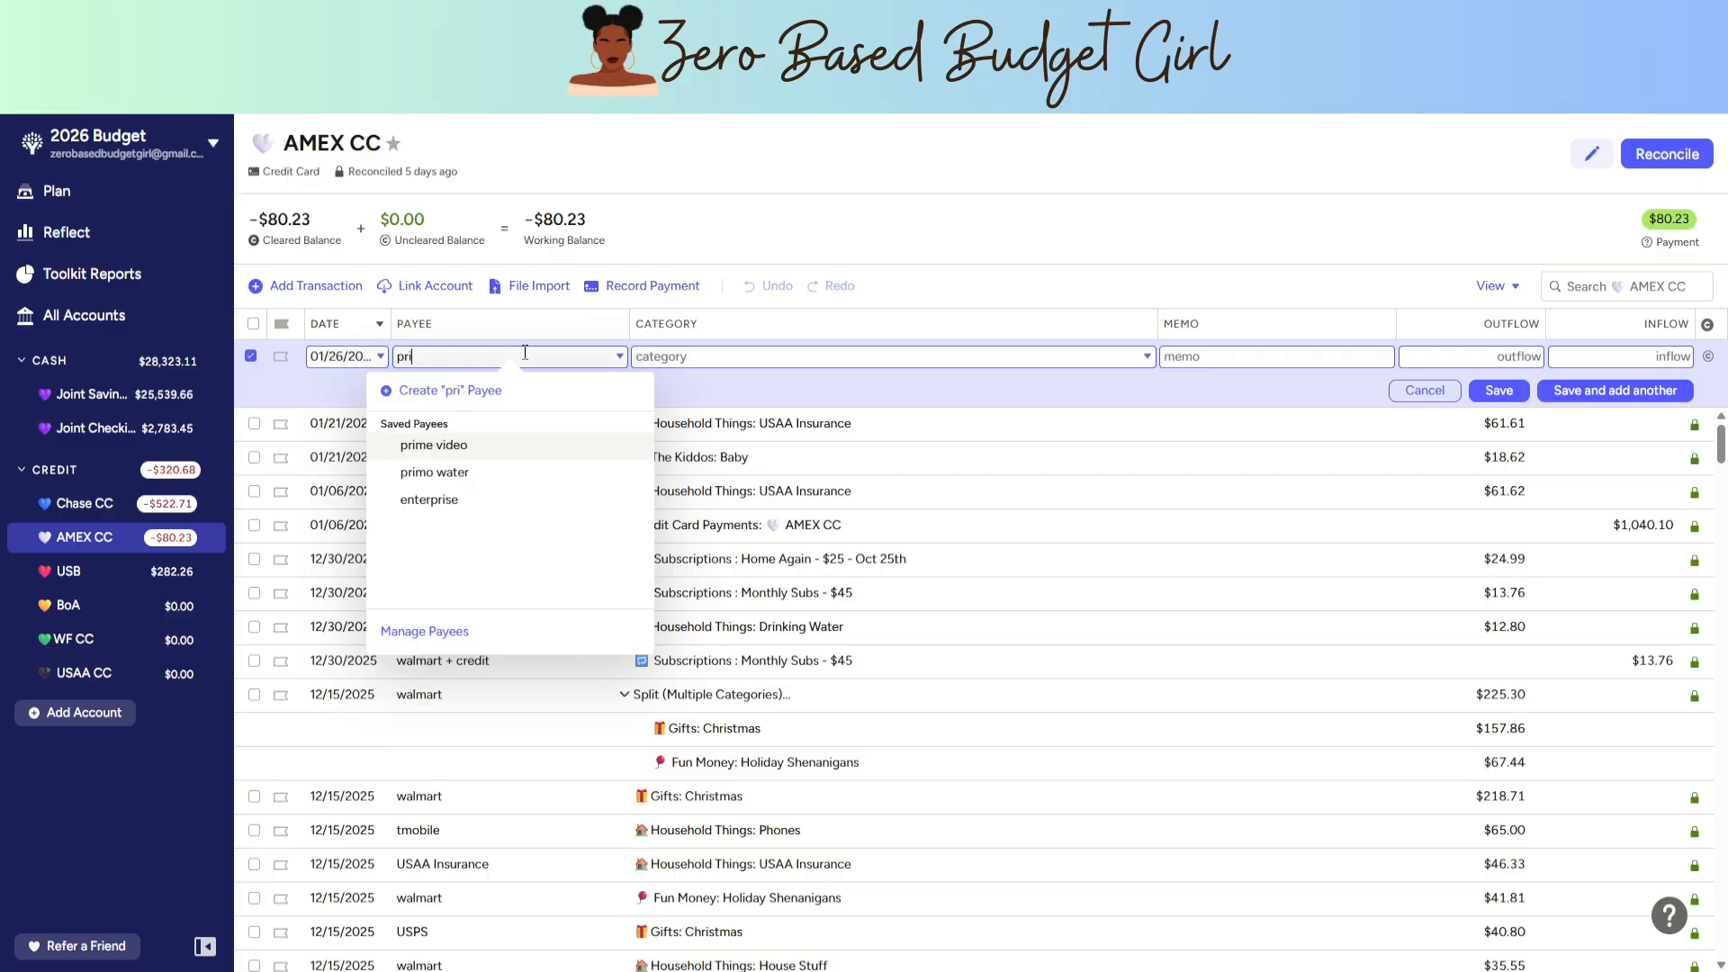
click(491, 472)
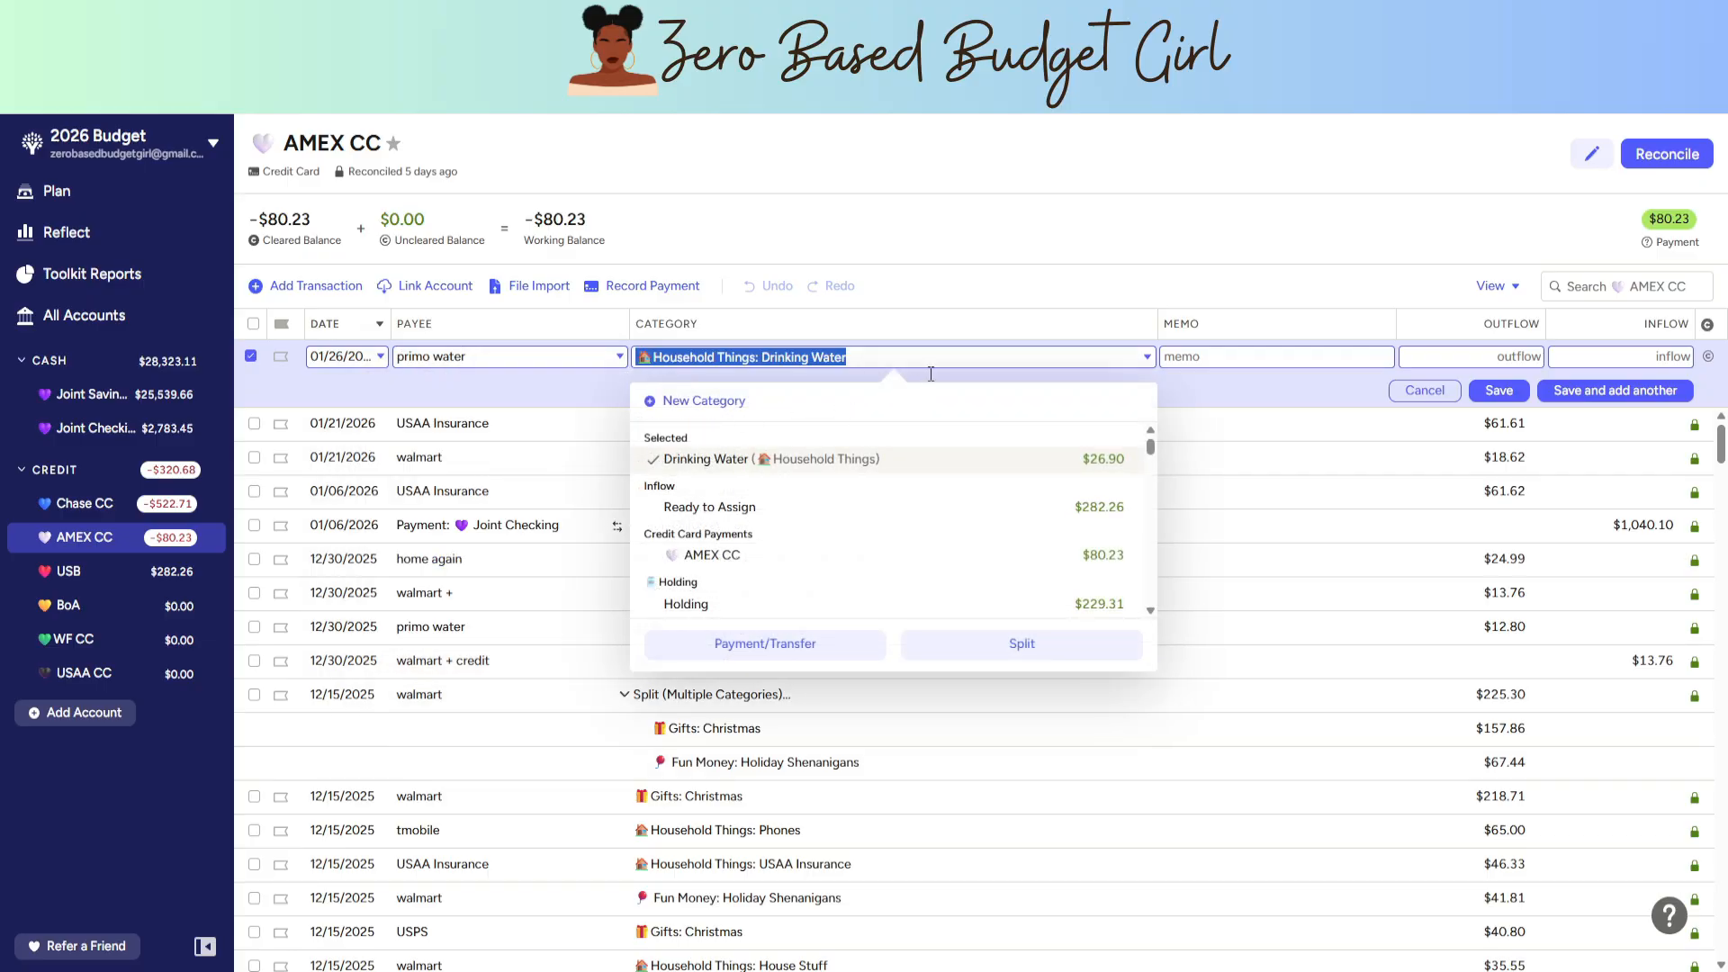
click(1488, 357)
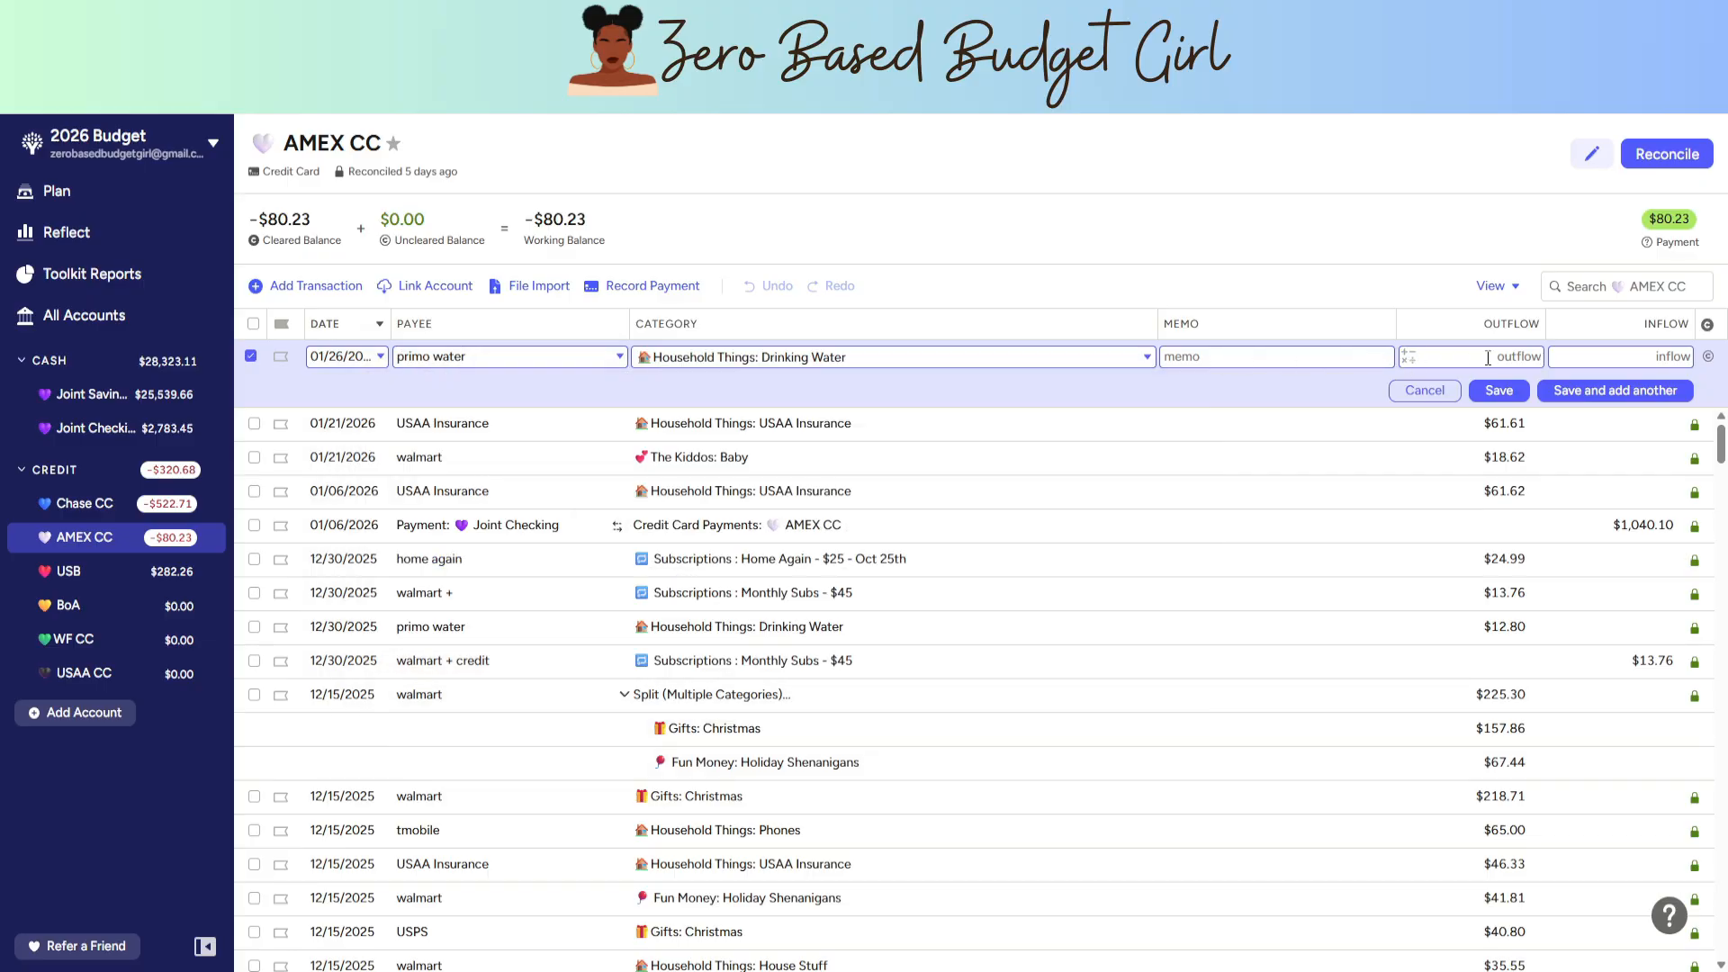
text(2.60)
text(*3)
key(Return)
- Save the primo water transaction, reopen it to add 5 for an outflow of 12.80, and save it as cleared
click(836, 436)
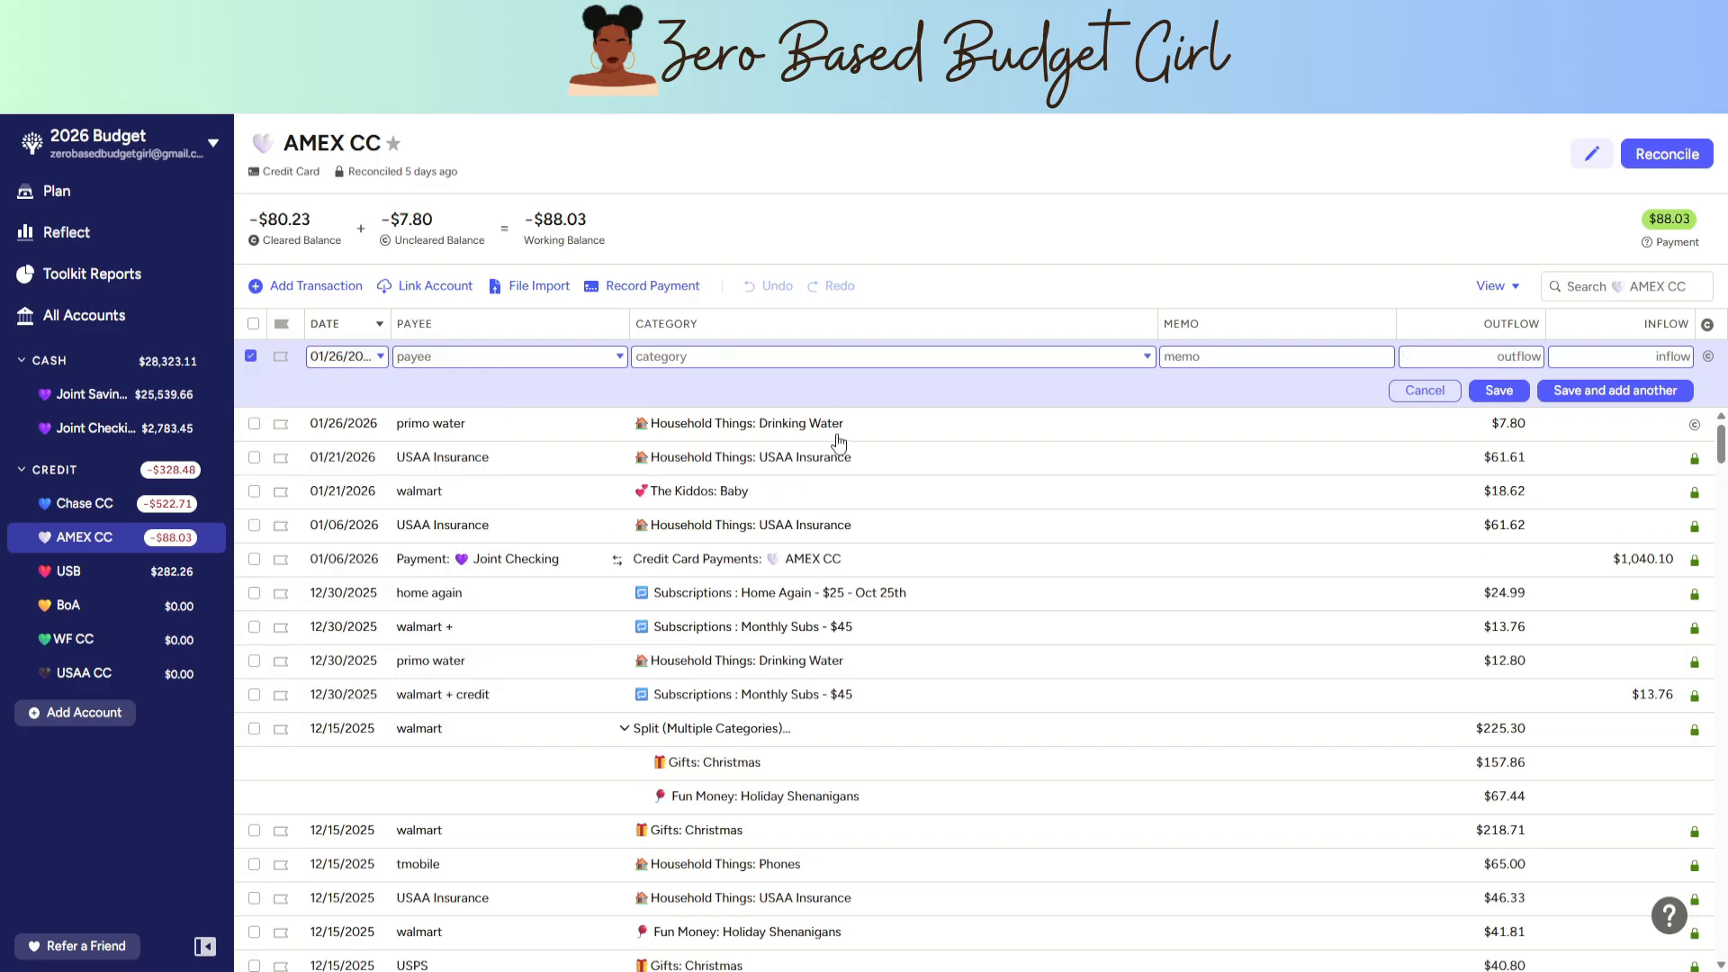
click(836, 436)
click(915, 367)
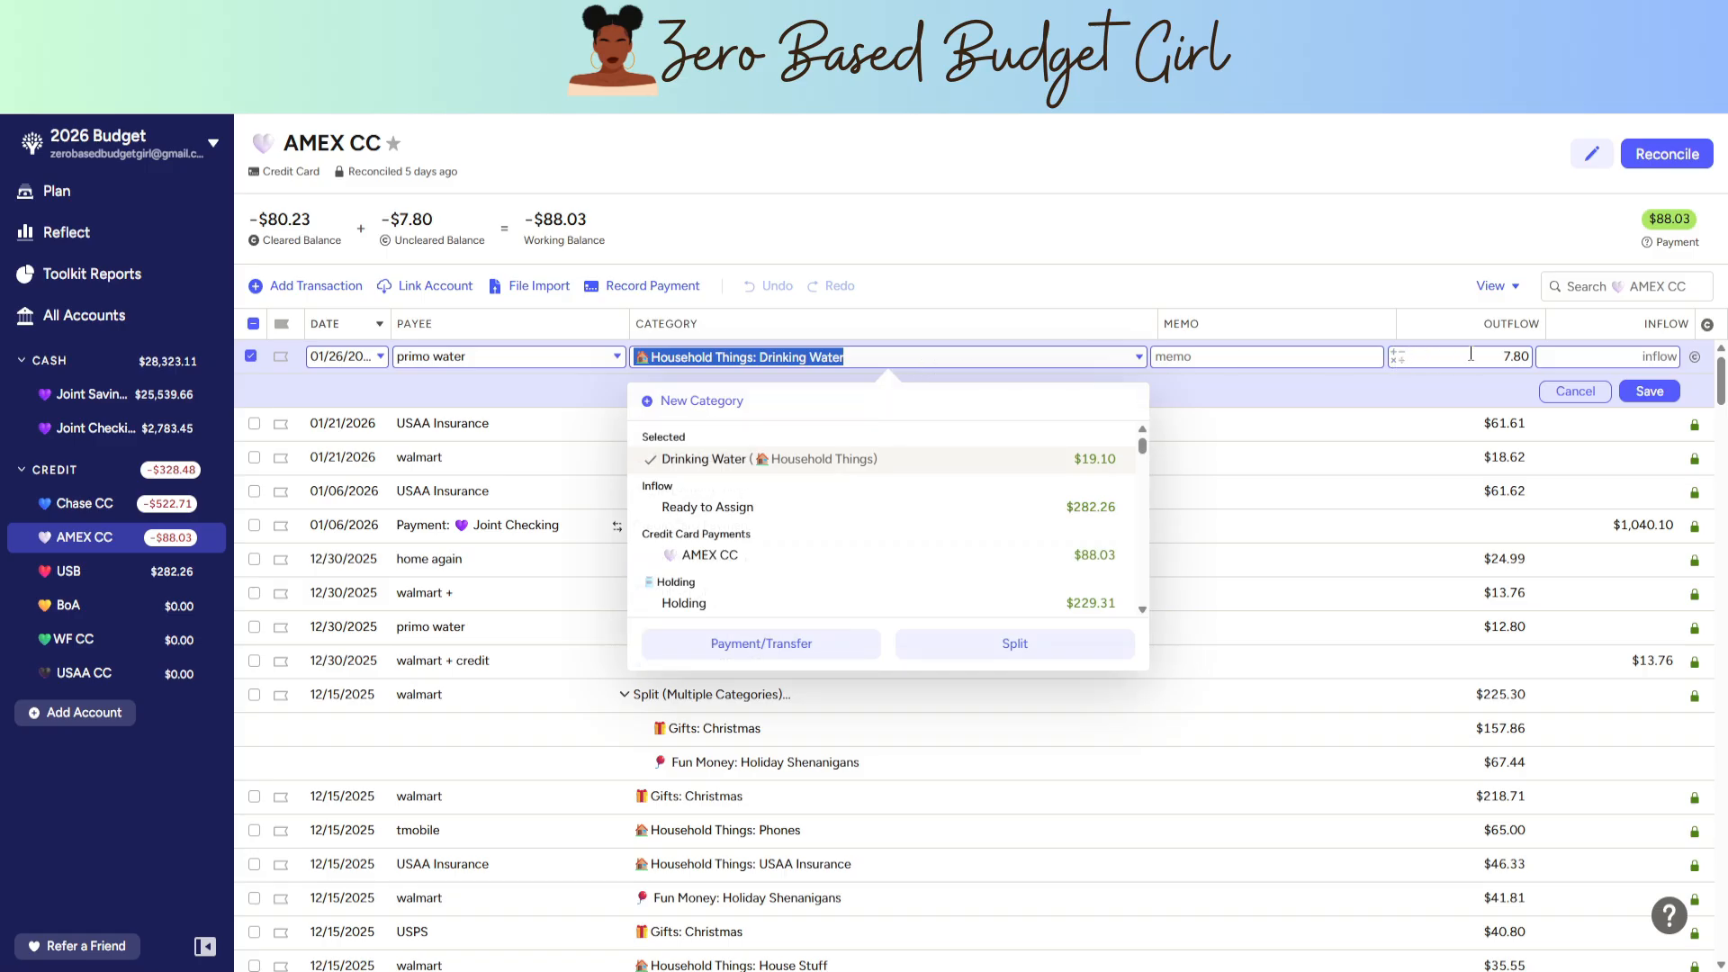
text(+)
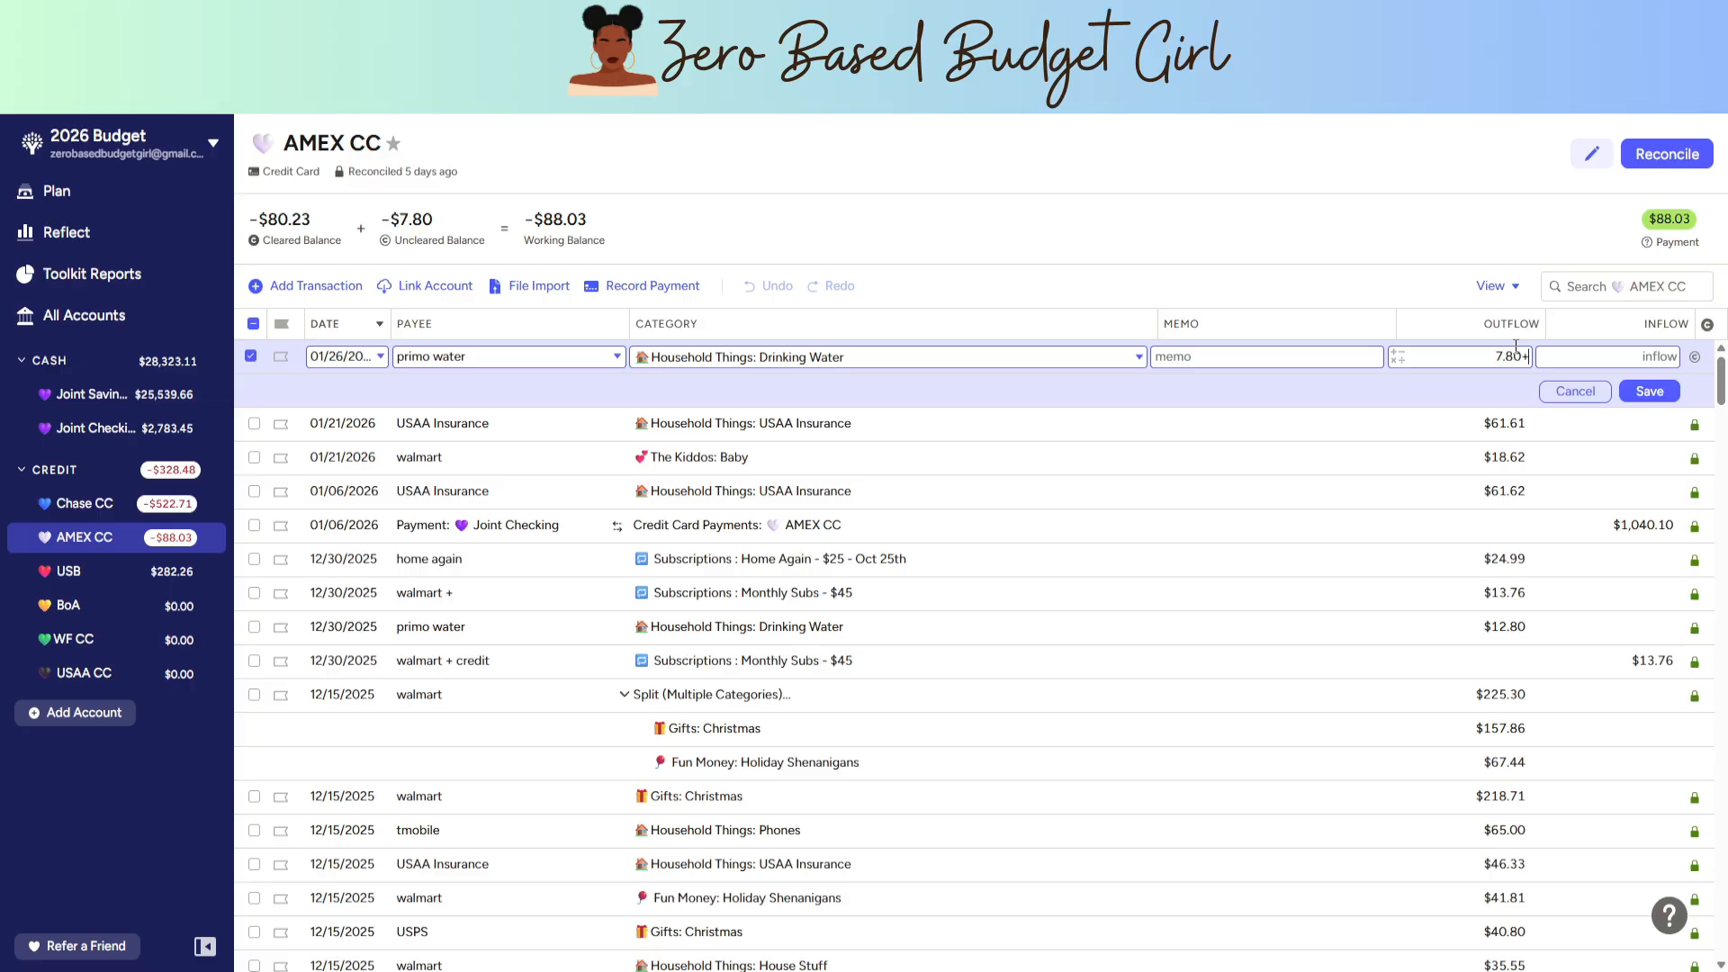
text(5)
click(905, 364)
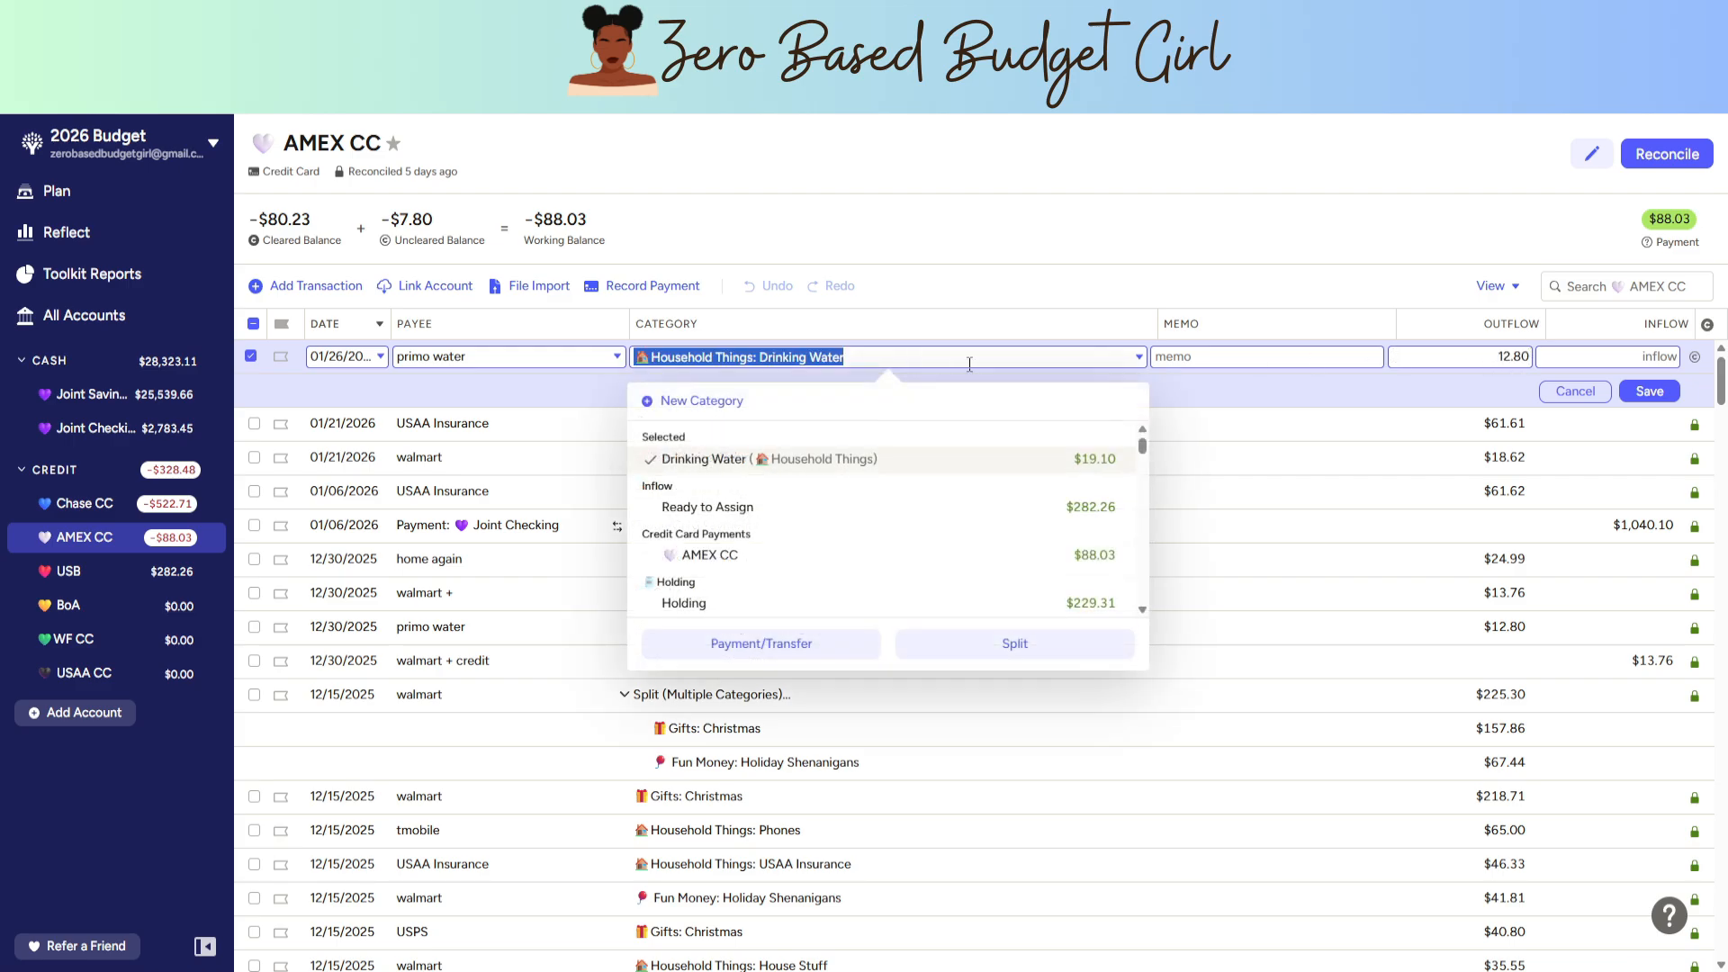
click(1505, 360)
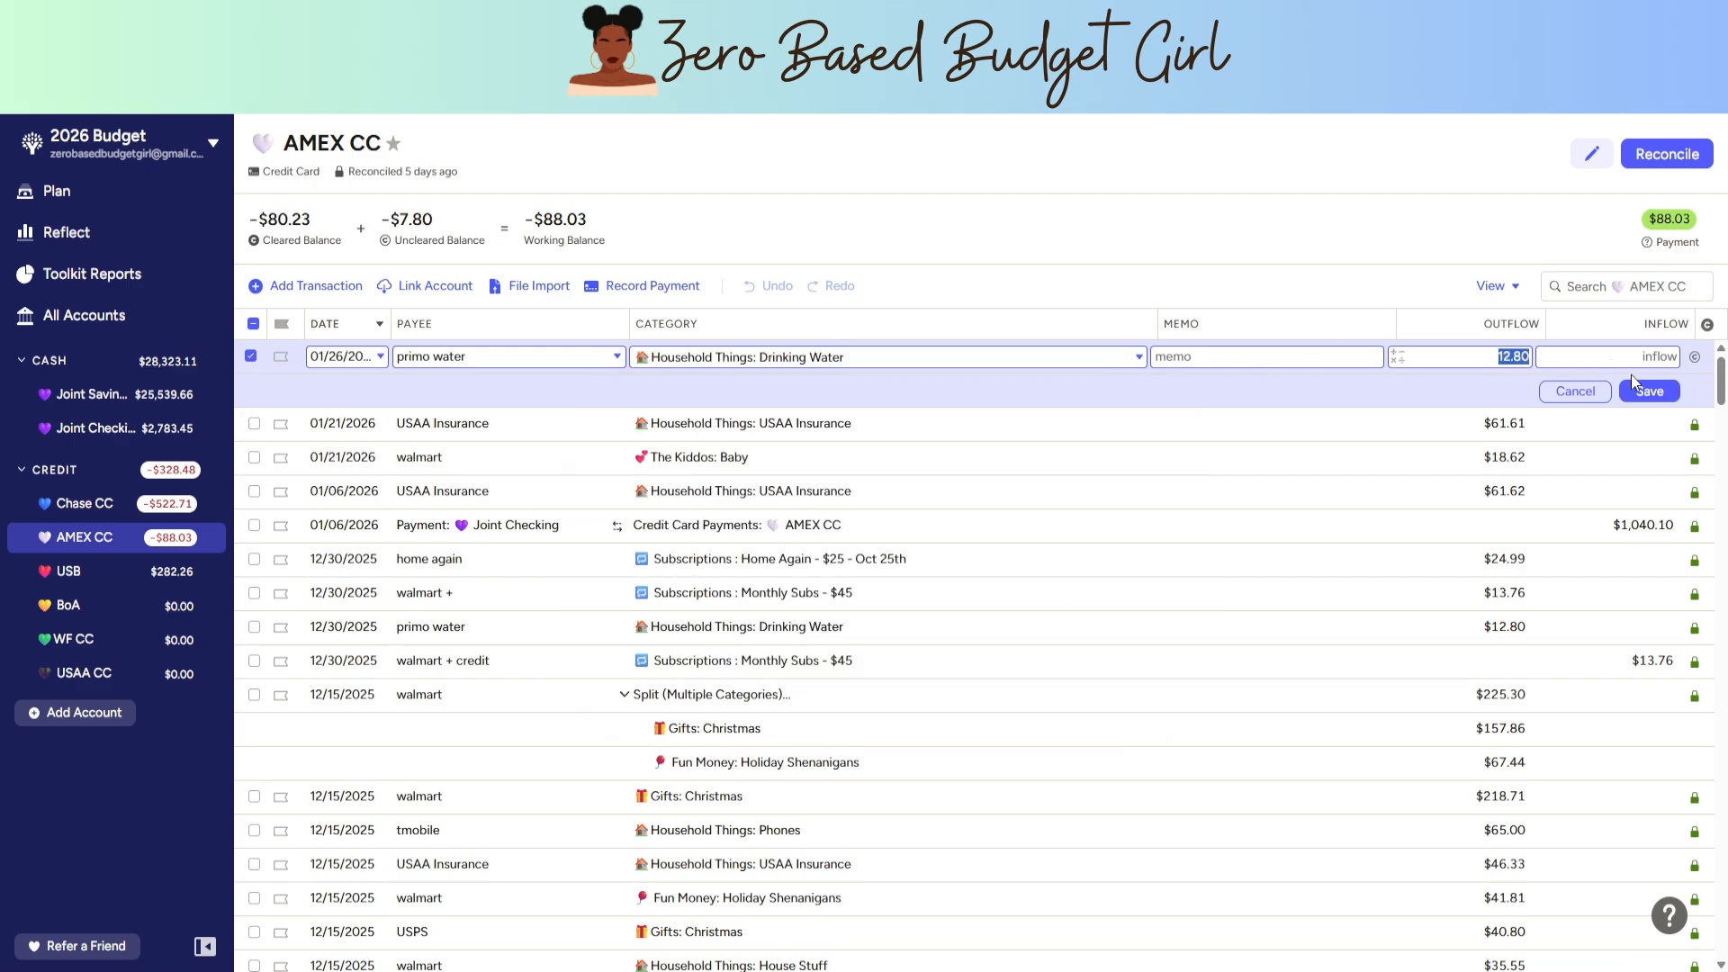
click(1695, 357)
click(1651, 392)
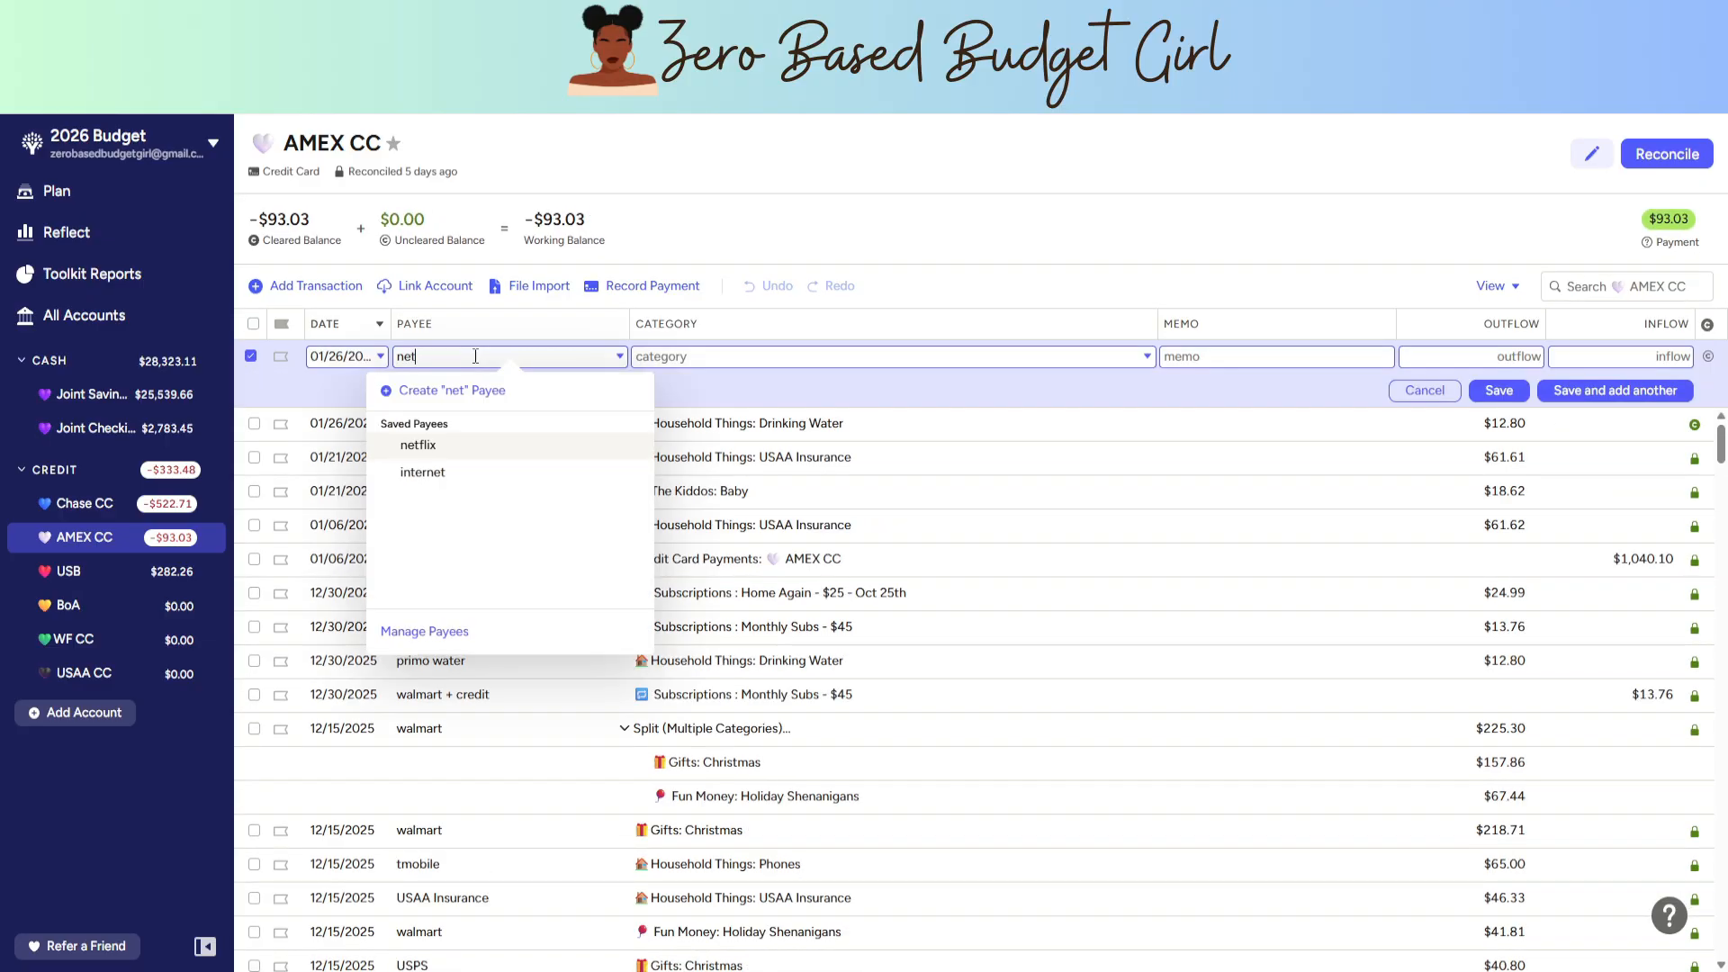
- Add a cleared netflix transaction of 19.11 outflow under the Monthly Subs - $45 category and save it with another entry started
click(462, 447)
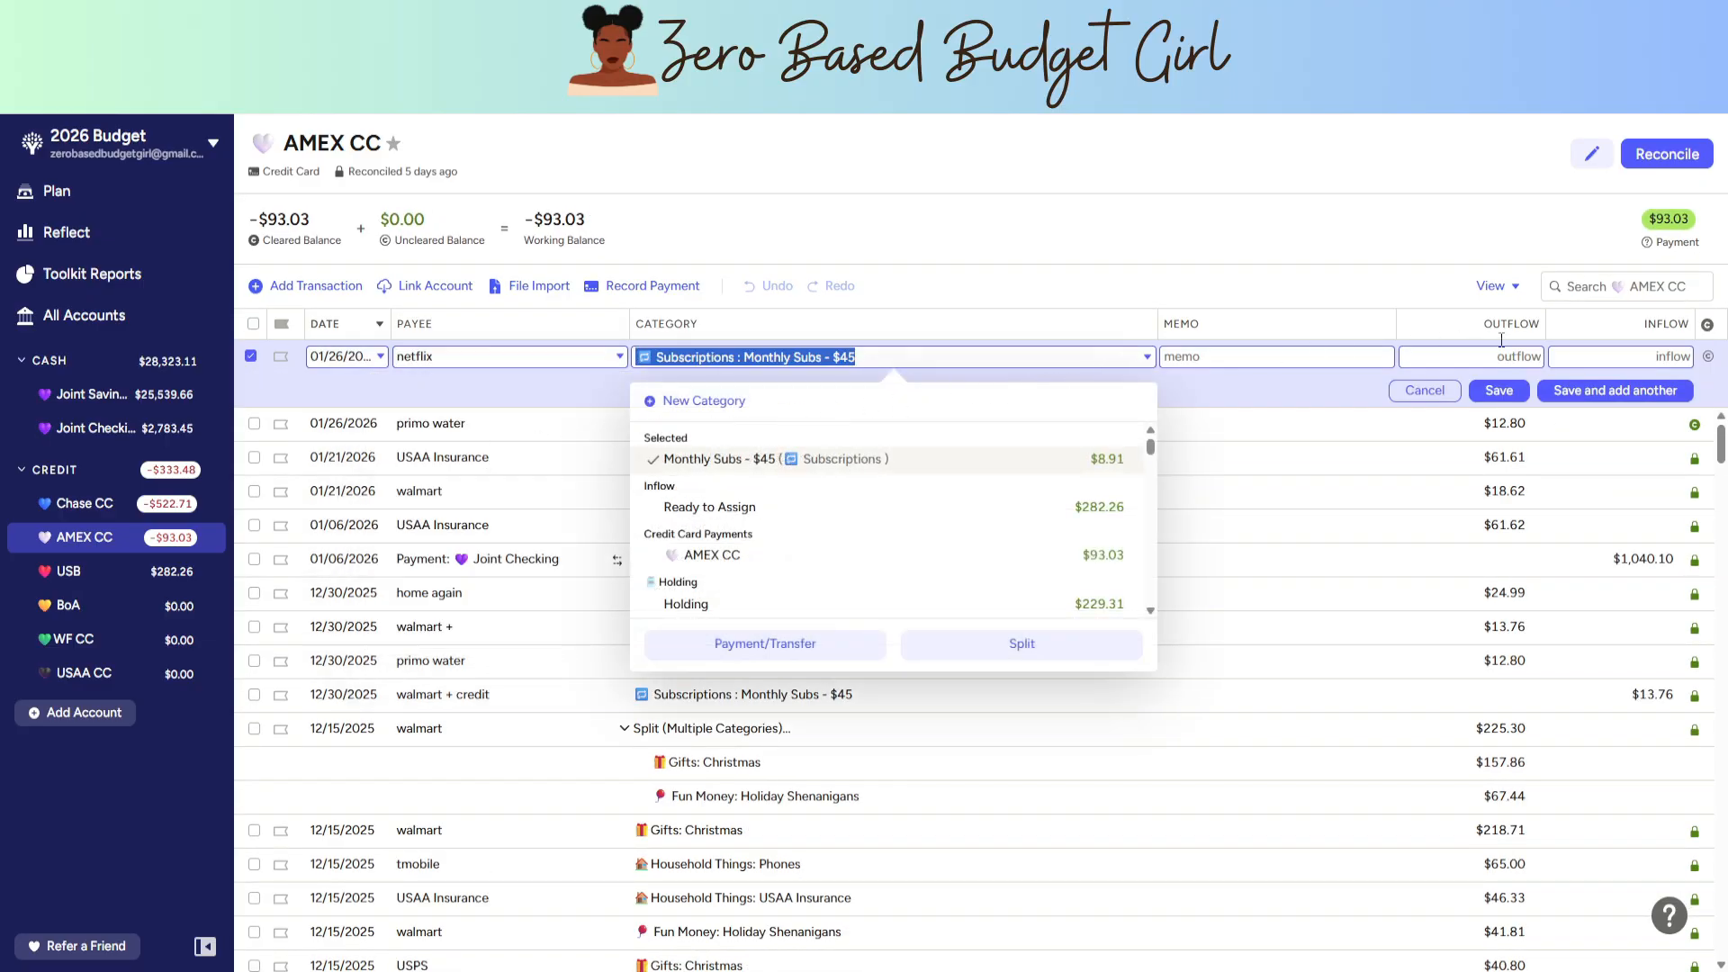
click(1532, 355)
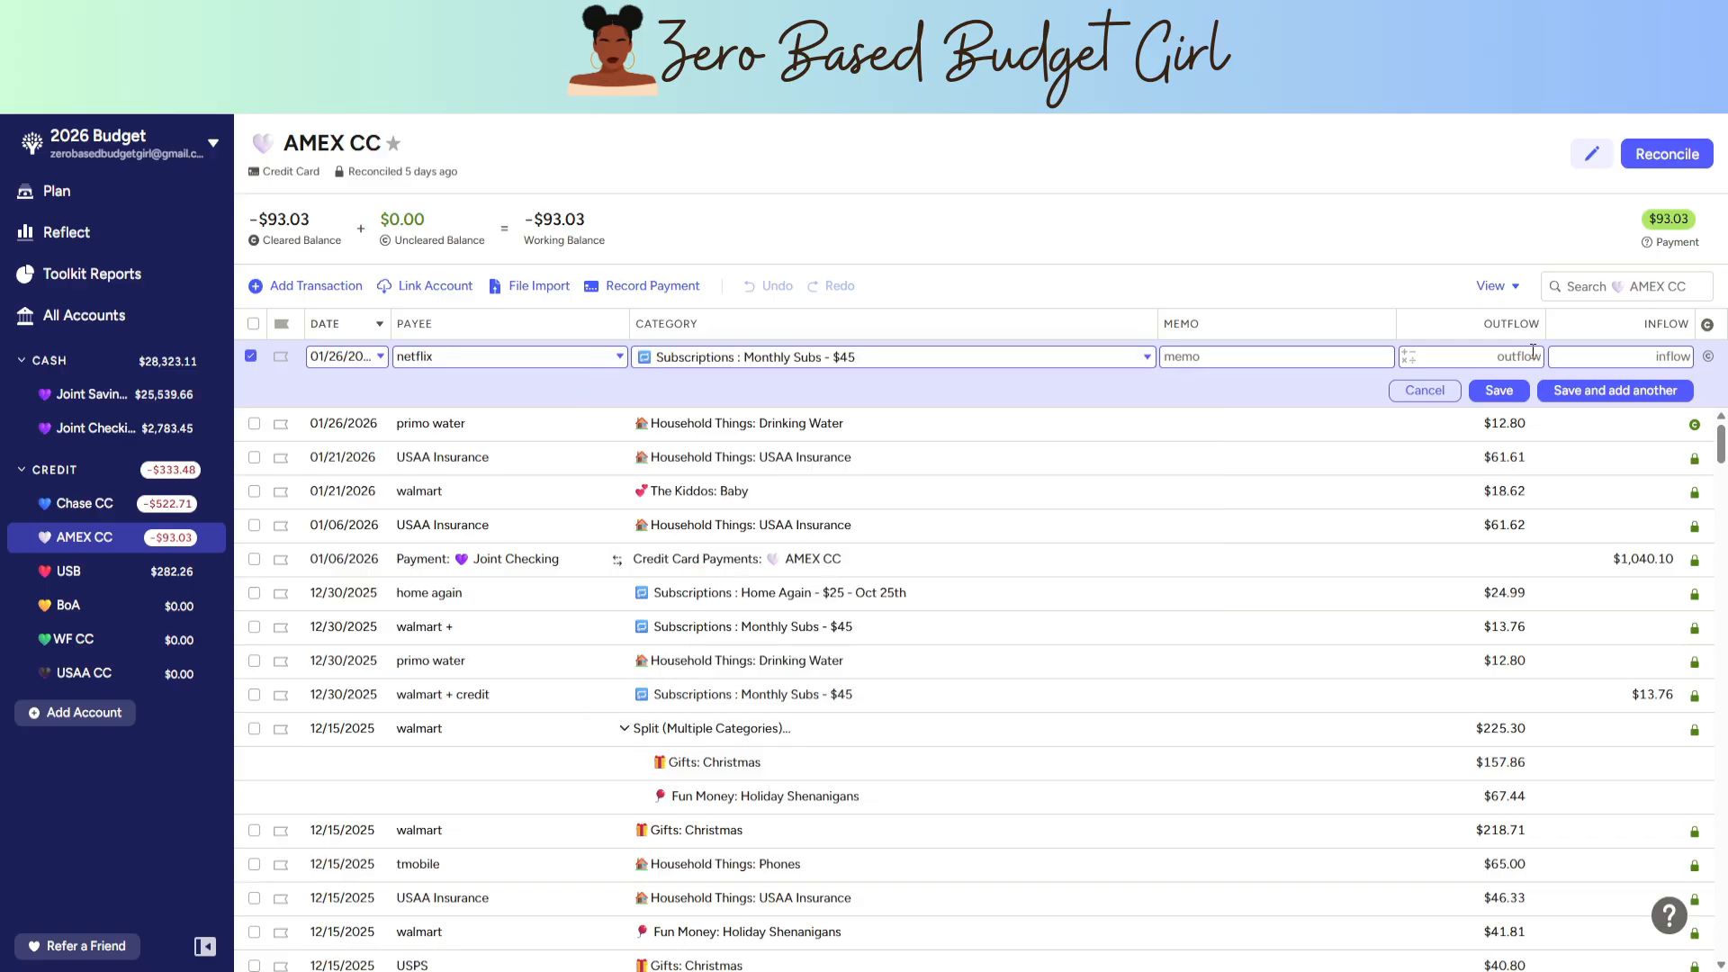
text(19.11)
click(1616, 391)
- Add a tmobile transaction of 65 outflow under the Phones category, save it, and mark it cleared
text(tm)
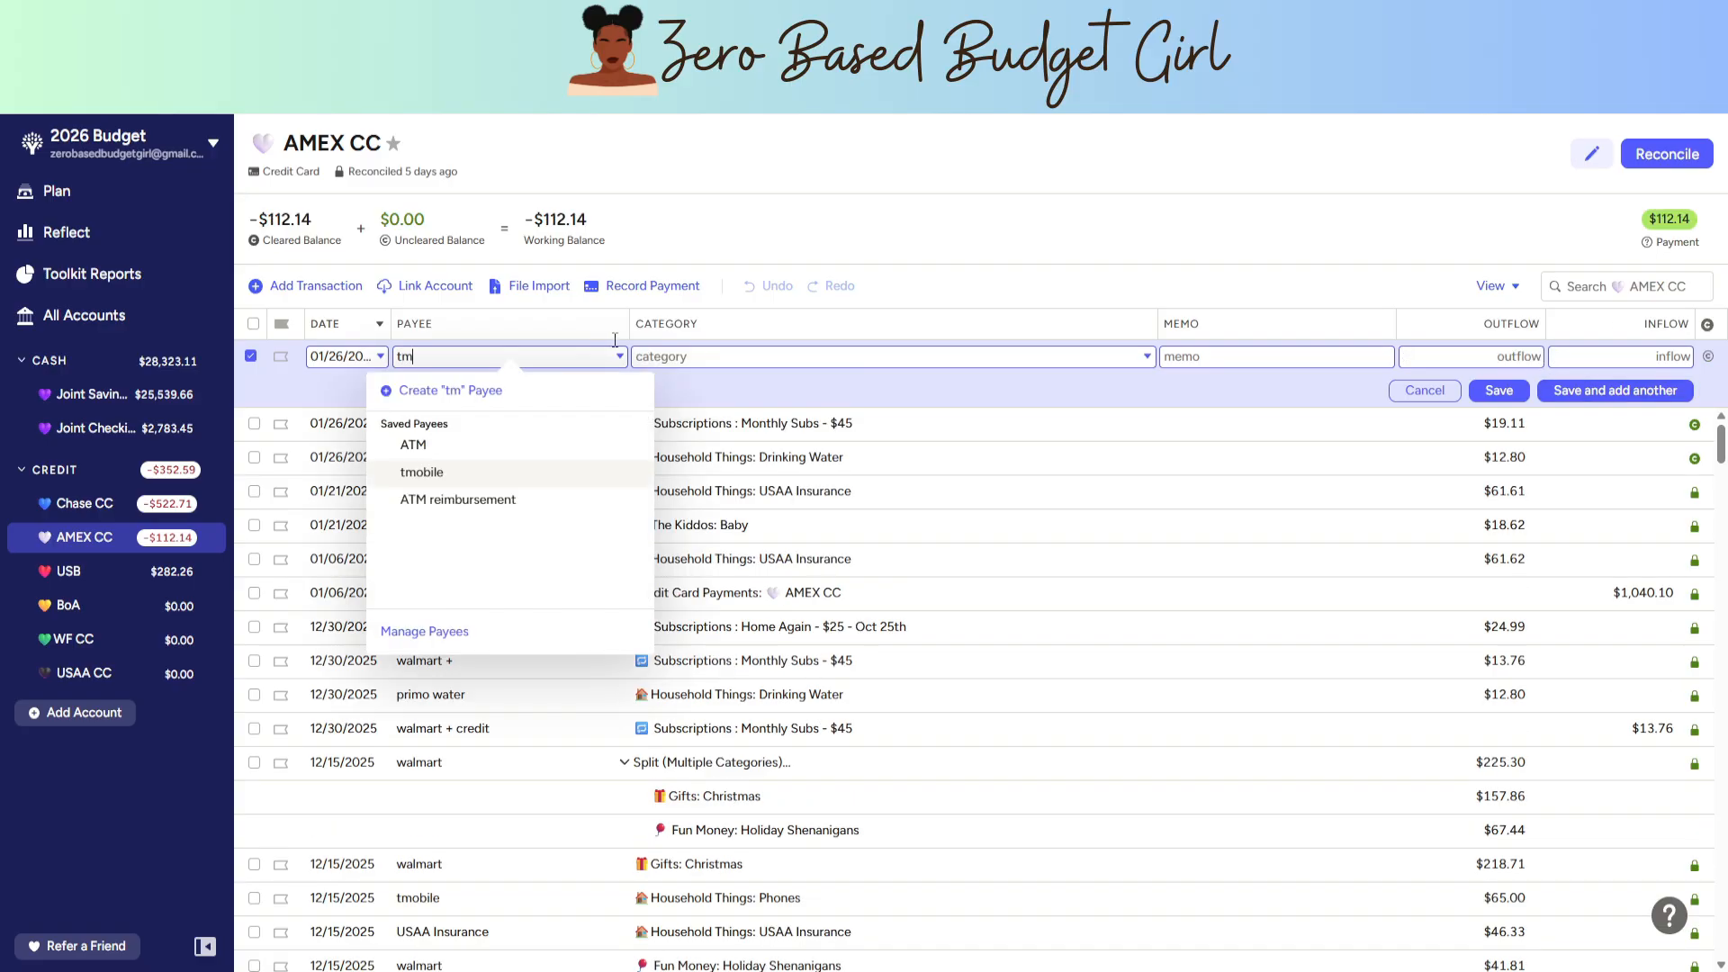
click(423, 473)
click(1432, 359)
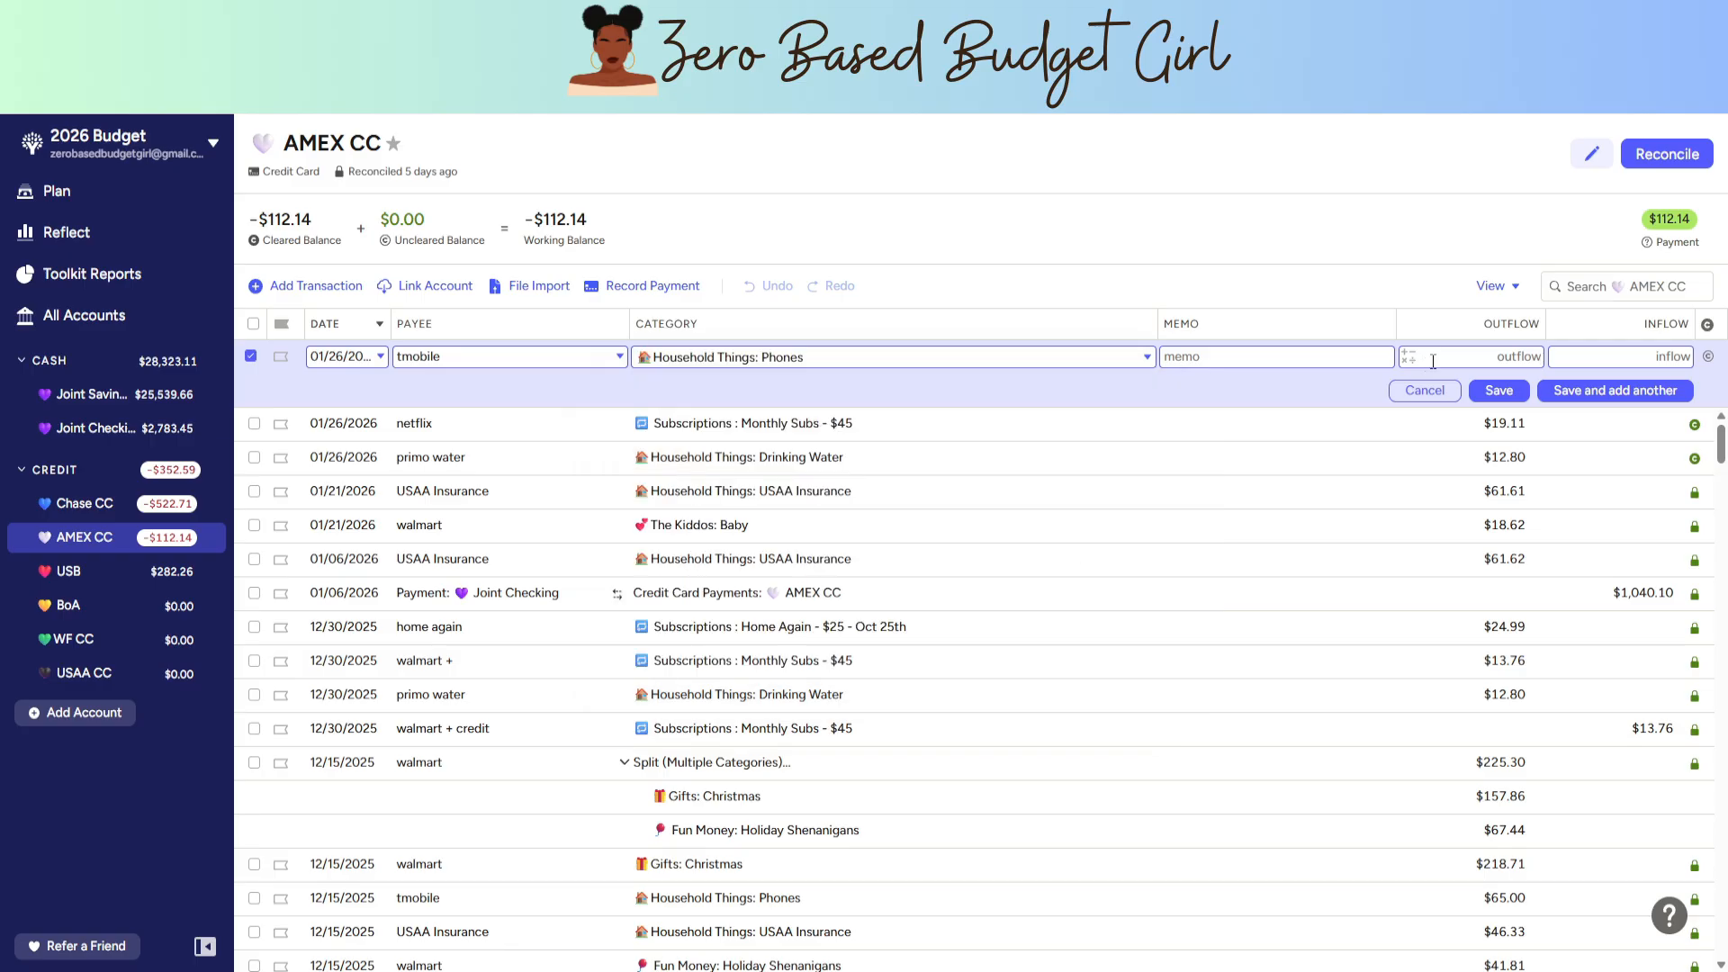
text(65)
key(Return)
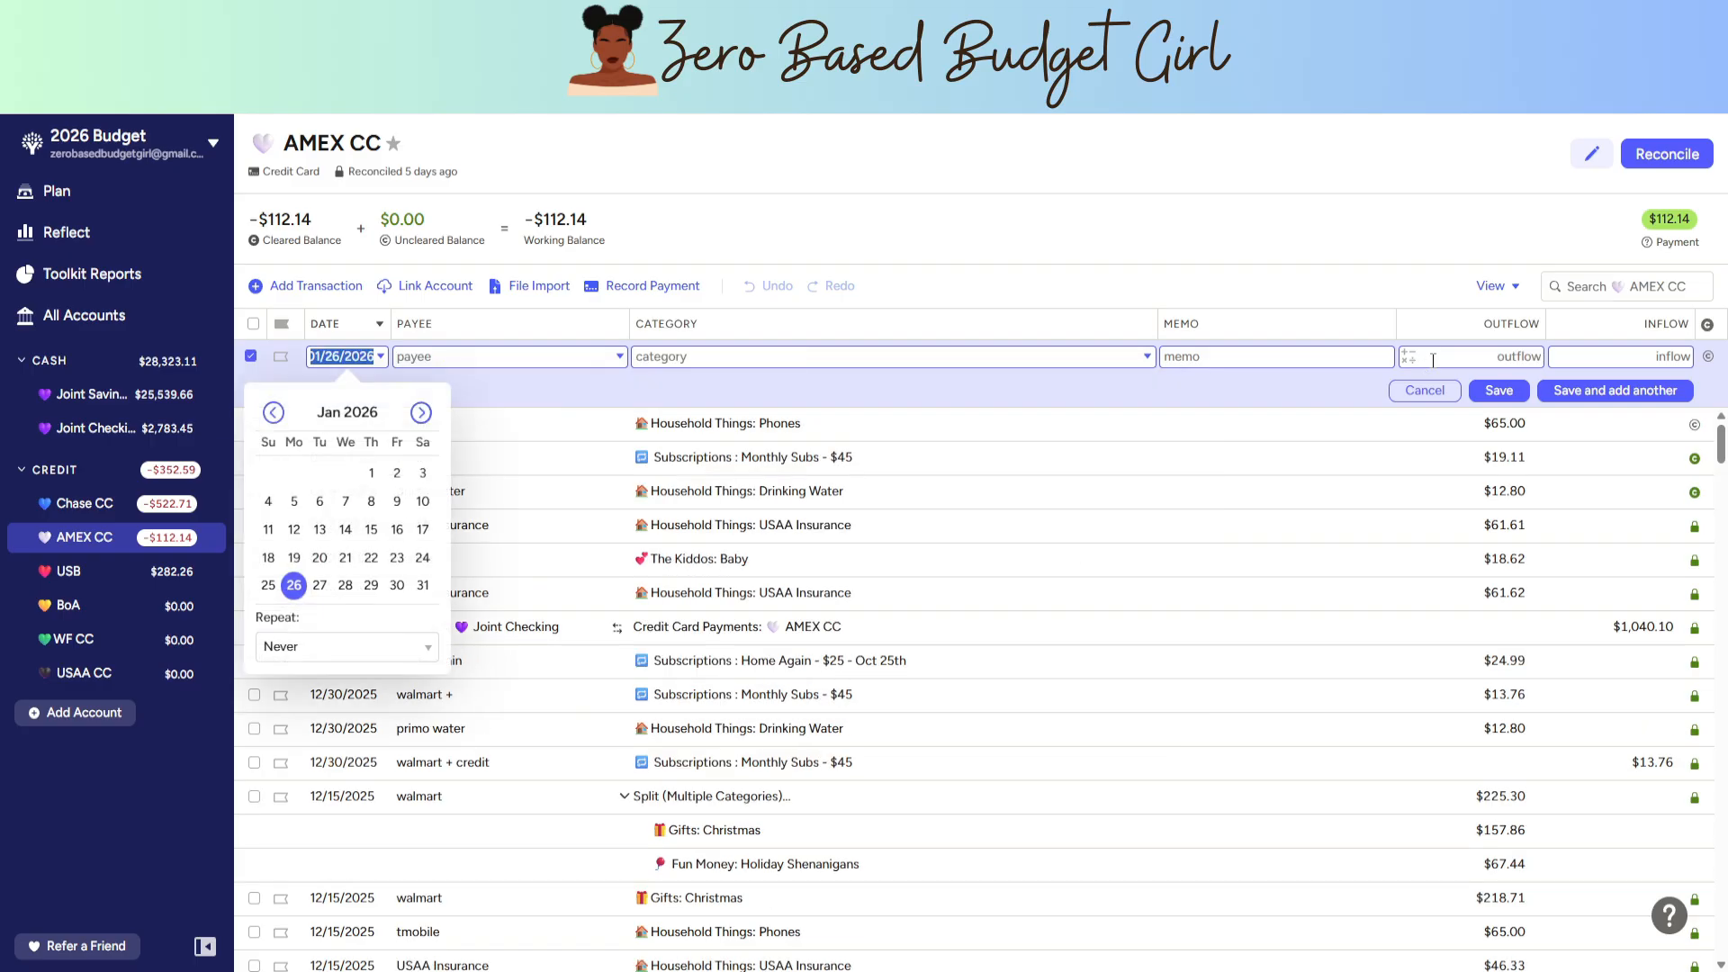
click(1695, 425)
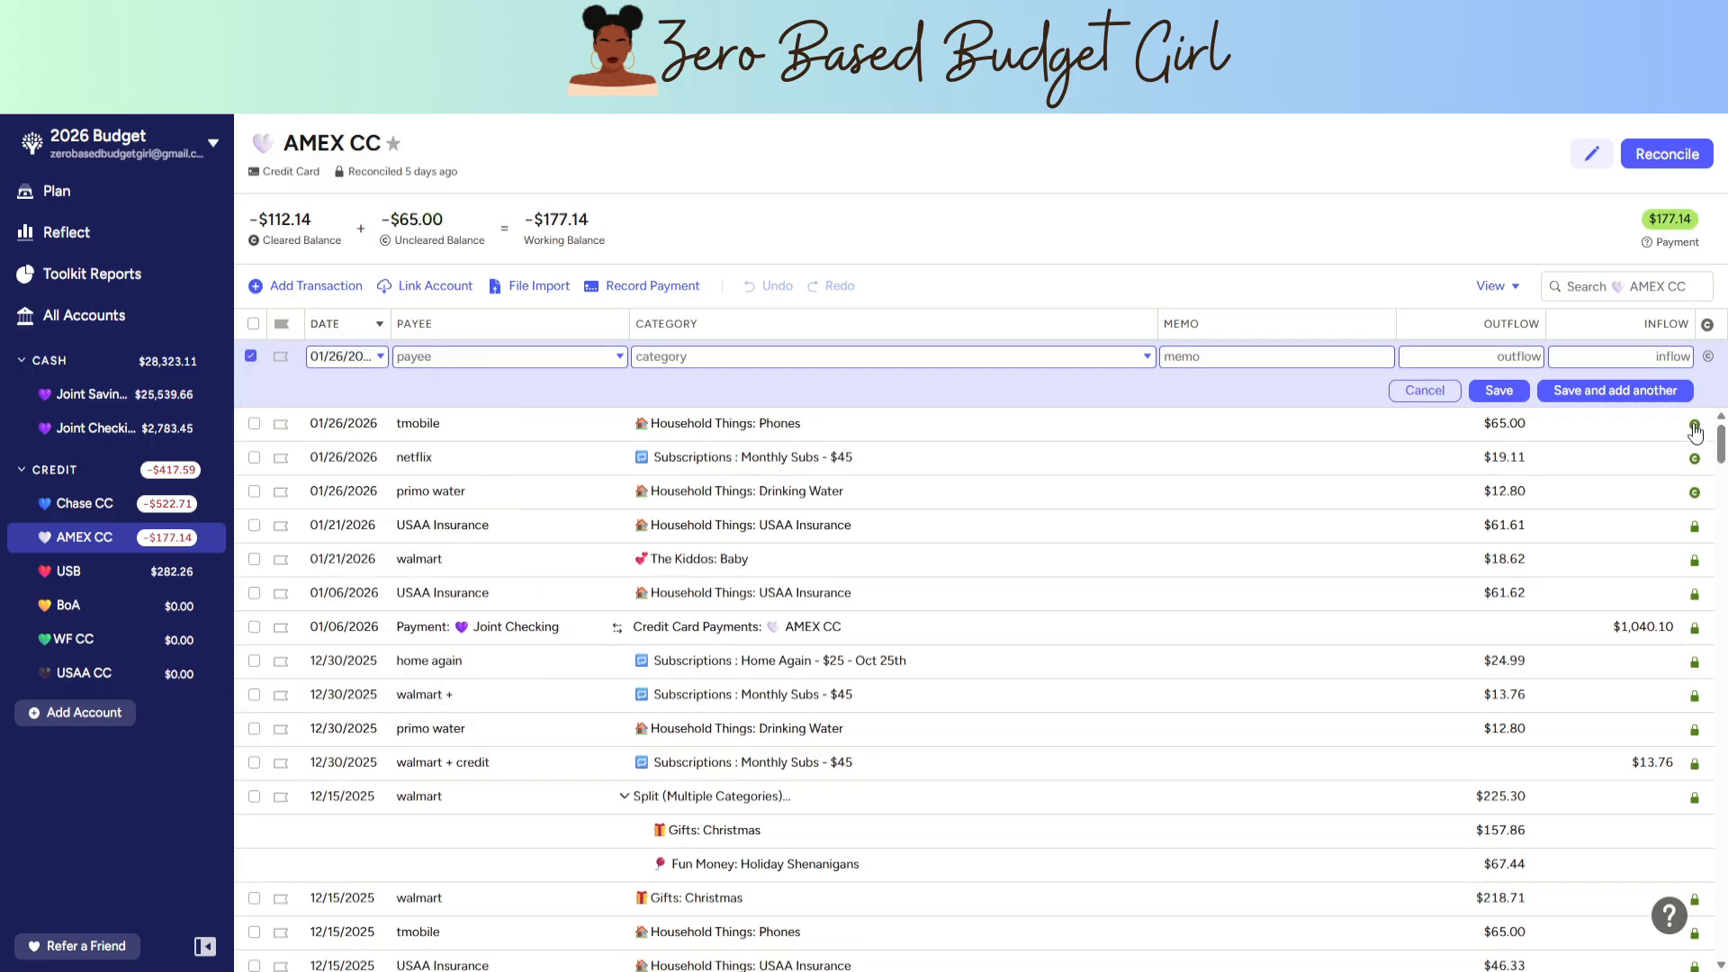
- Add a cleared disney + transaction of 19.99 outflow under the Monthly Subs - $45 category and save it
click(585, 358)
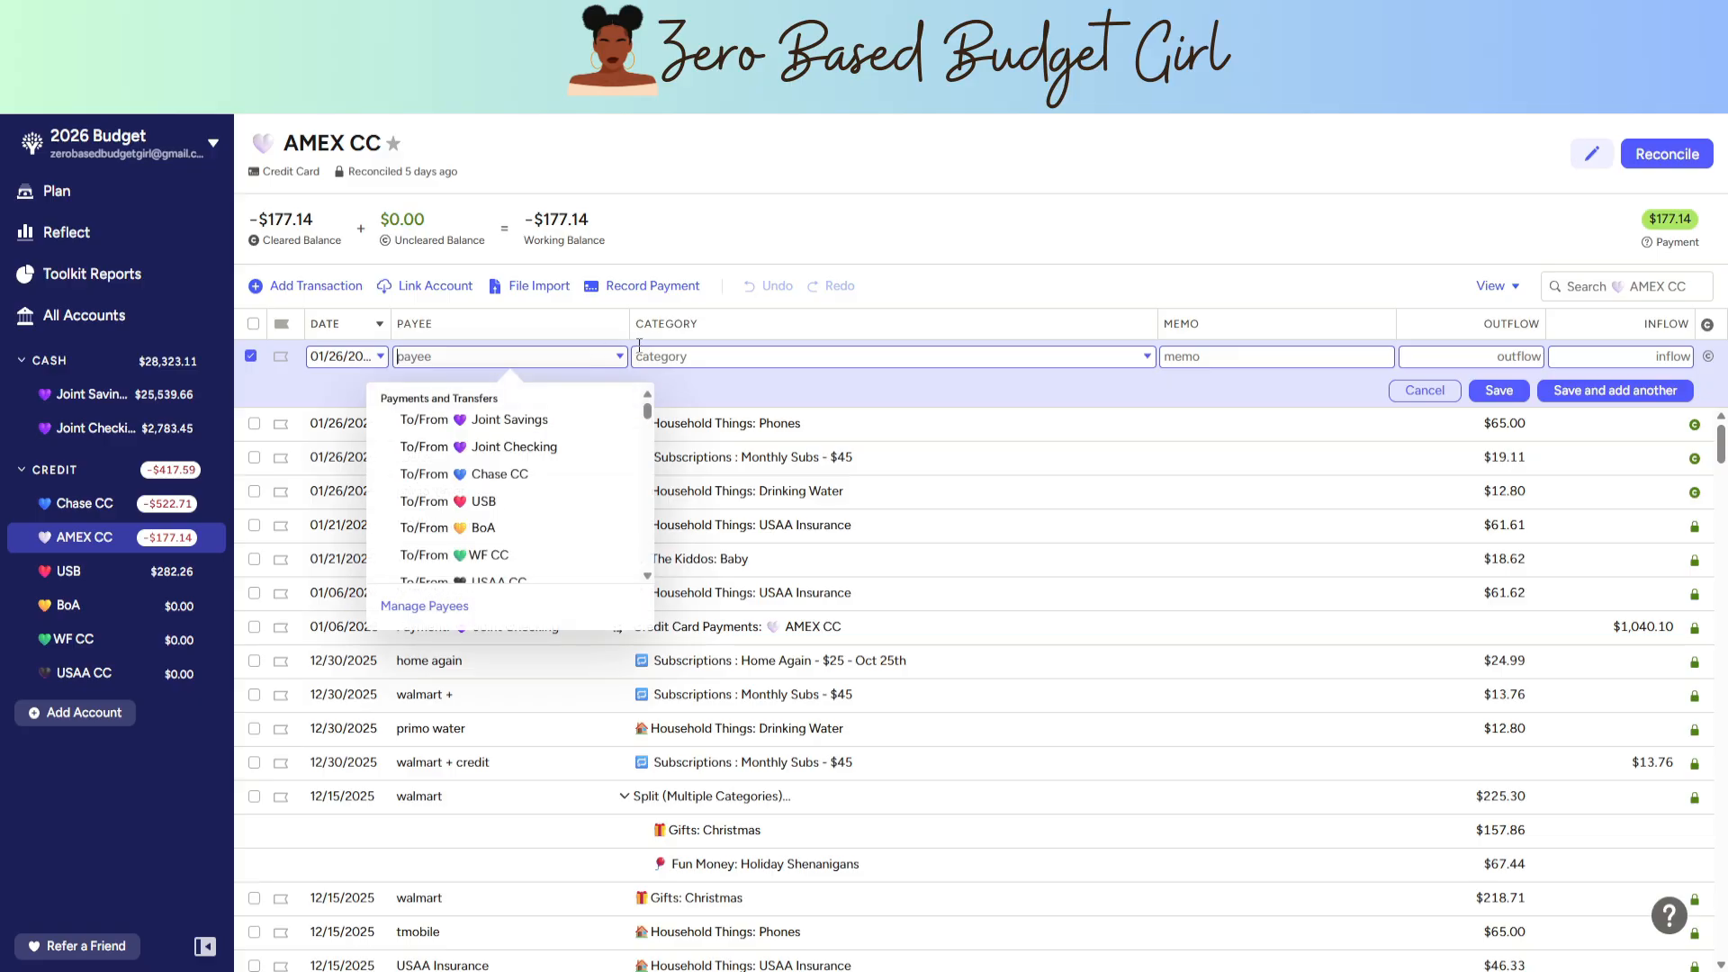
text(dis)
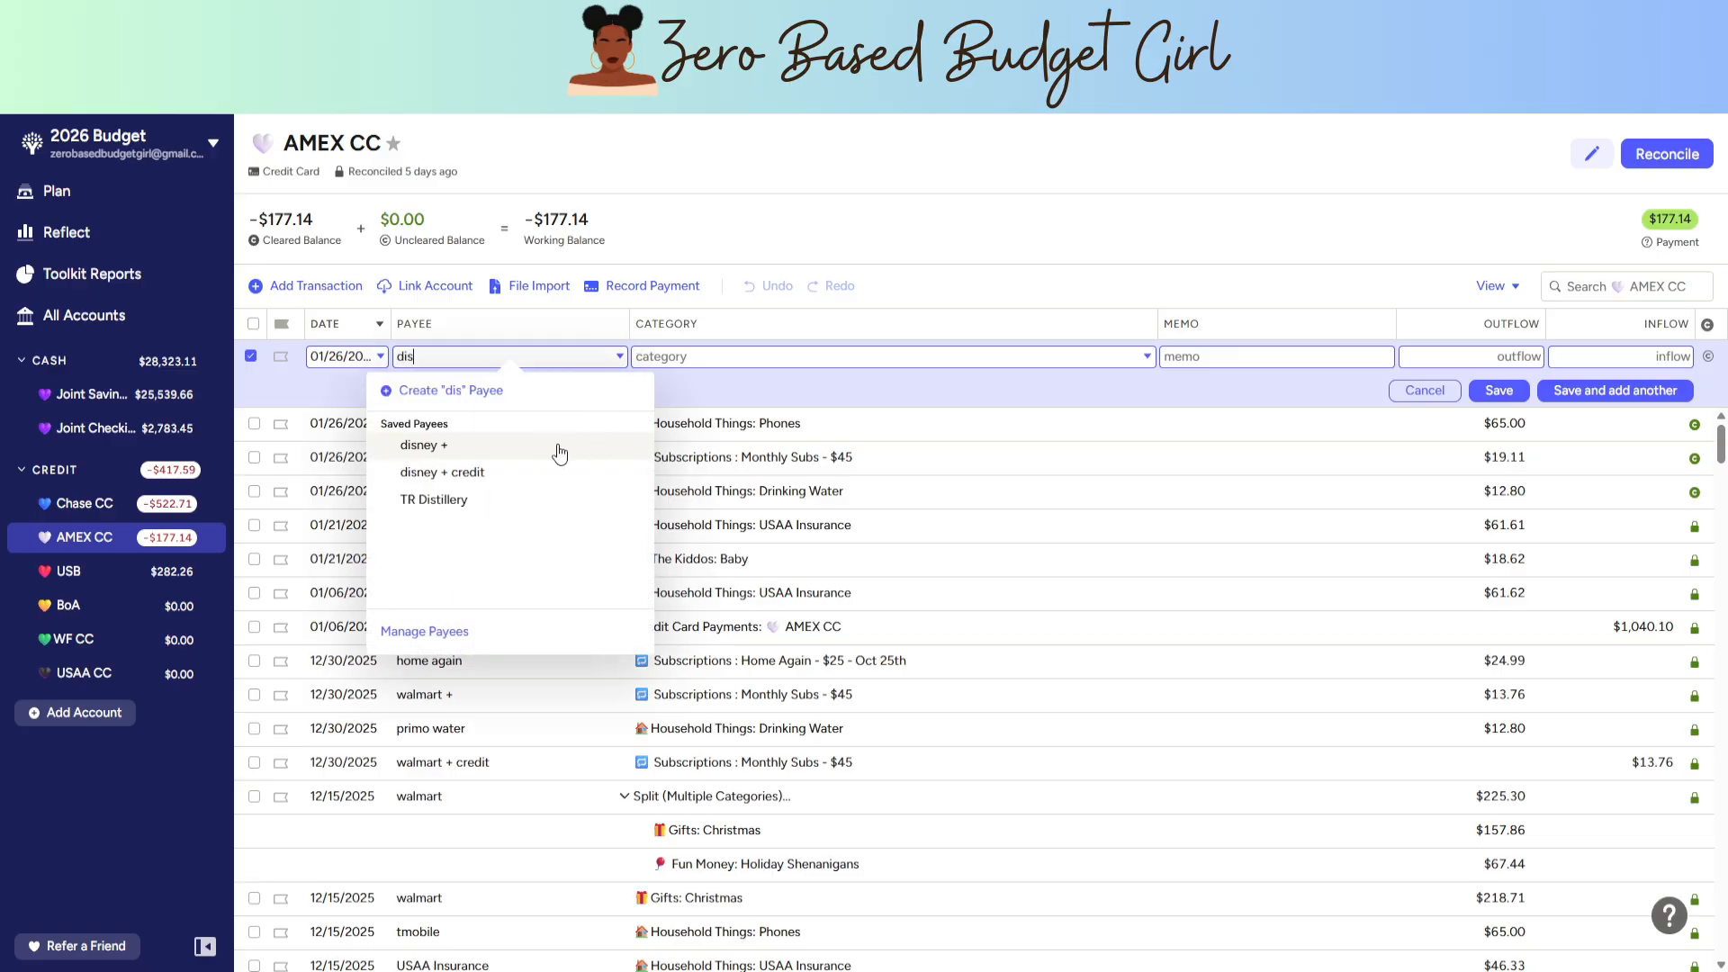
click(531, 447)
click(1505, 358)
text(19.99)
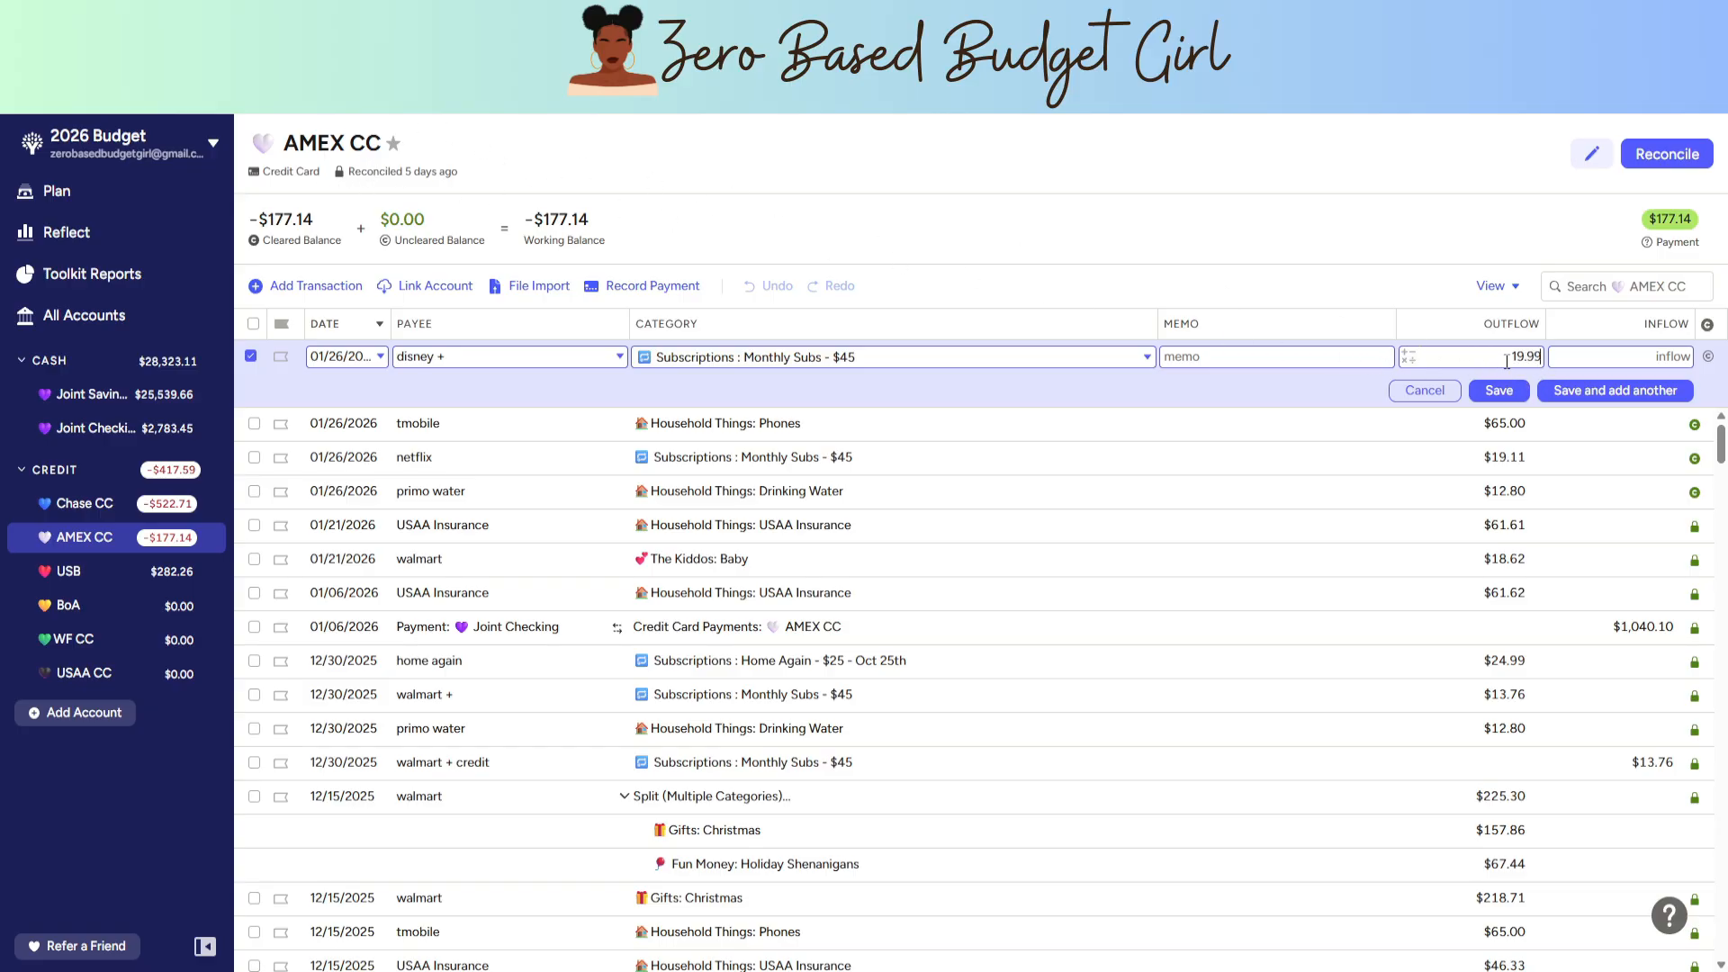
click(1708, 357)
click(1499, 390)
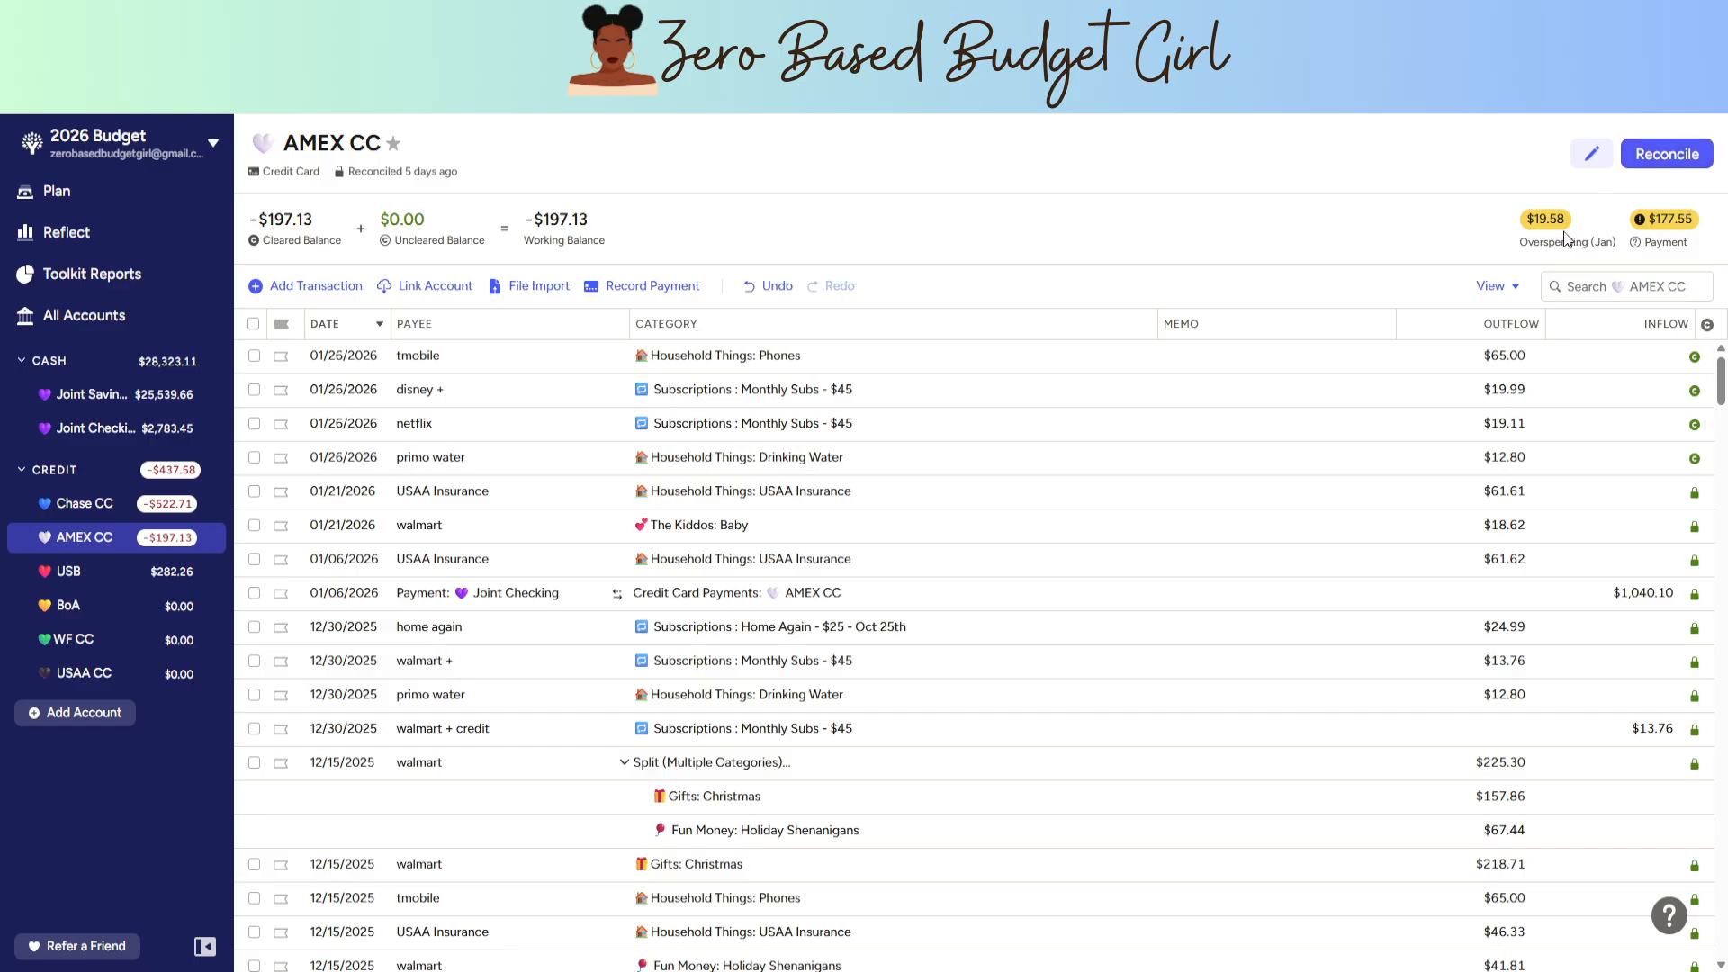
- Reconcile the AMEX CC account, accepting the cleared balance of -$197.13
click(1690, 162)
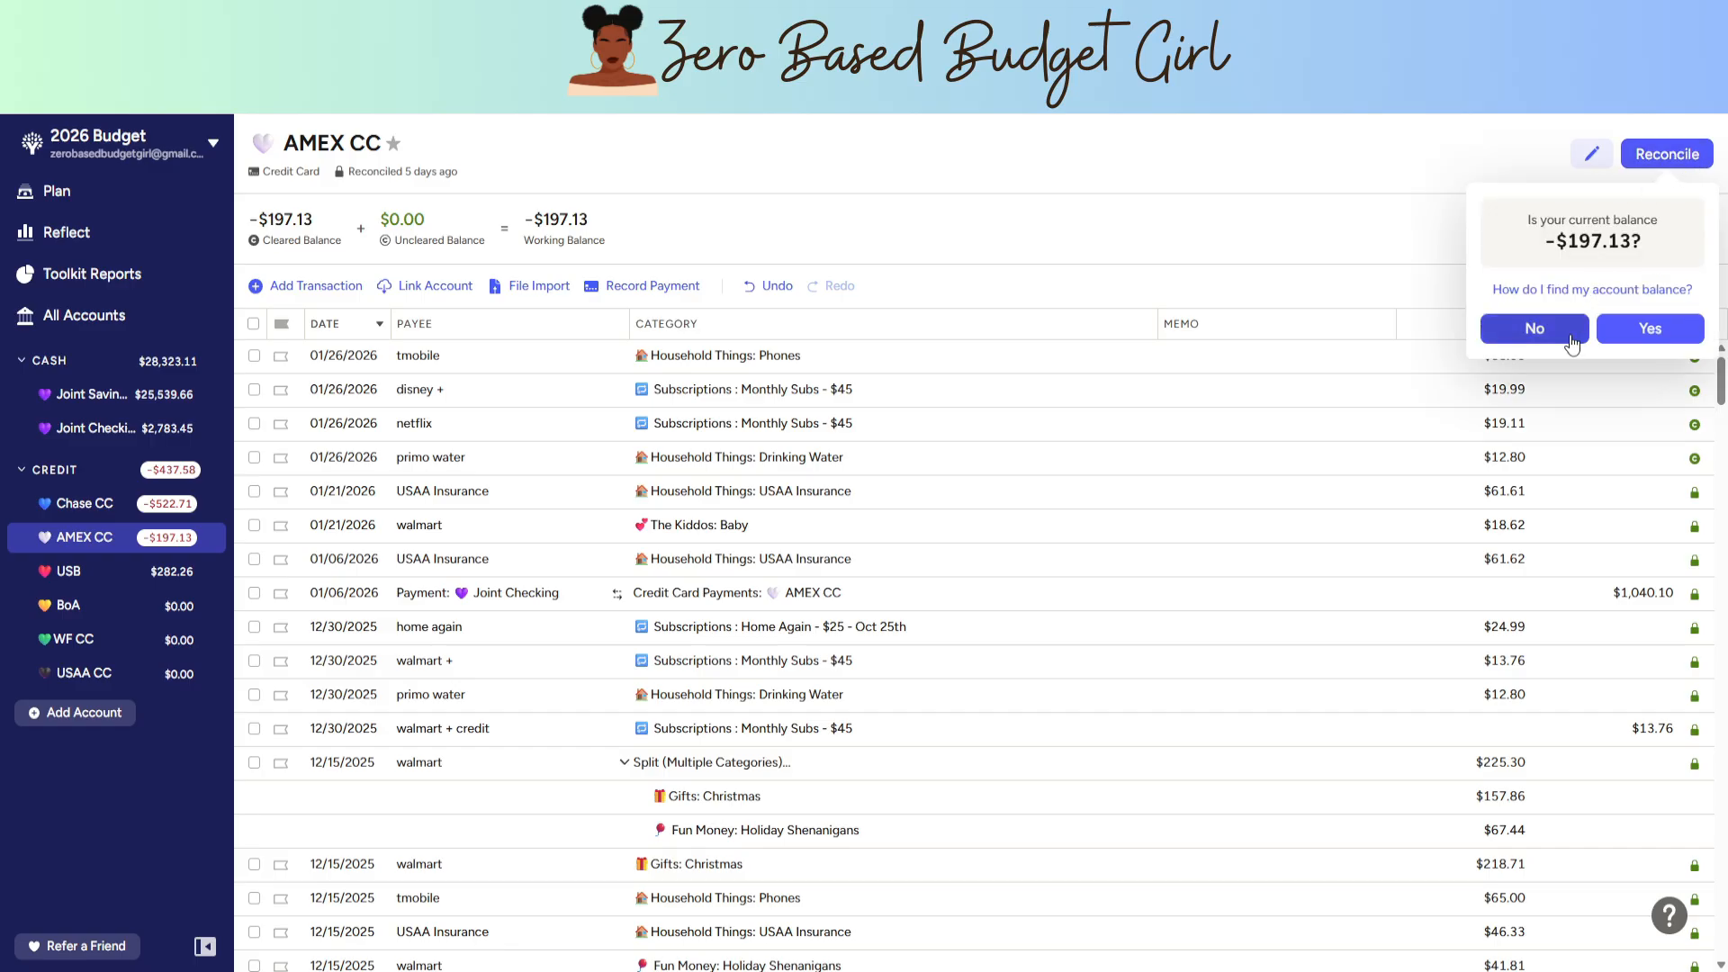
click(1641, 331)
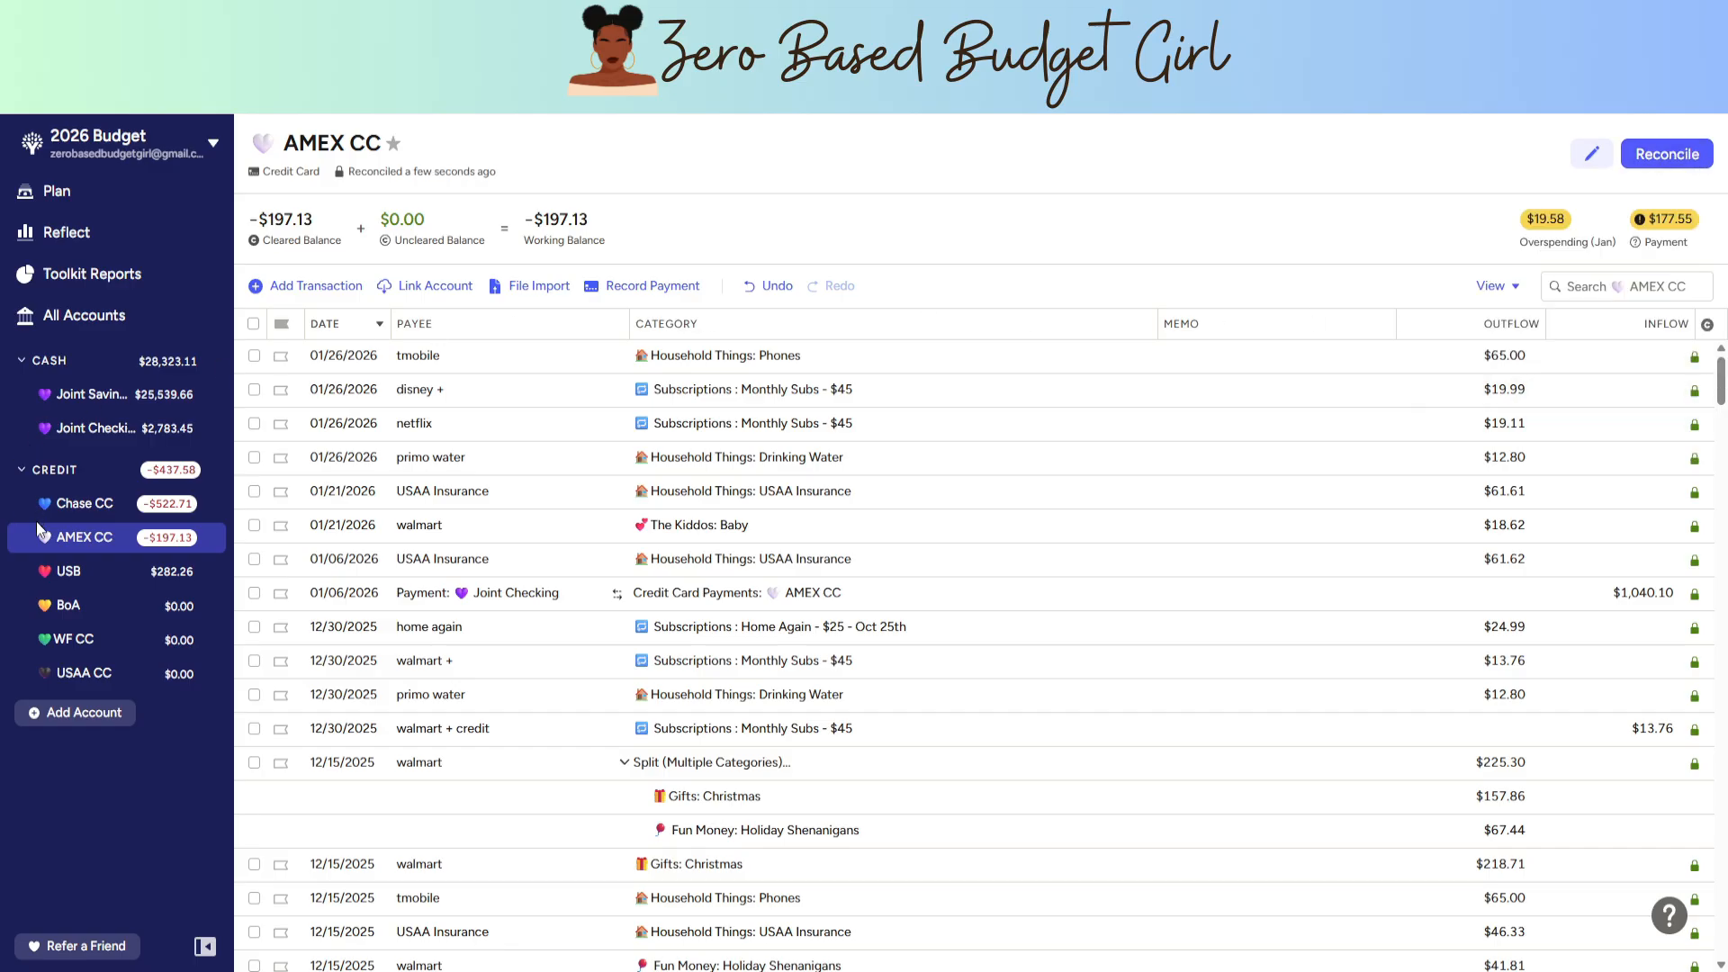
- In the USB account, mark the Joint Checking payment cleared and start a commissary transaction with an outflow of 4.23+34.63+54.41
click(89, 579)
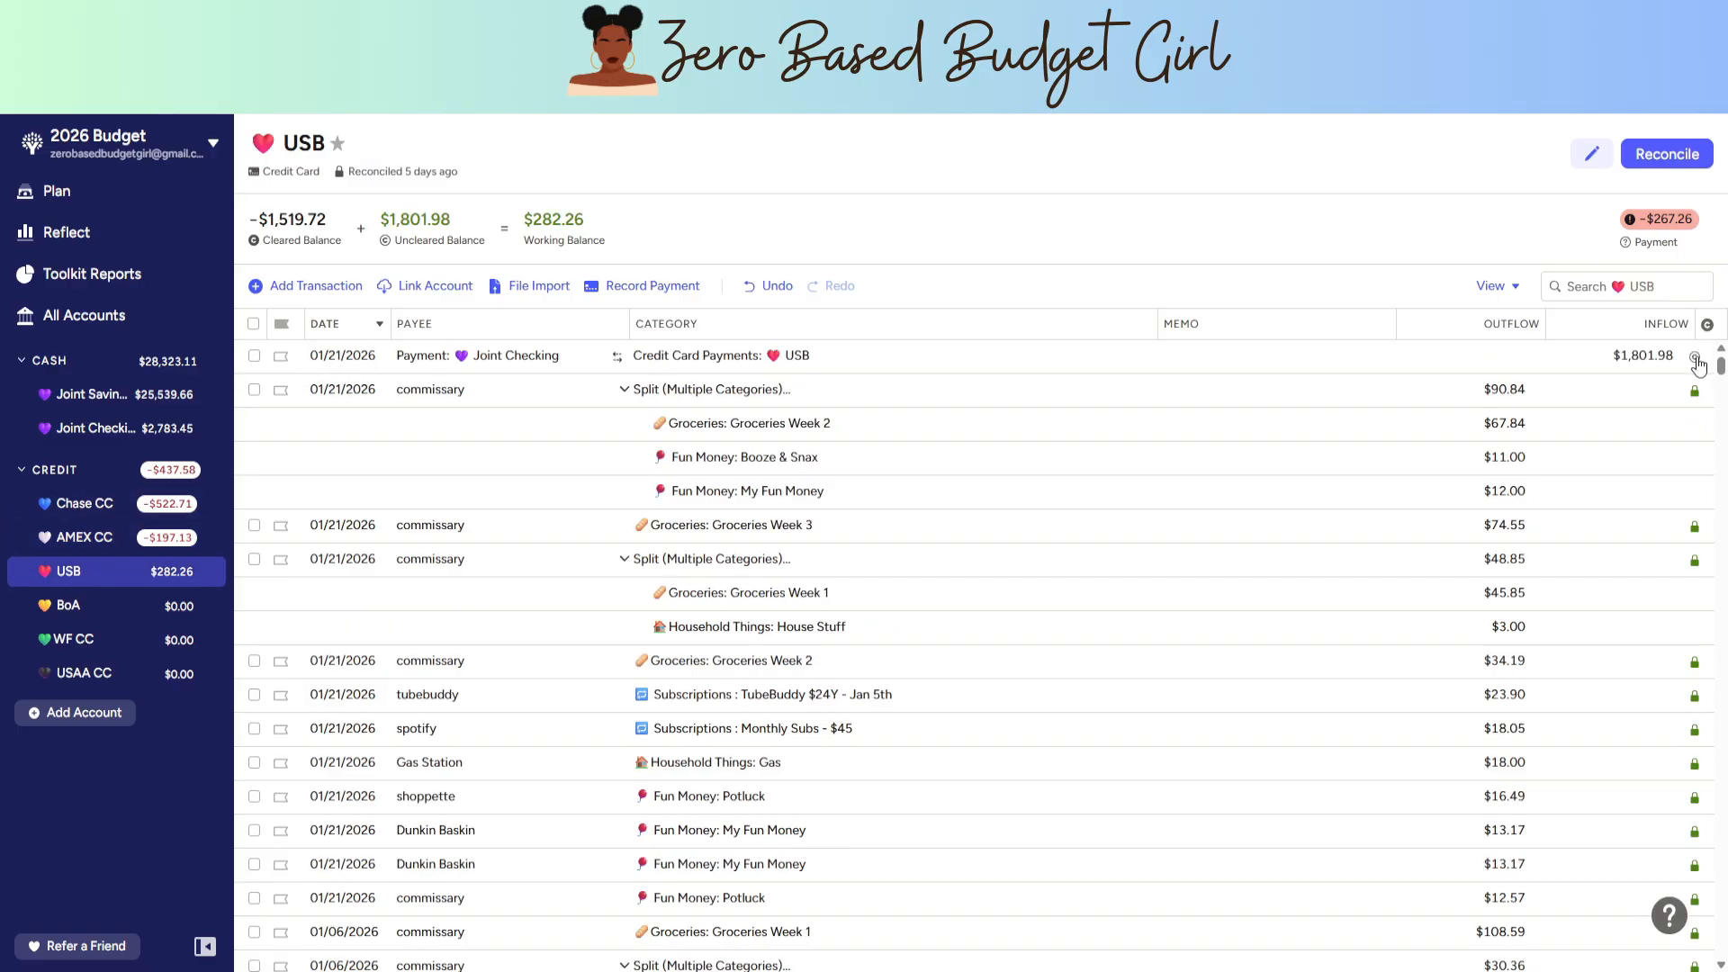
click(1696, 359)
click(306, 286)
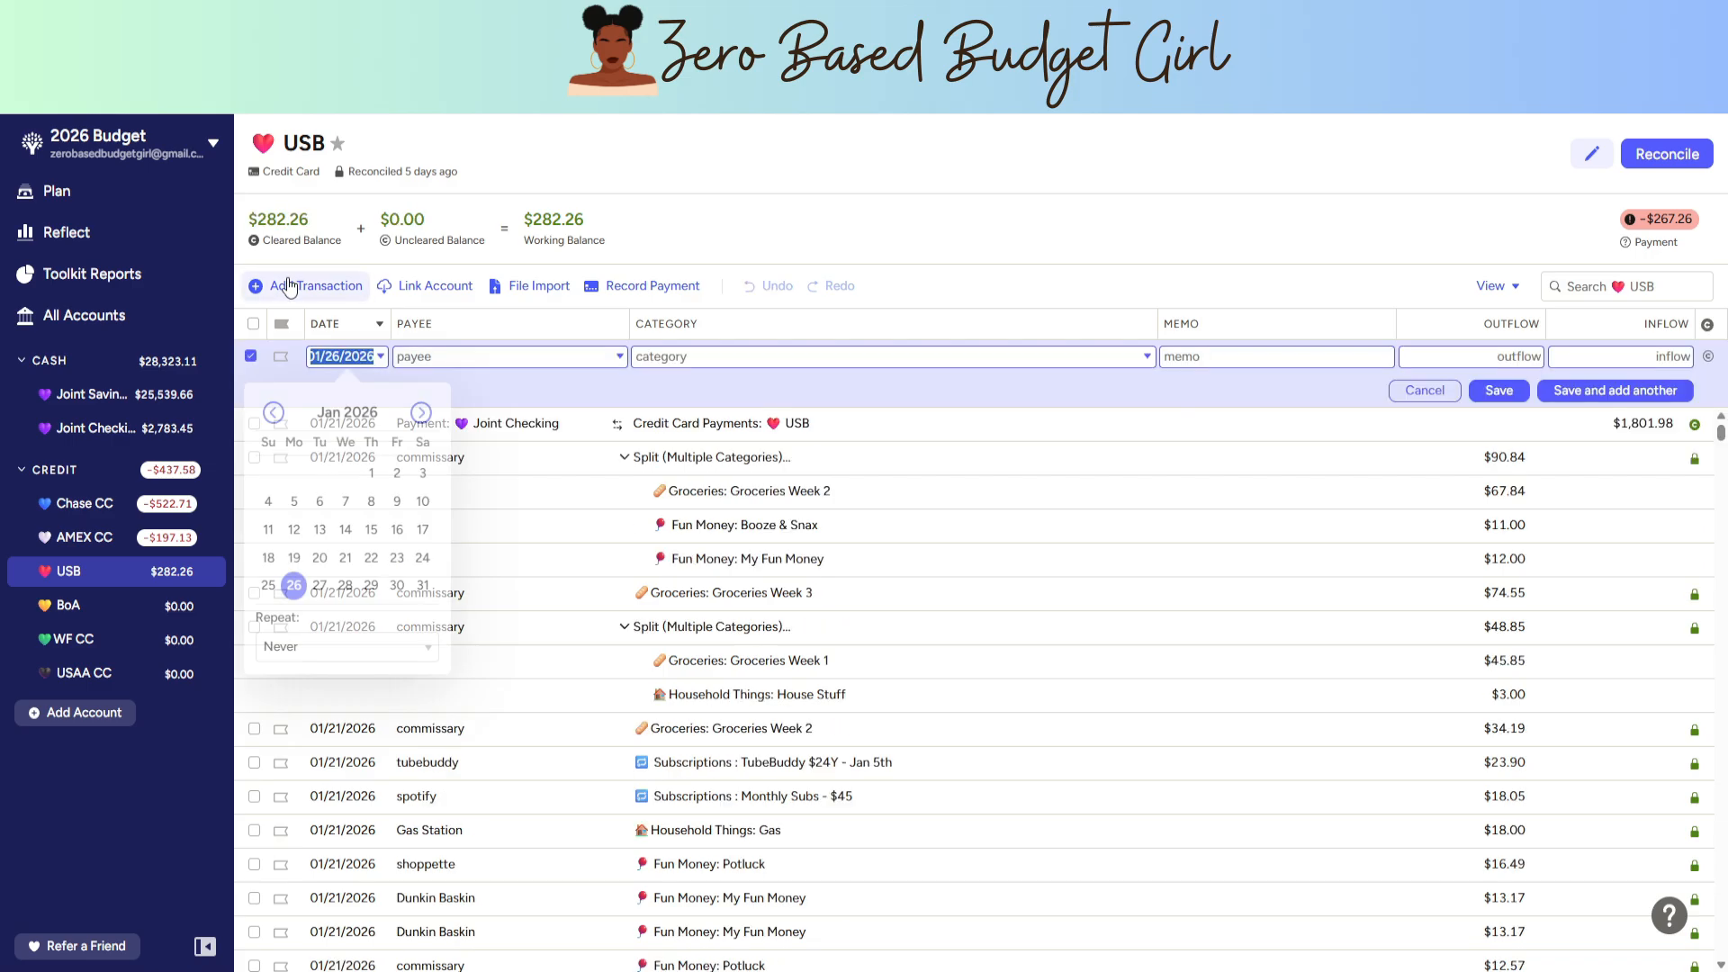
click(459, 359)
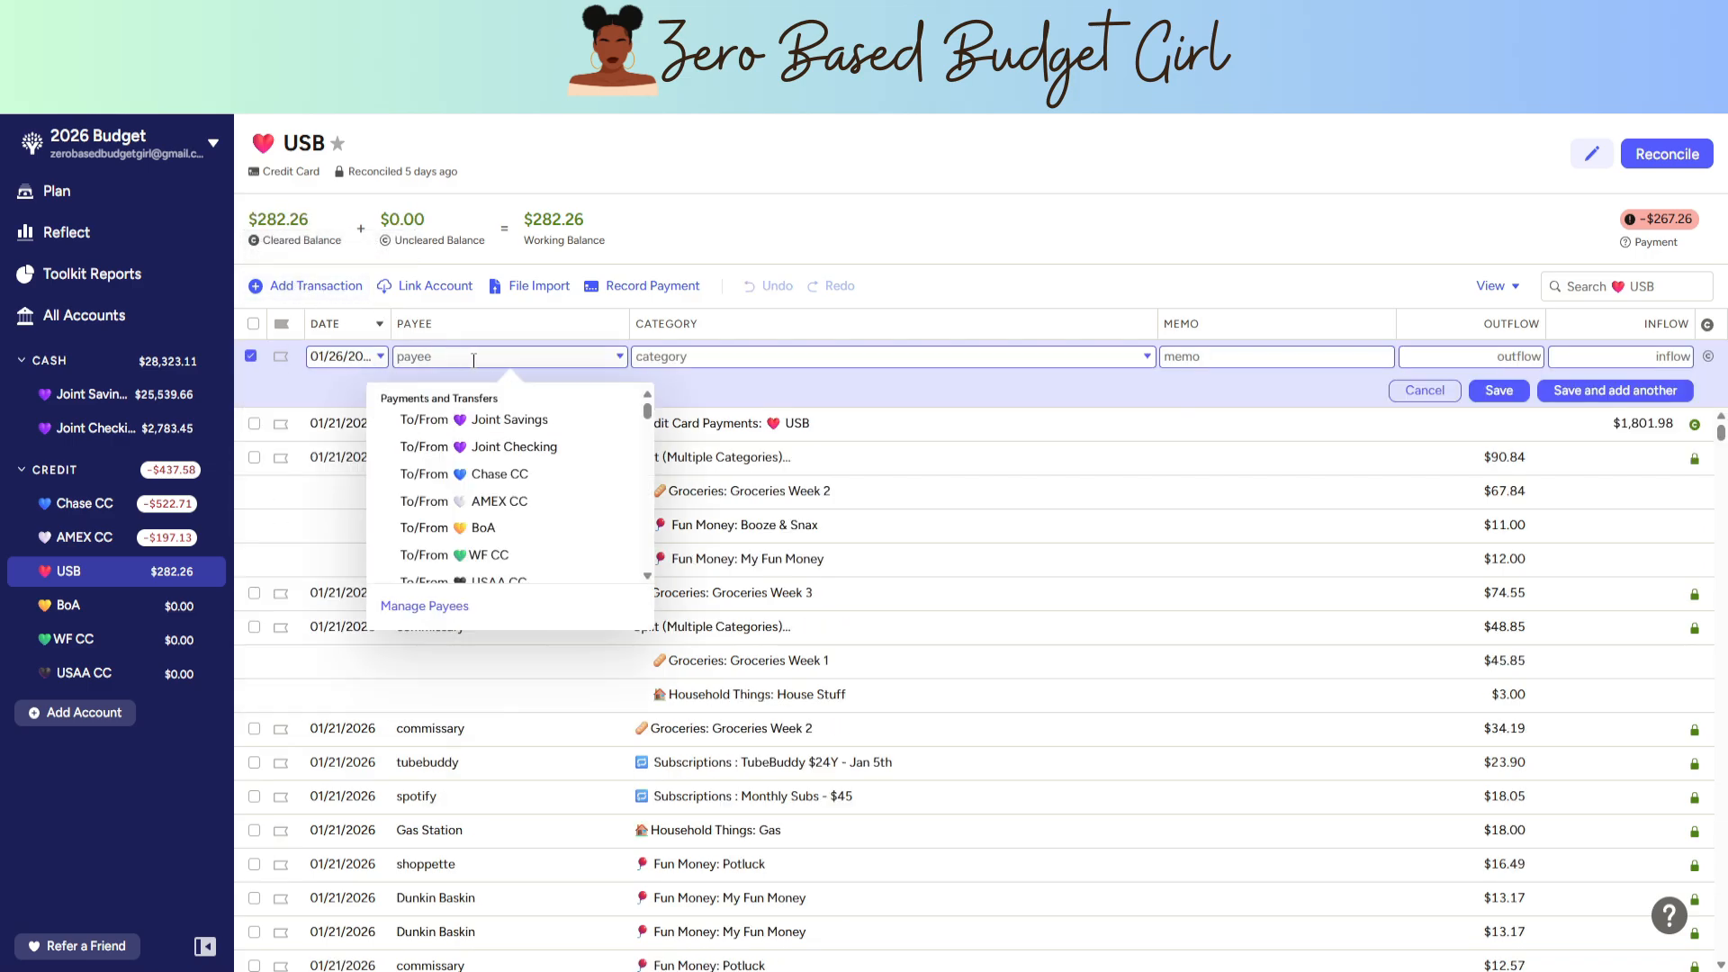
text(com)
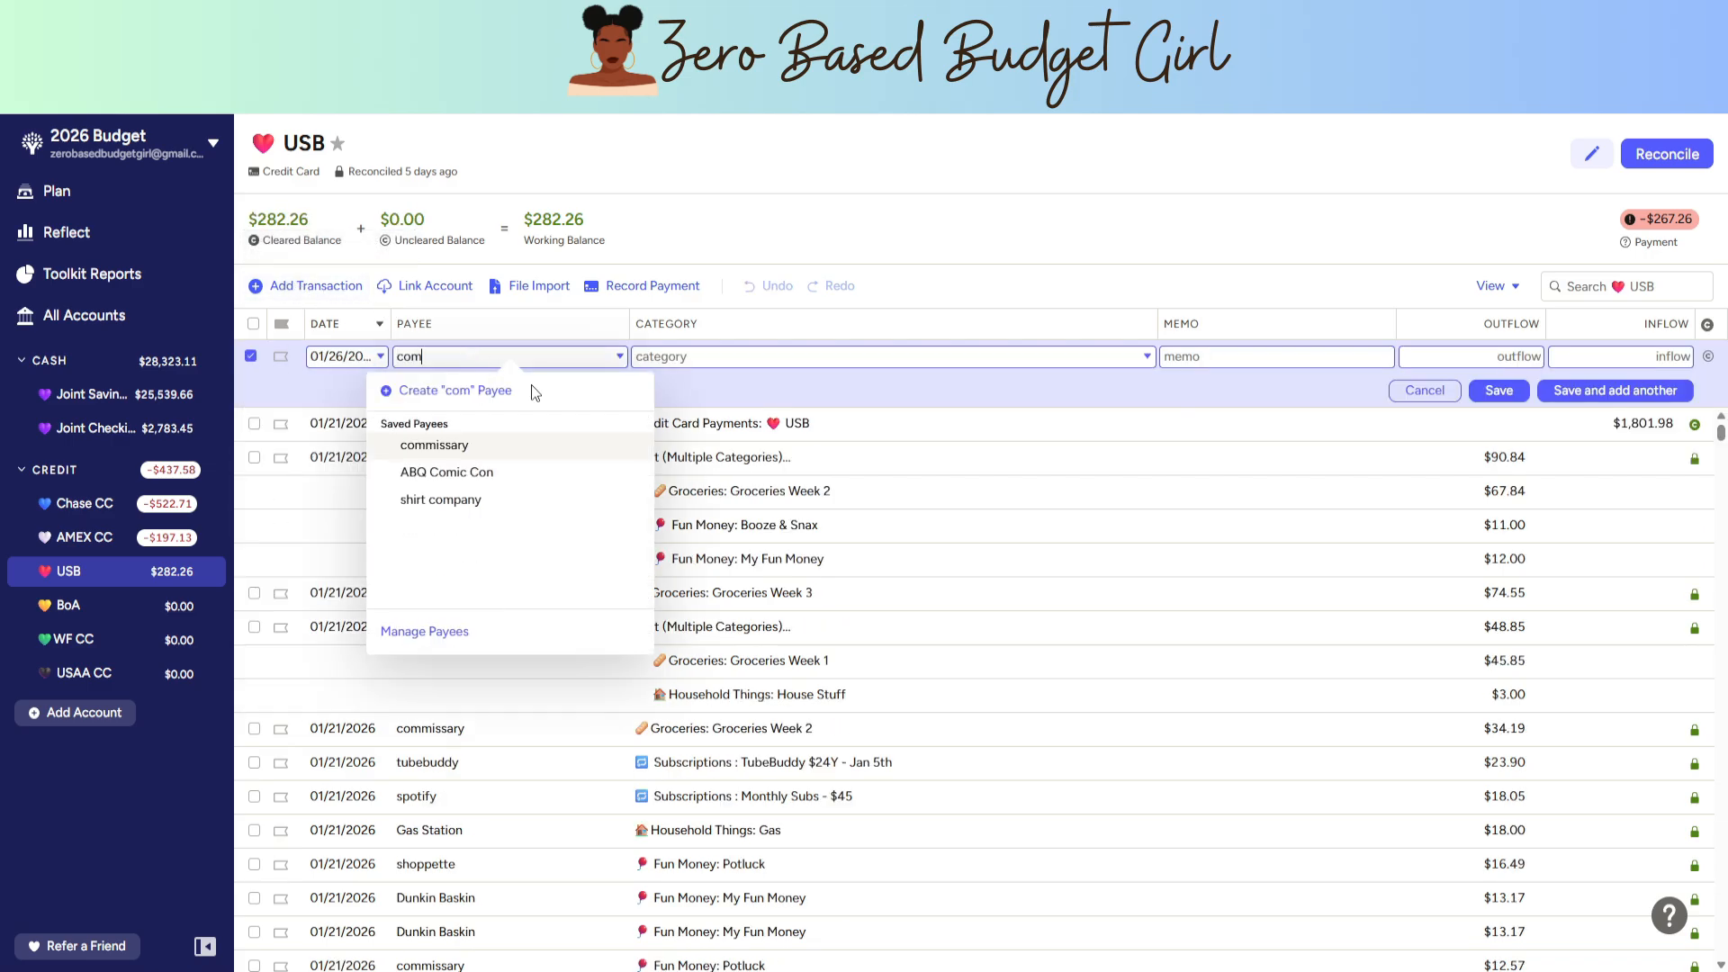
click(500, 448)
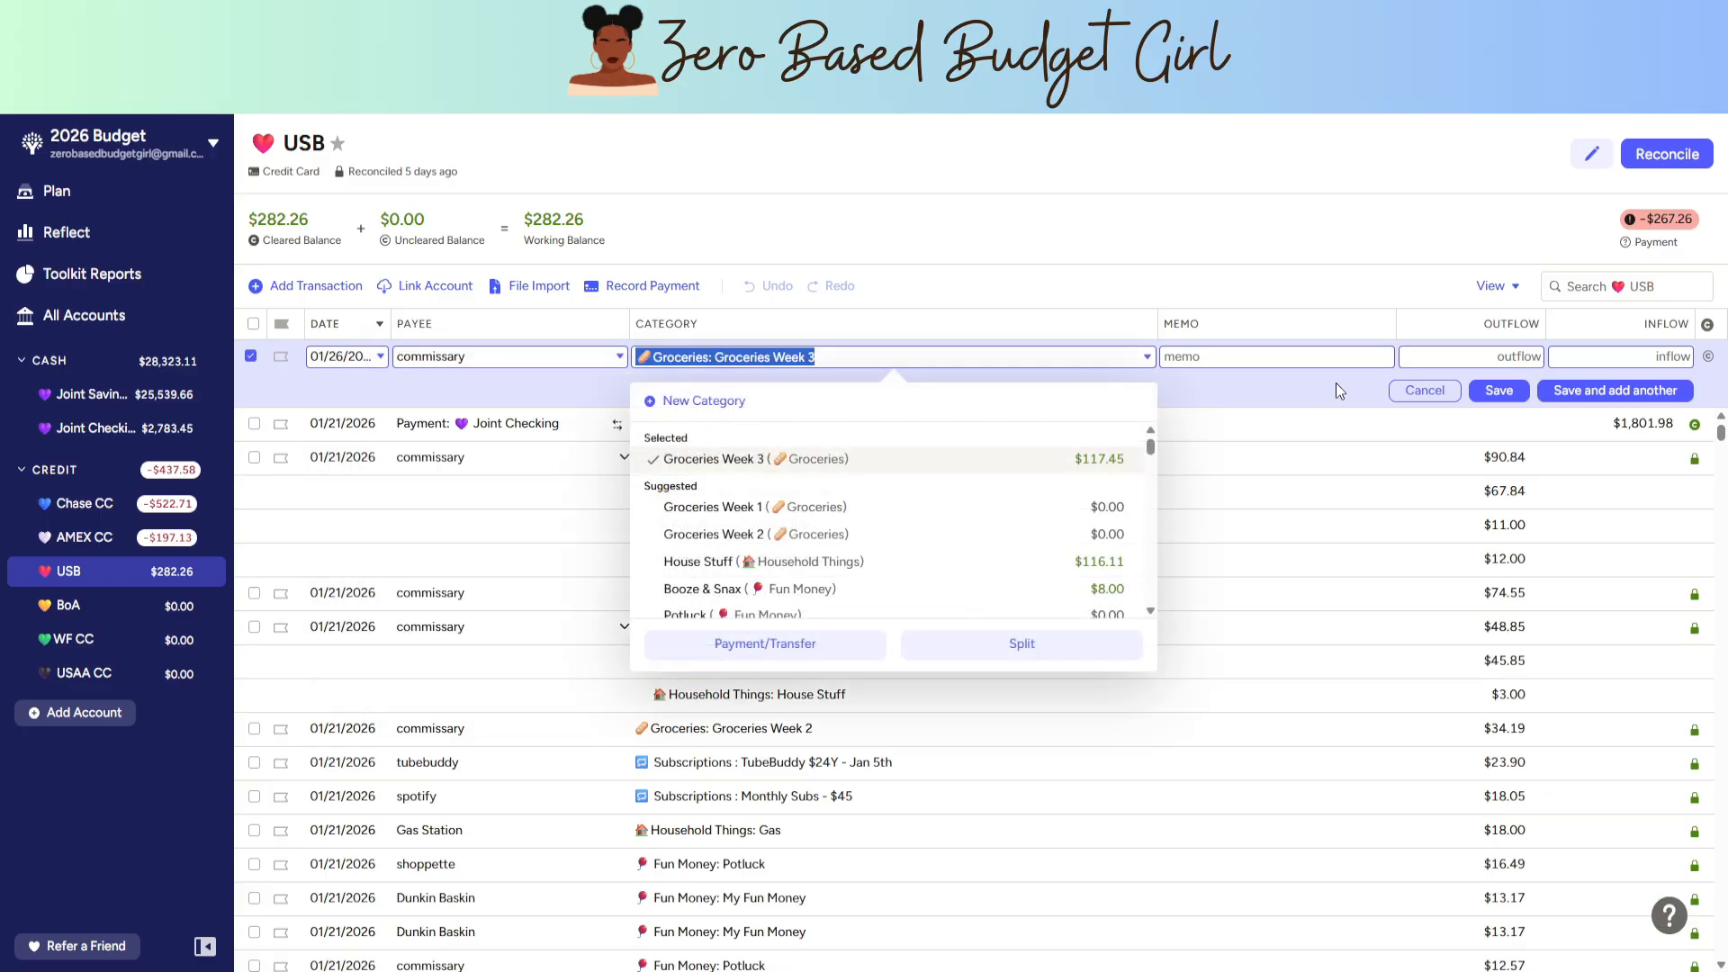
click(1491, 354)
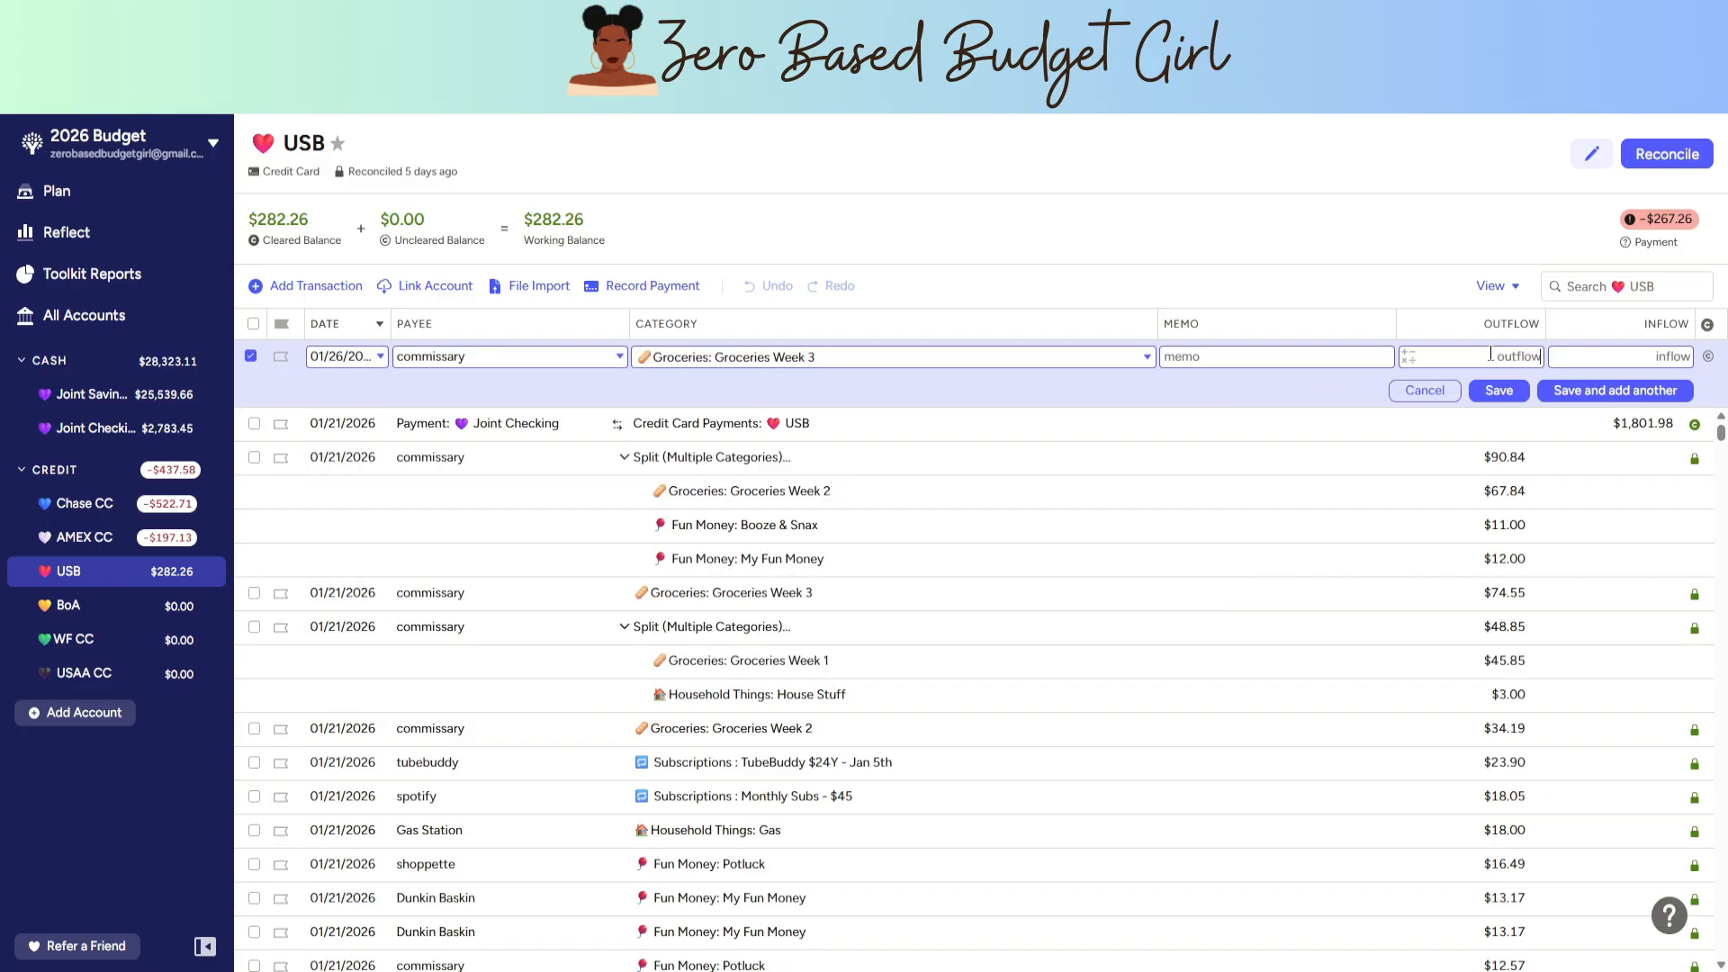
text(4.23+34.63+54.41)
- Split the commissary transaction into multiple categories and assign 93.27 to Groceries Week 3 on the first split line
click(946, 357)
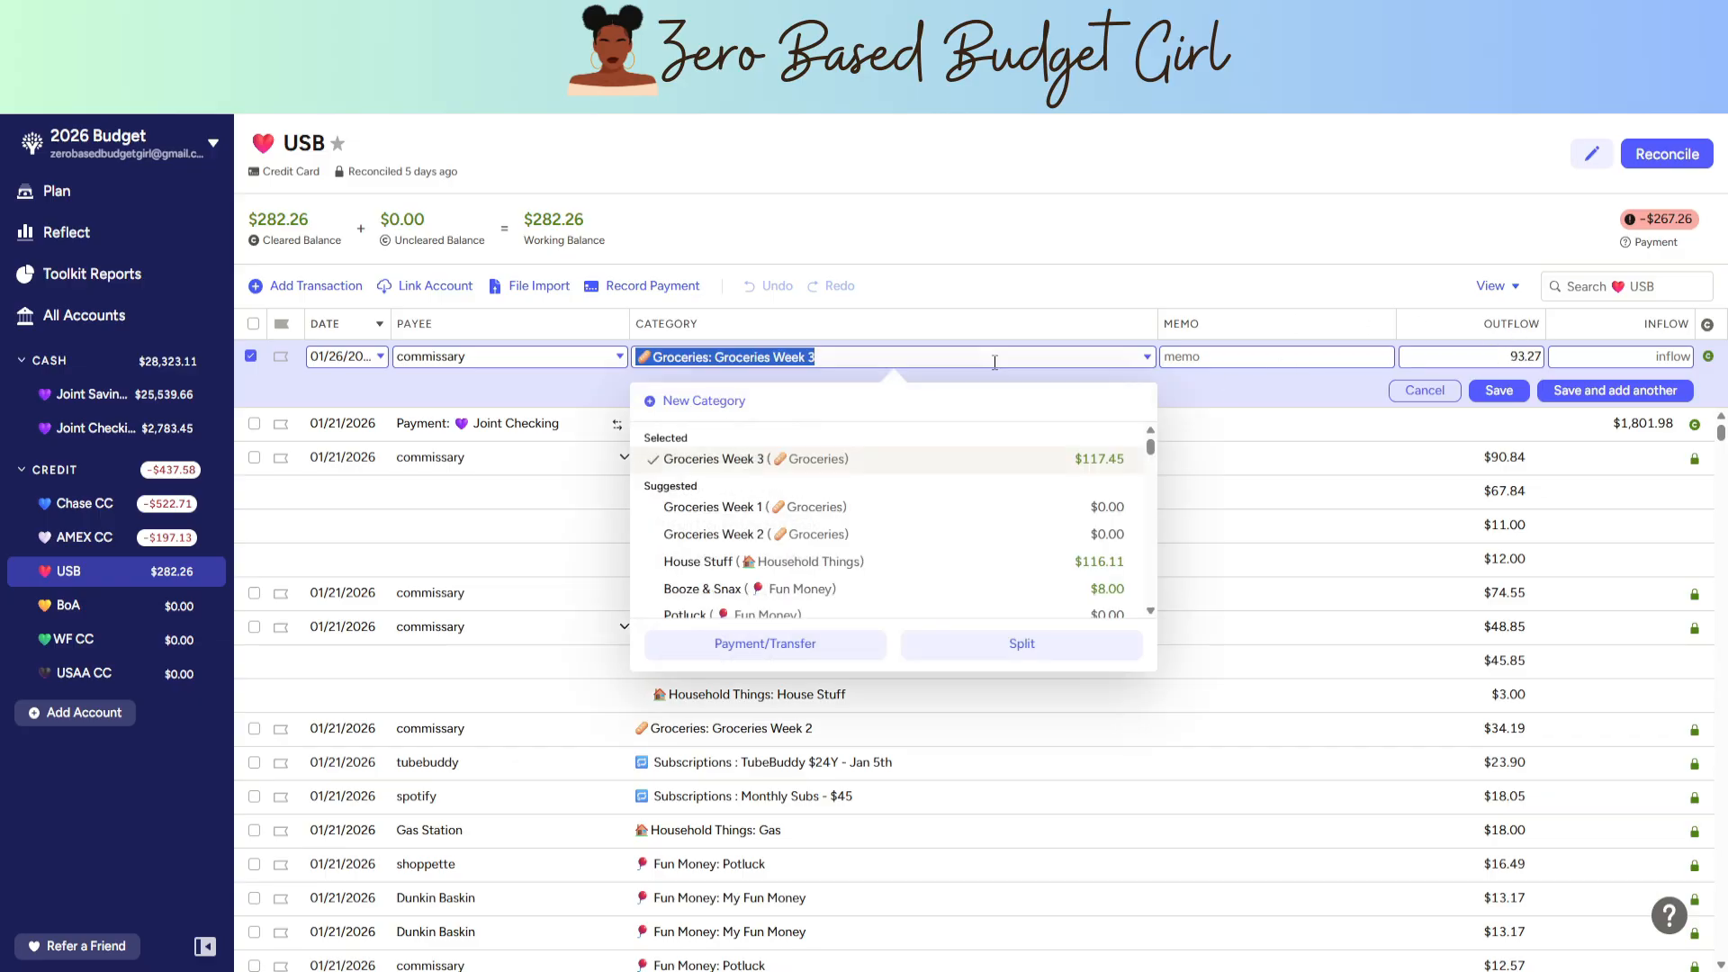
click(952, 649)
click(1035, 390)
text(wee)
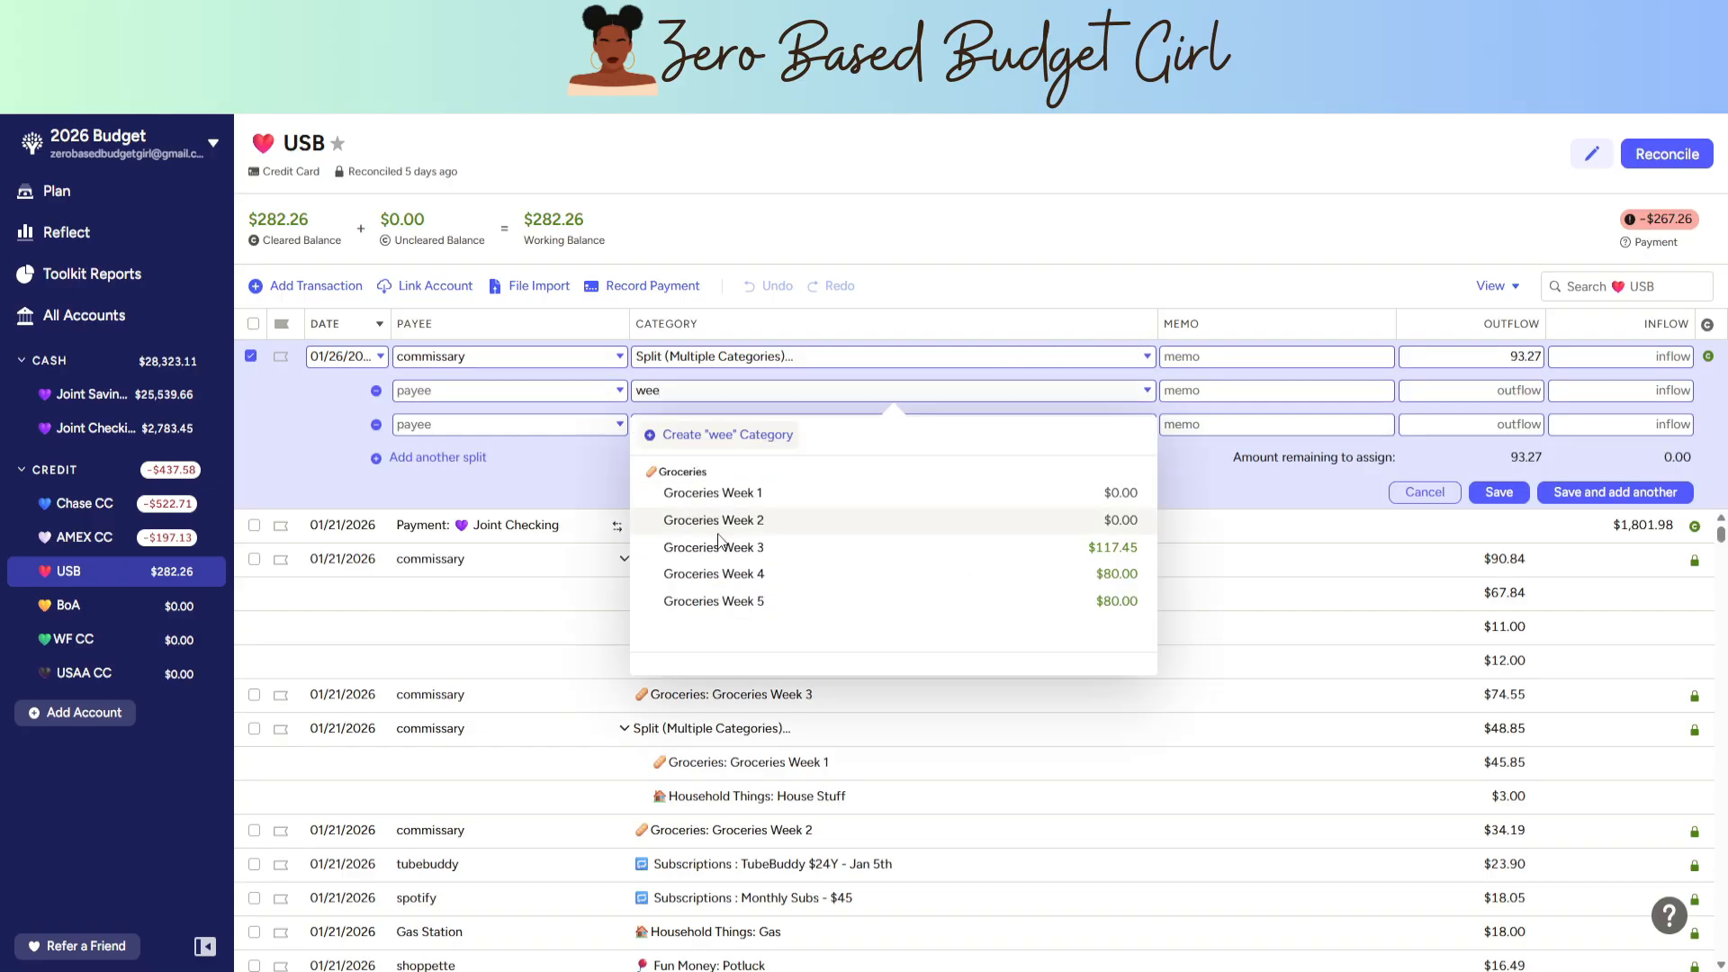
click(756, 546)
click(1499, 387)
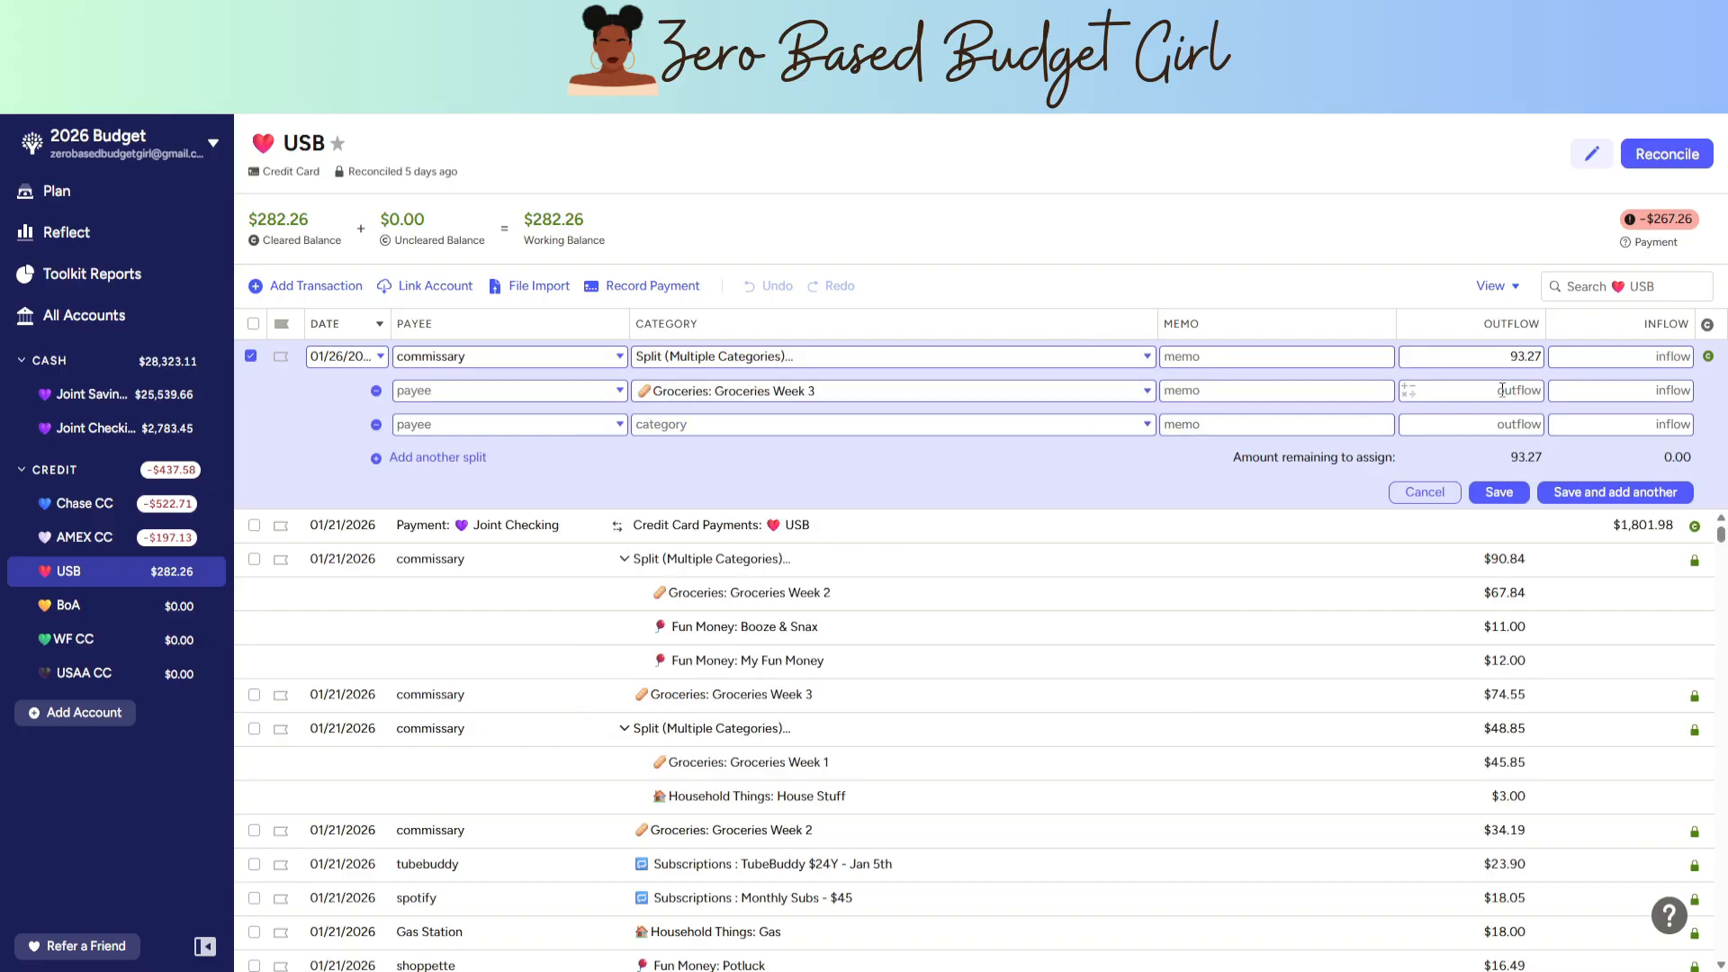
text(93.27)
- Assign 8 to House Stuff on the second split line, add 8 to the commissary total, and save with another entry started
click(658, 426)
text(hous)
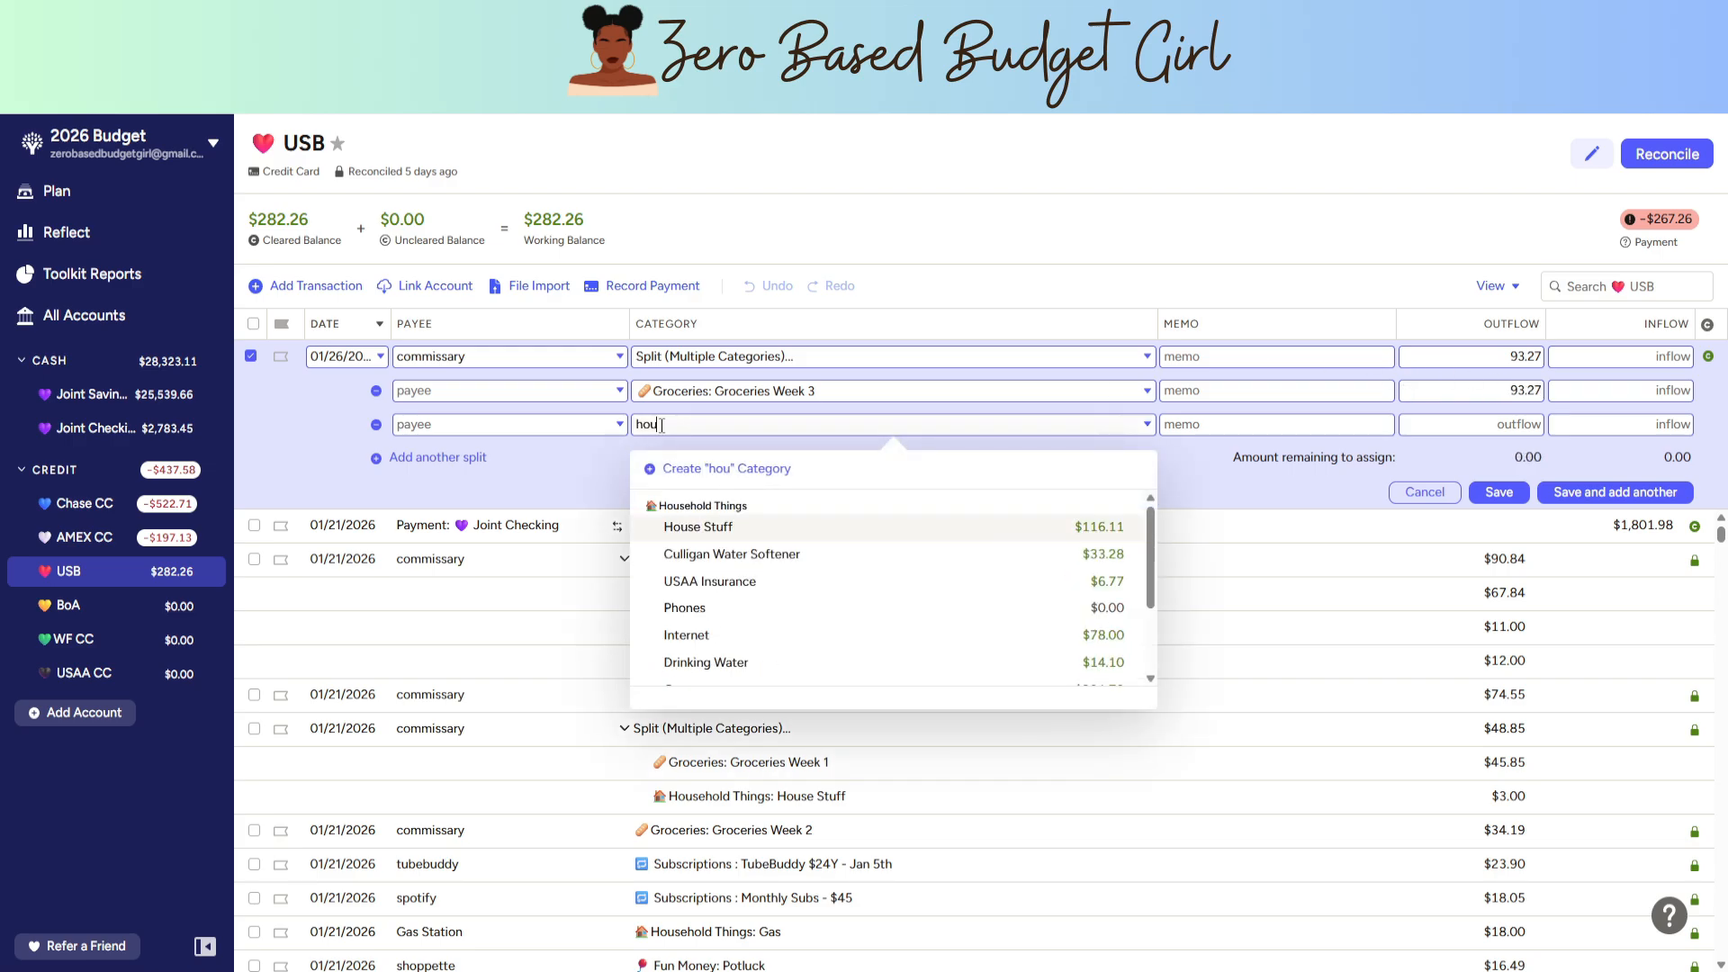
click(725, 535)
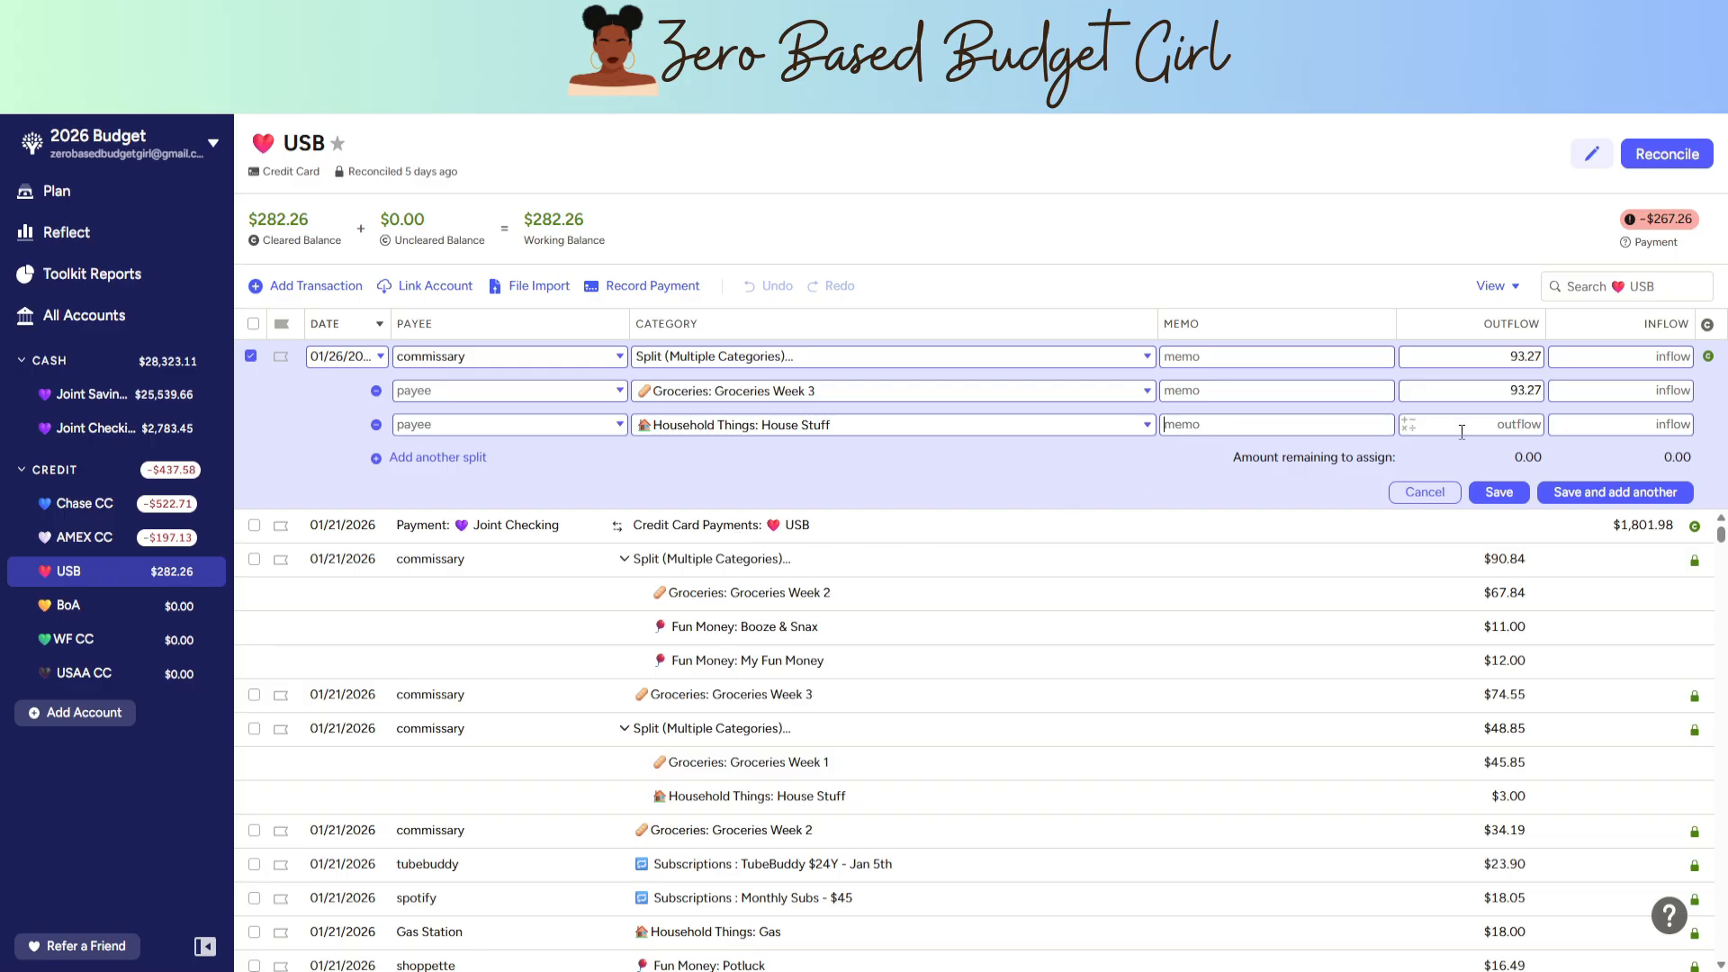
text(8)
click(1540, 357)
text(+8)
click(1570, 494)
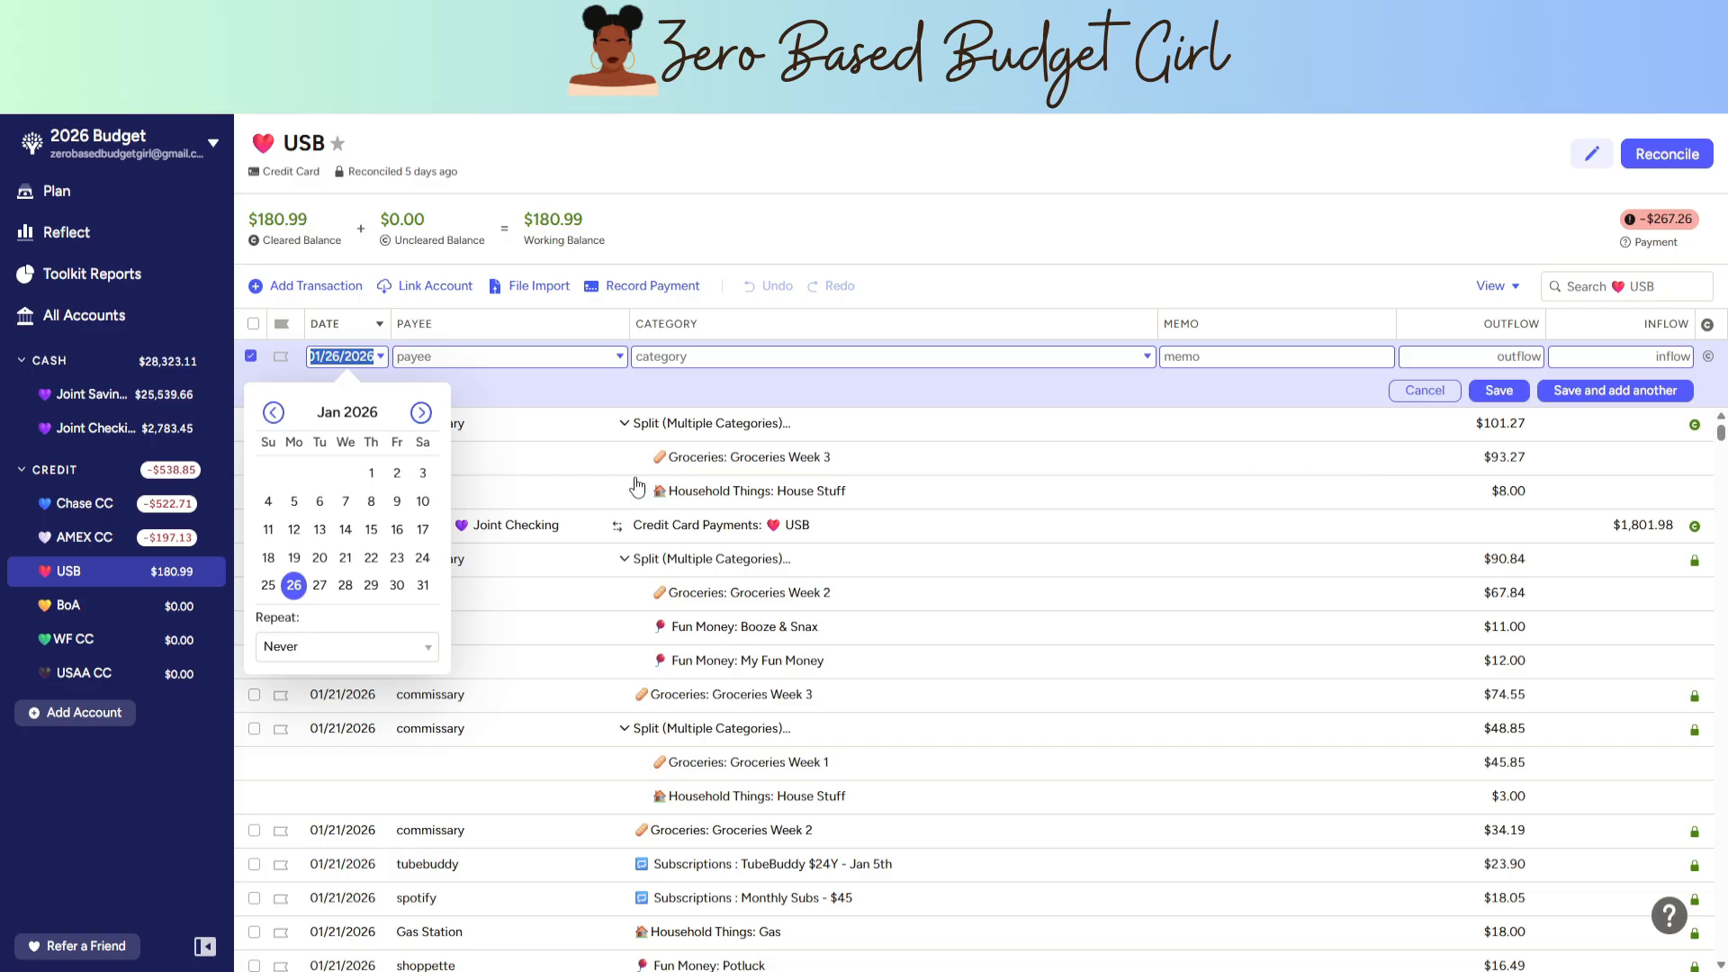
- Add a cleared waffle shop transaction of 34.81 outflow under the Dining Out category and save it with another entry started
click(501, 357)
text(waff)
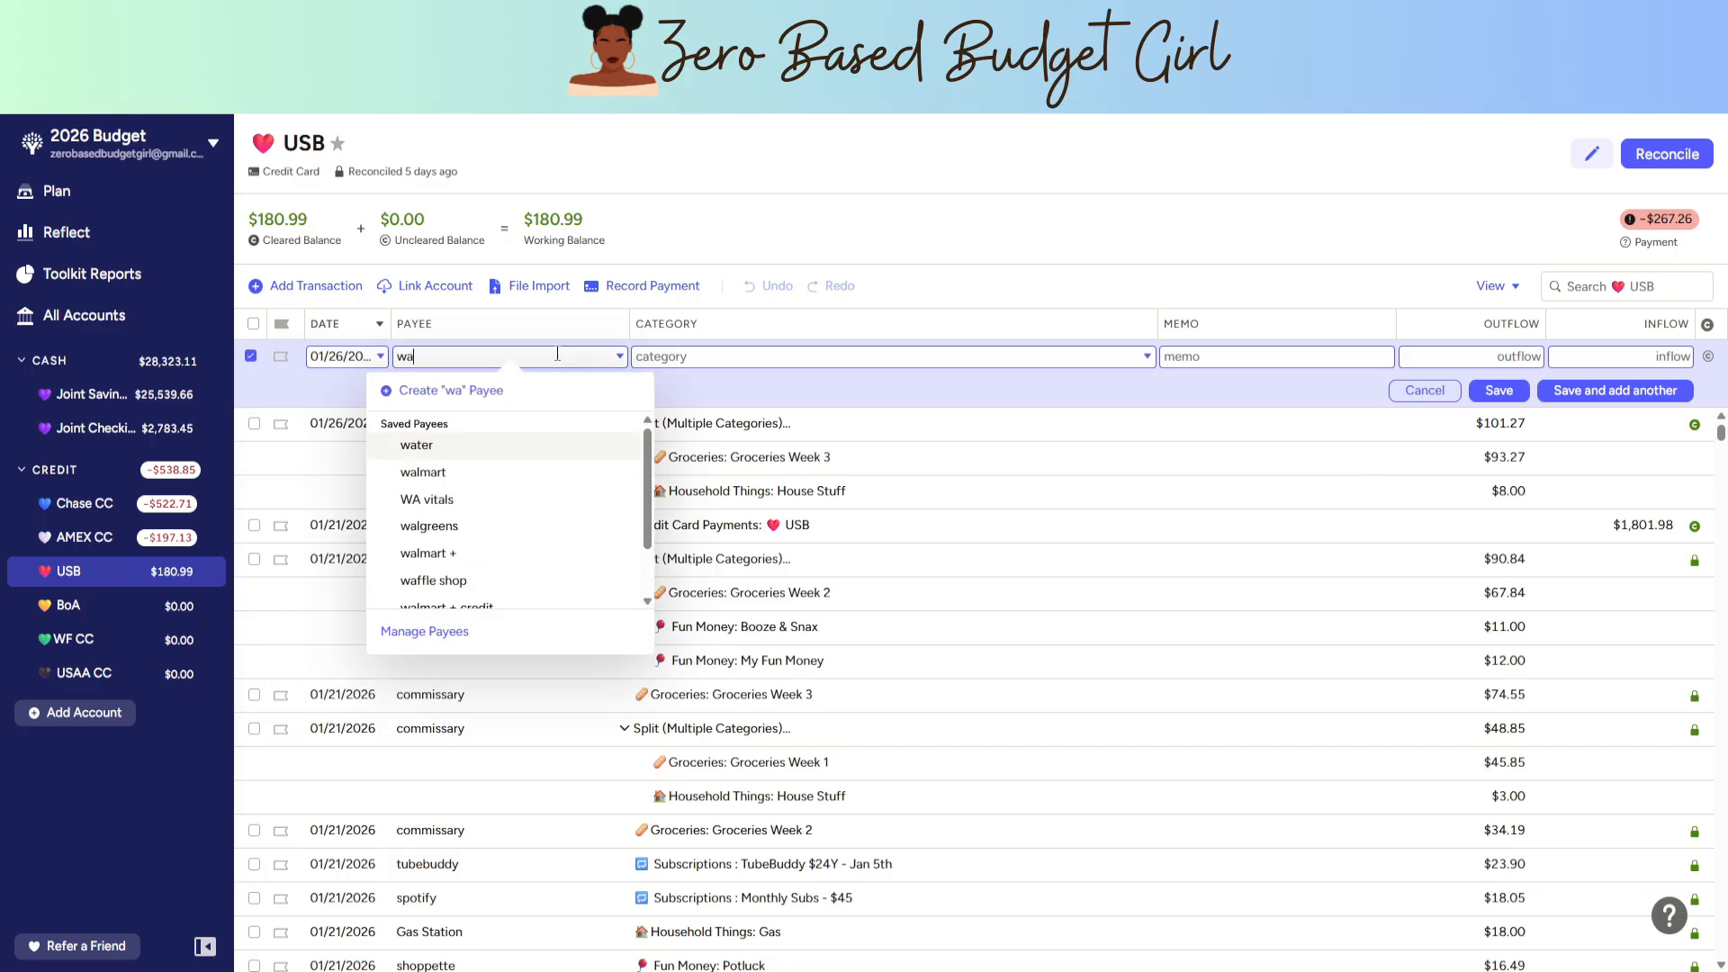
click(401, 450)
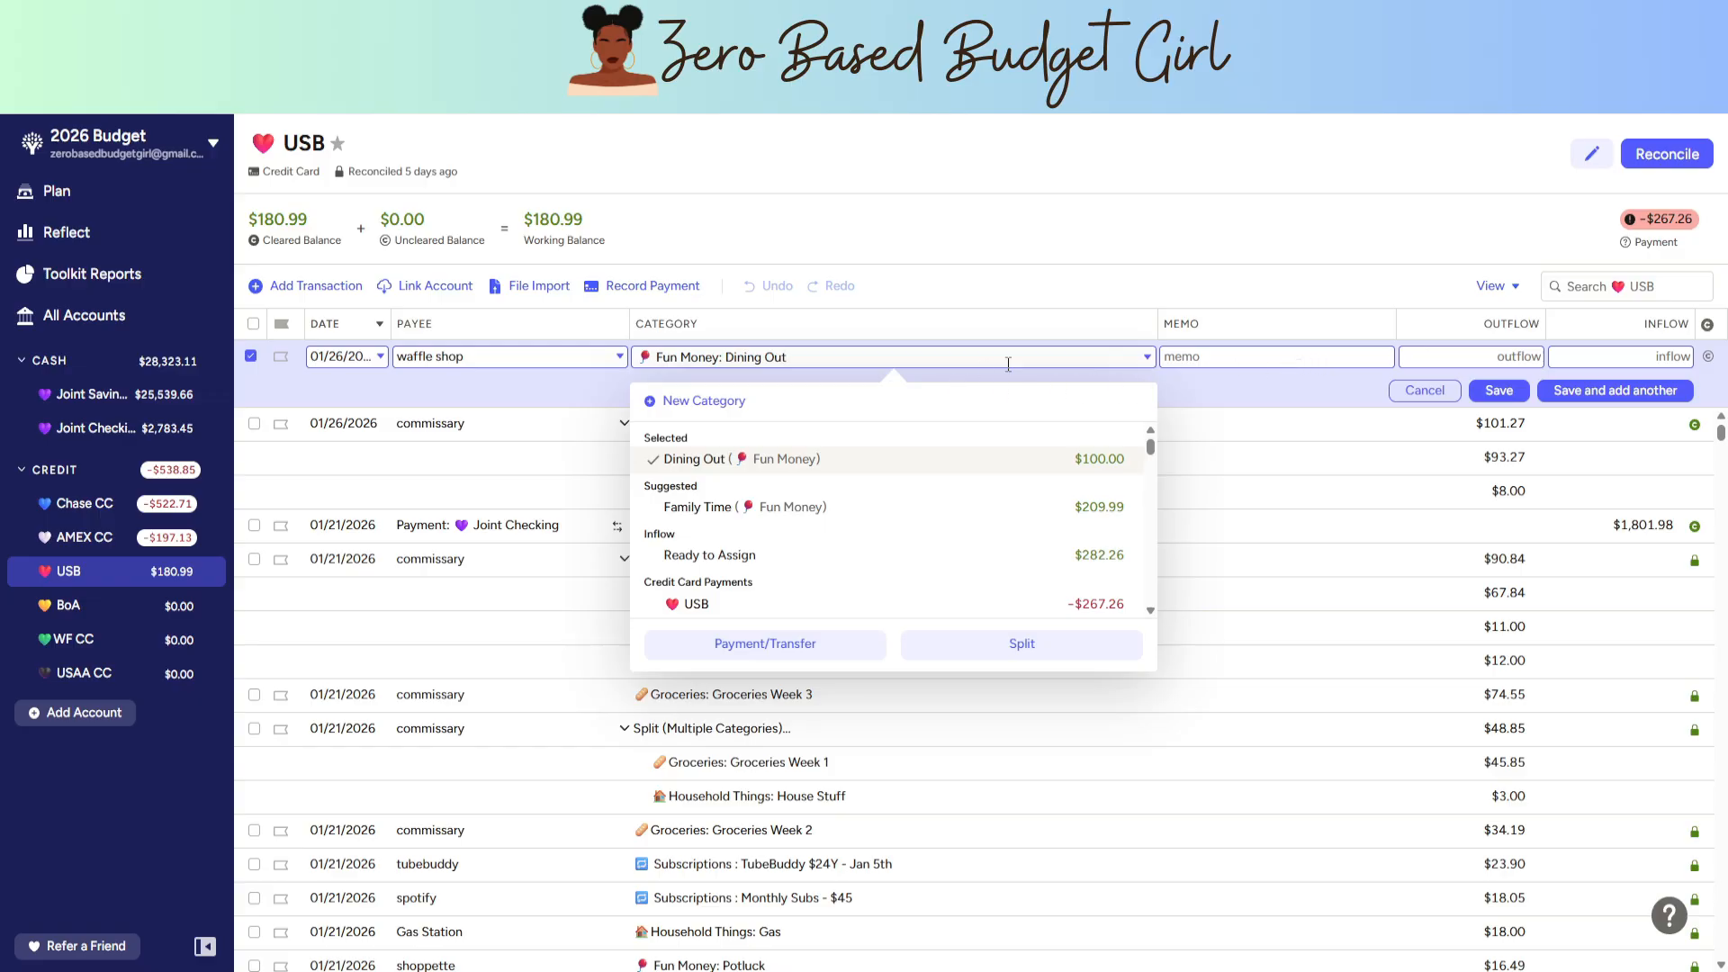
click(1501, 352)
text(34)
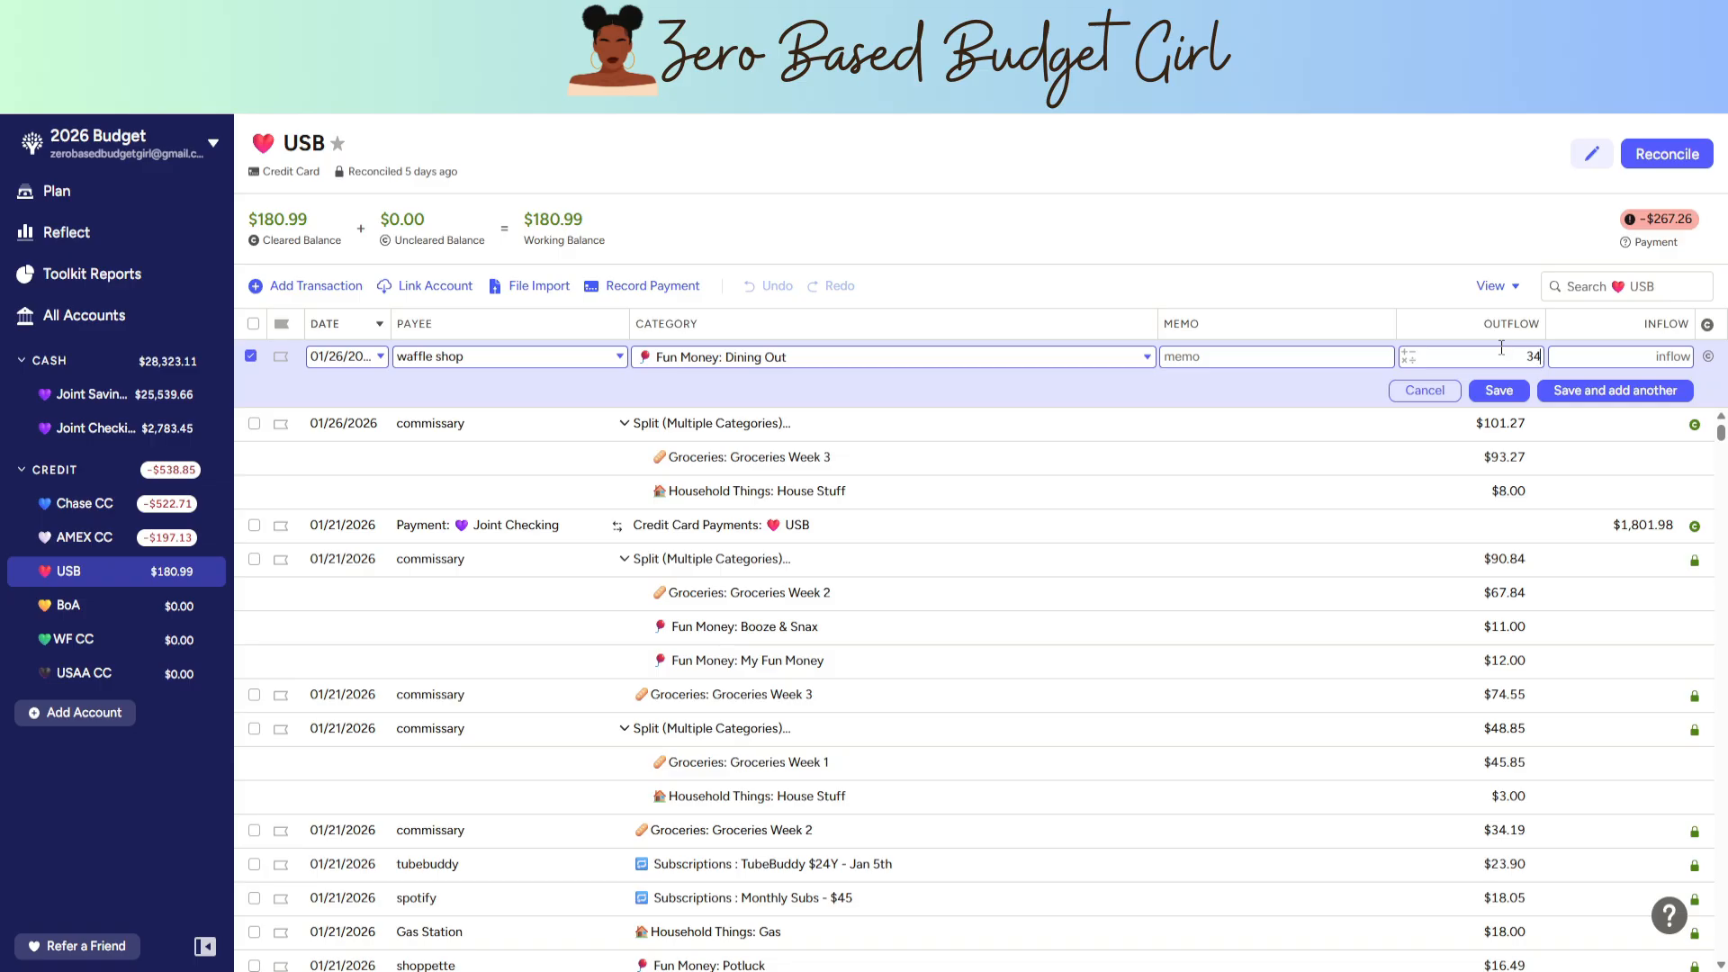
text(.81)
key(Return)
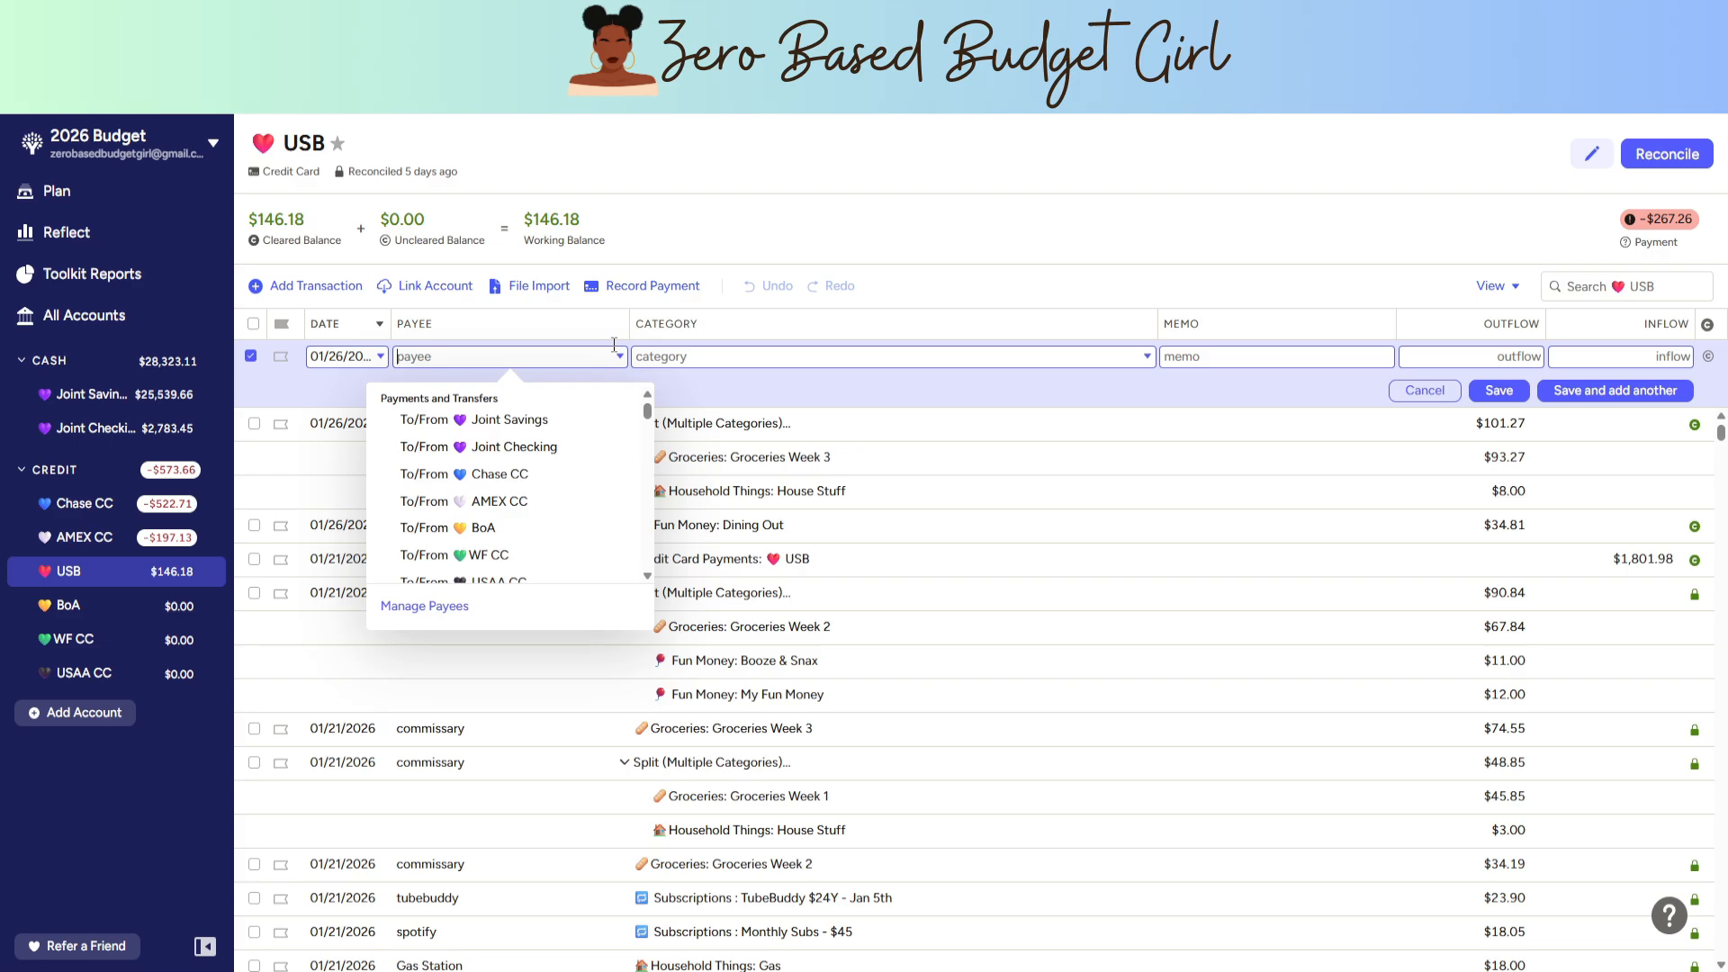
- Add a cleared texas roadhouse transaction of 65 outflow under the Dining Out category and save it with another entry started
text(d)
key(BackSpace)
text(texas)
click(525, 457)
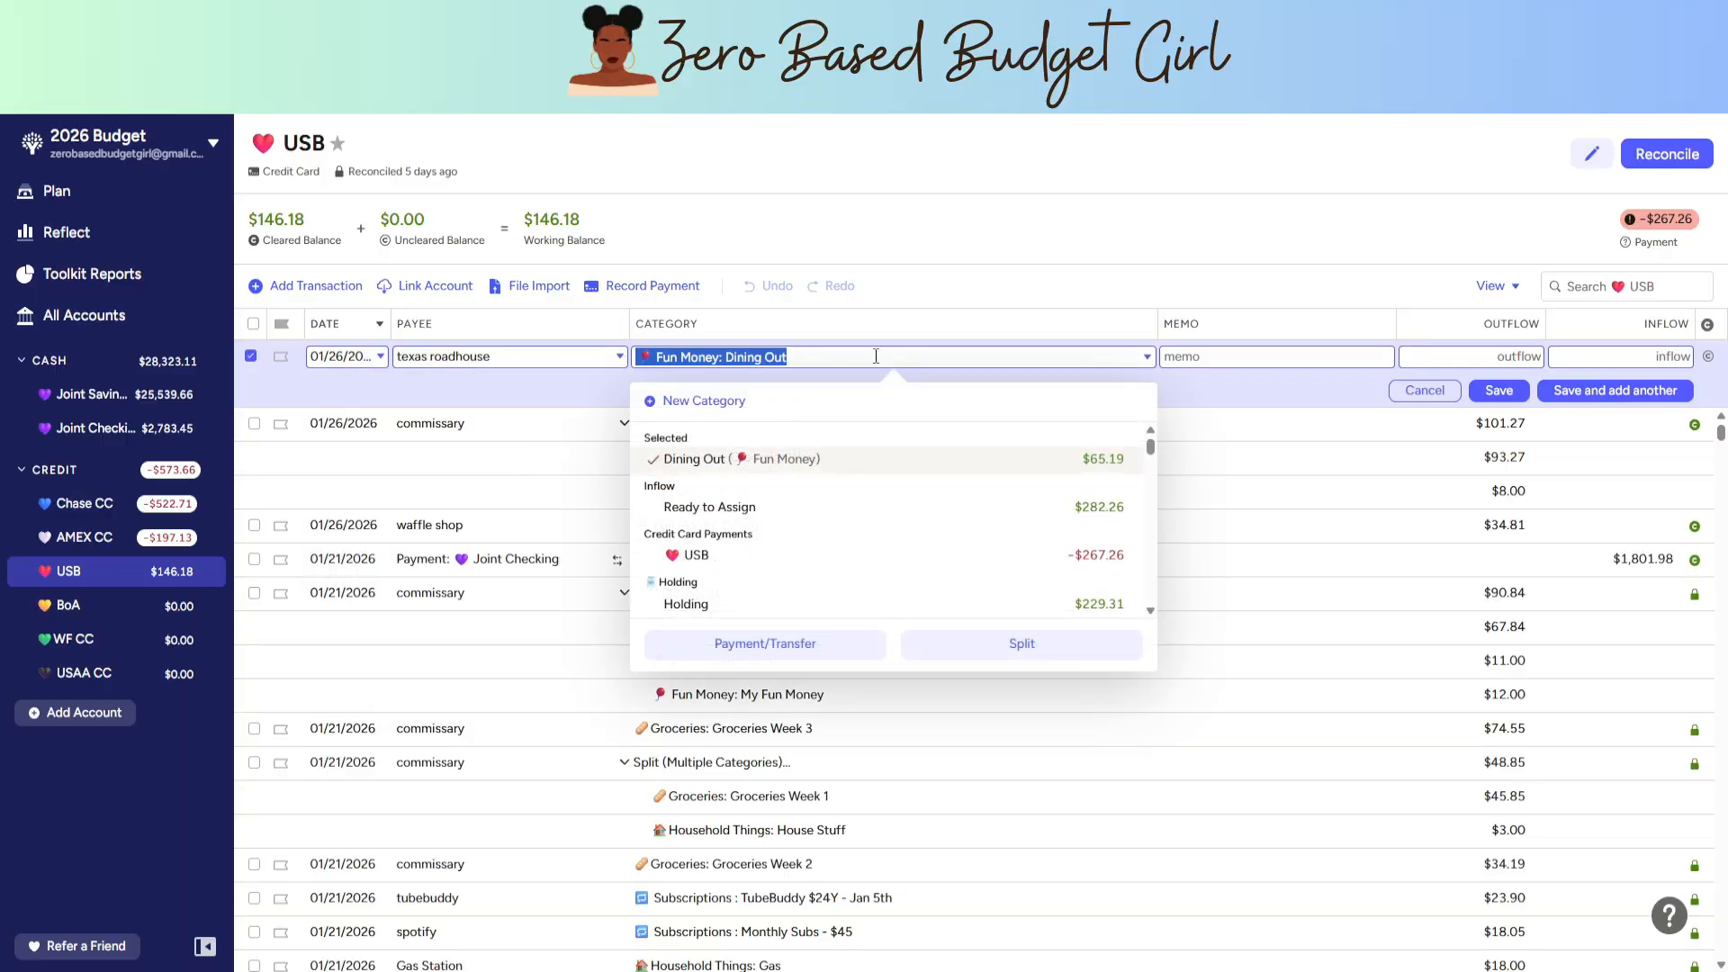
click(1505, 355)
text(65)
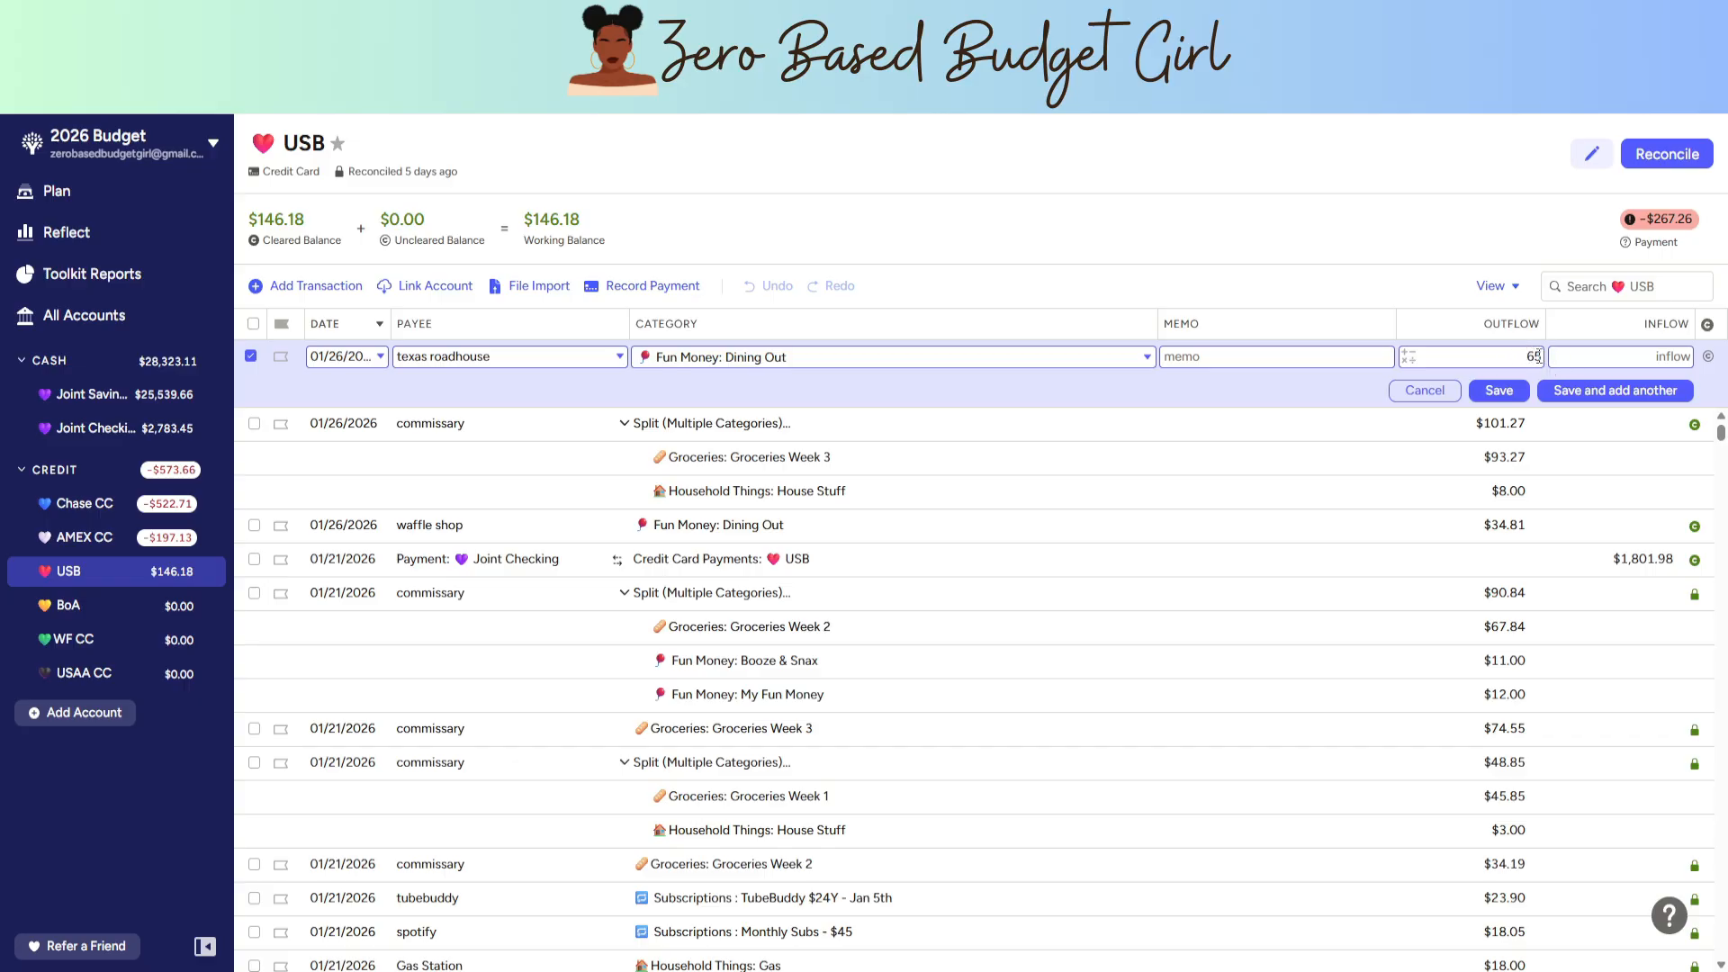
click(1305, 406)
click(1709, 358)
click(1565, 391)
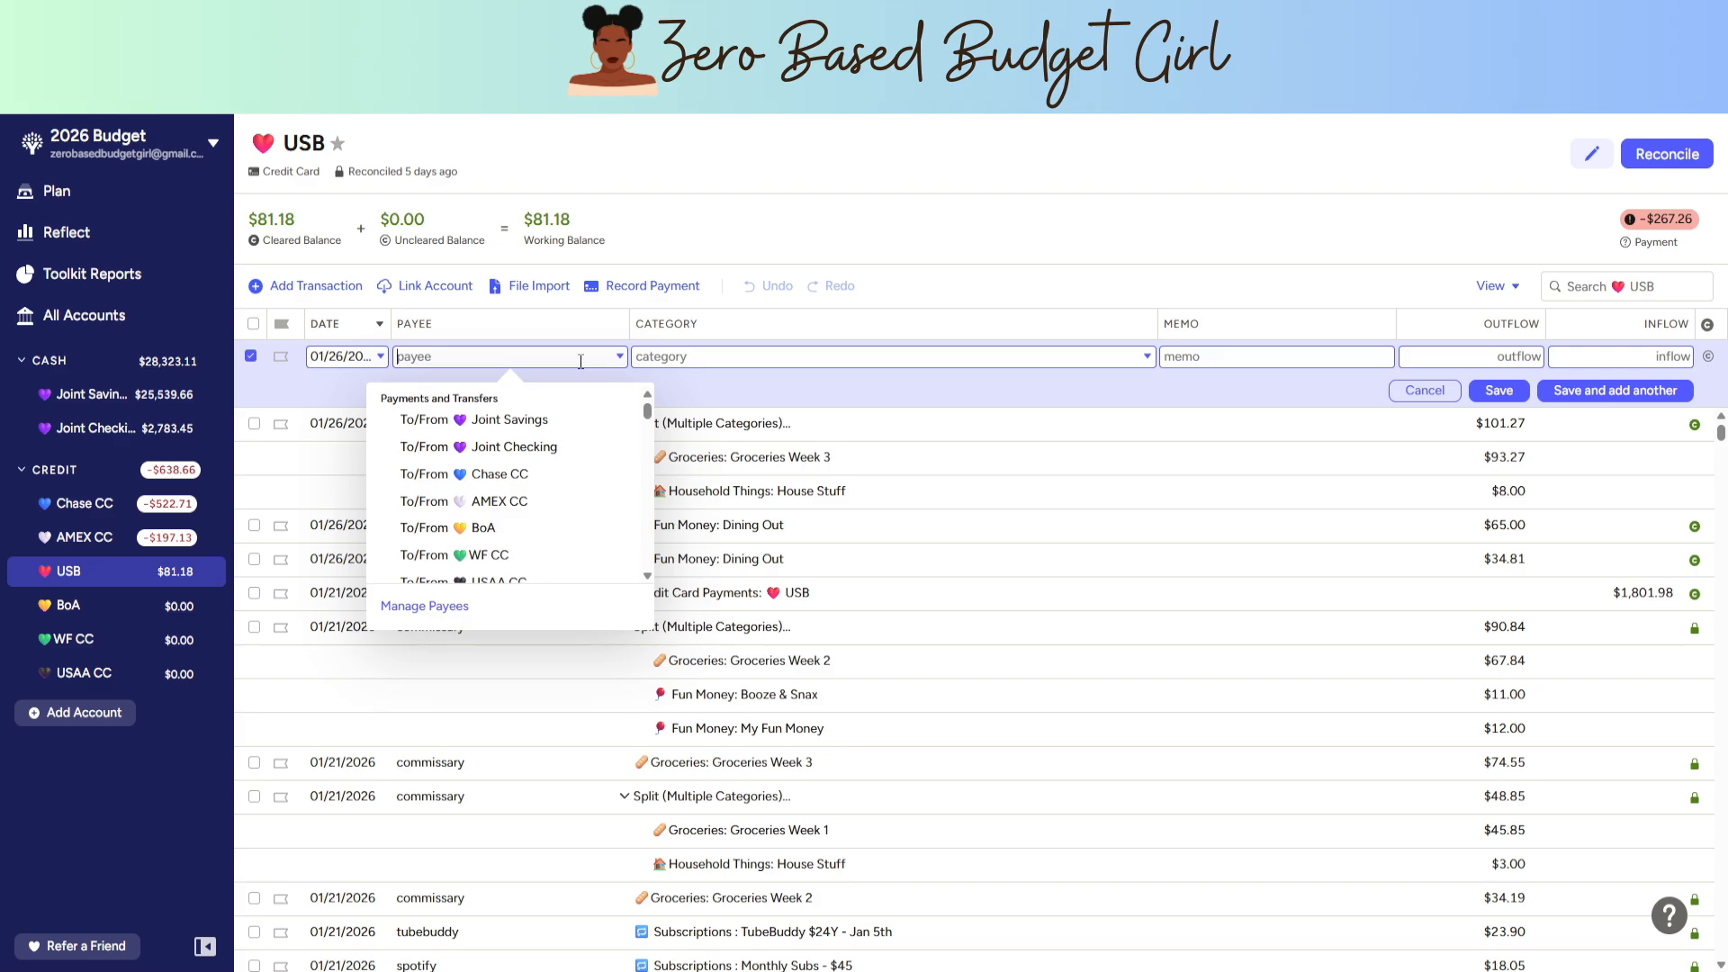
text(as)
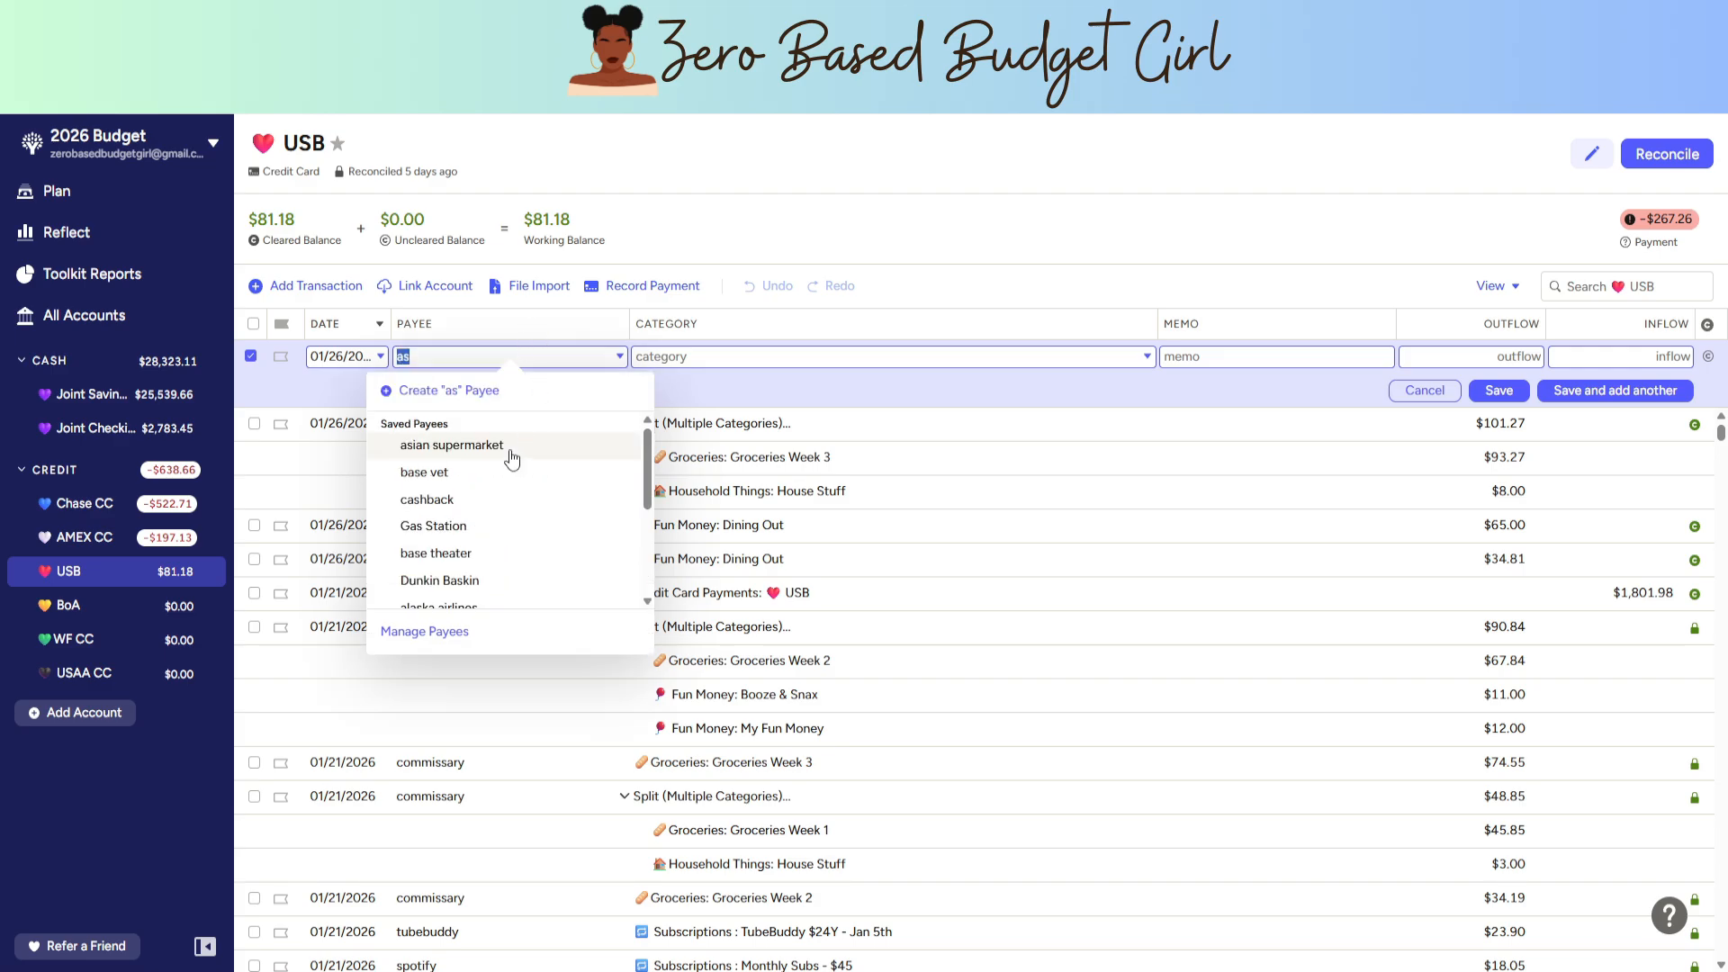
click(512, 459)
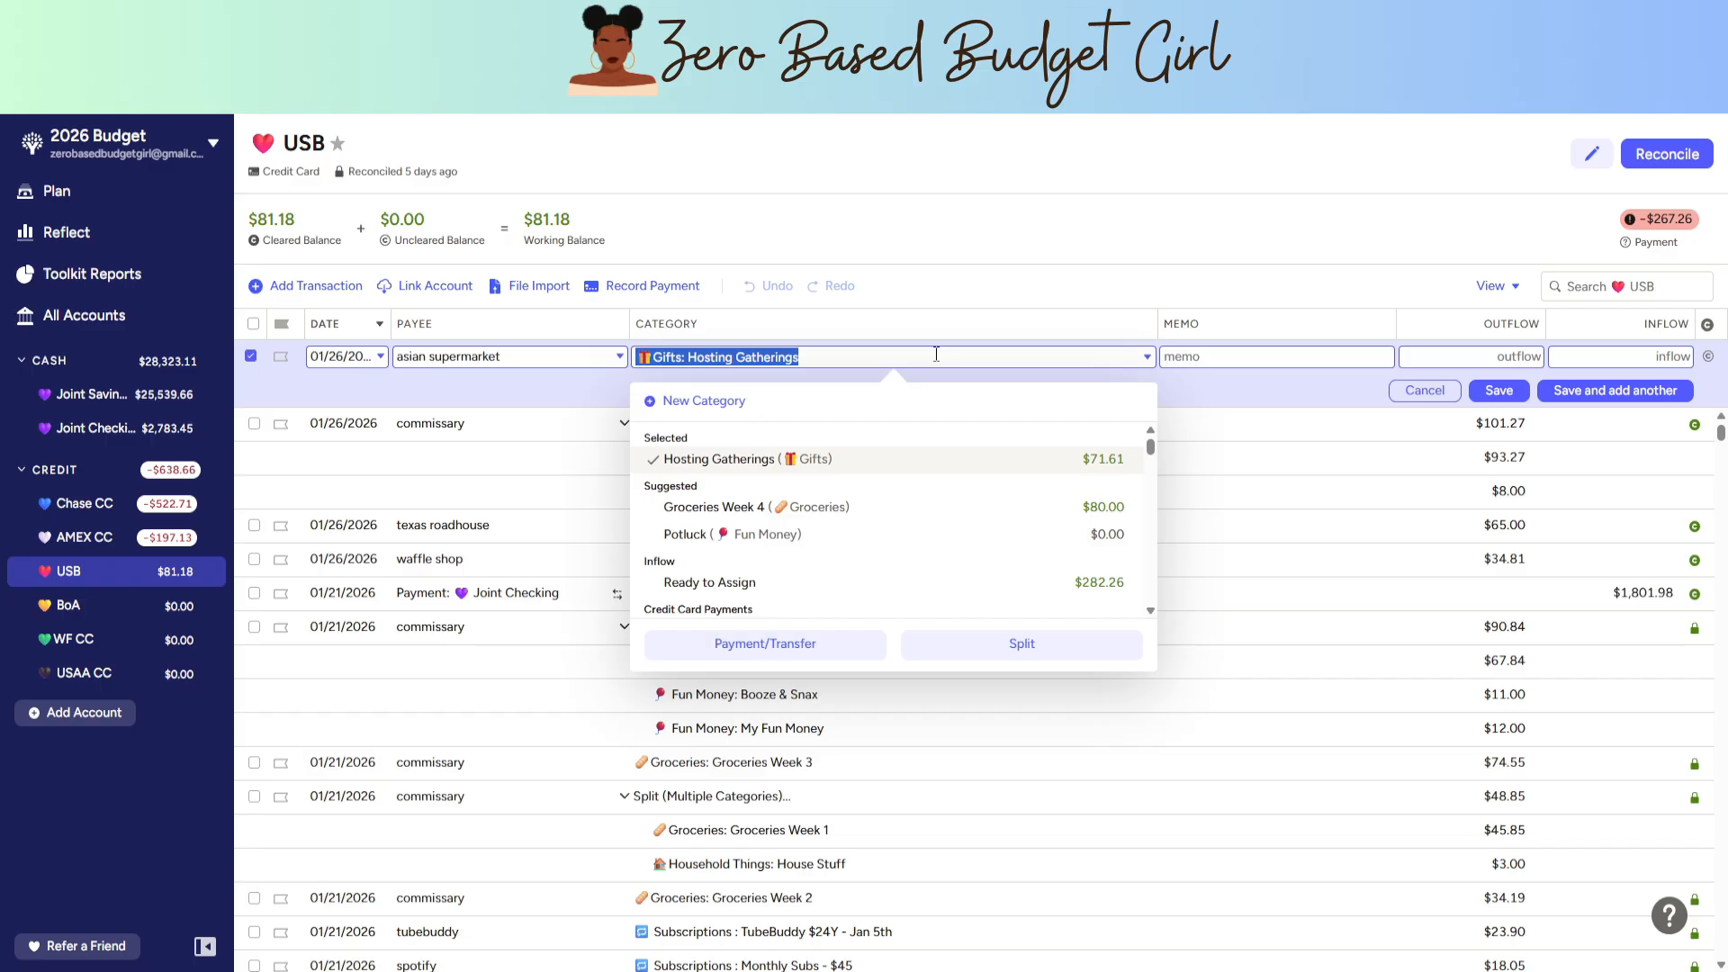
text(asi)
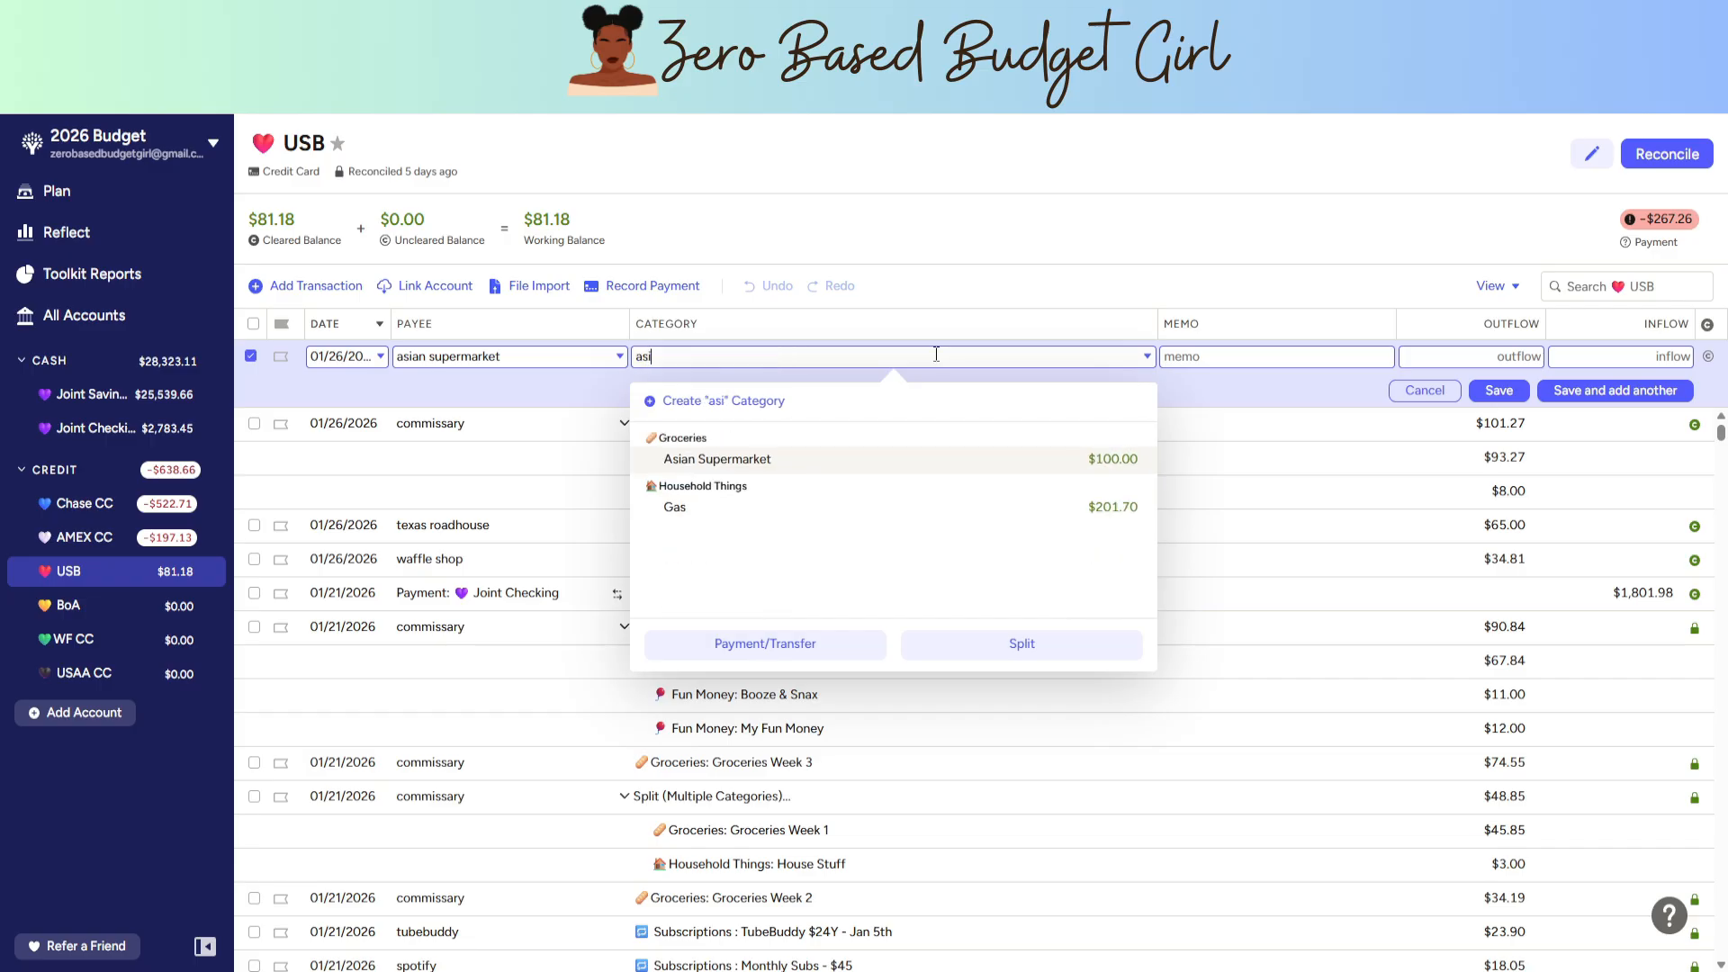
click(1011, 466)
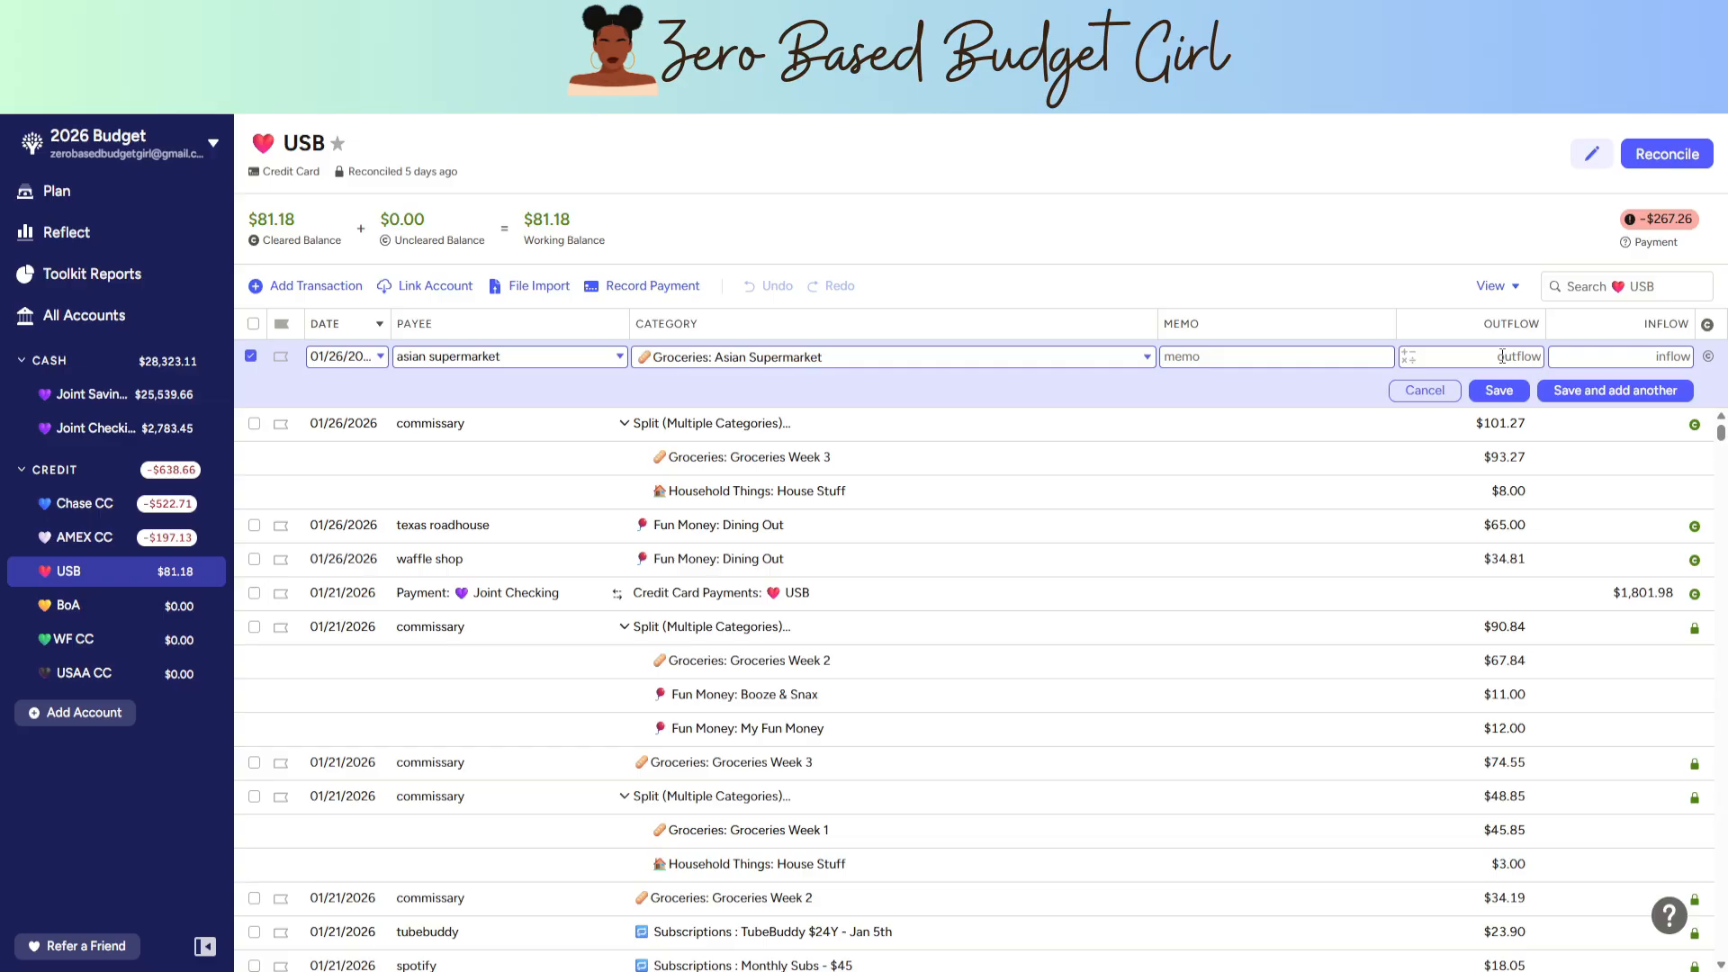
text(81.18)
click(1708, 356)
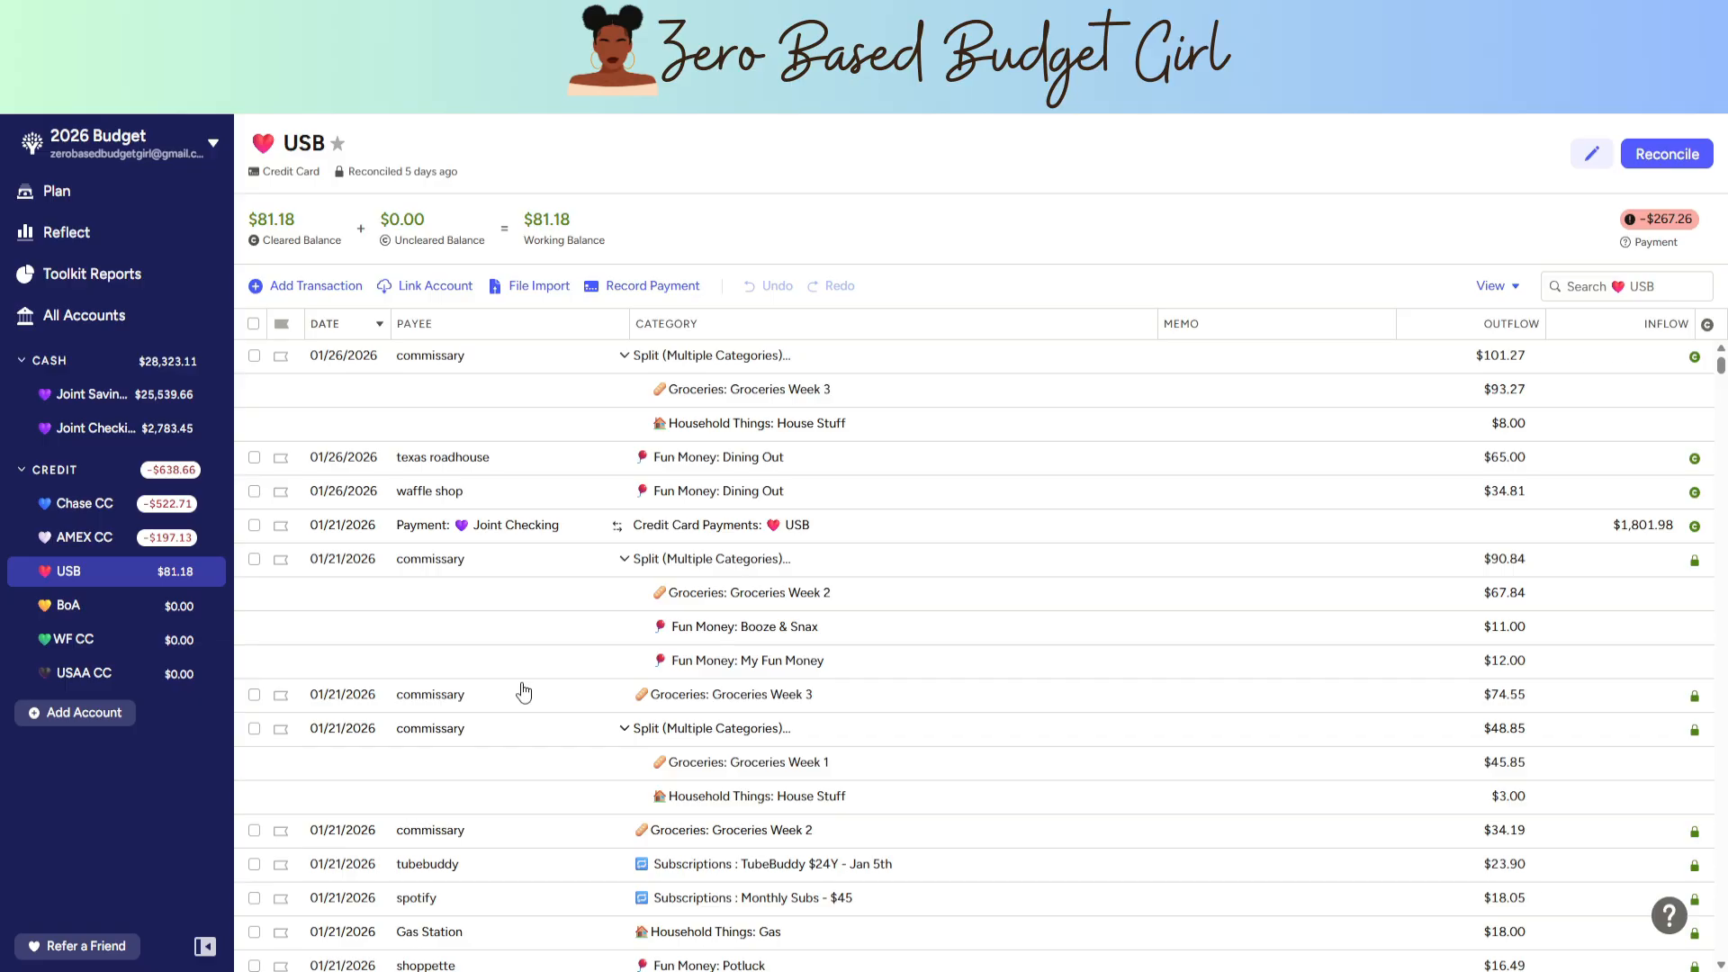
- Start a new commissary transaction in the USB account, split it into multiple categories, and set the first split line to Groceries Week 3
click(328, 286)
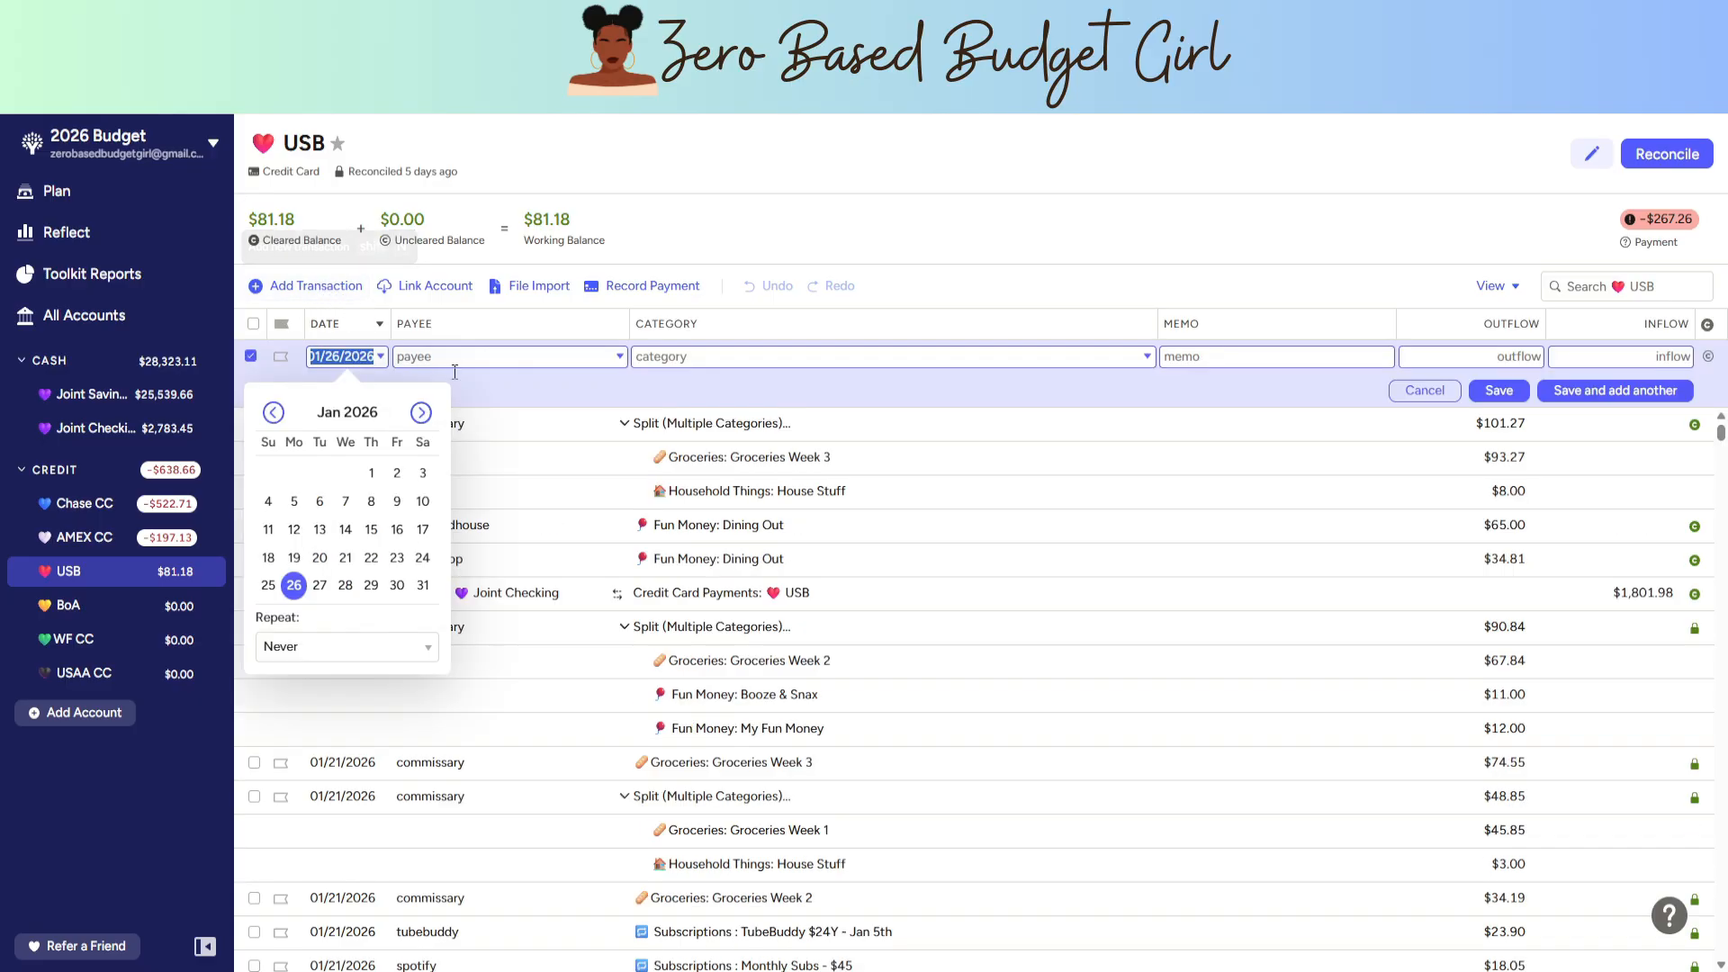
click(468, 360)
text(comm)
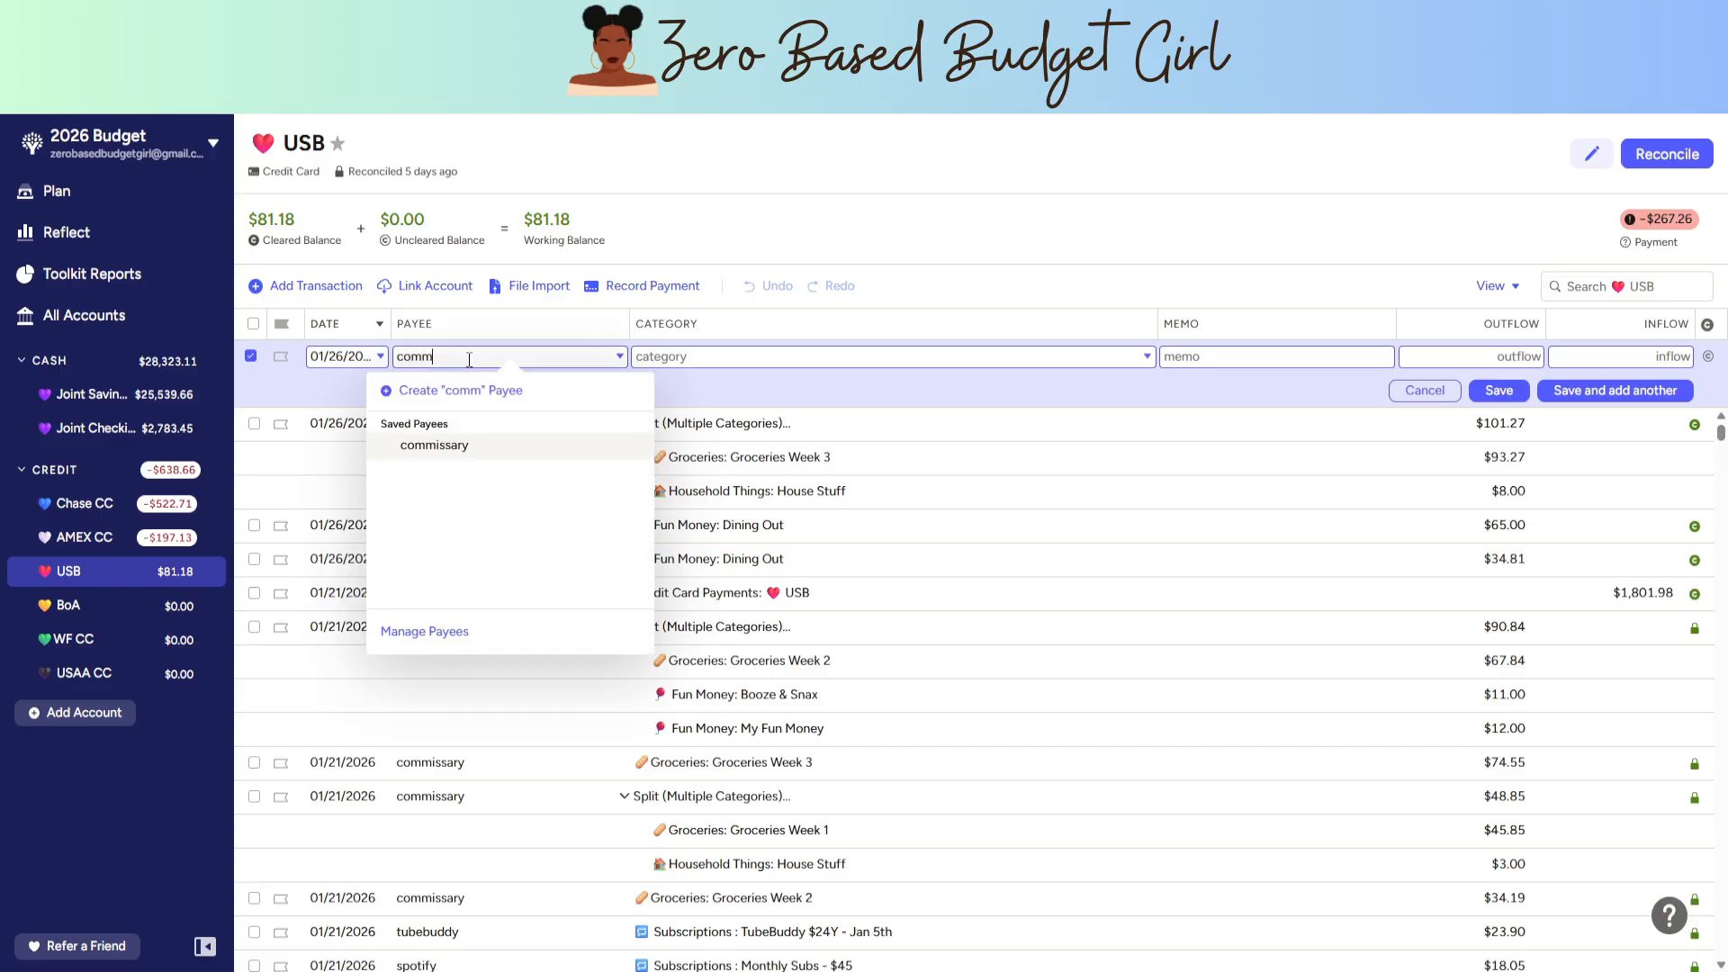
click(571, 447)
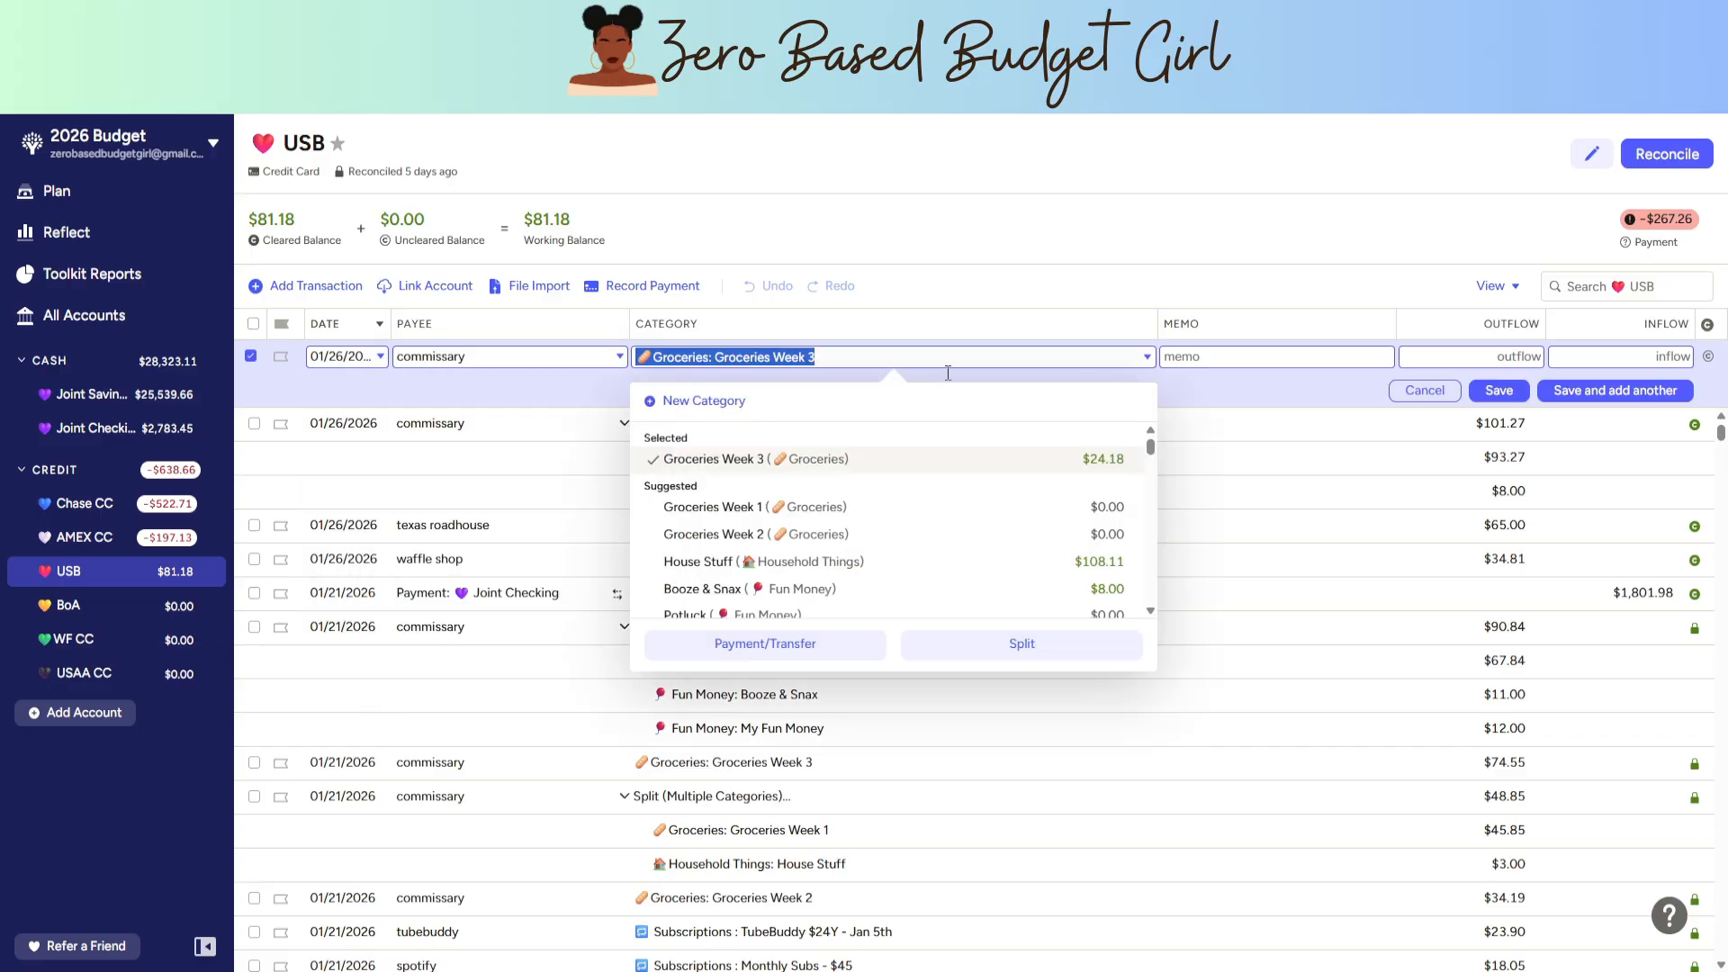
click(973, 648)
click(764, 388)
text(we)
click(713, 548)
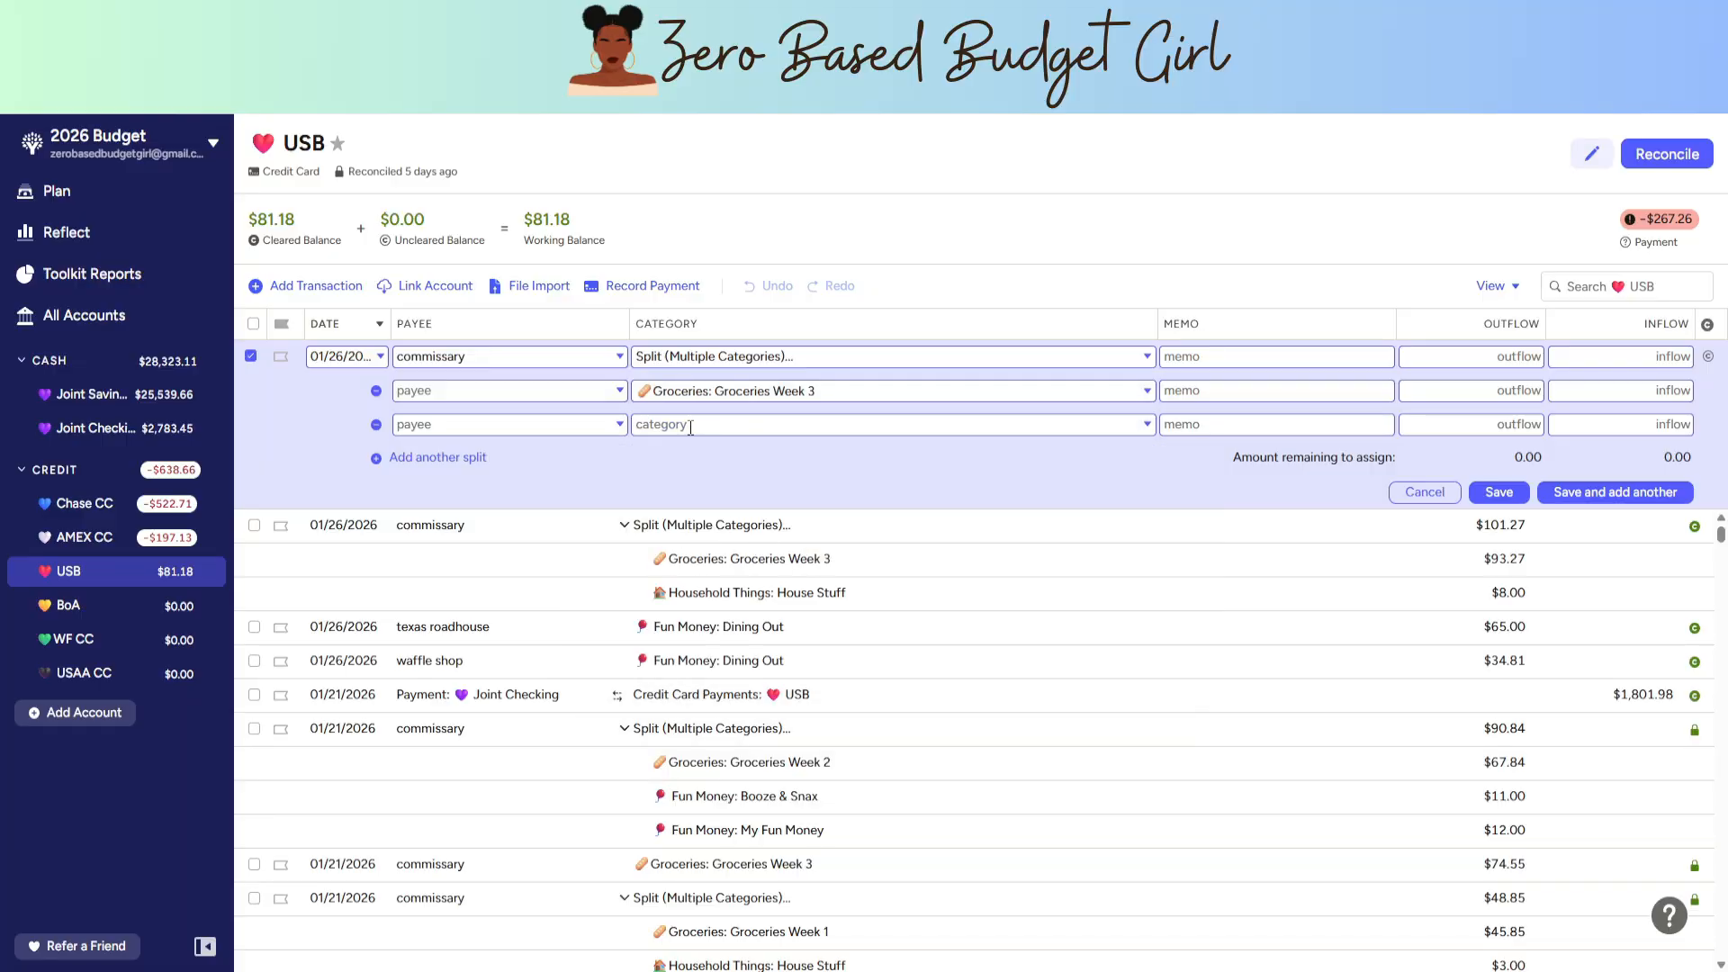
- Set the second split line to Groceries Week 4 and add two more split lines for House Stuff and Puppy
click(691, 425)
text(wee)
click(743, 610)
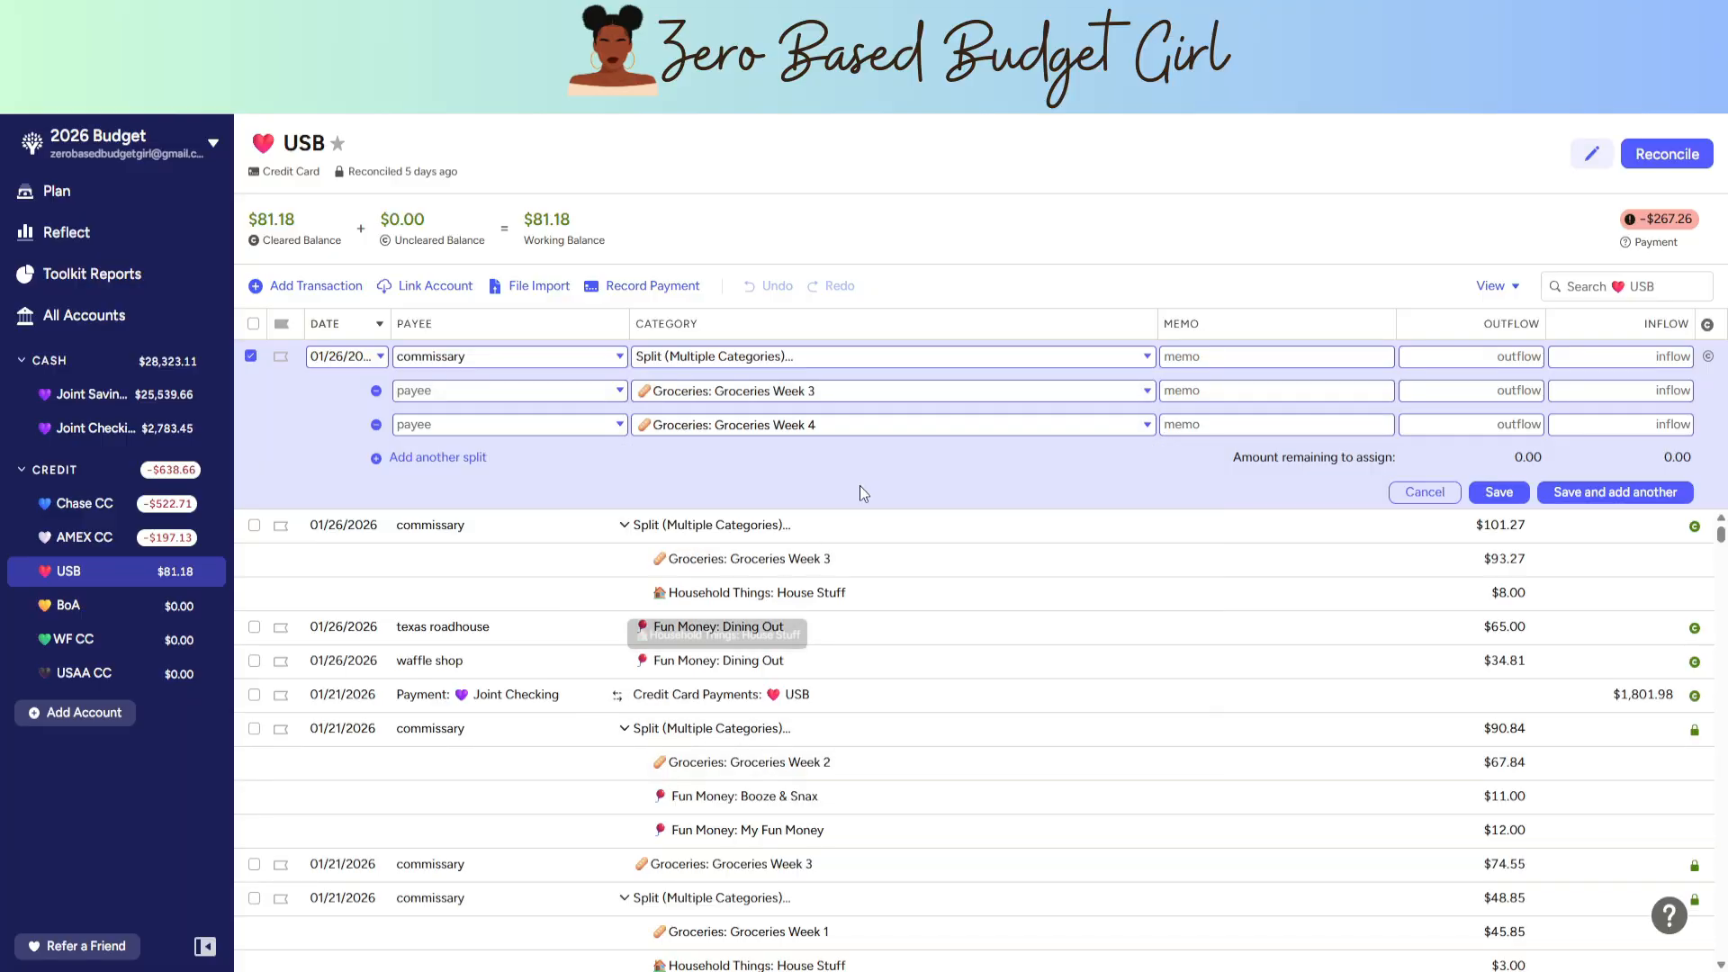
click(435, 458)
click(733, 456)
text(hou)
click(722, 567)
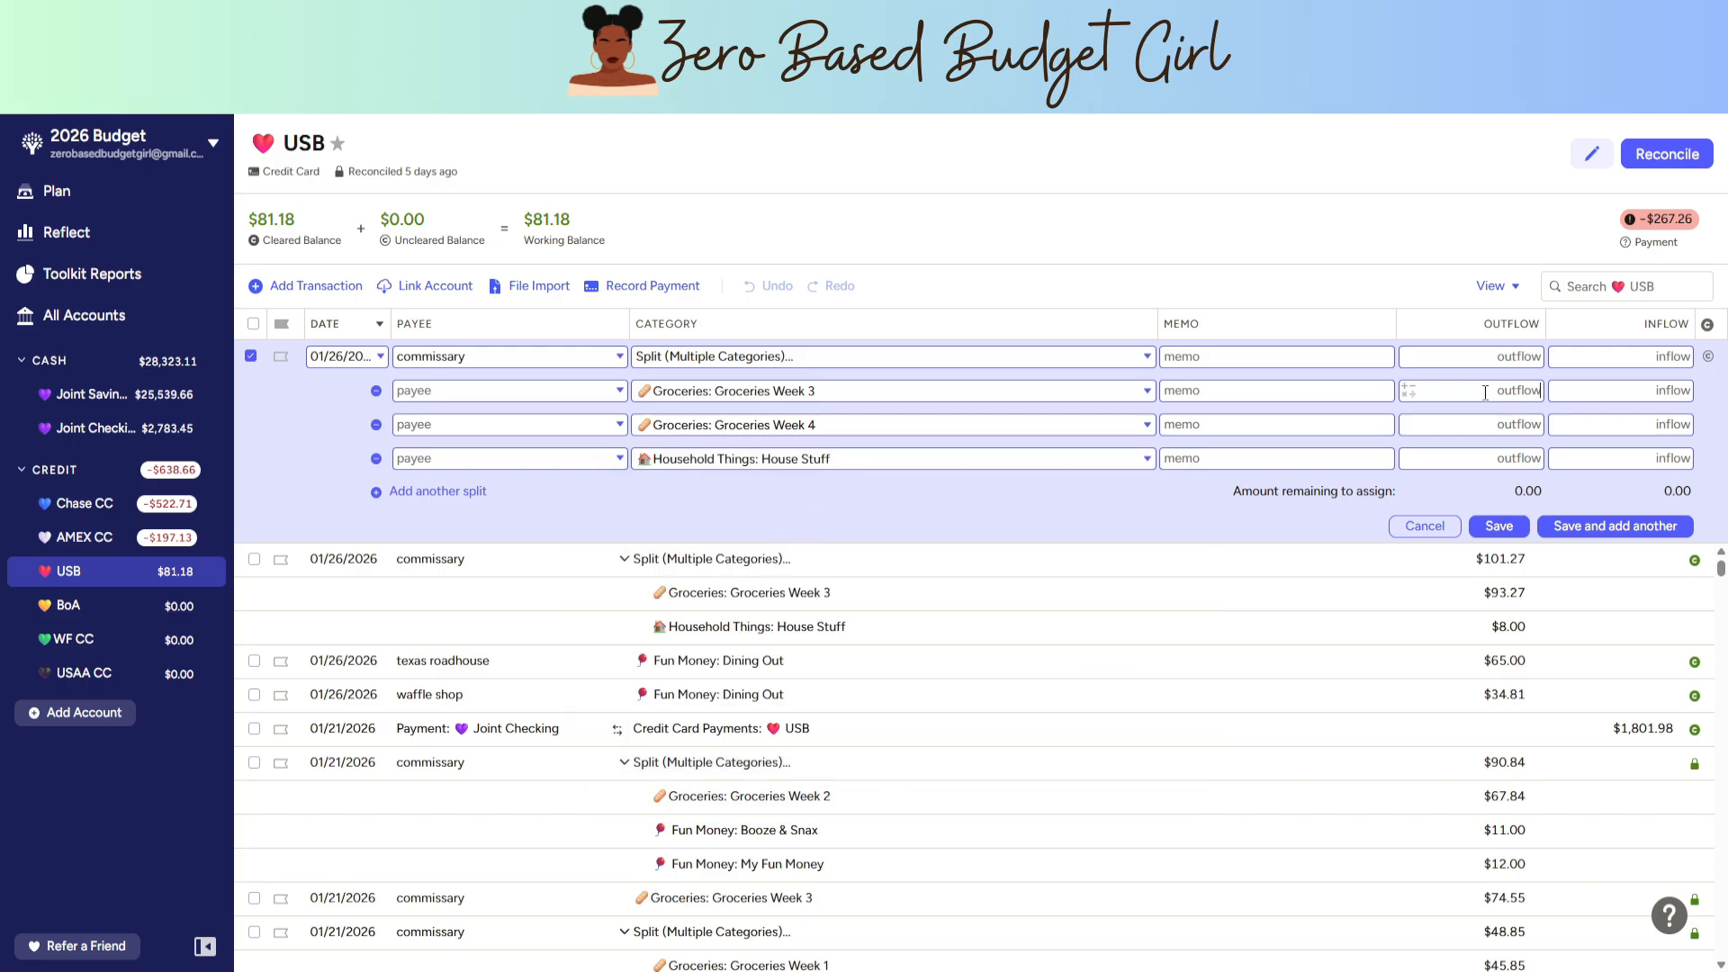
click(436, 492)
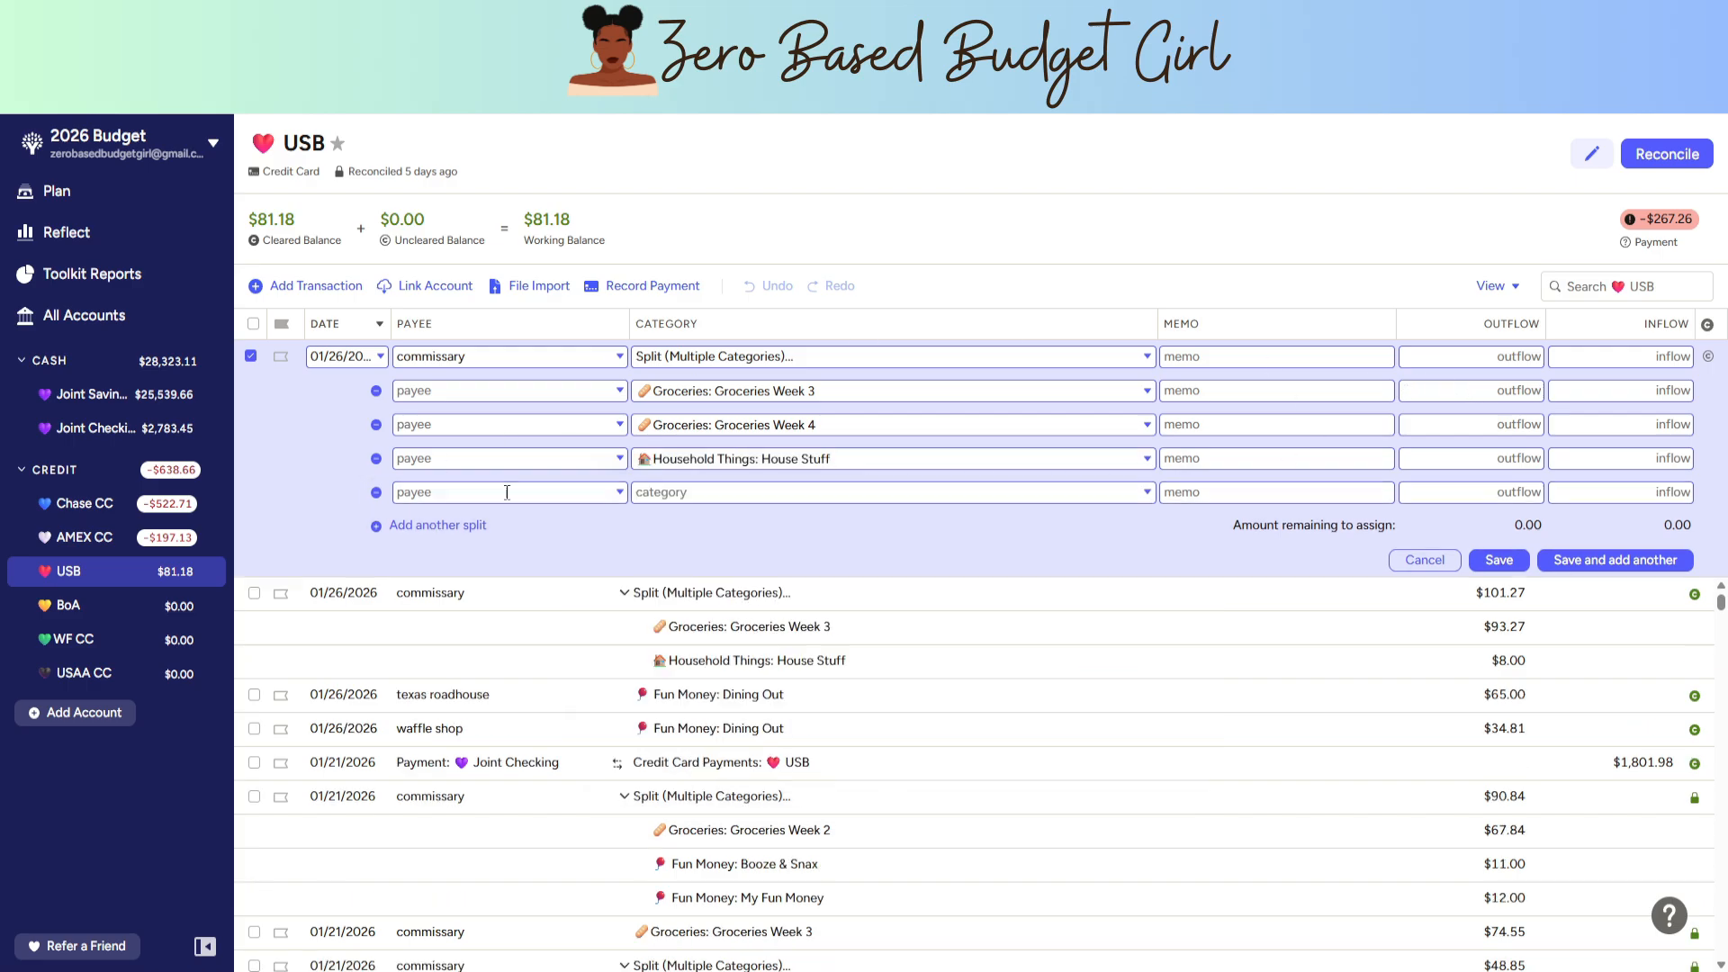
click(696, 493)
text(pup)
click(687, 595)
- Enter split outflows of 14 for Groceries Week 3, 13.76 for Puppy, 88.80+23.88 for Groceries Week 4, and 24.03 for House Stuff
click(1461, 390)
text(14+)
key(BackSpace)
click(1476, 491)
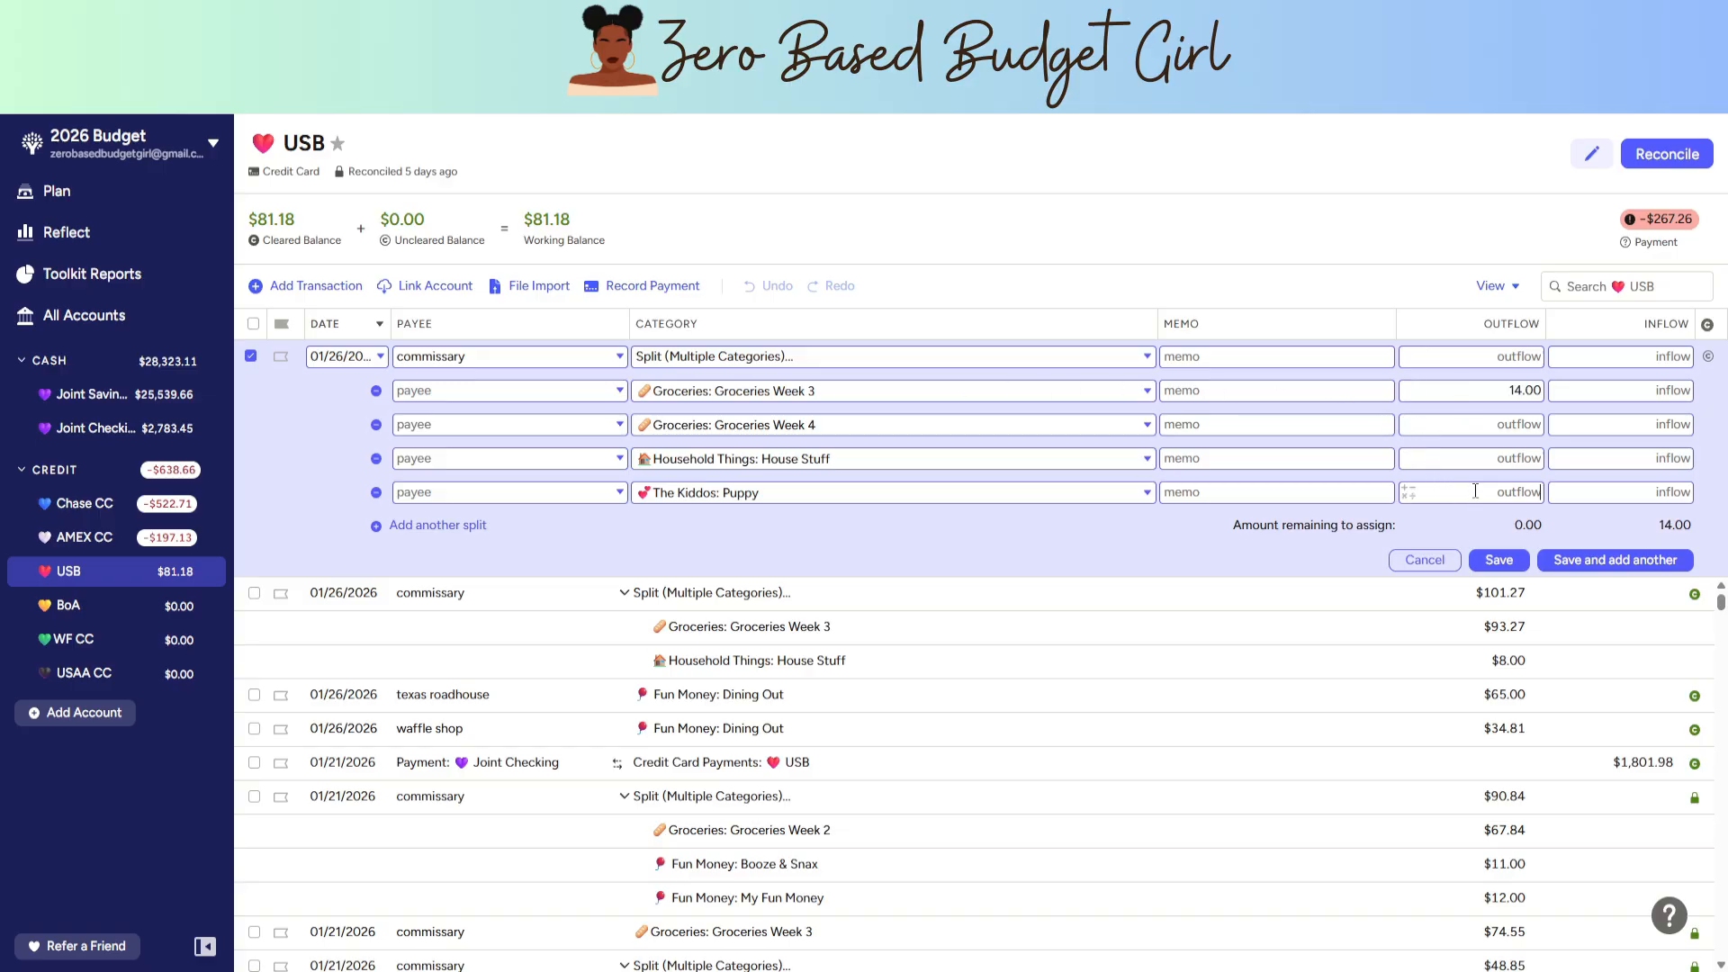
text(13.76)
click(1497, 425)
text(88.80+23.88)
click(1516, 458)
text(24.03)
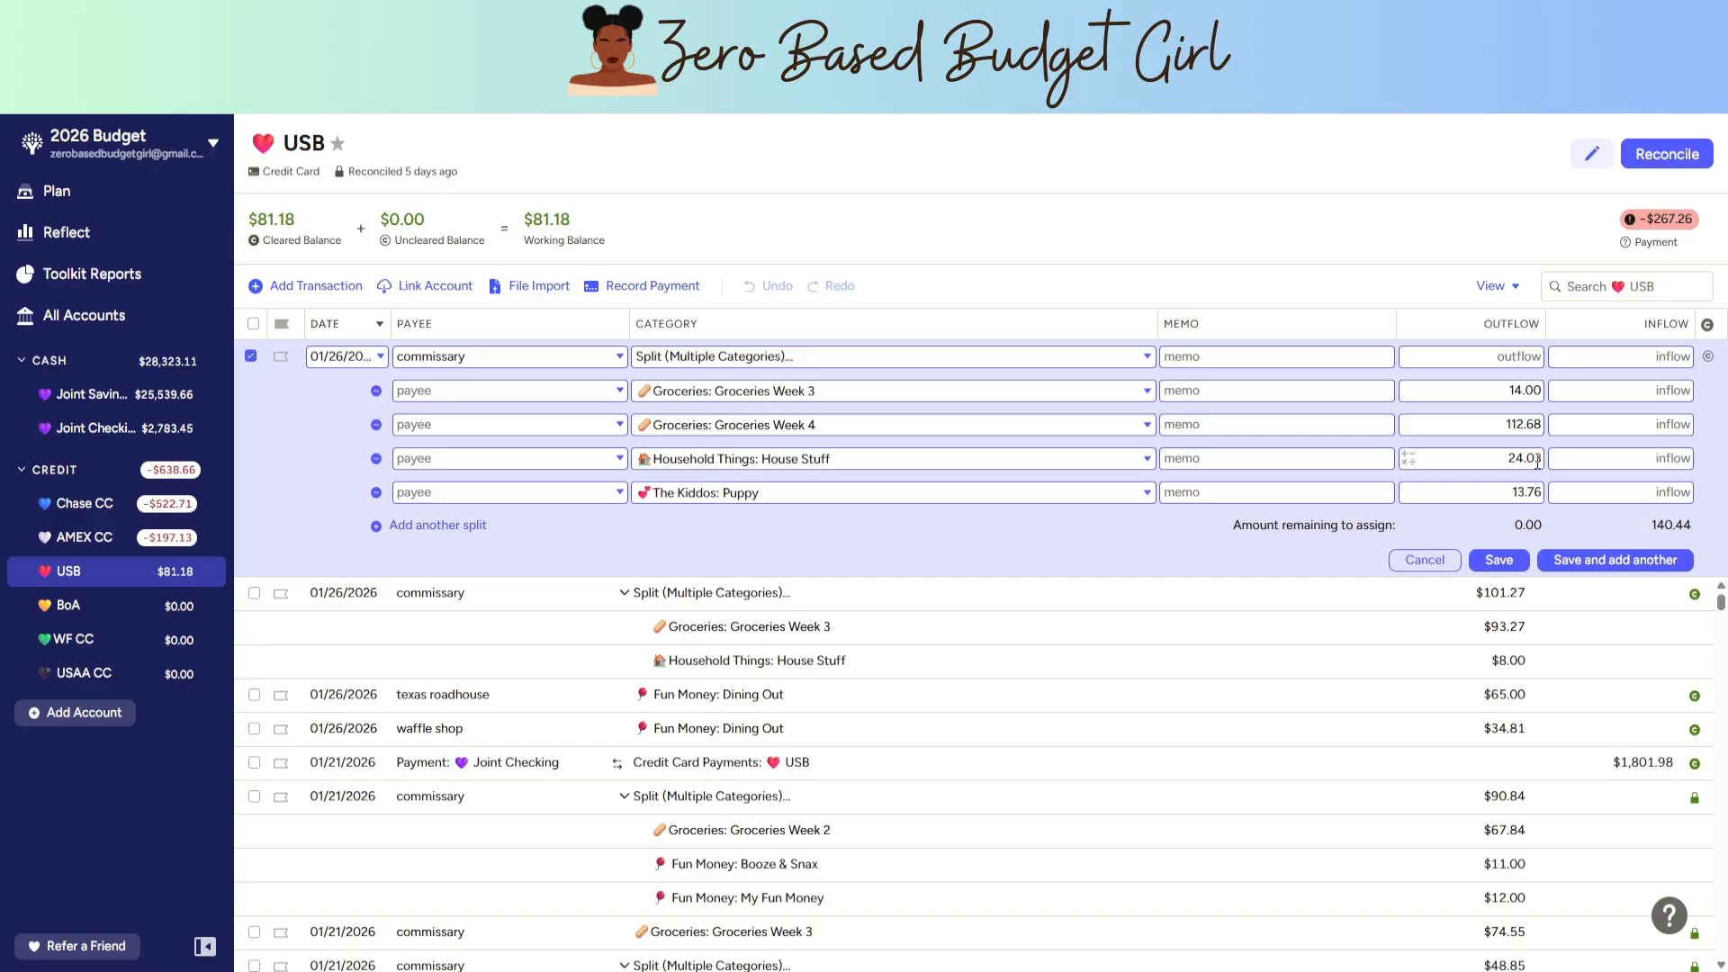
- Set the commissary transaction's total outflow to 164.47 and save it
click(1256, 557)
click(1524, 363)
text(164.47)
click(1499, 560)
- Add a cleared real time credit transaction of 23.88 inflow under the Groceries Week 4 category and save it
click(286, 287)
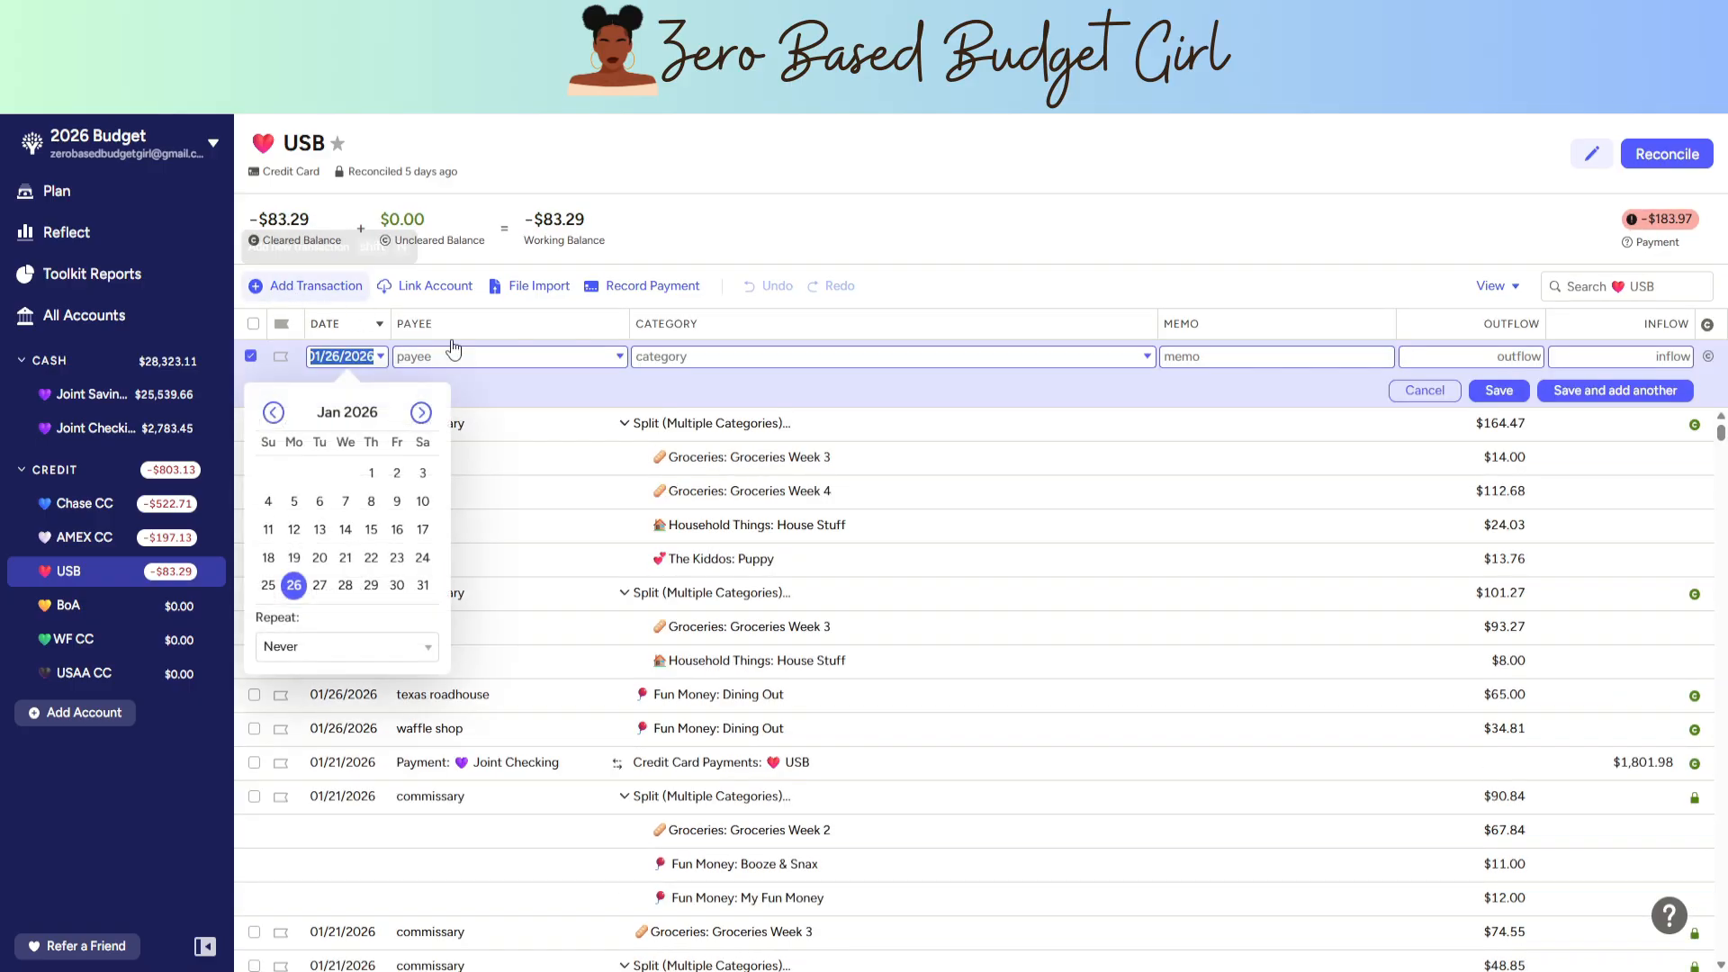
click(590, 358)
text(rea)
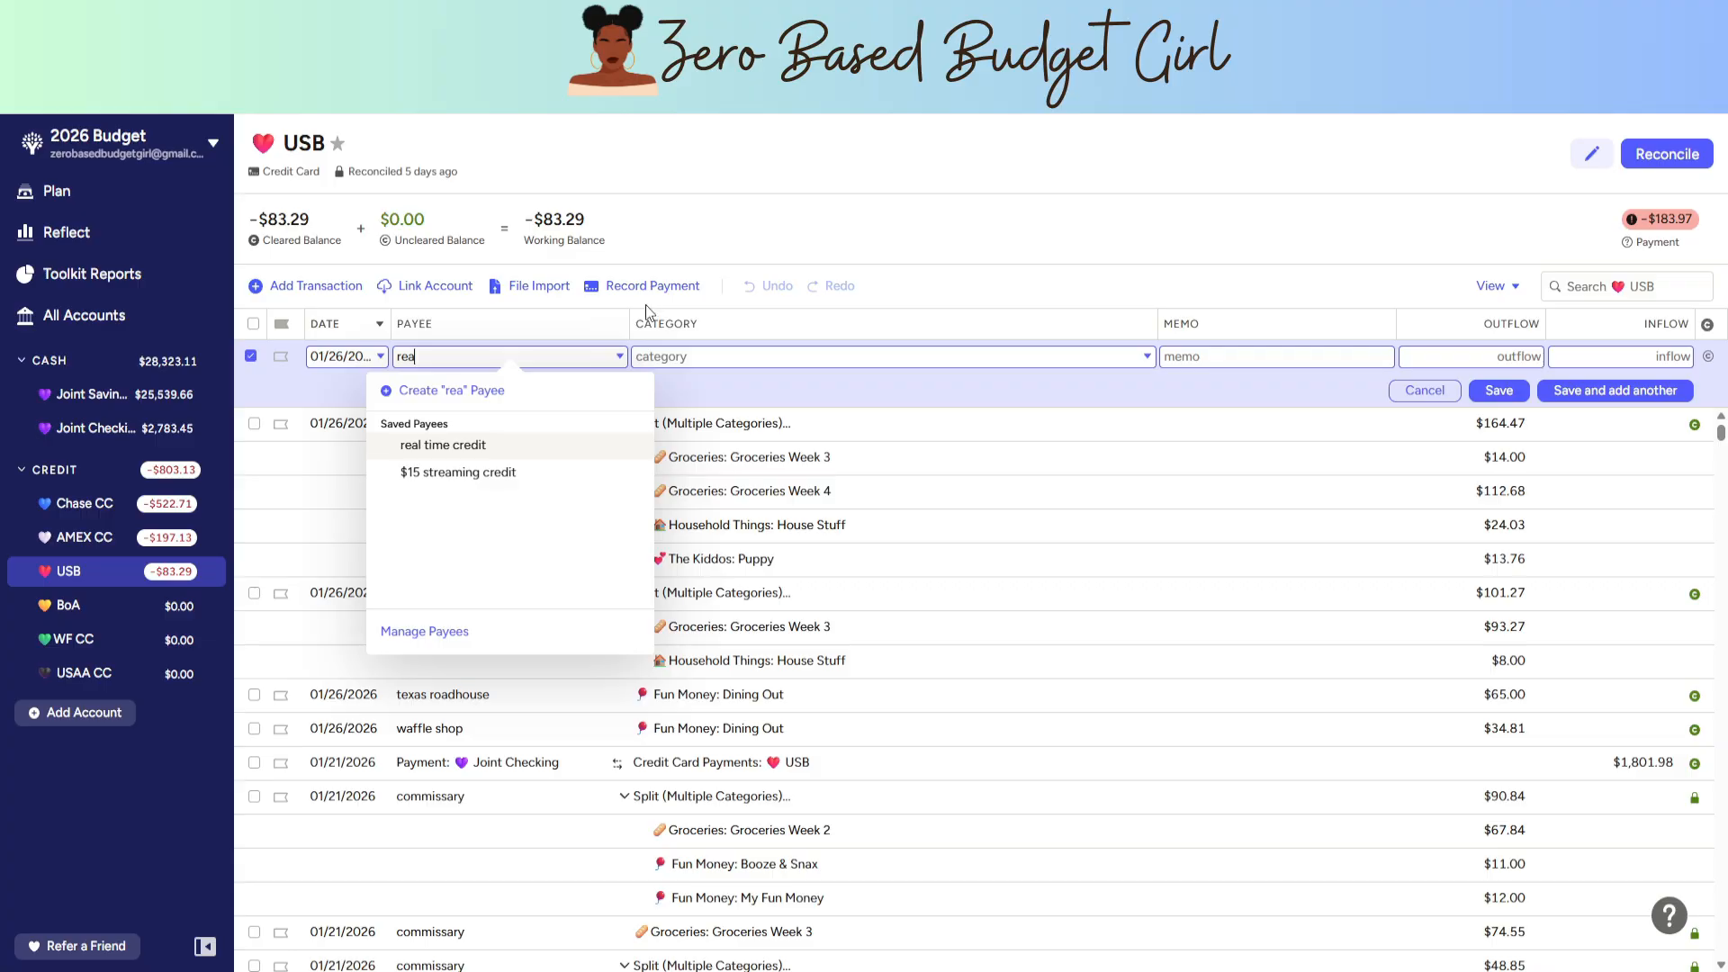
click(477, 447)
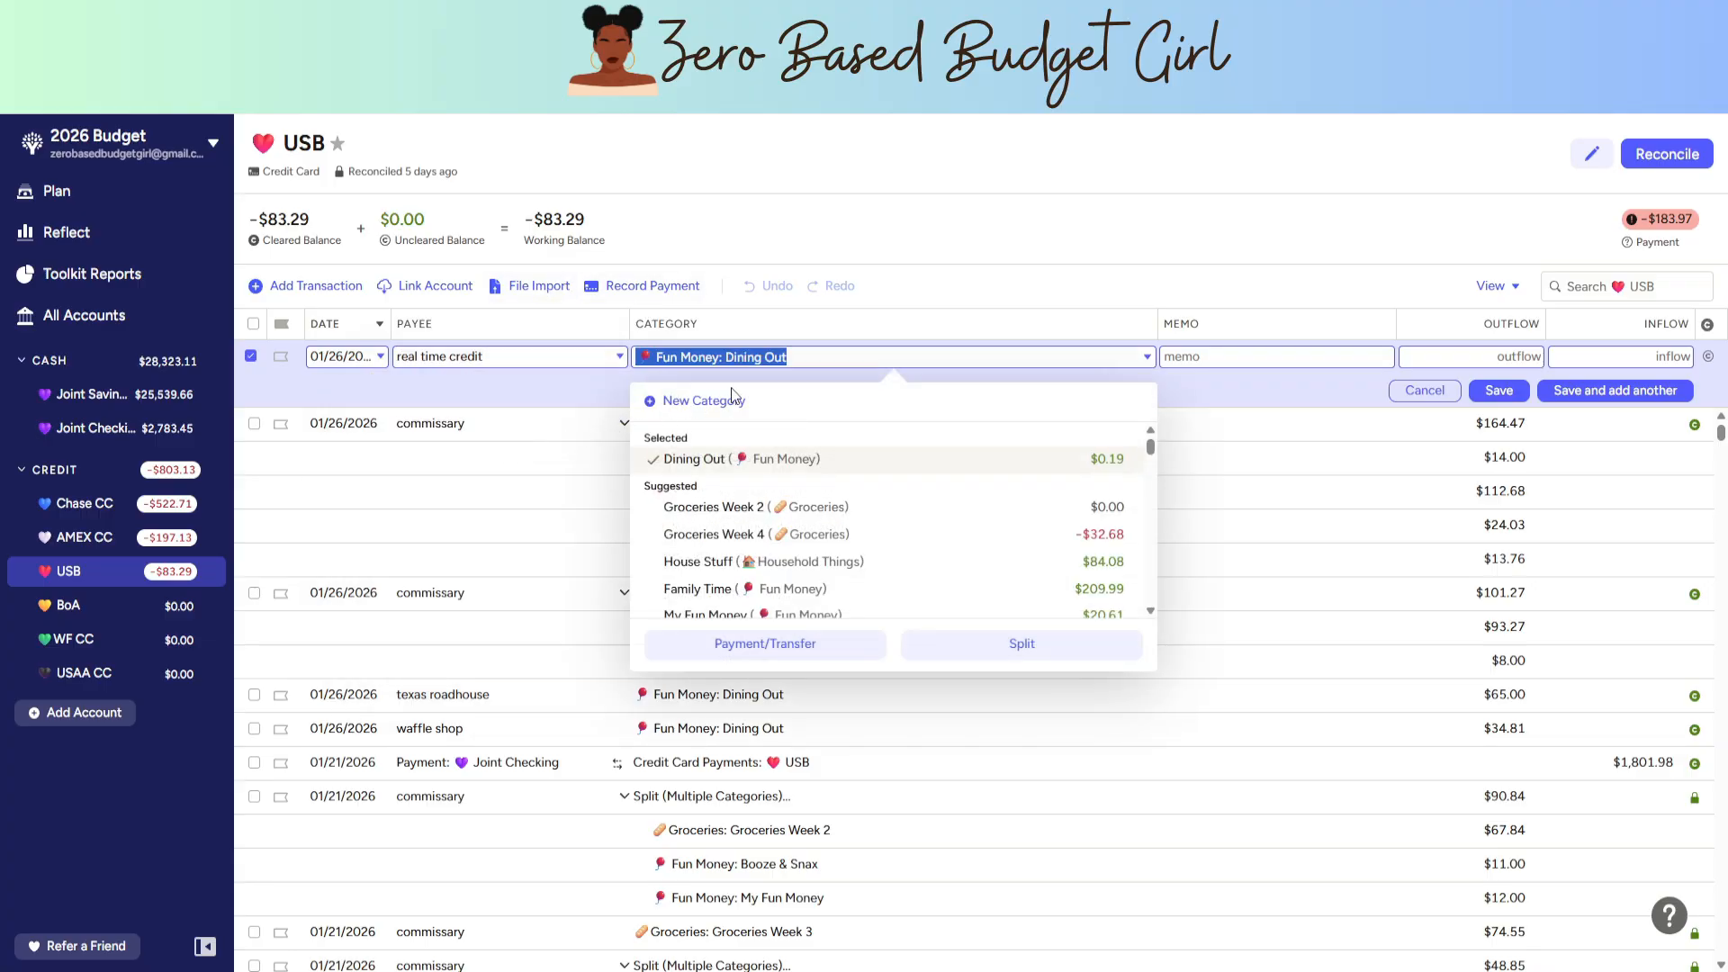
double_click(822, 358)
text(wee)
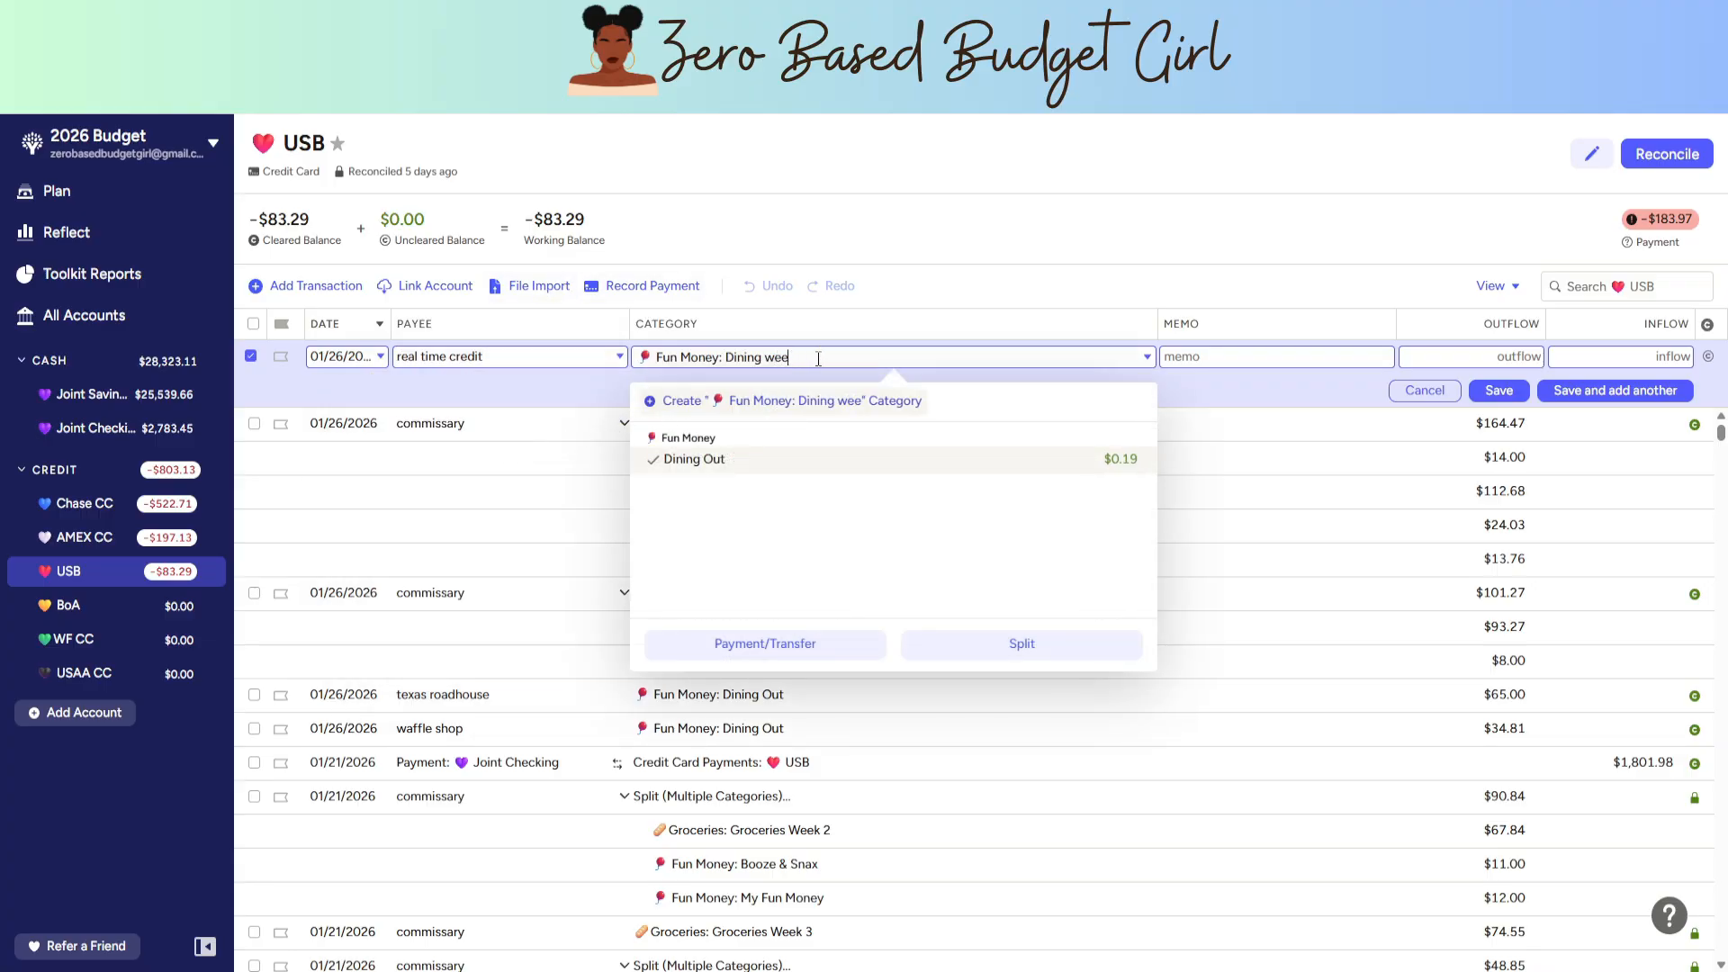
double_click(818, 359)
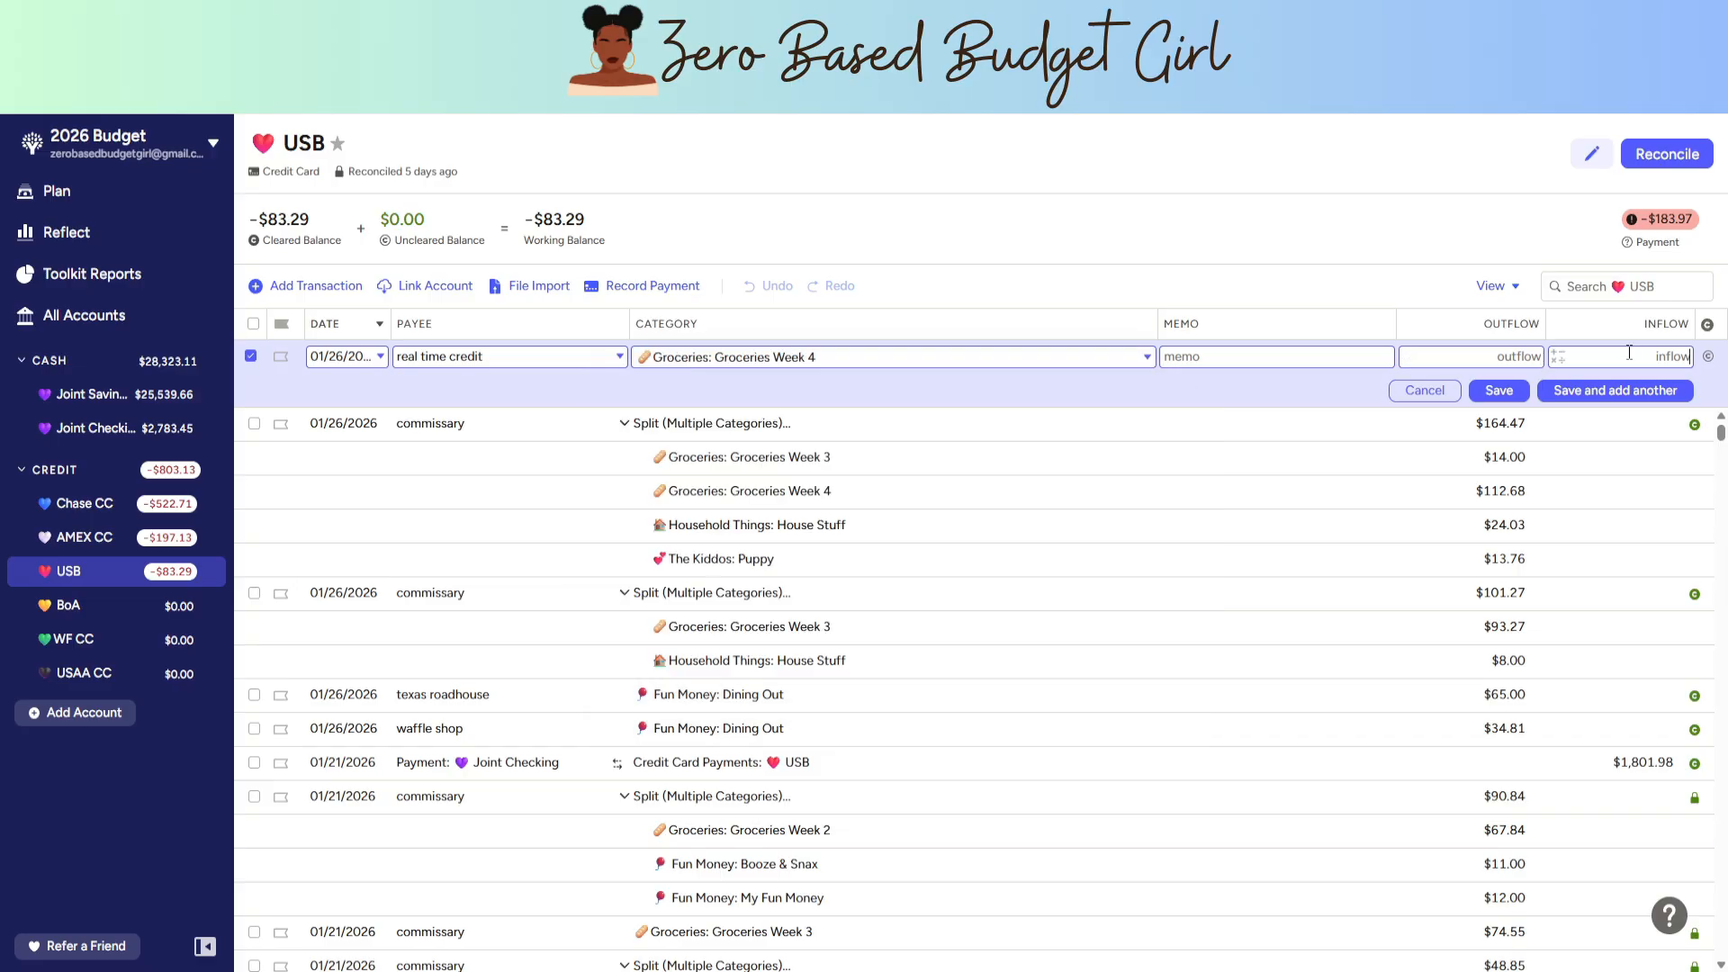
click(1628, 353)
text(23.88)
click(1709, 359)
click(1516, 396)
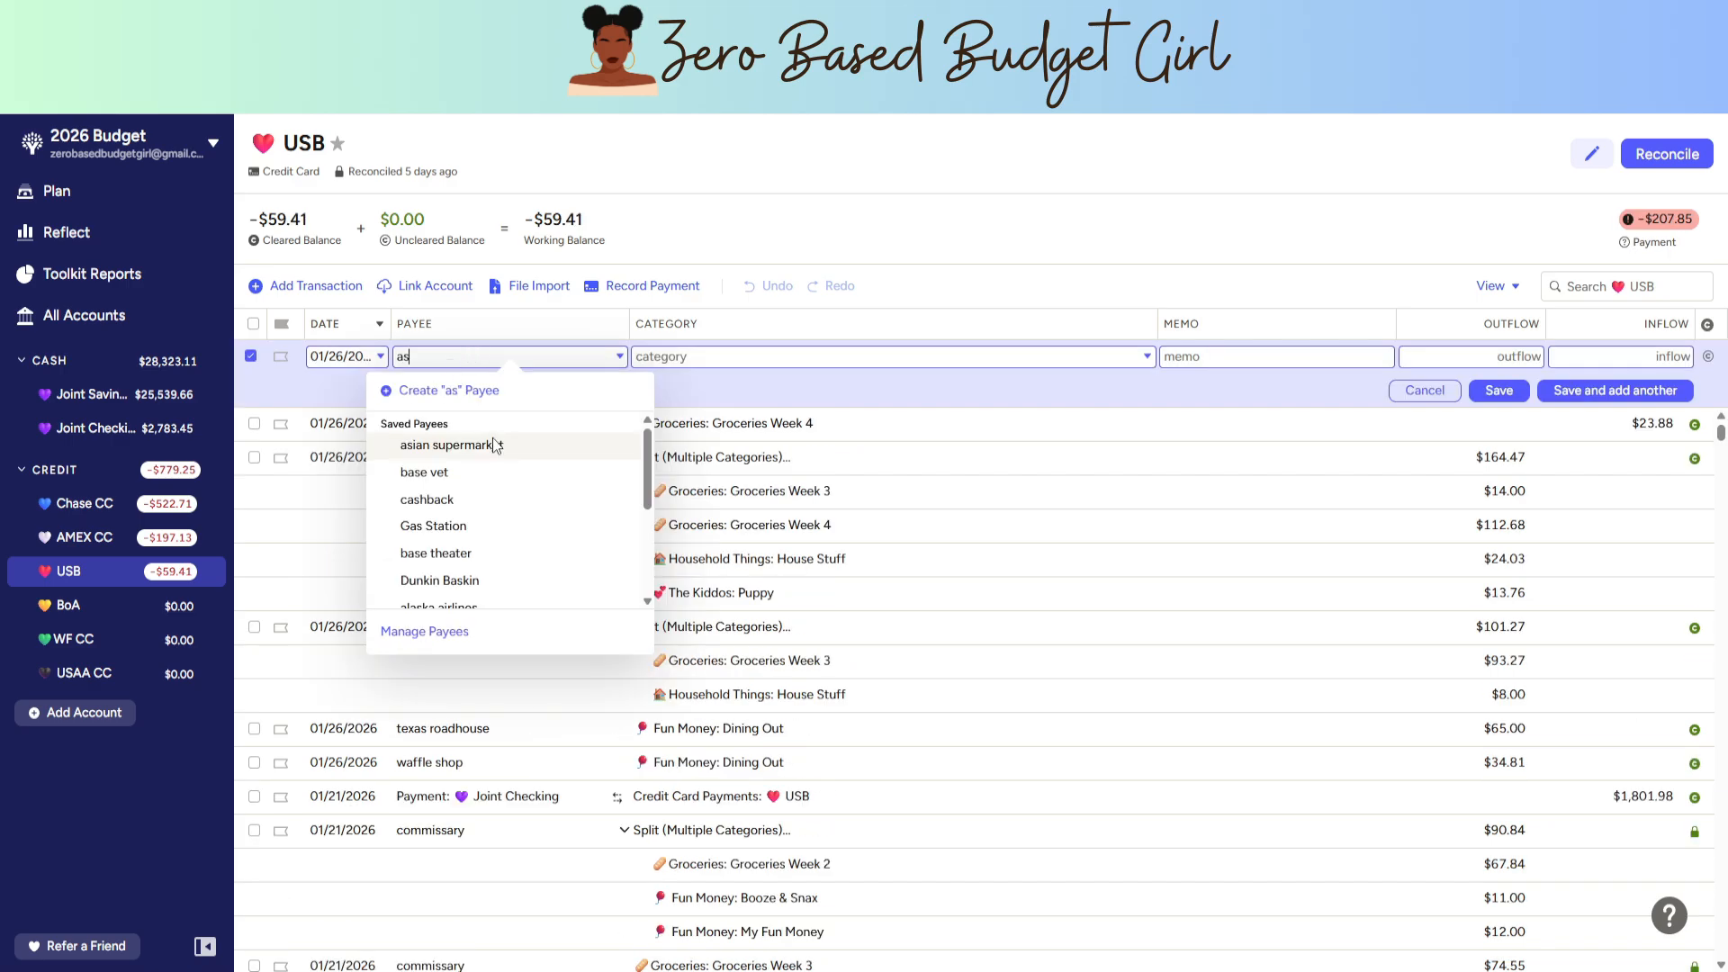
- Add a cleared asian supermarket transaction of 81.18 outflow under the Asian Supermarket category, save it, and reconcile the USB account
click(498, 447)
text(as)
click(739, 509)
click(1493, 355)
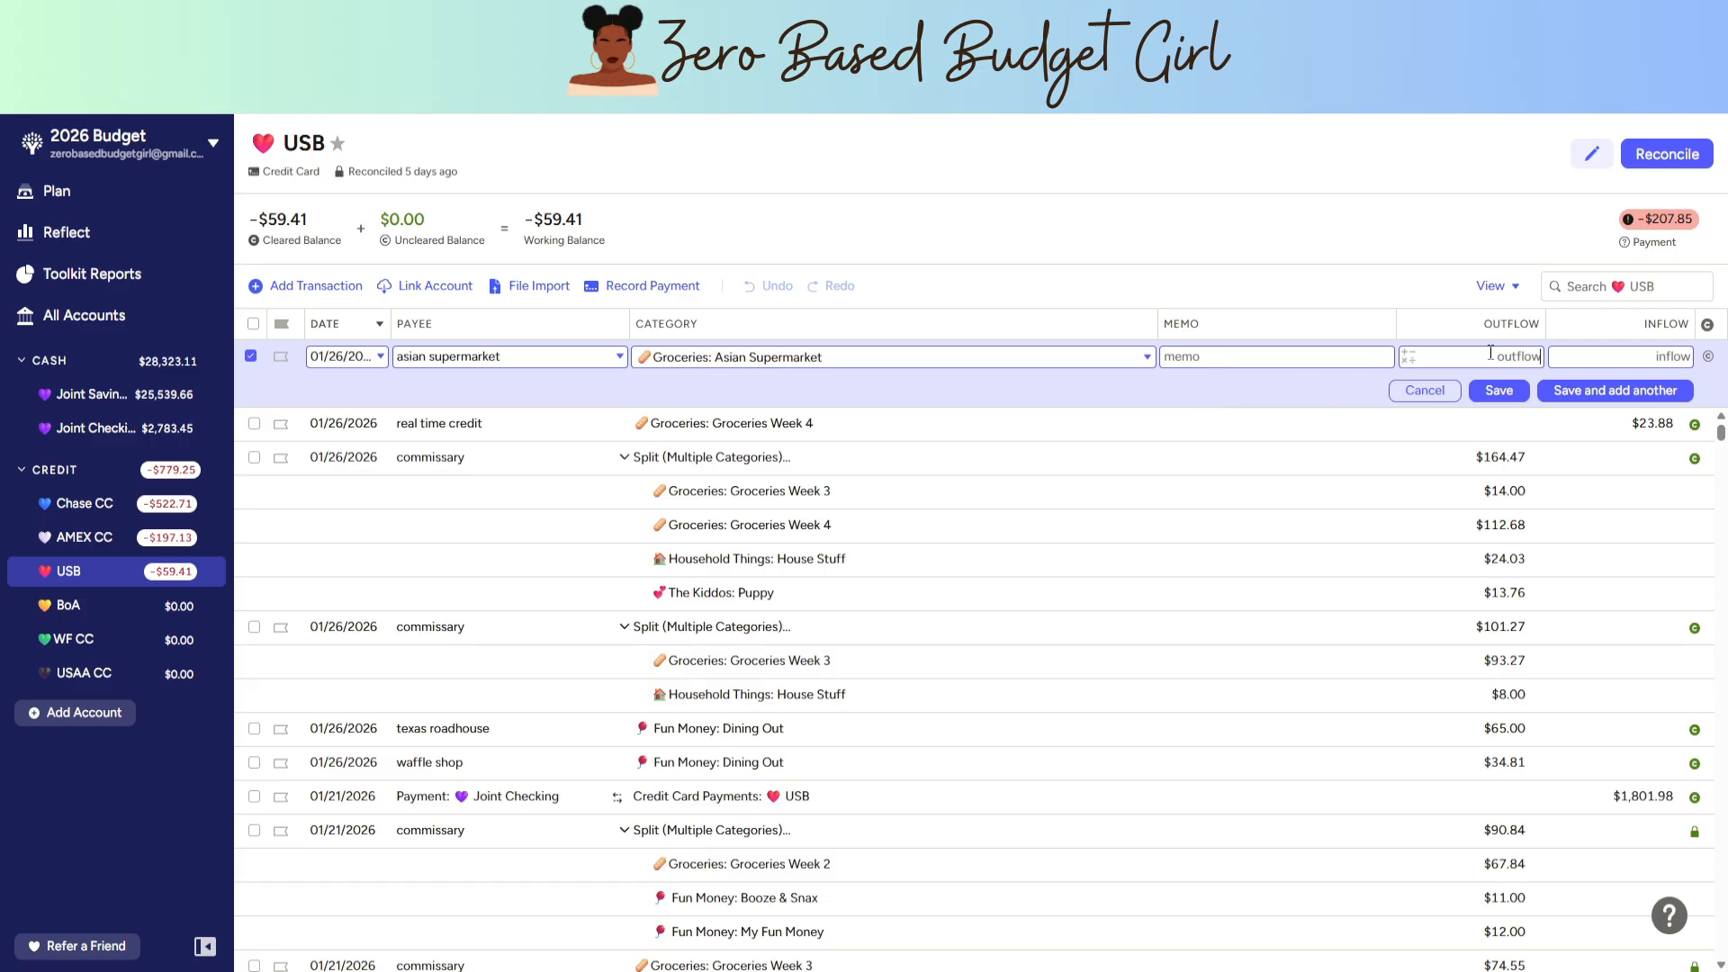
text(81.18)
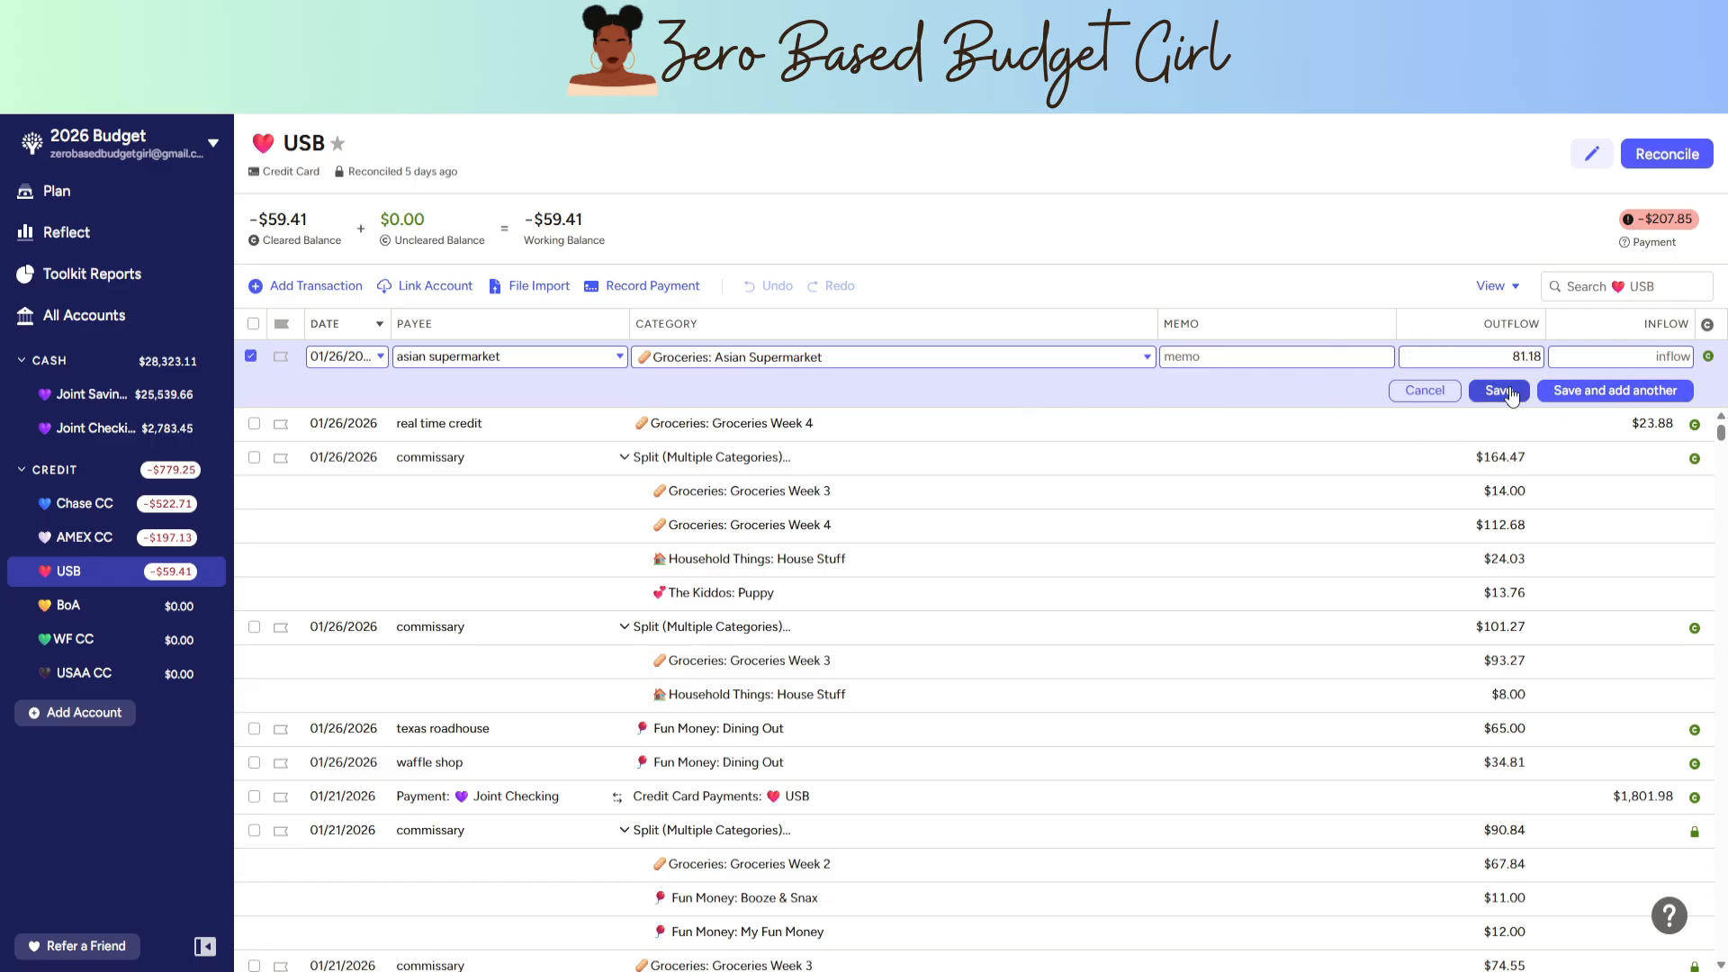
click(1511, 394)
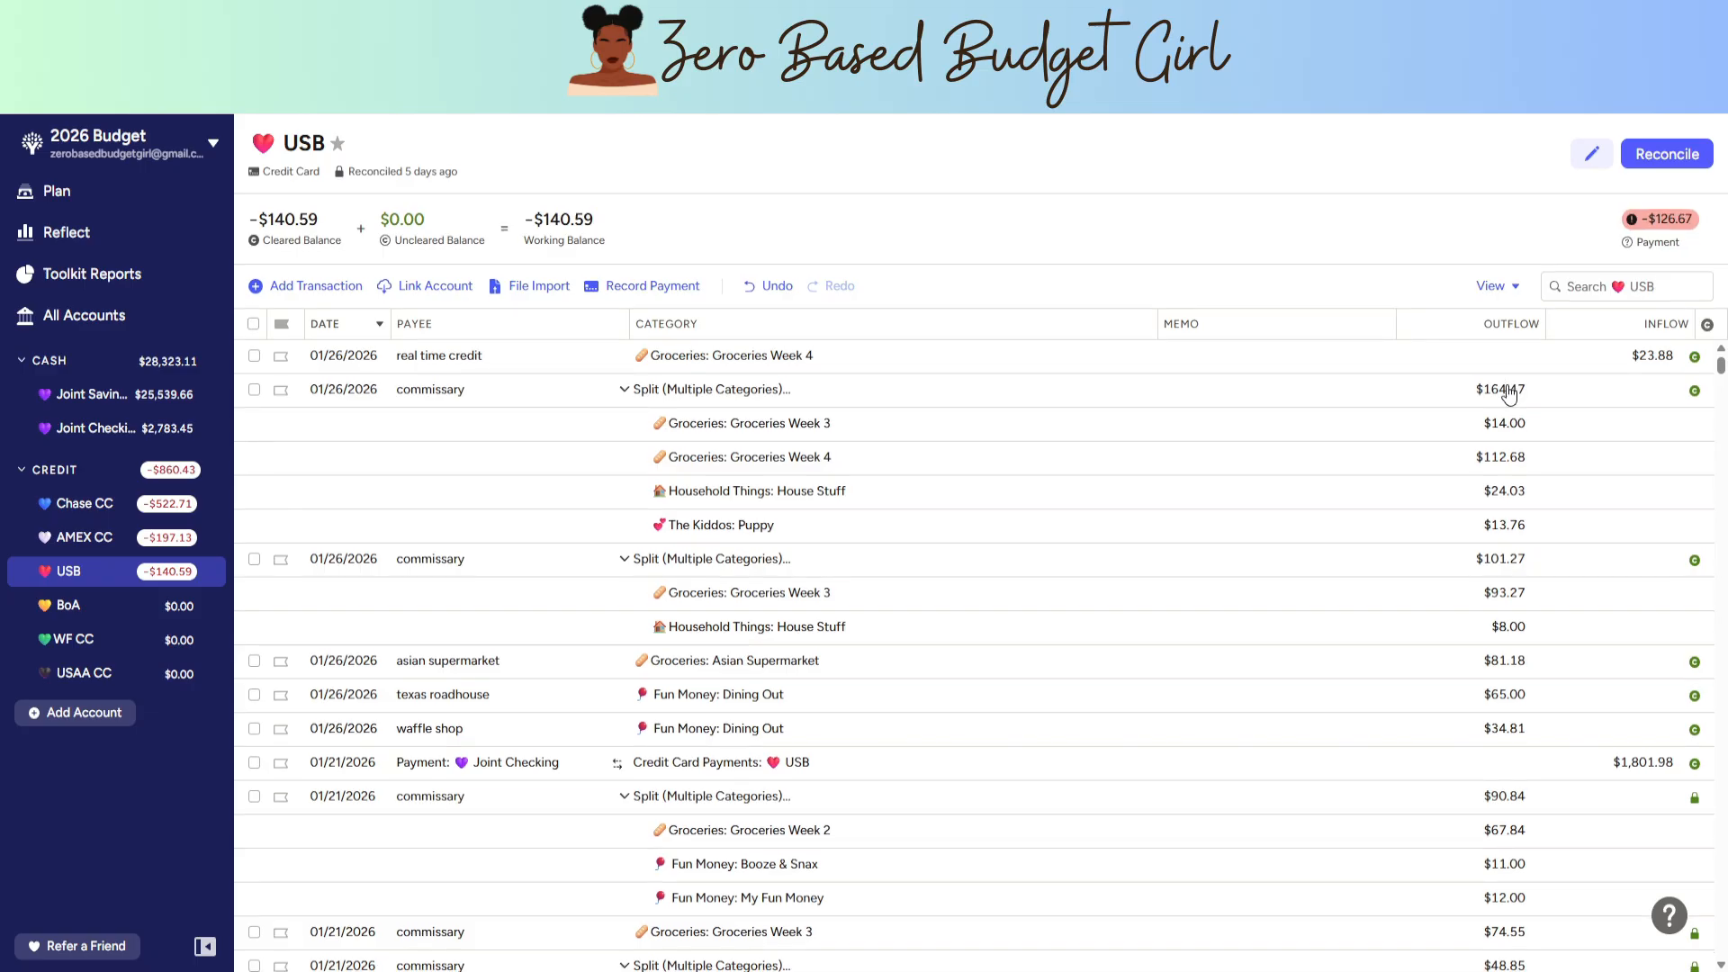
click(1665, 162)
click(1651, 328)
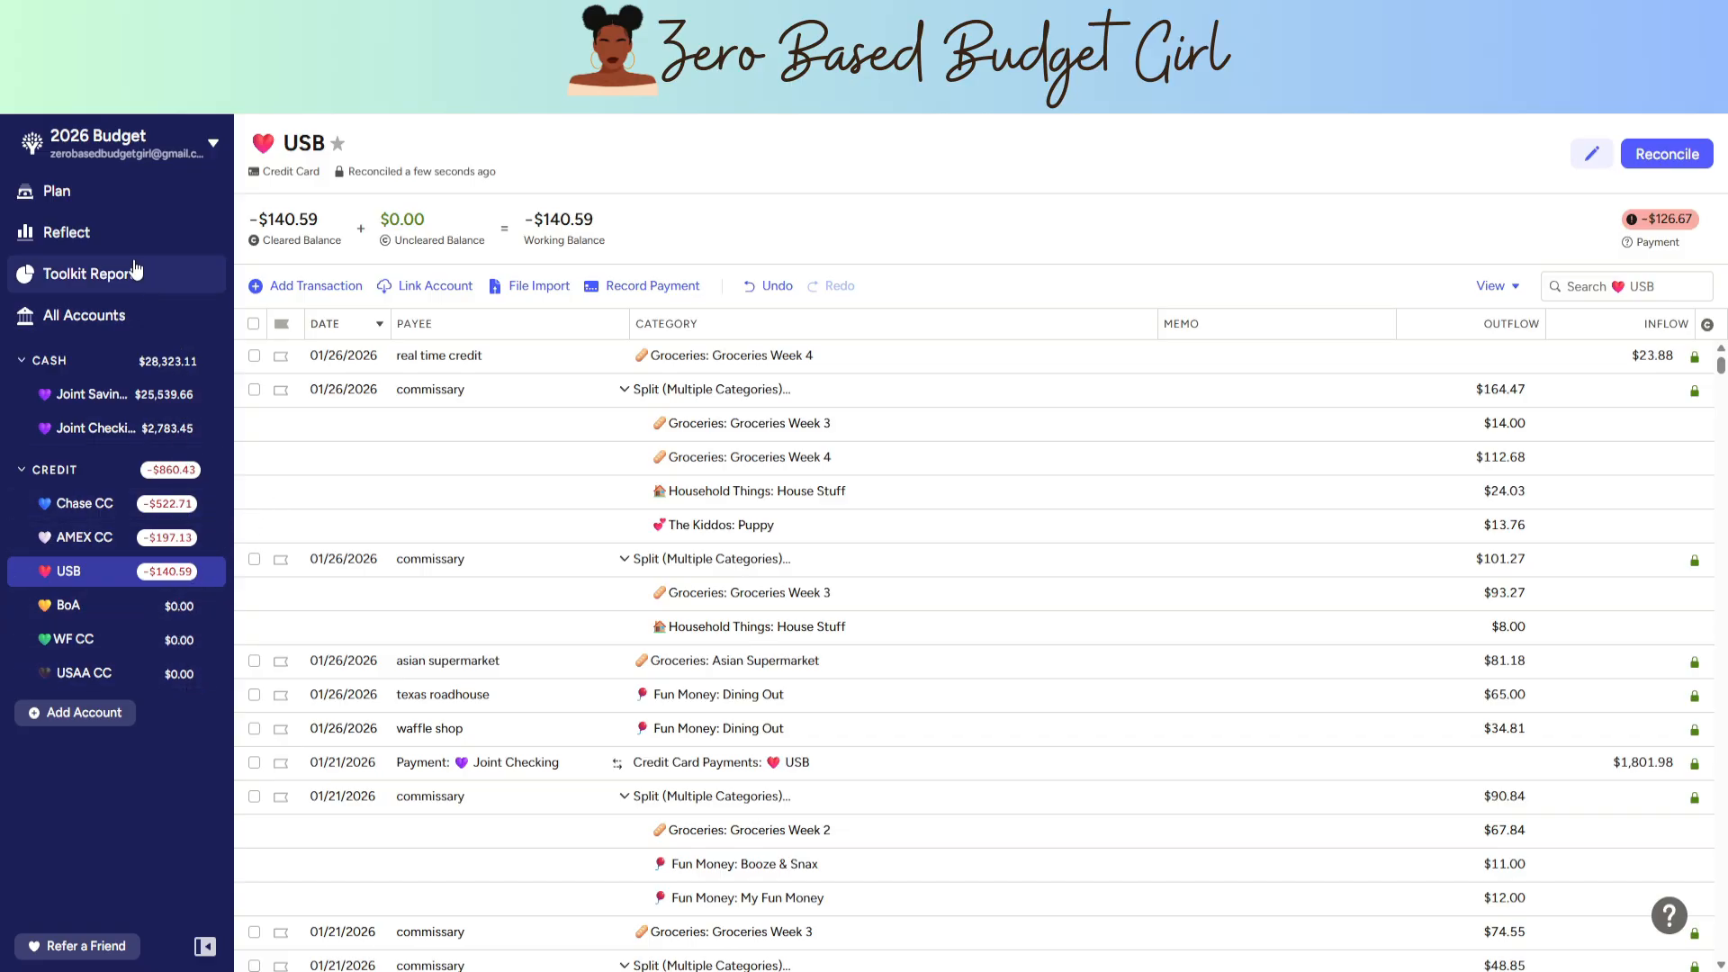
- Filter the January 2026 plan to overspent categories and cover the Groceries Week 4 overspending from Groceries Week 3
click(70, 210)
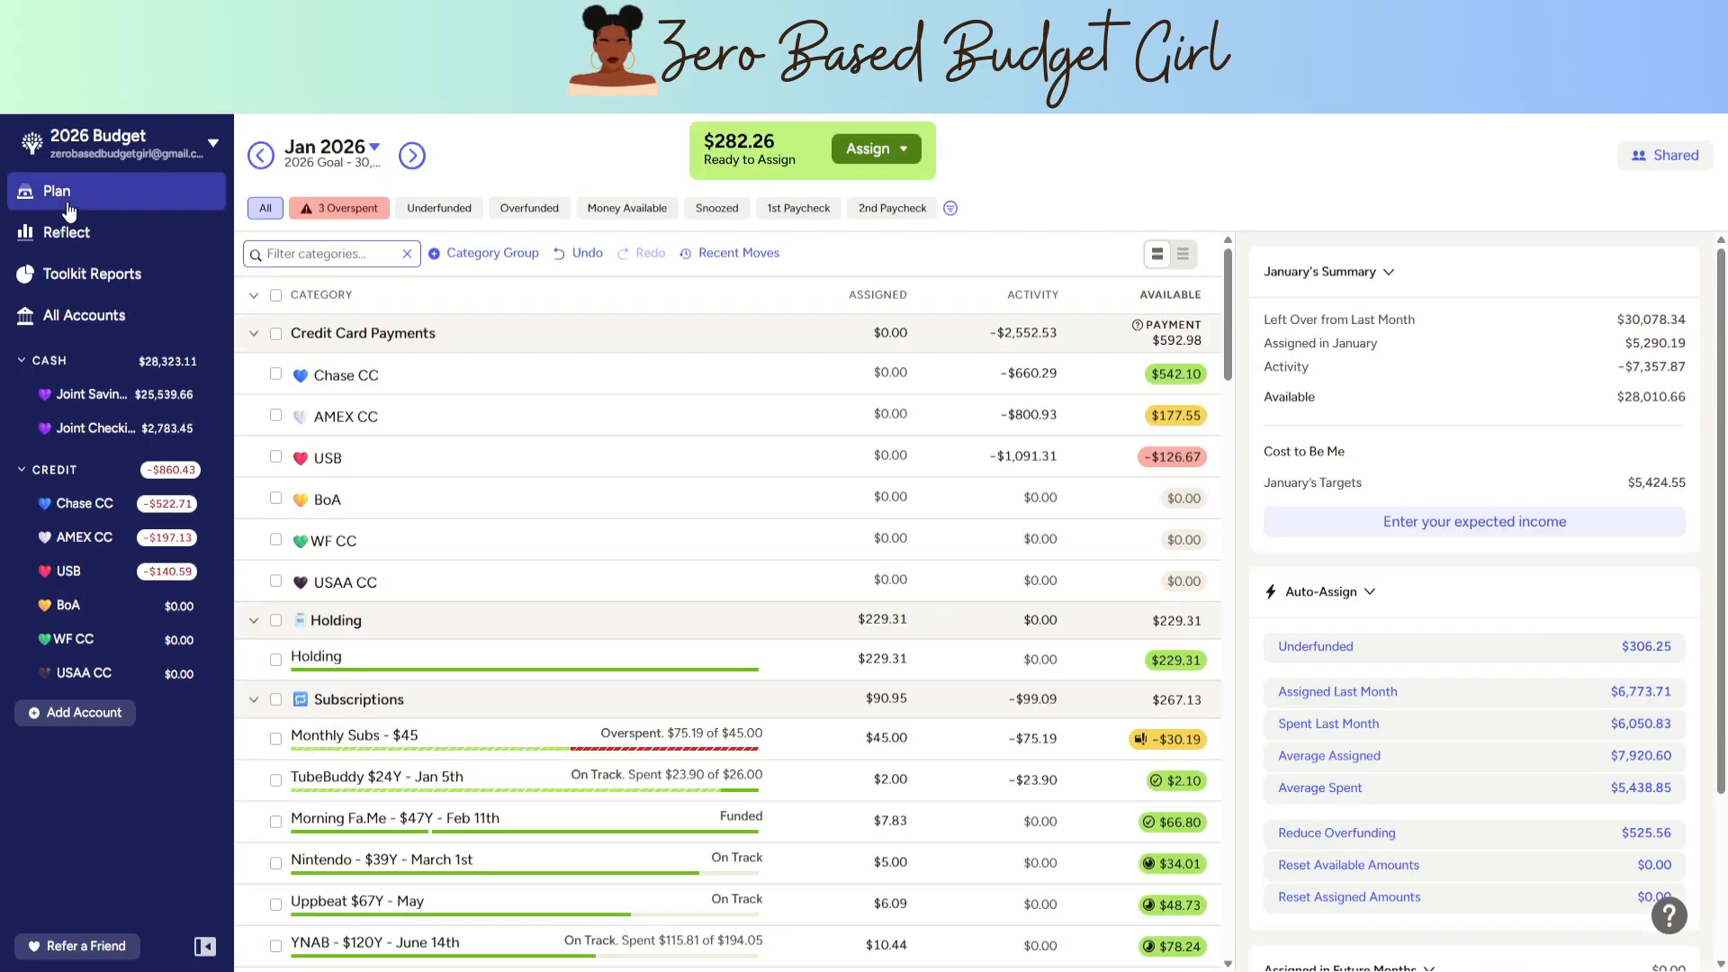
click(368, 214)
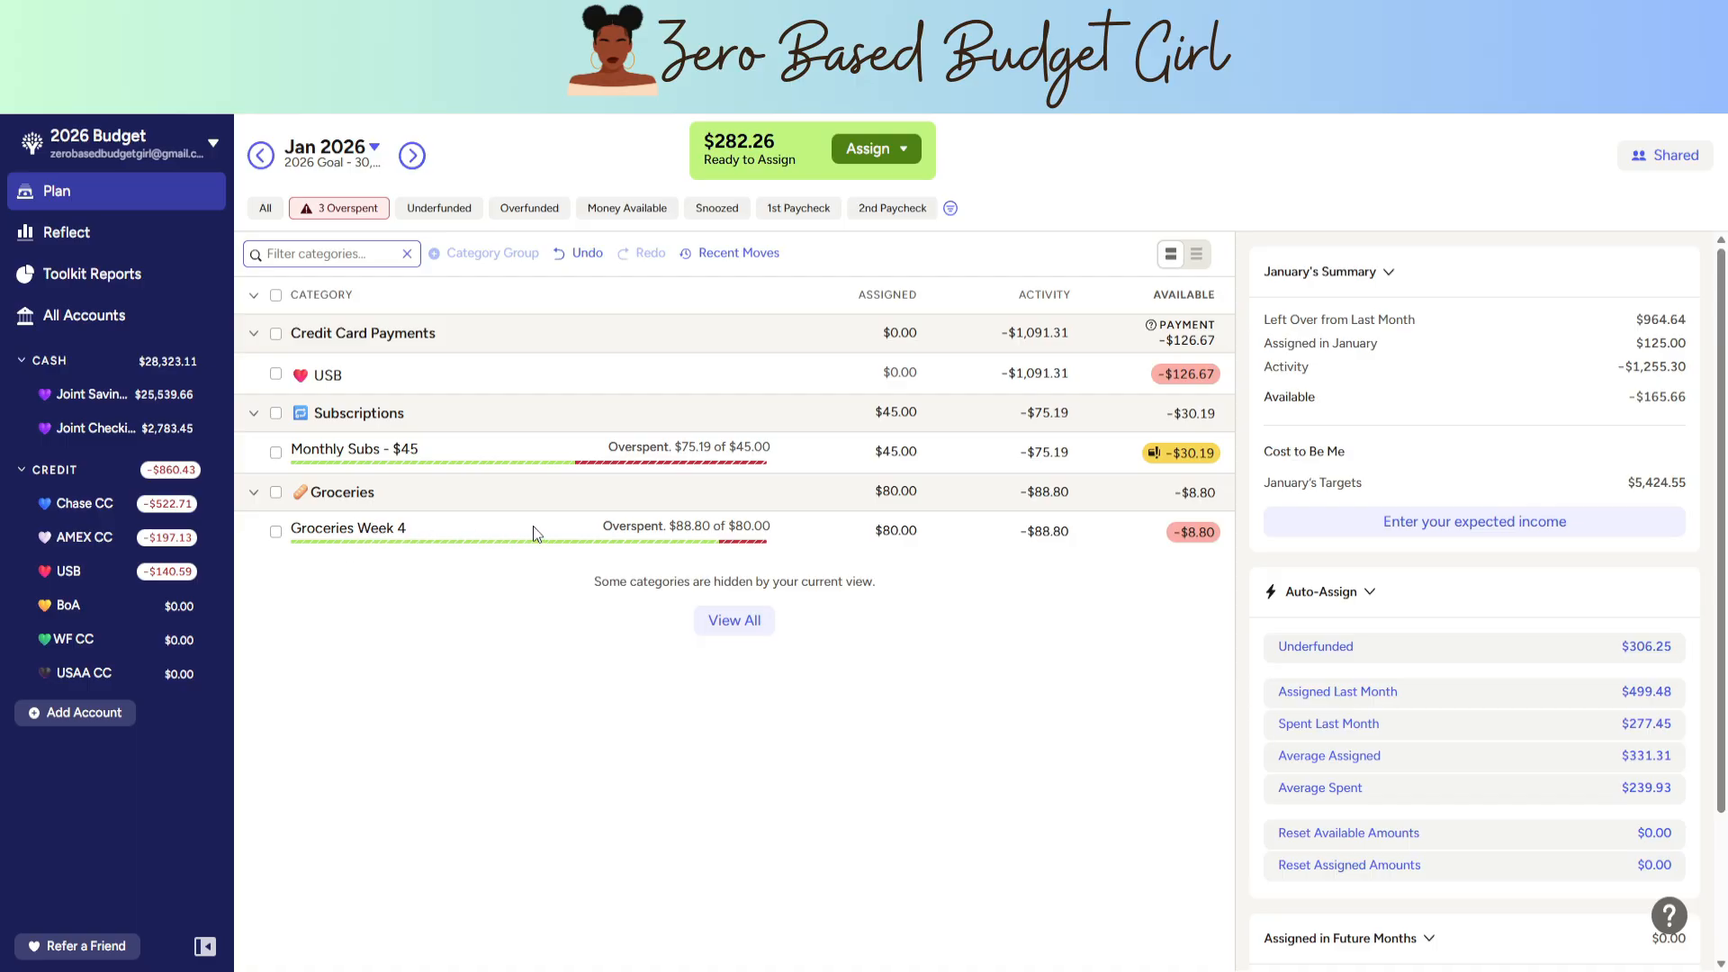
click(1189, 534)
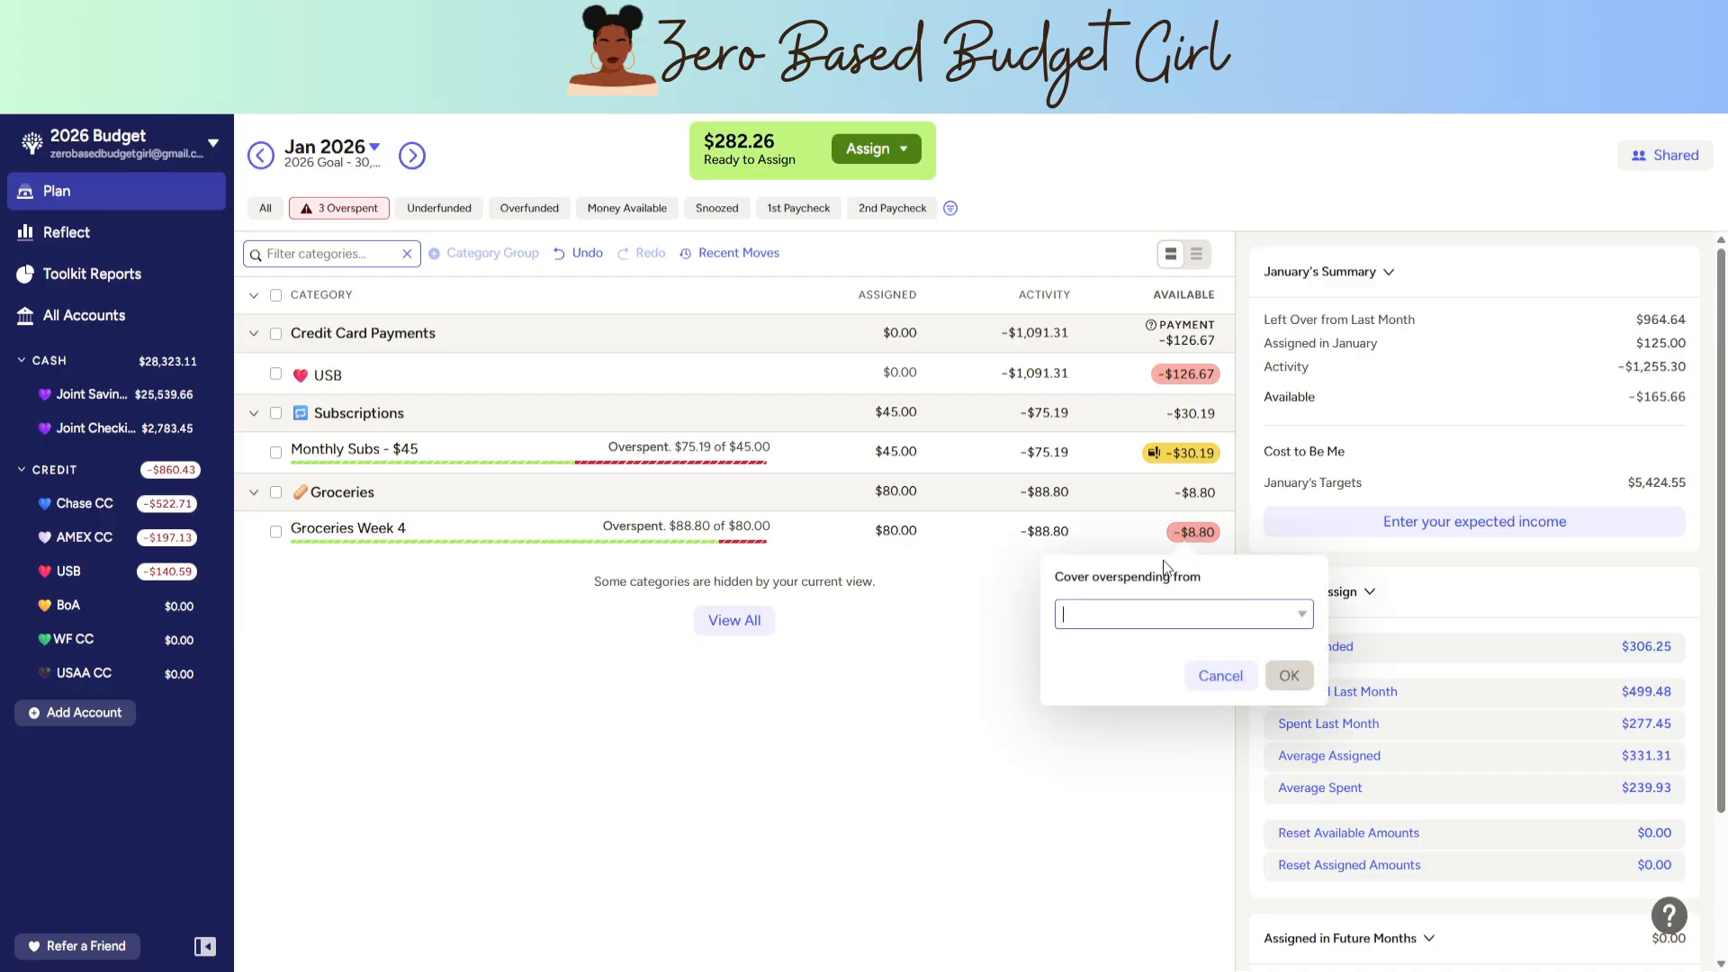
click(1134, 608)
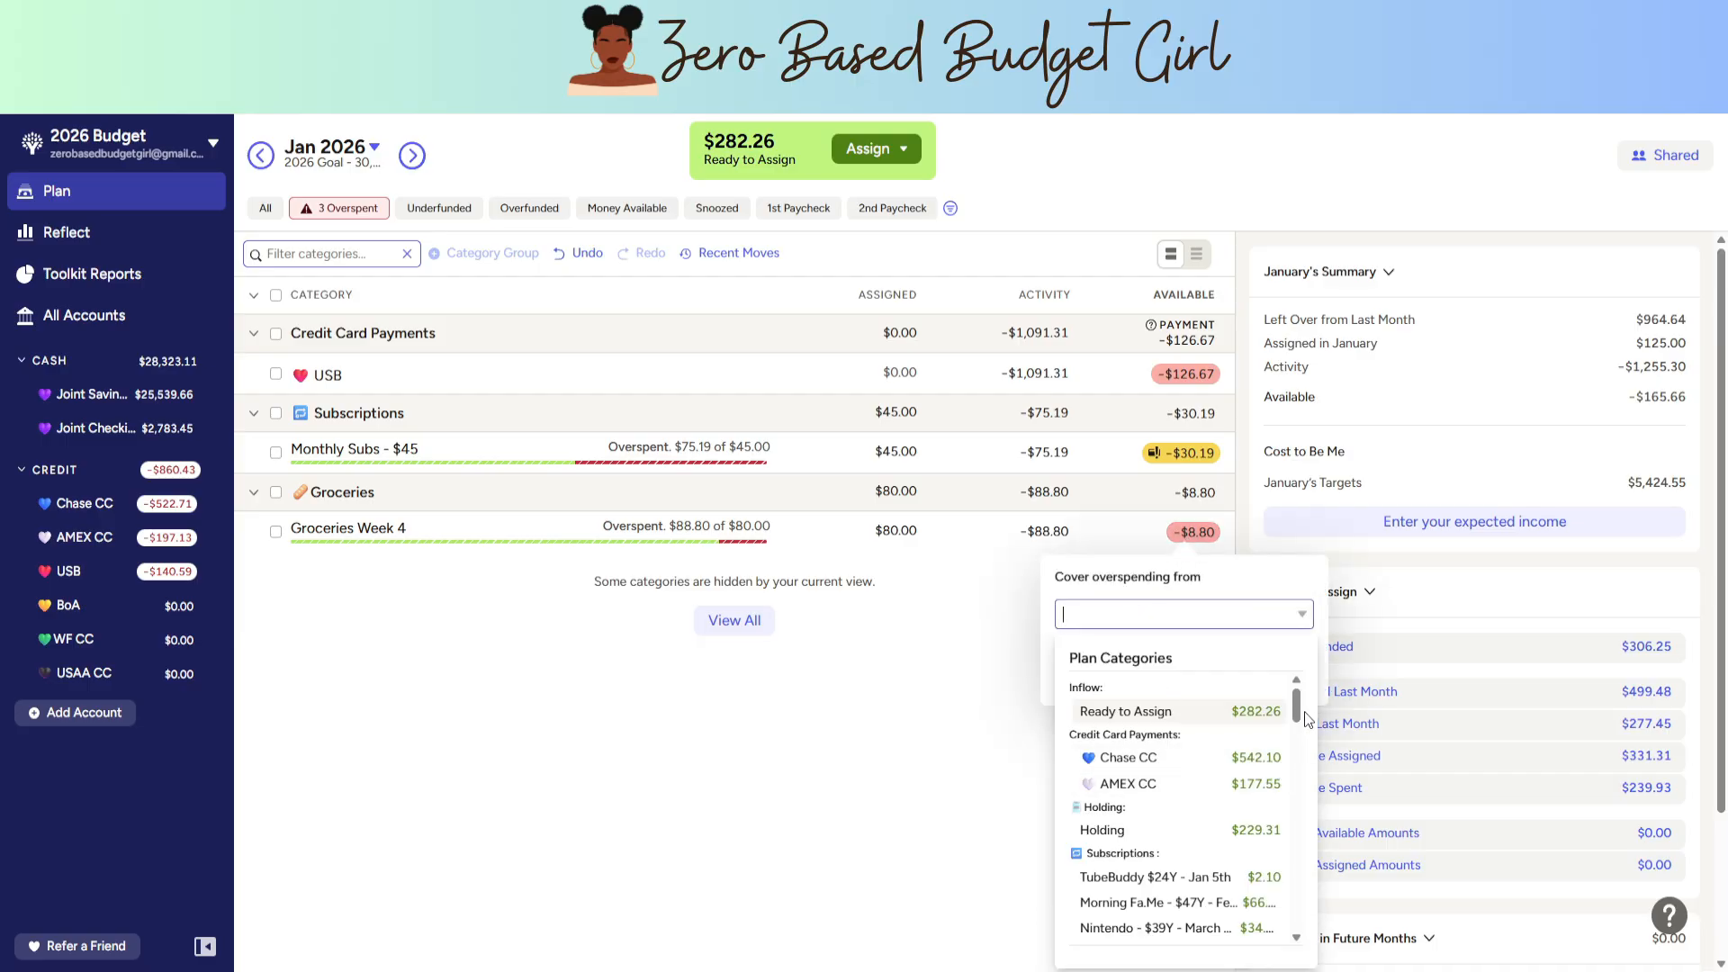
drag(1296, 708, 1299, 749)
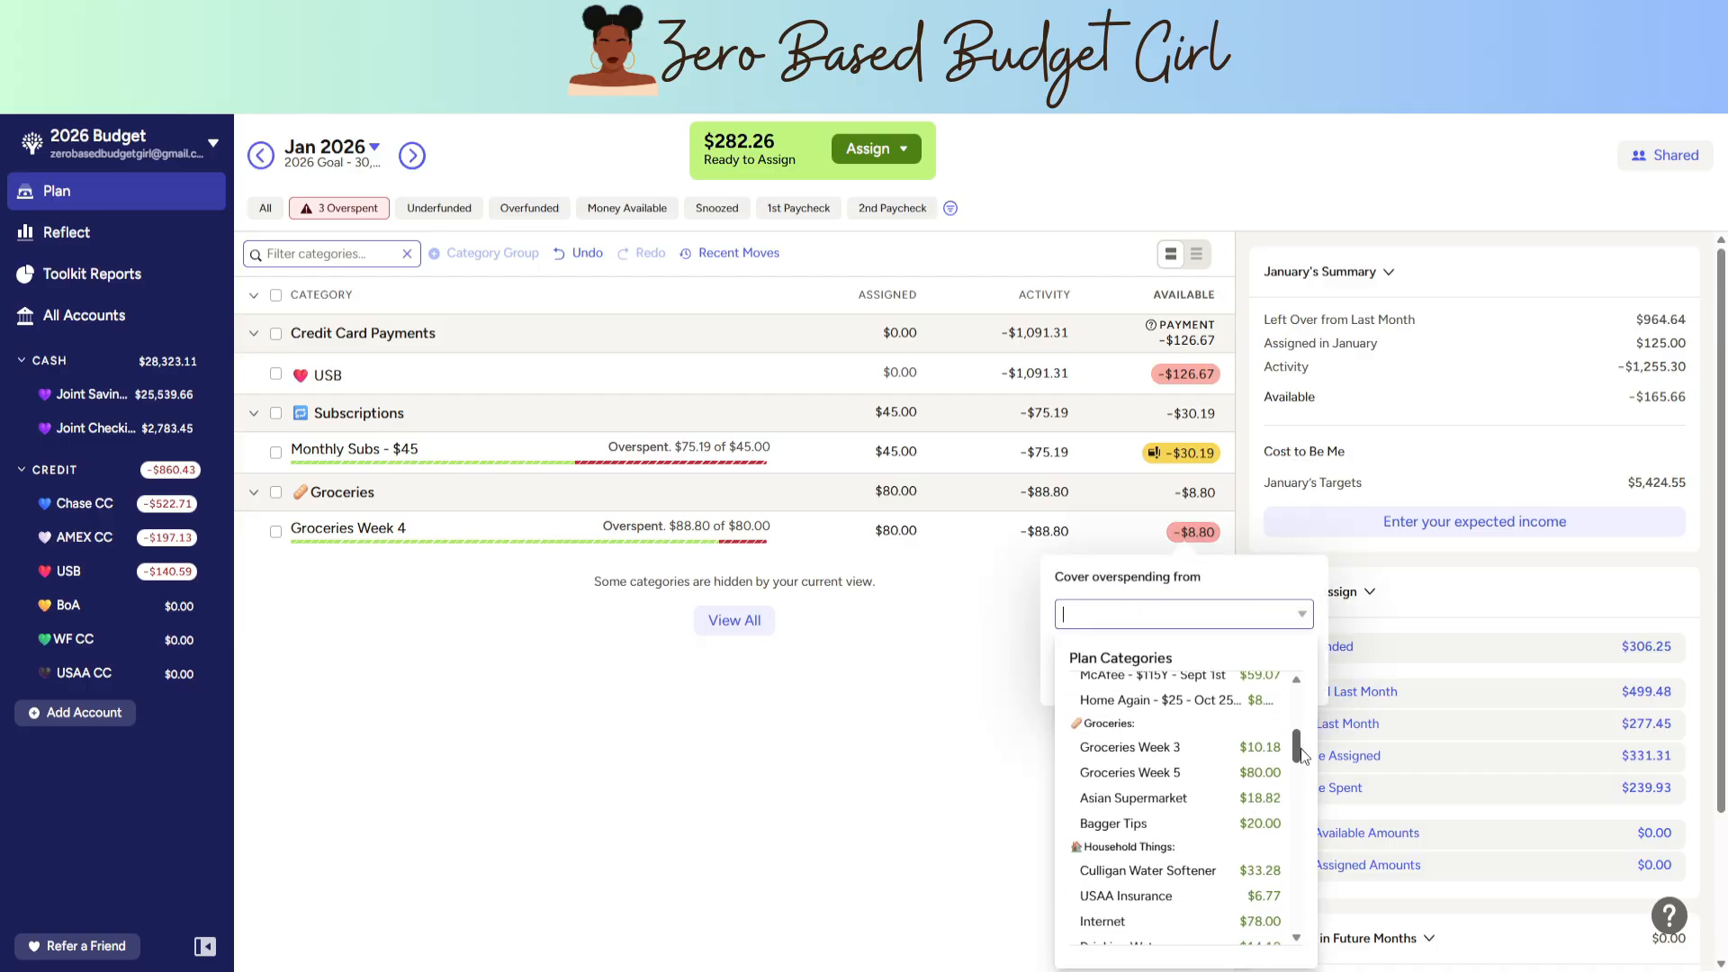
click(1166, 749)
click(1290, 673)
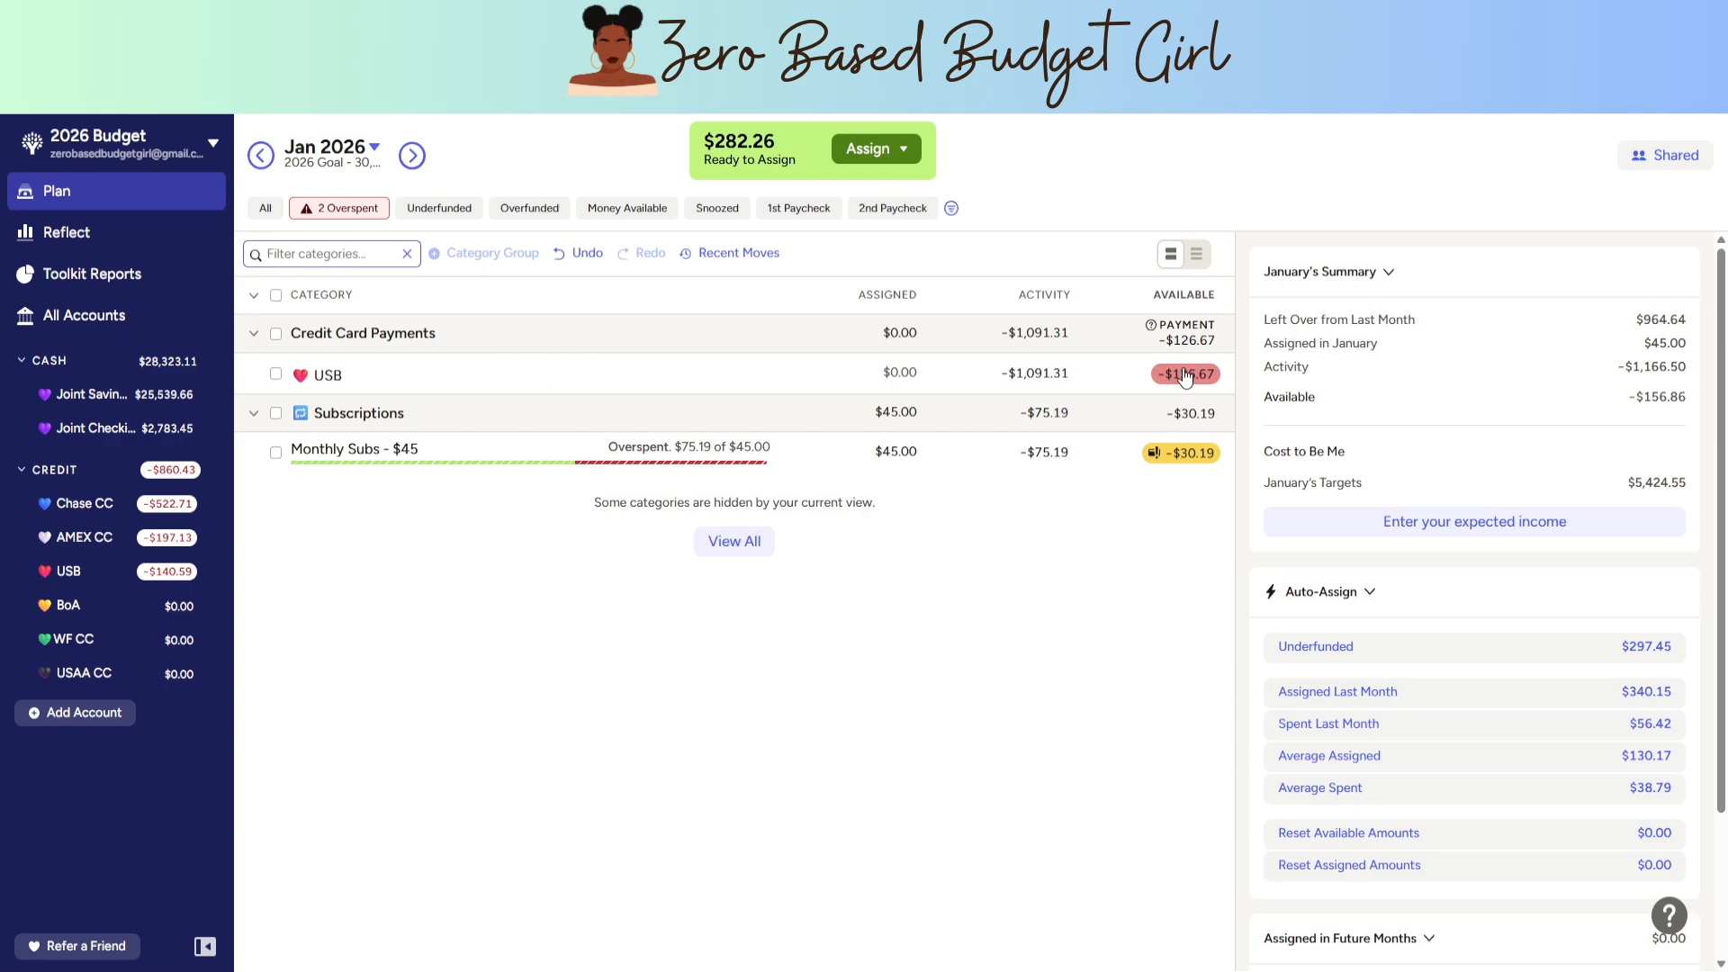
- Examine the USB card payment category's overspending details and return the plan to all categories
click(1041, 374)
click(1217, 792)
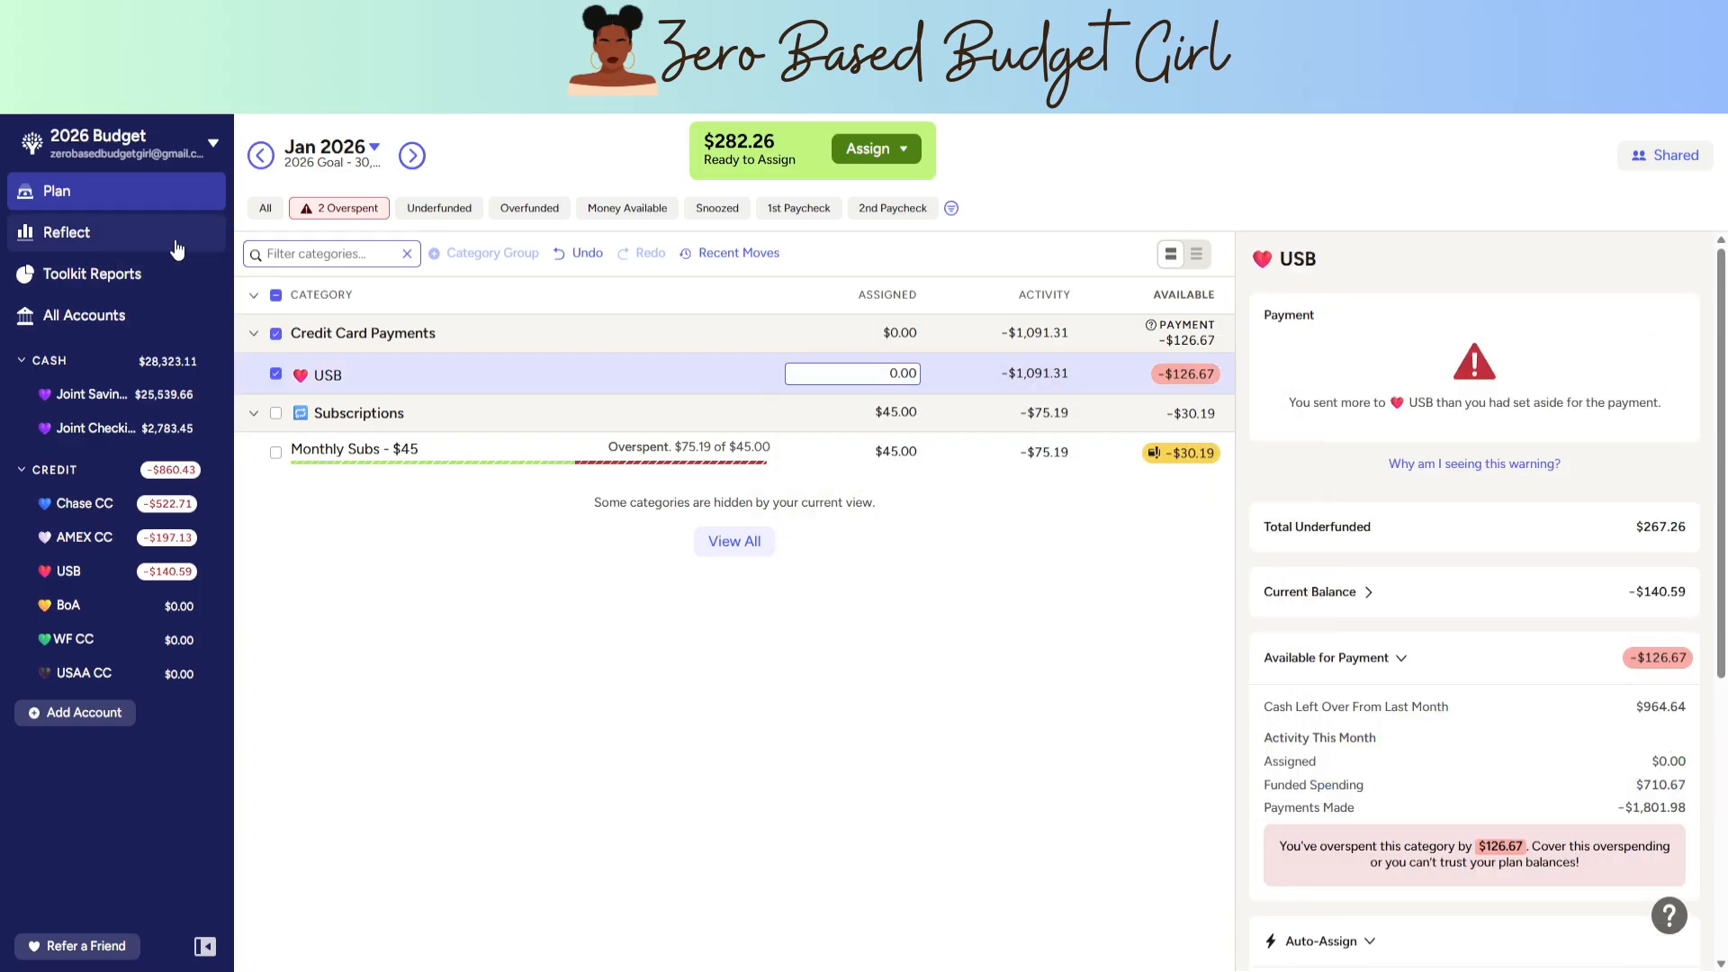
click(263, 219)
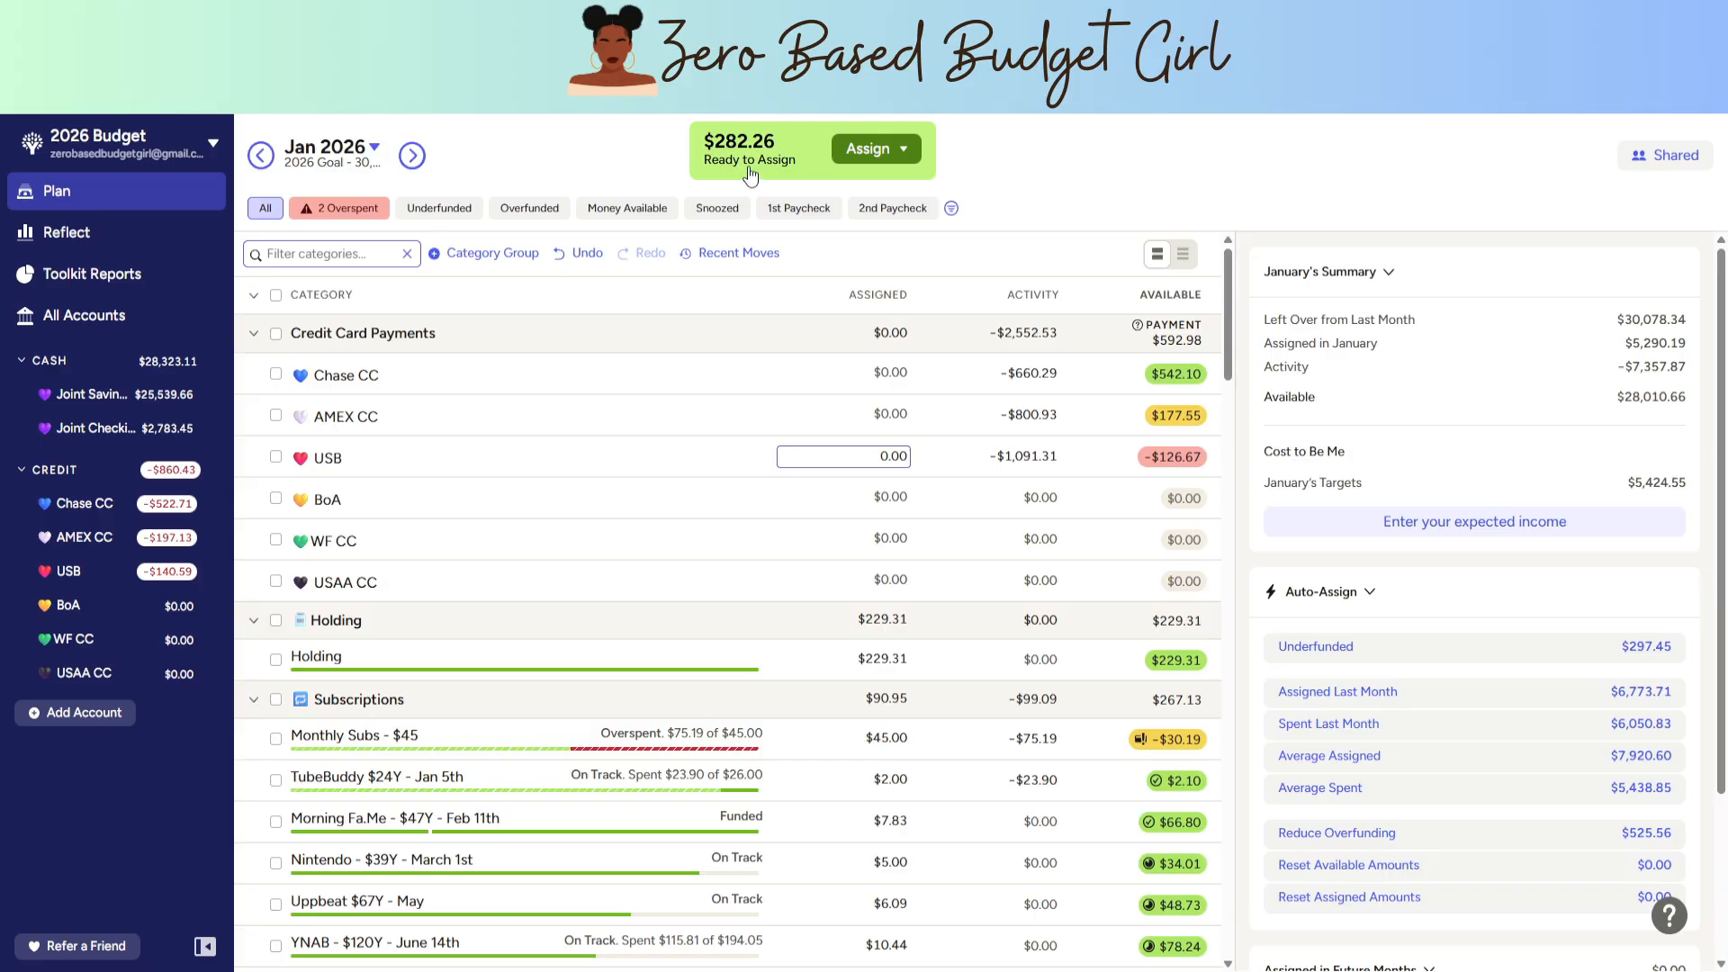
- Add 282.26 to the Holding category's assigned amount
click(901, 649)
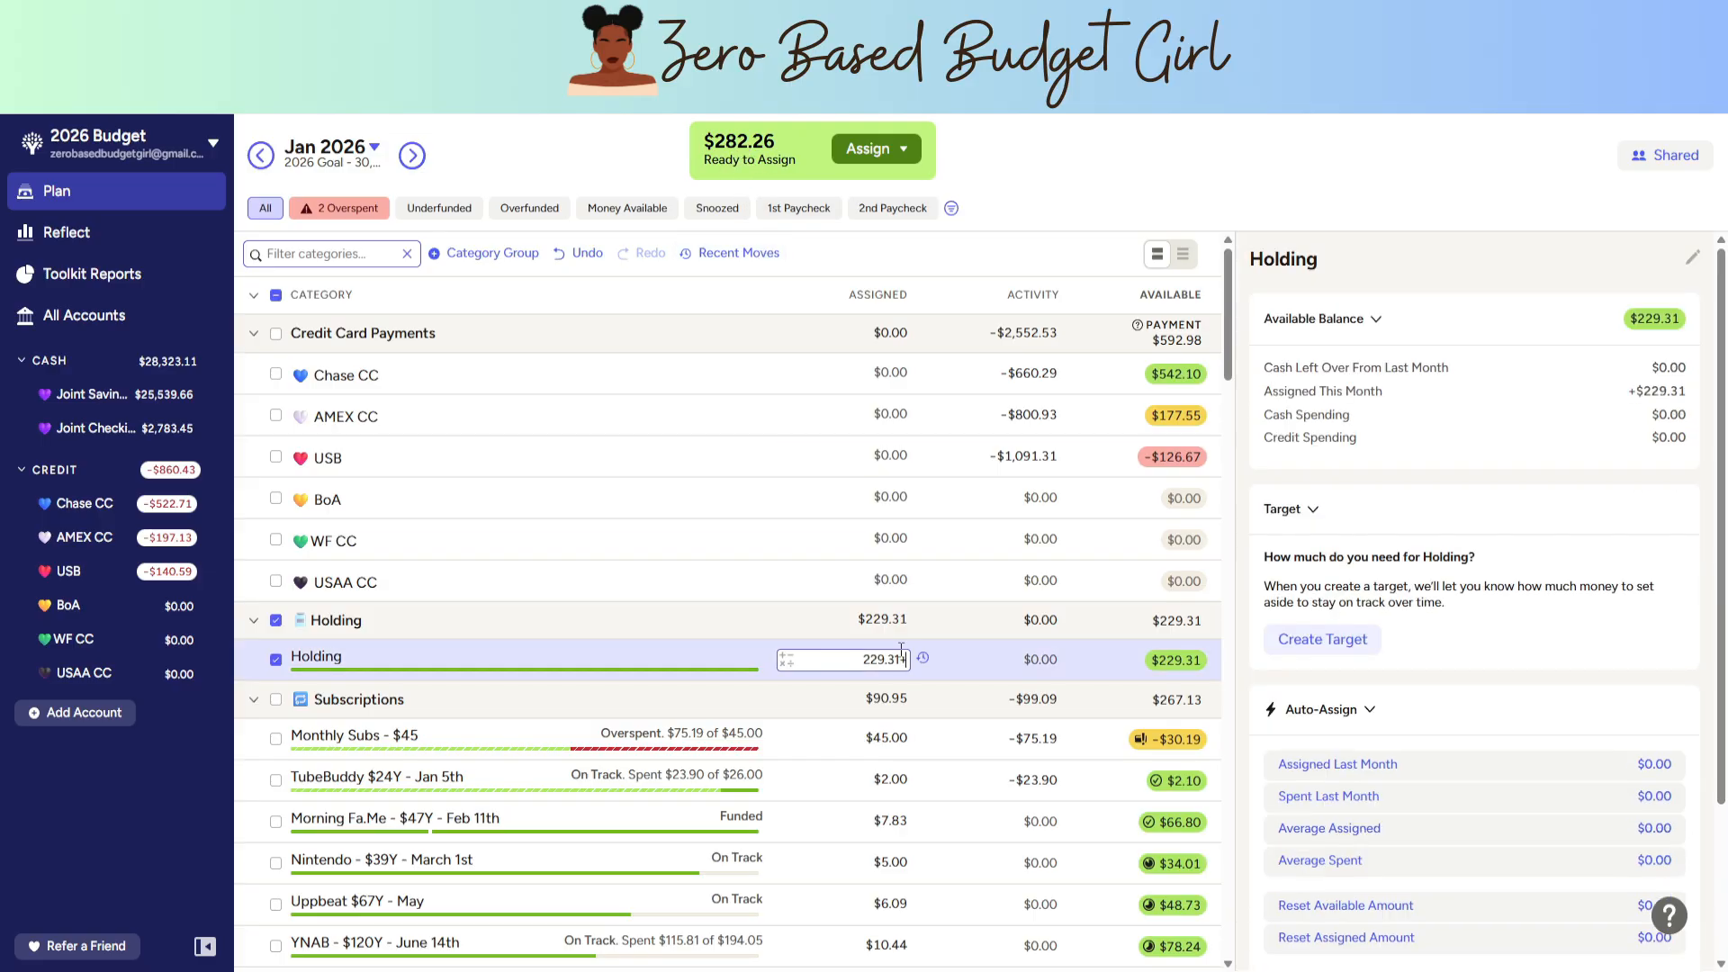
text(+282.26)
key(Return)
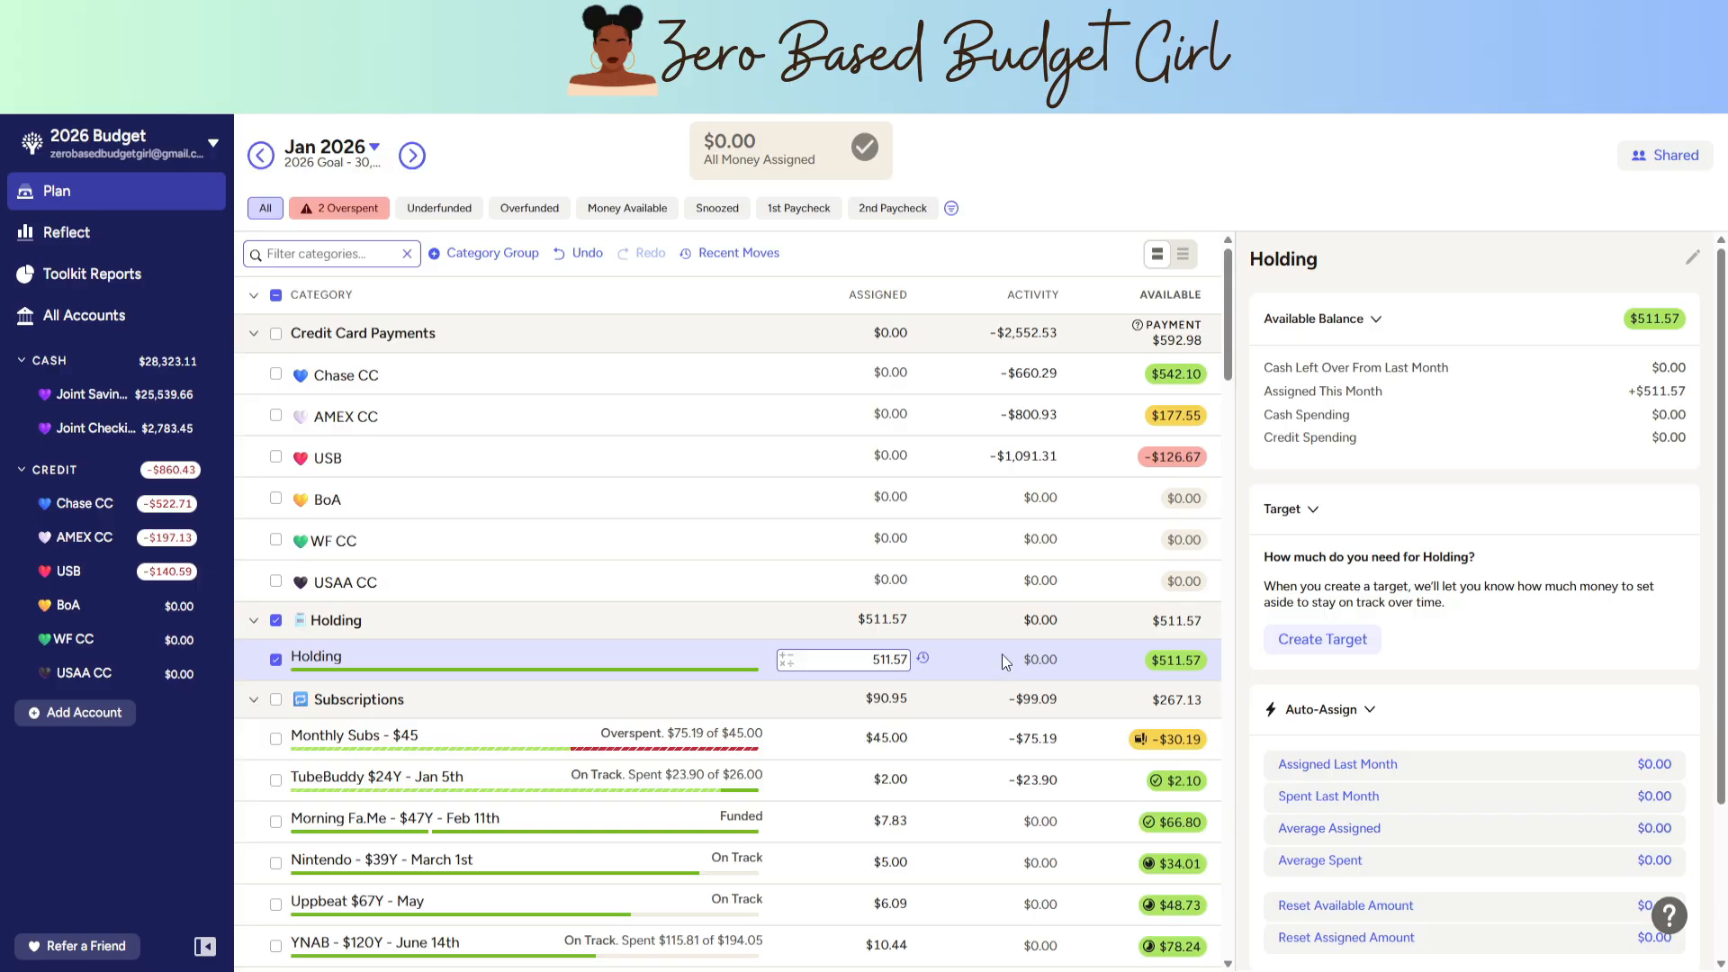
- Reduce the assigned amount of the Groceries Week 5 category to 60
scroll(517, 688, down, 6)
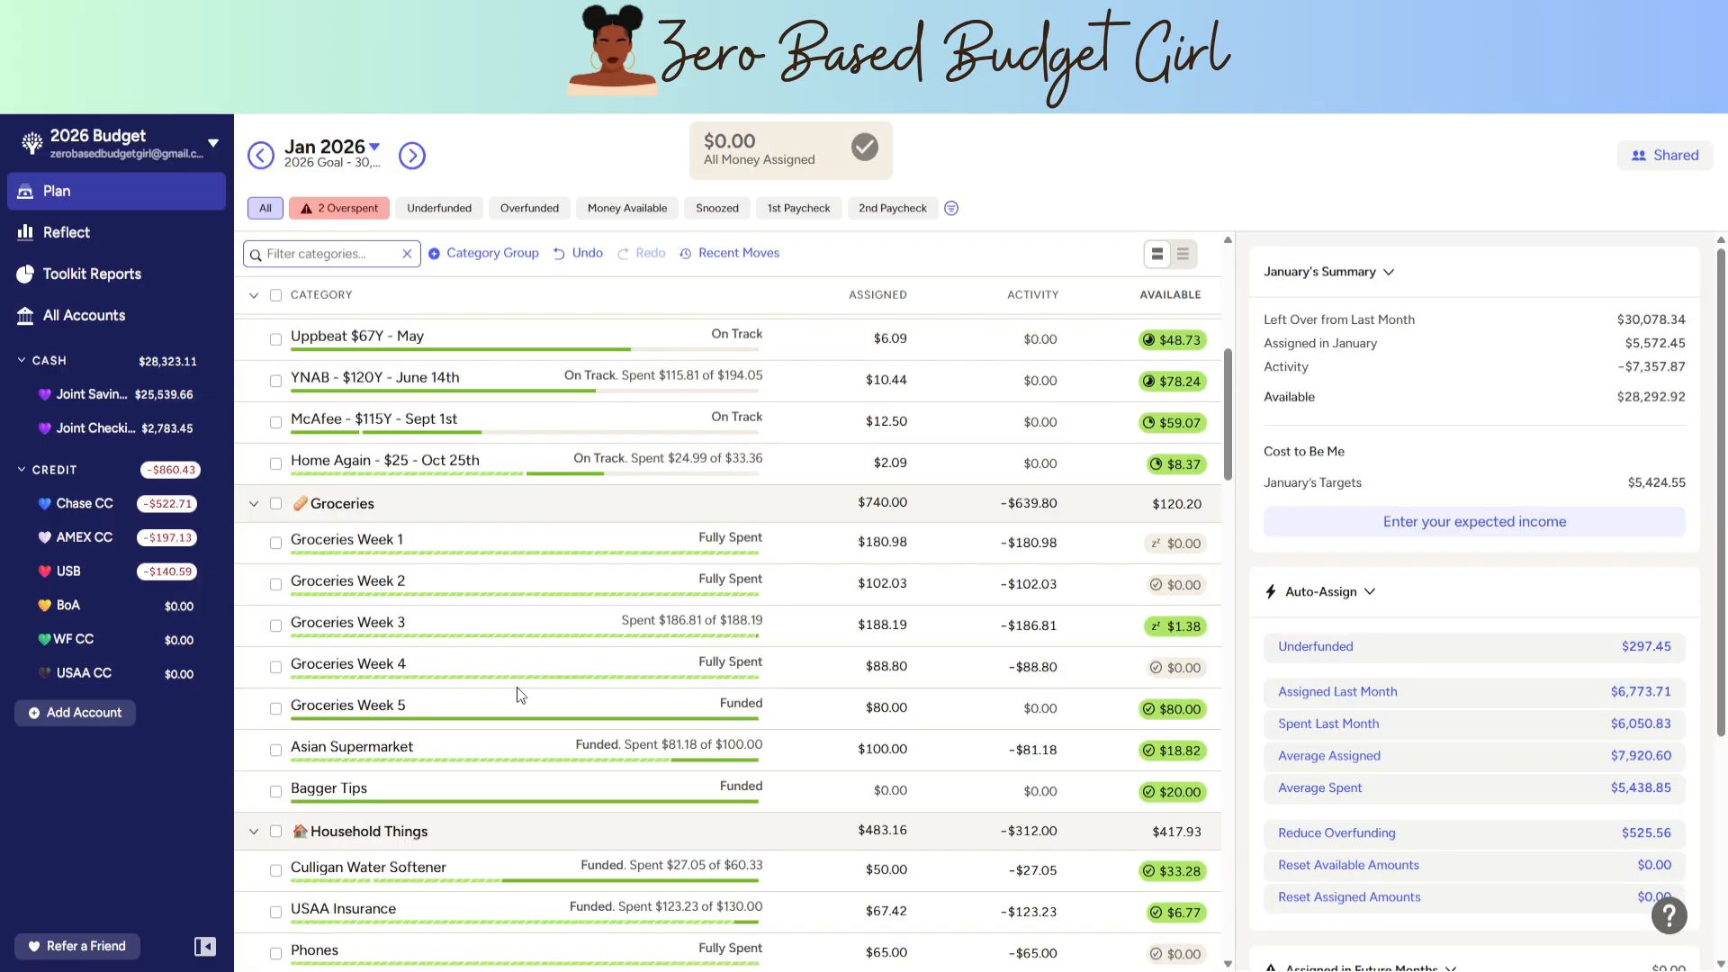
click(521, 706)
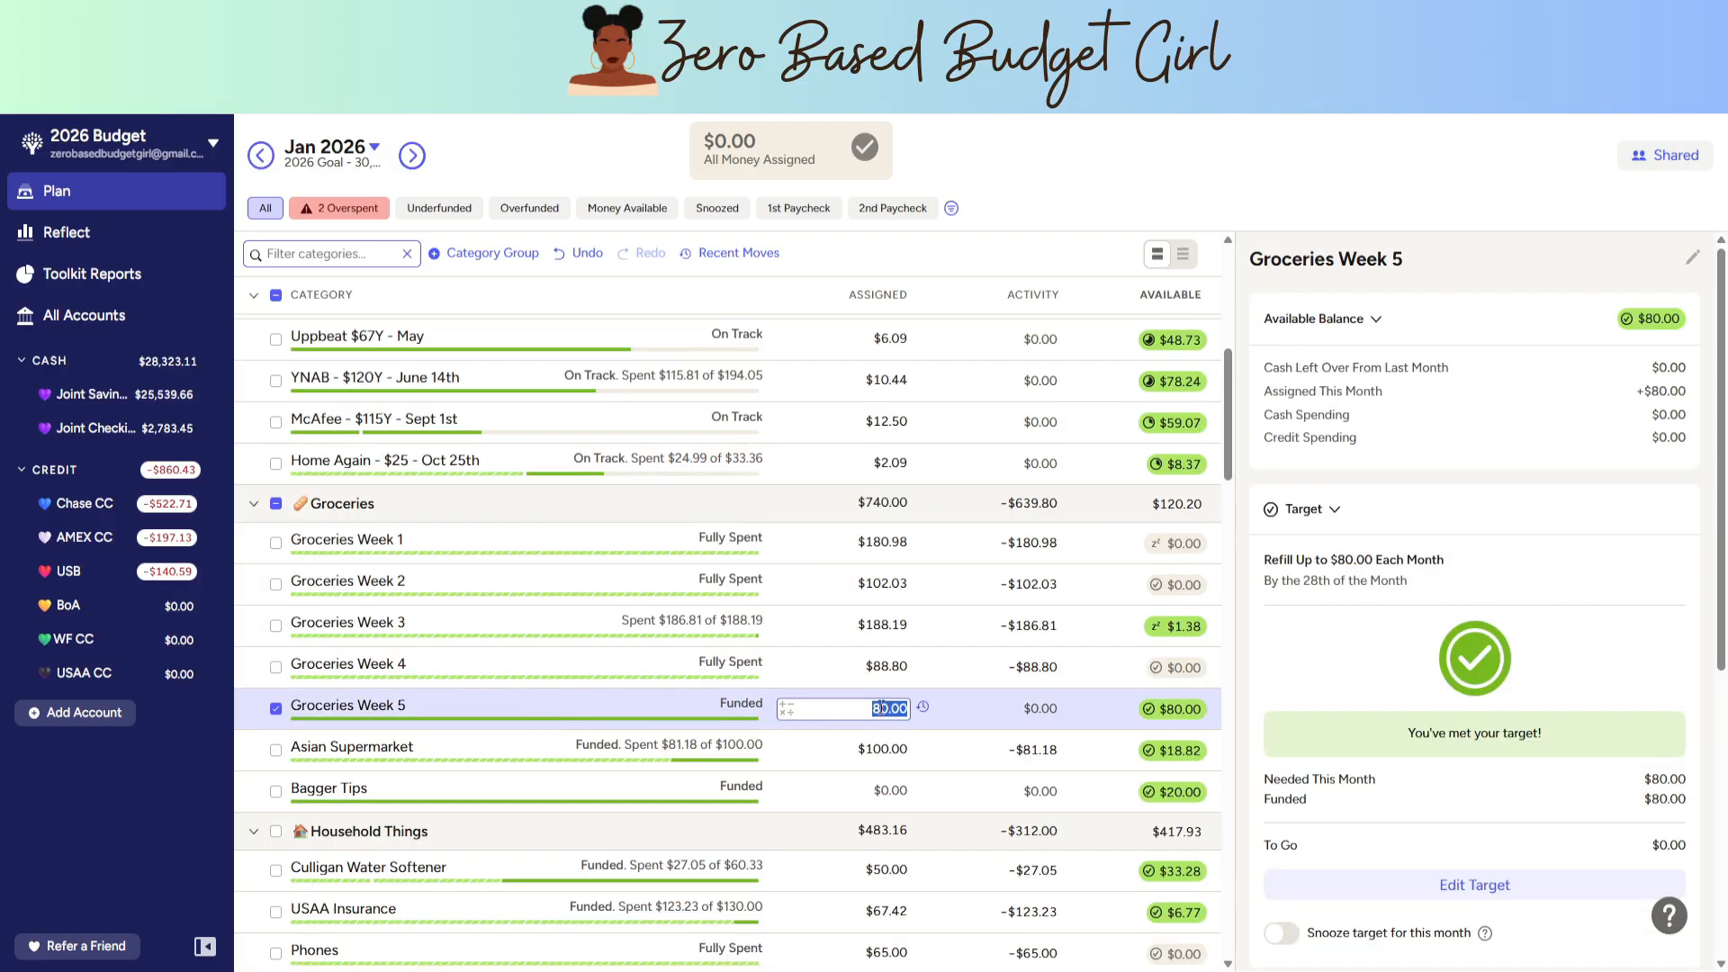
text(60)
key(Return)
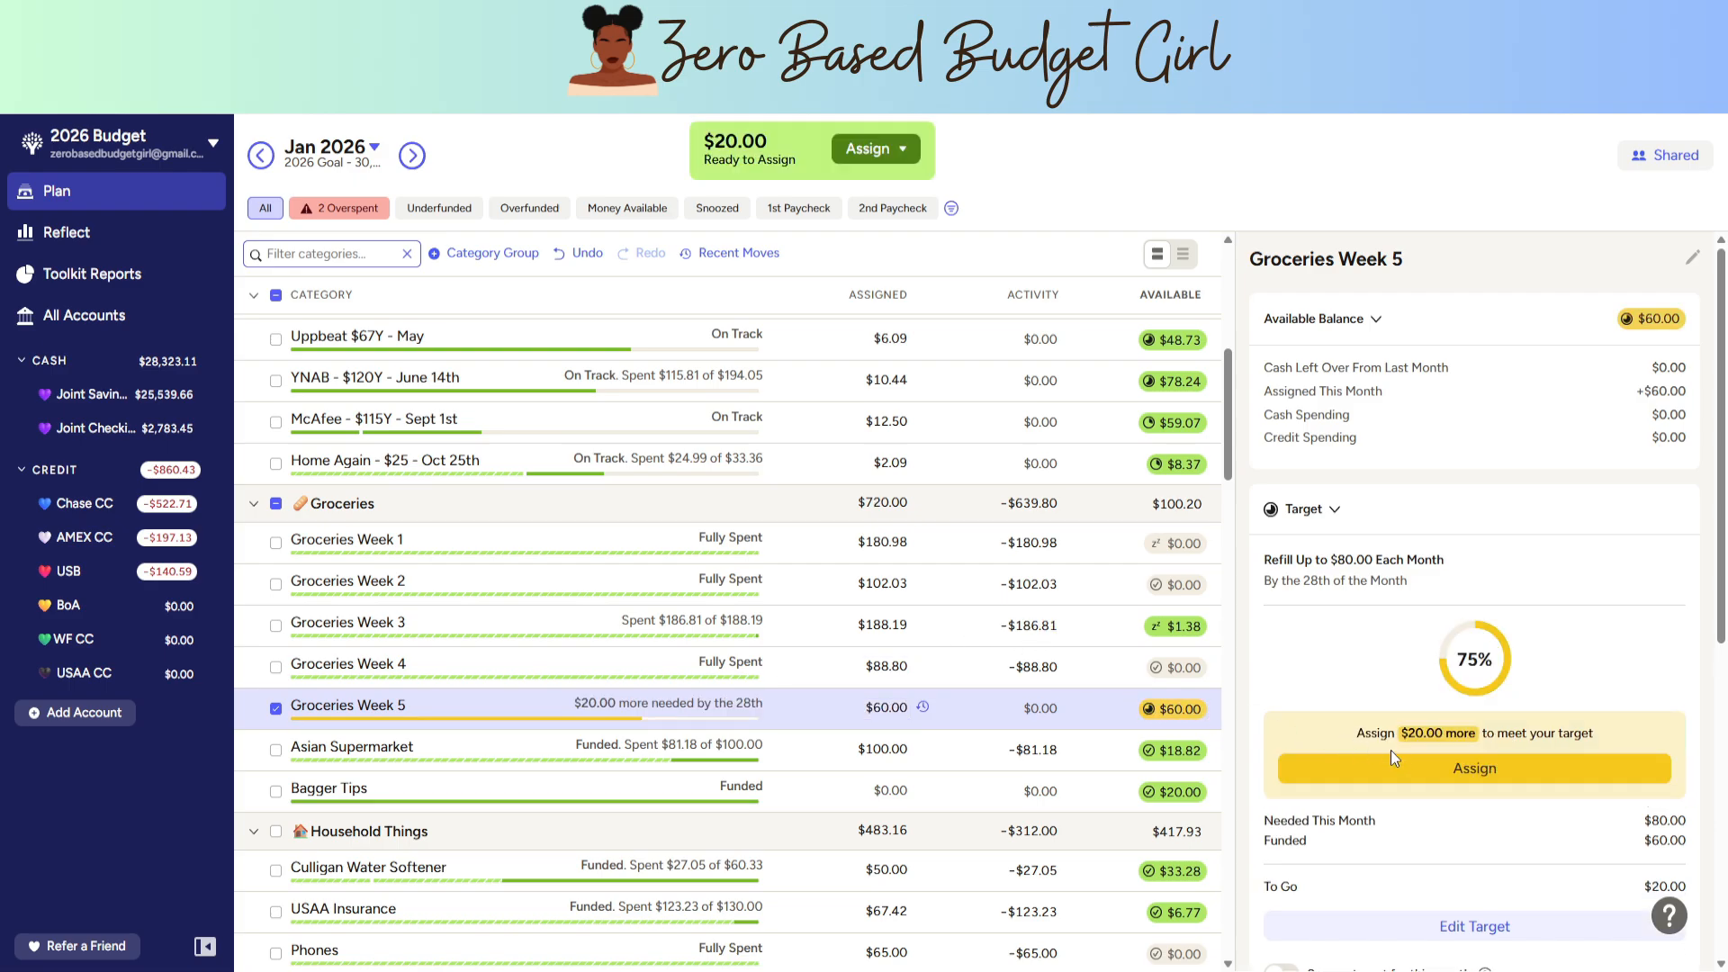
- Change the monthly target of Groceries Week 5 to $60.00 and save it
scroll(1415, 888, down, 2)
click(1399, 832)
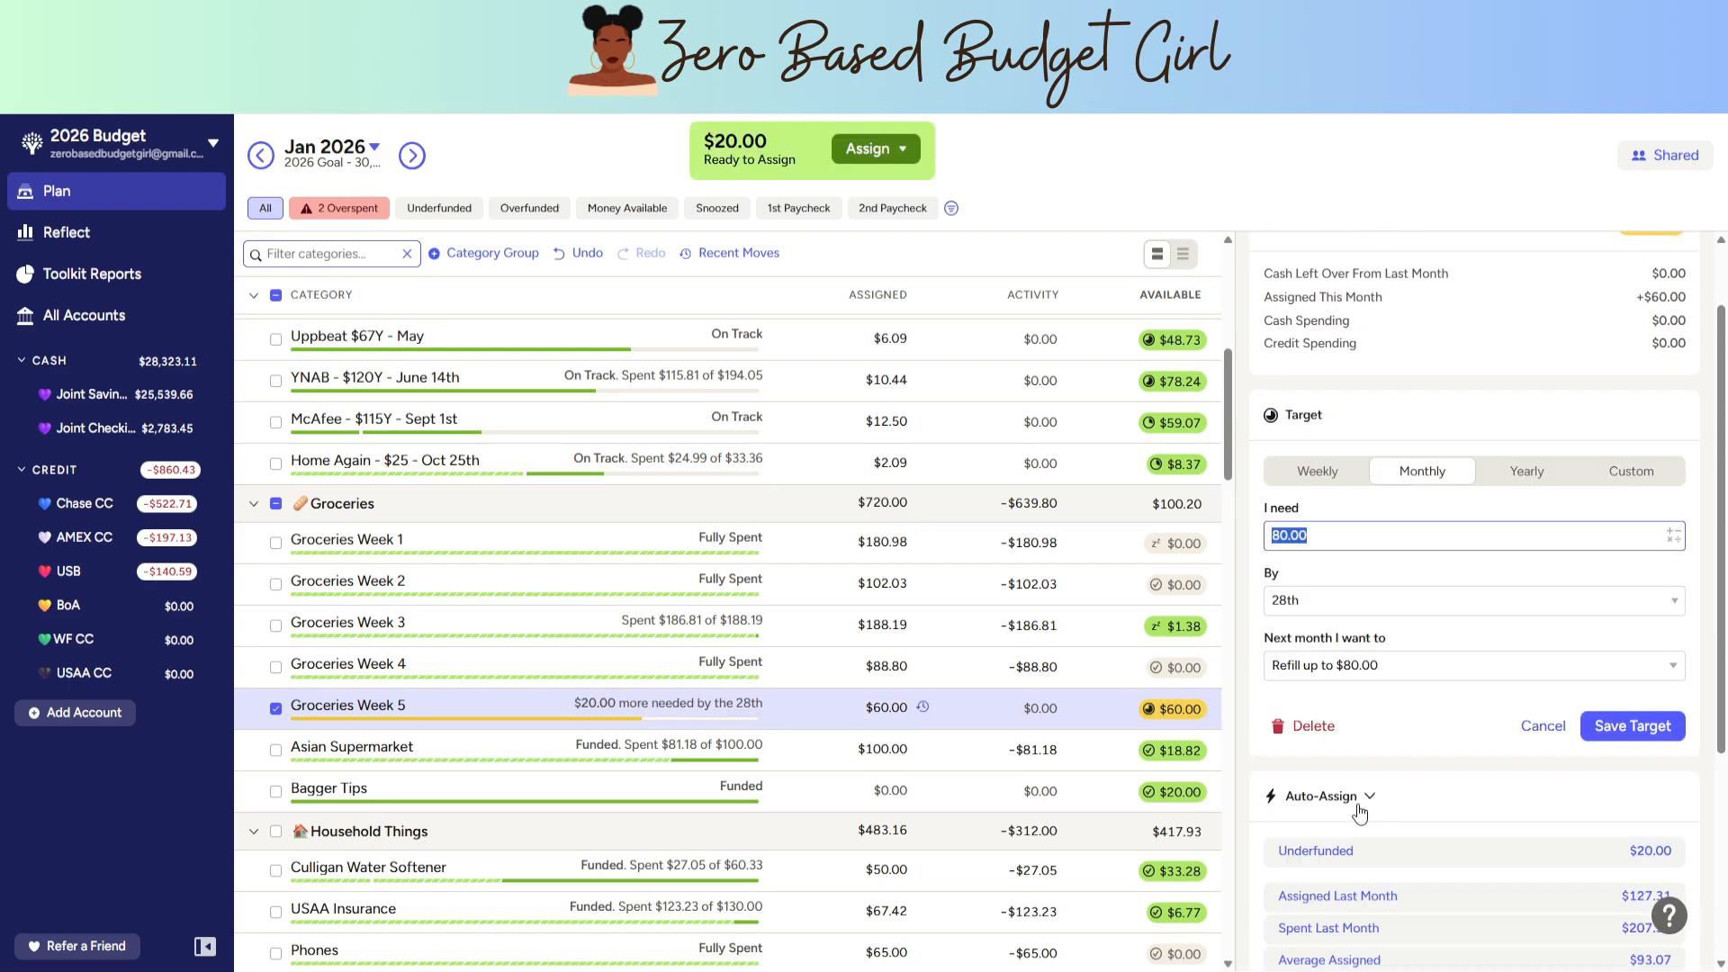
text(60)
click(1482, 724)
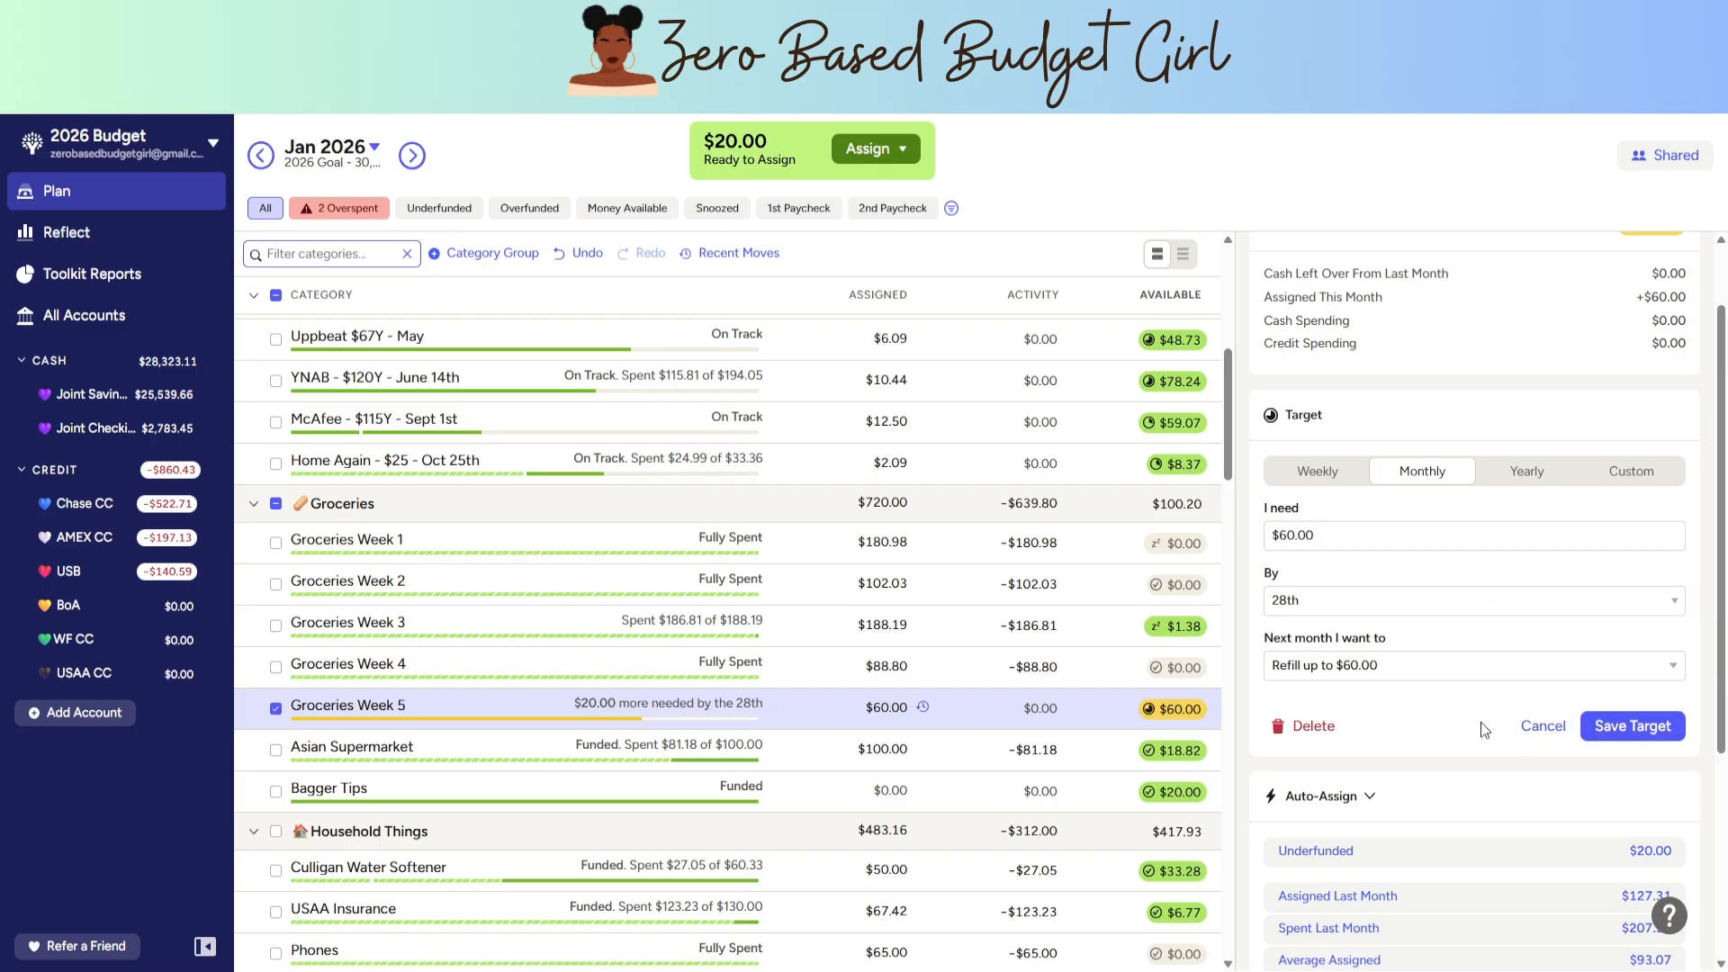
click(1618, 731)
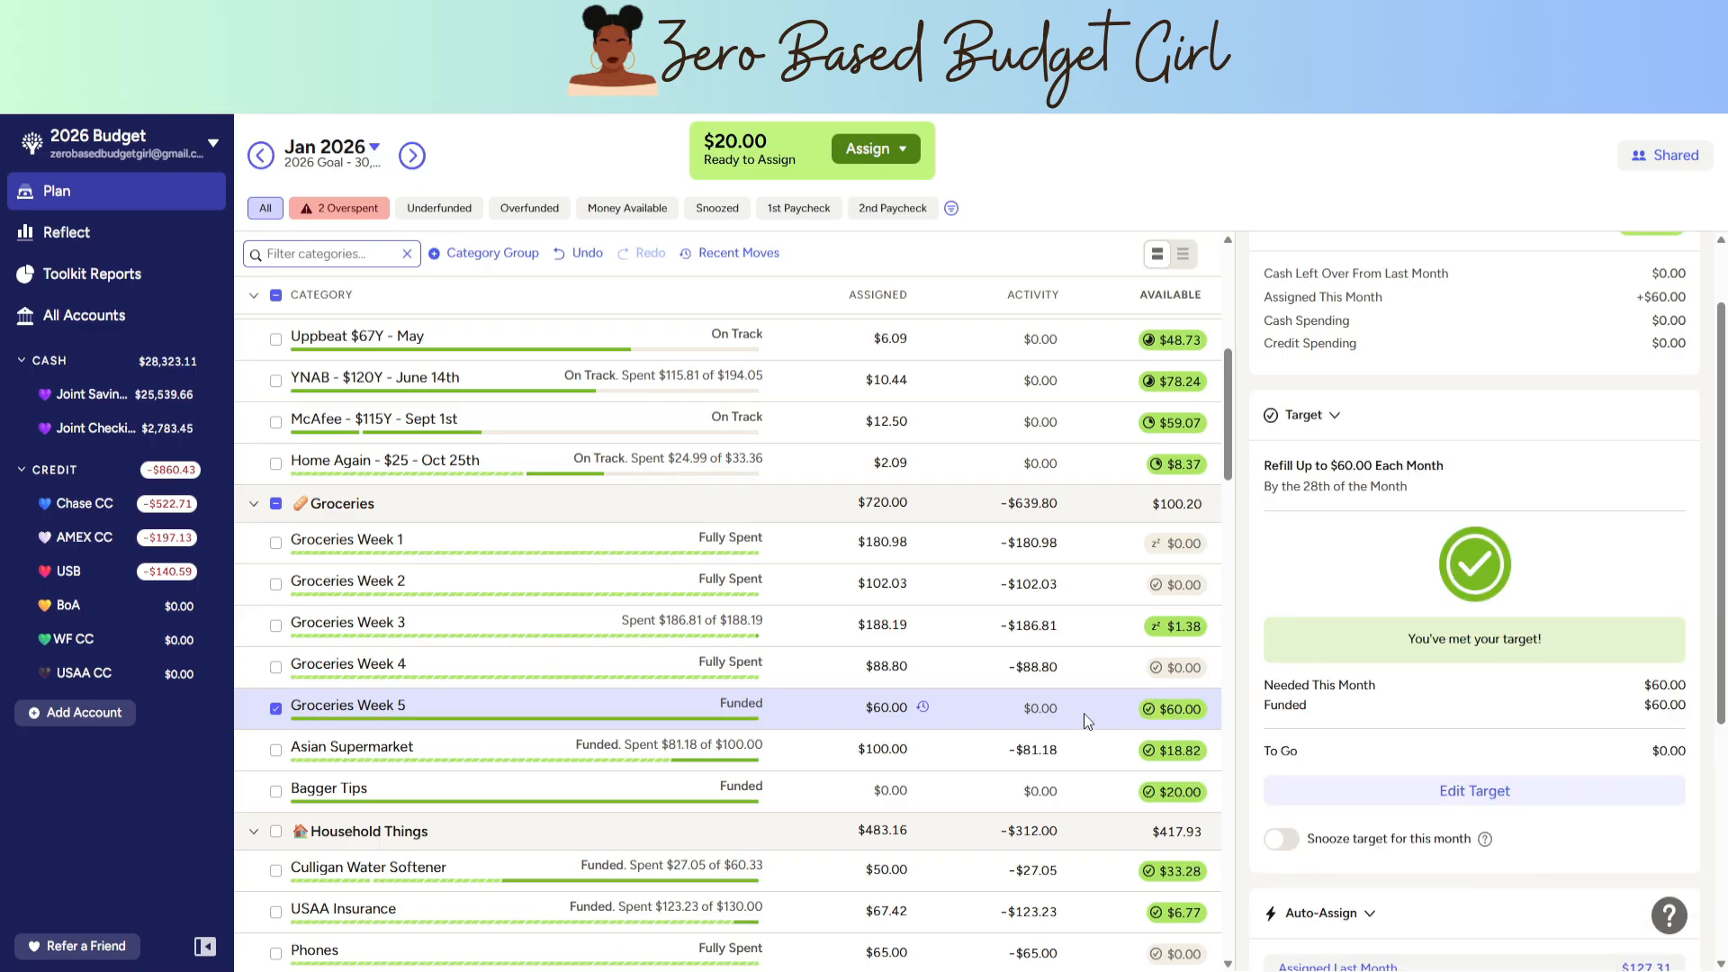
- Clear the Kids Savings Account's assigned amount to zero and snooze its target for this month
scroll(1110, 723, down, 10)
click(879, 859)
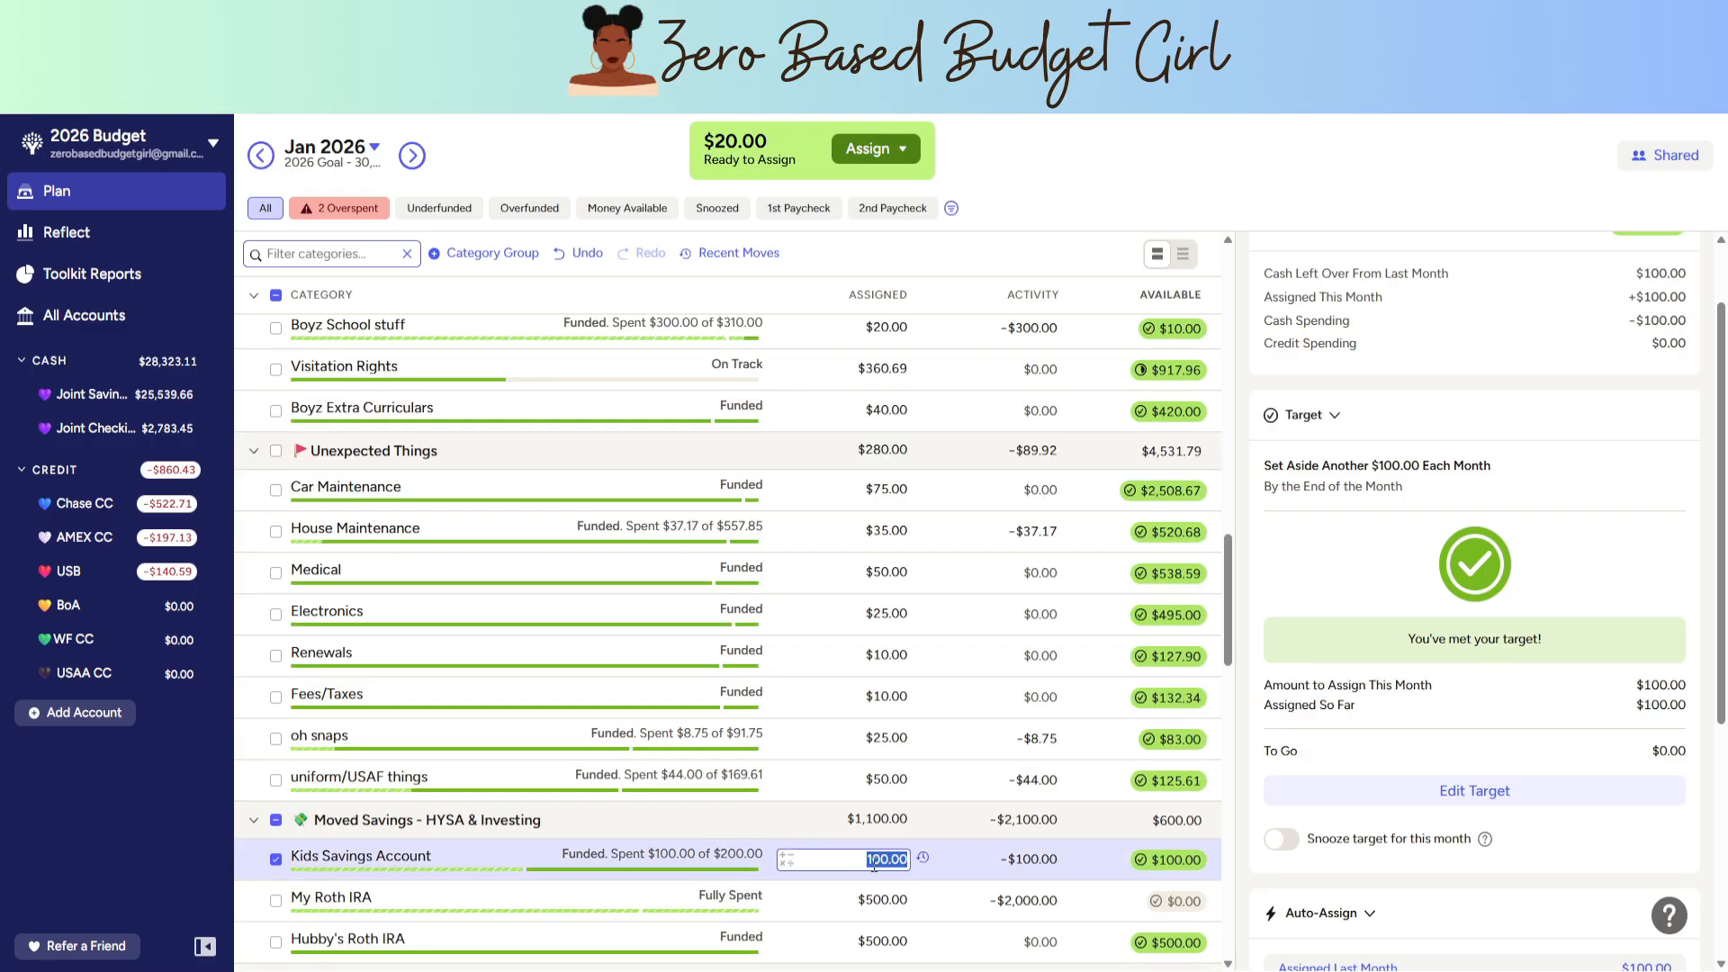
key(BackSpace)
key(Return)
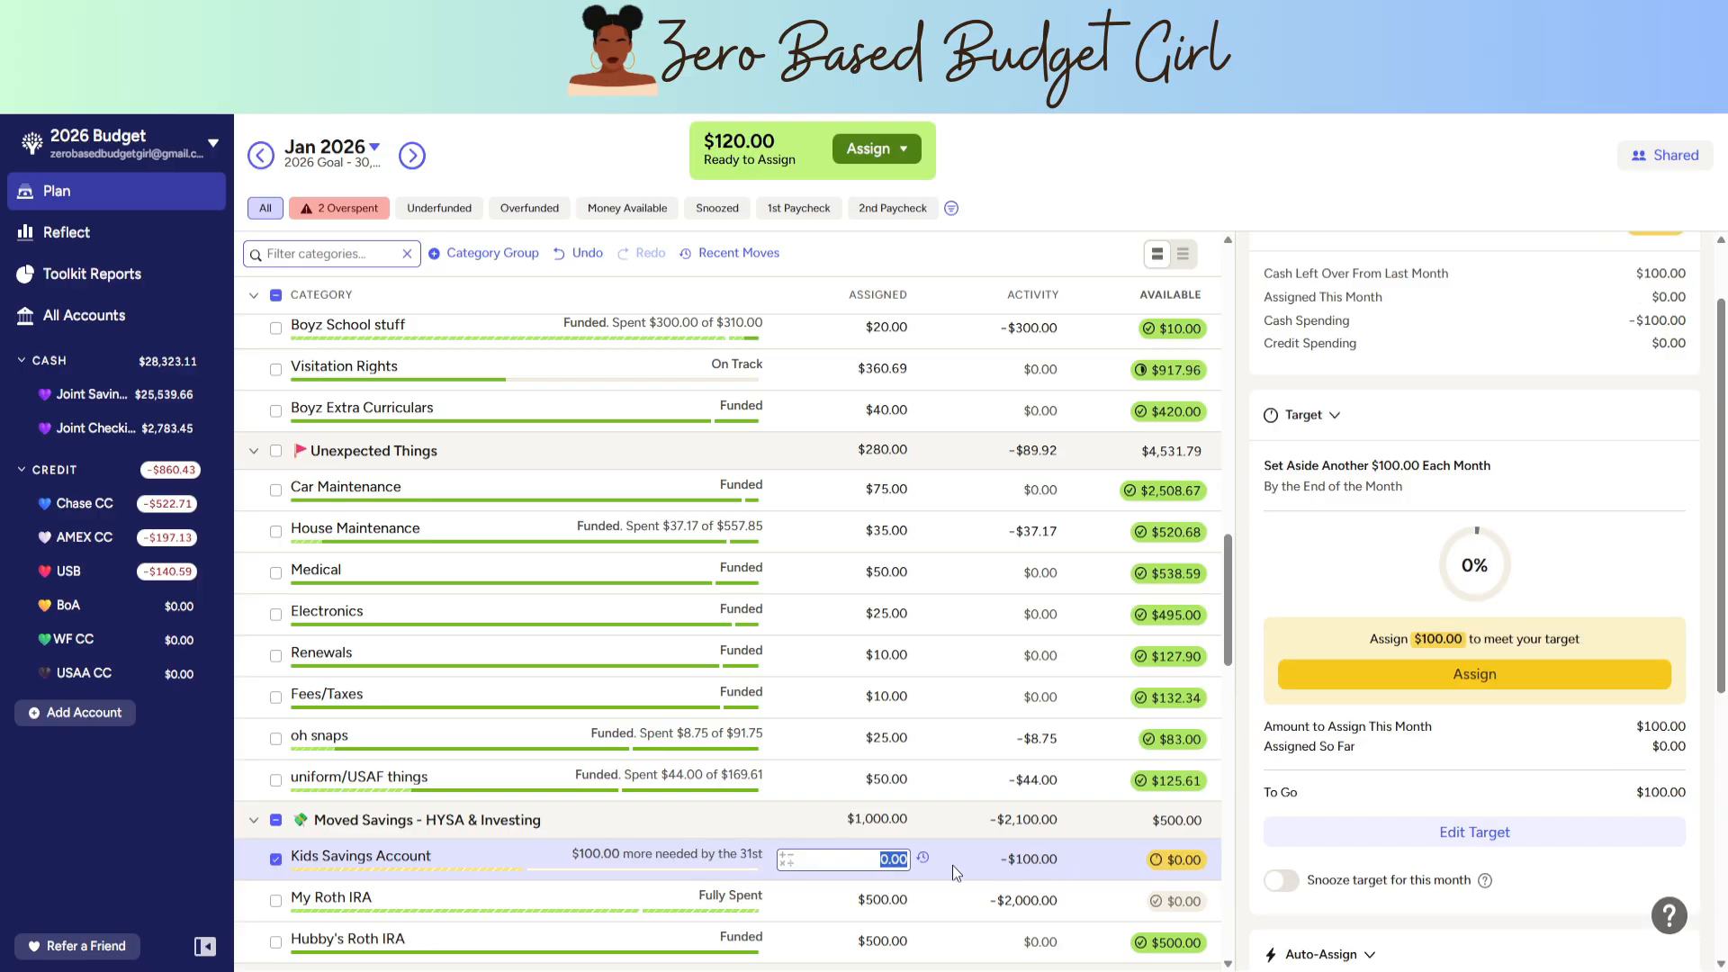
click(1286, 883)
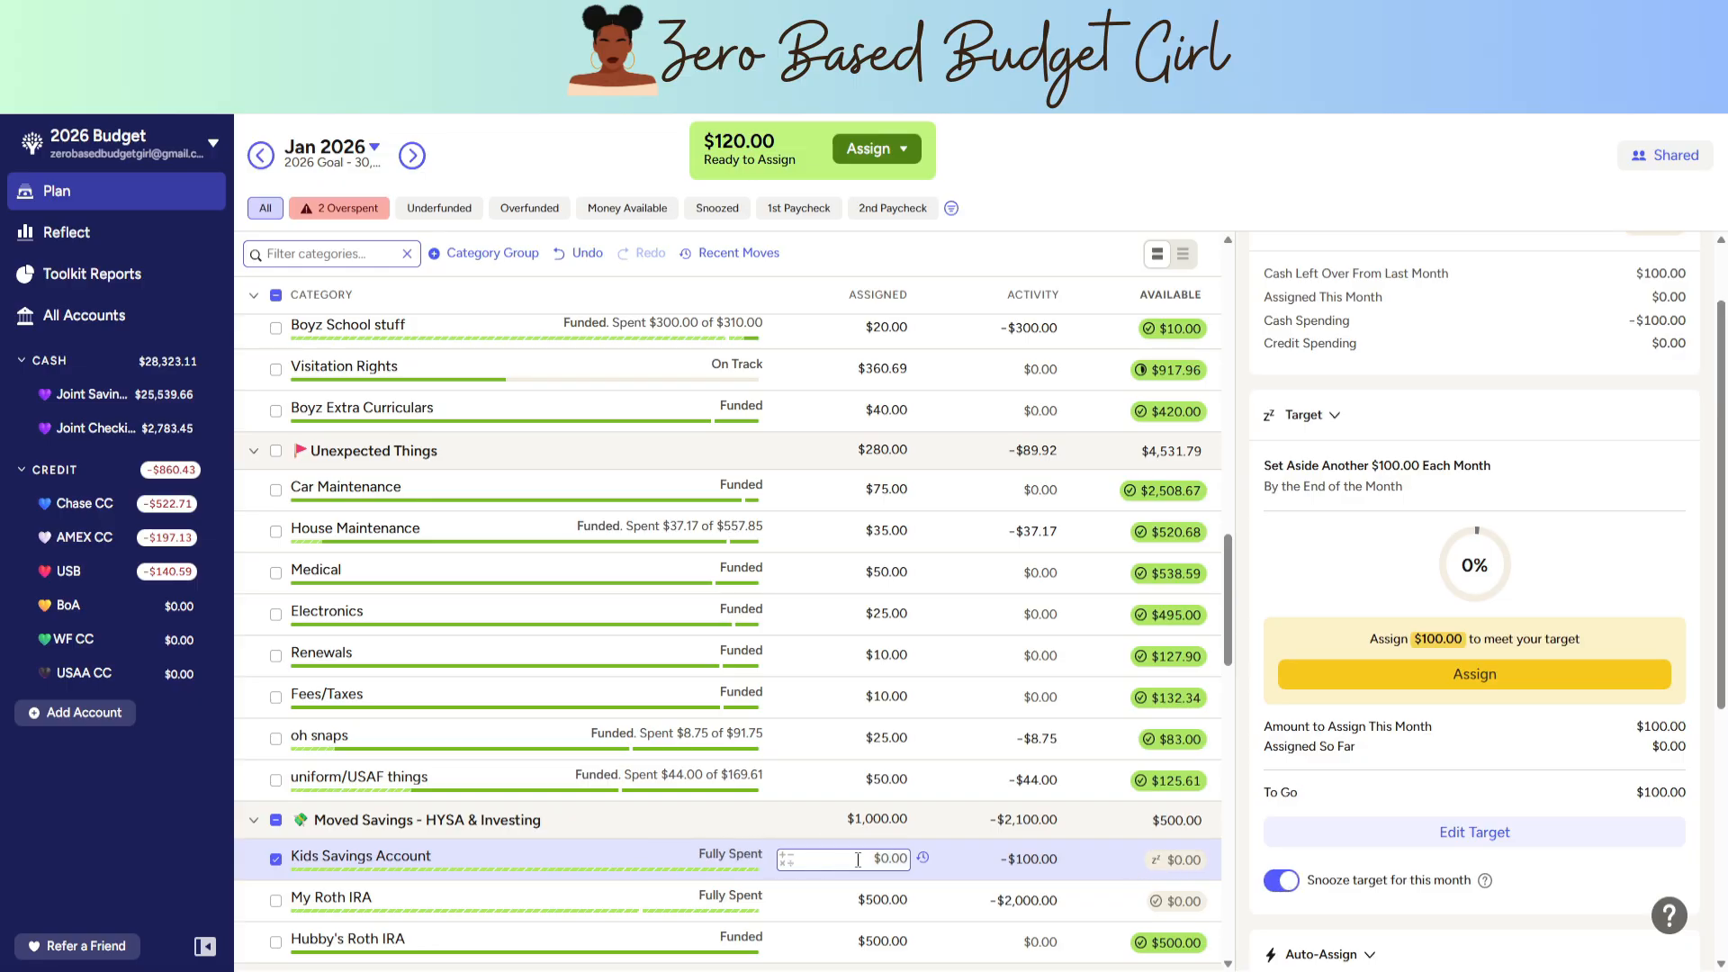
- Recategorize the 1.05 apple transaction in Chase CC from My Fun Money to Monthly Subs - $45 and save it
scroll(967, 866, down, 1)
scroll(967, 866, down, 2)
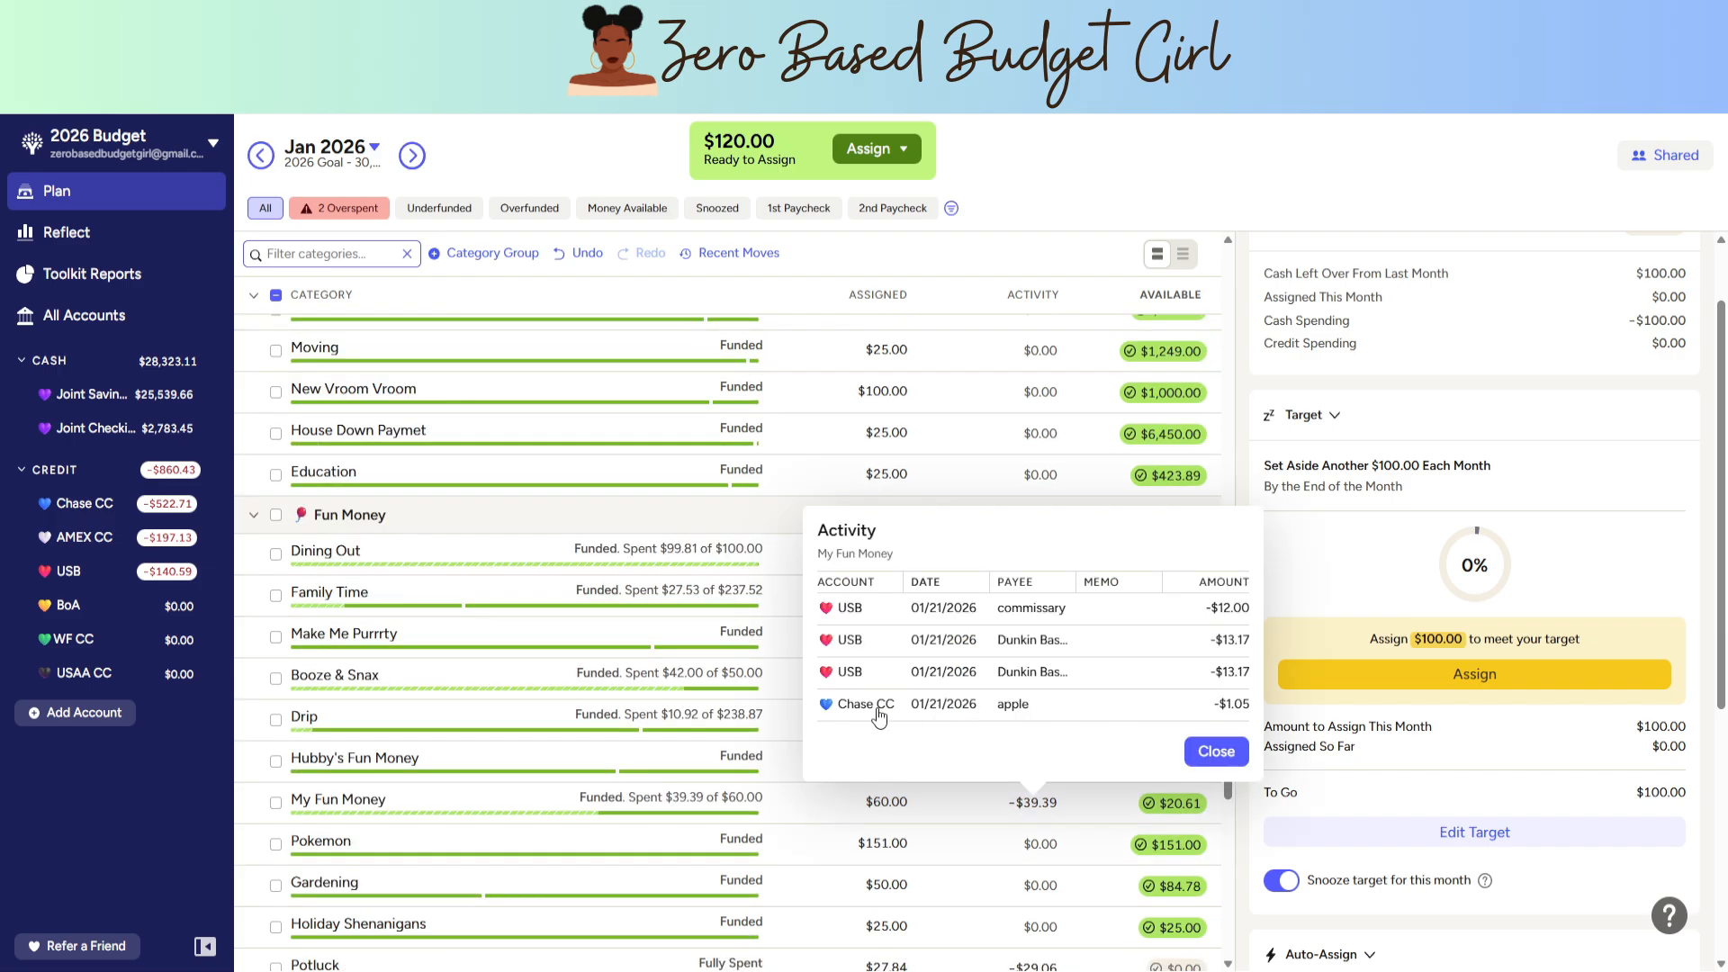
click(905, 711)
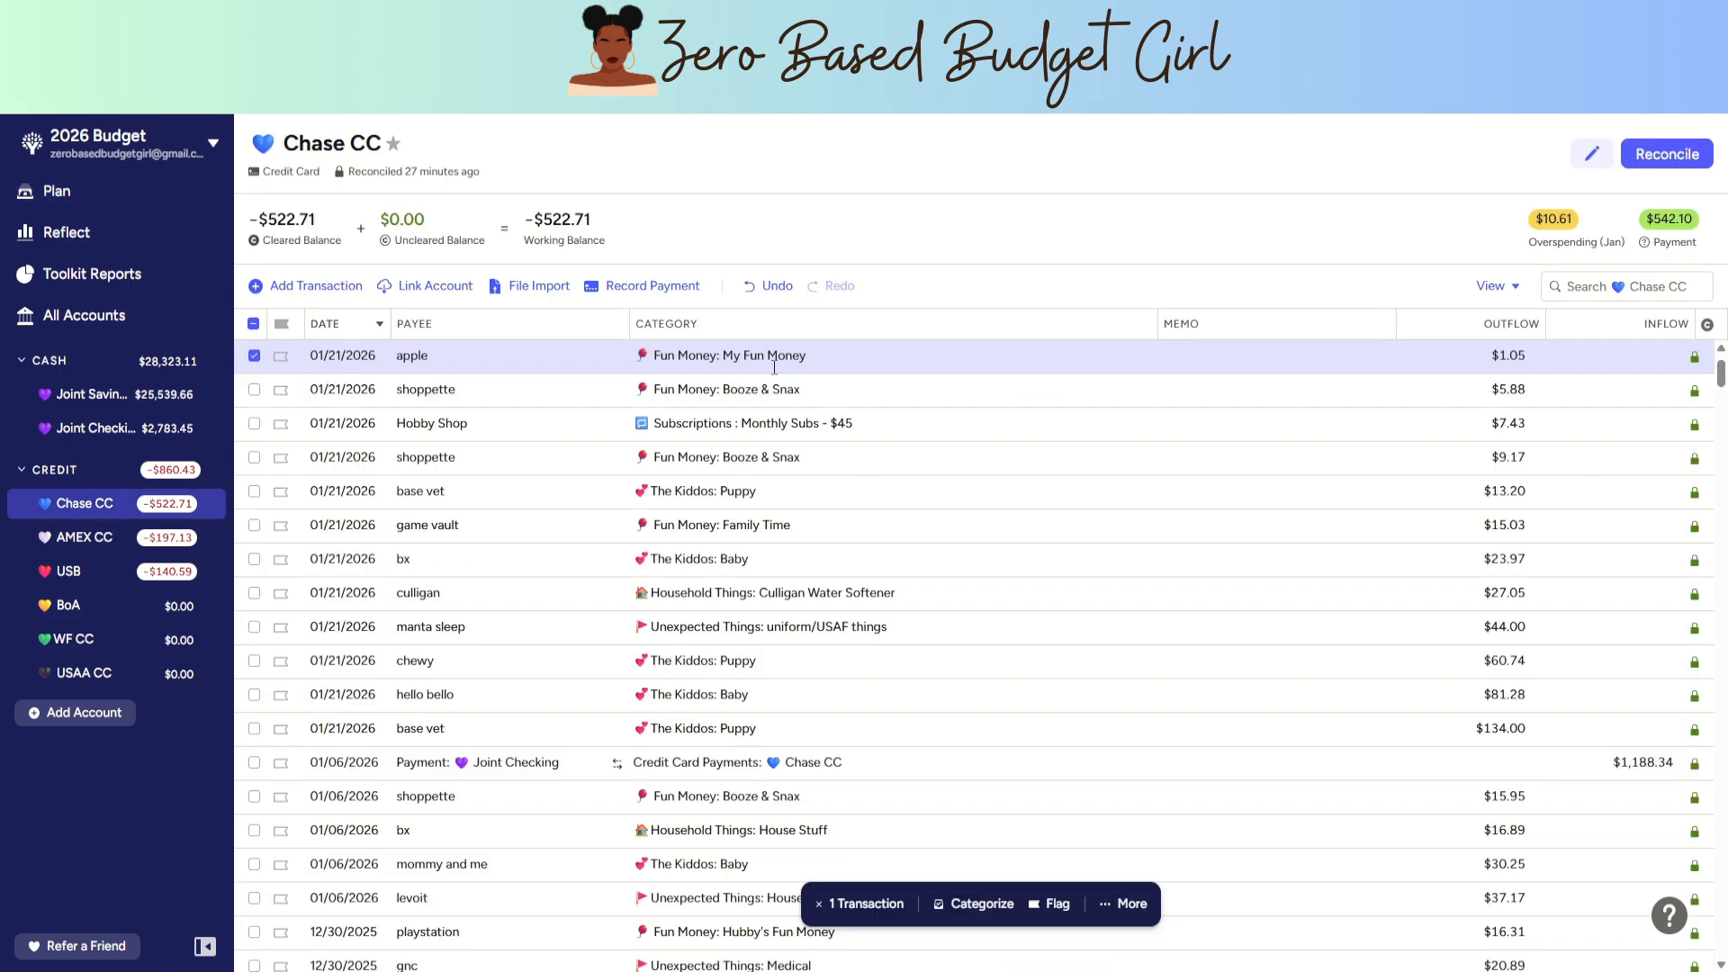
click(735, 358)
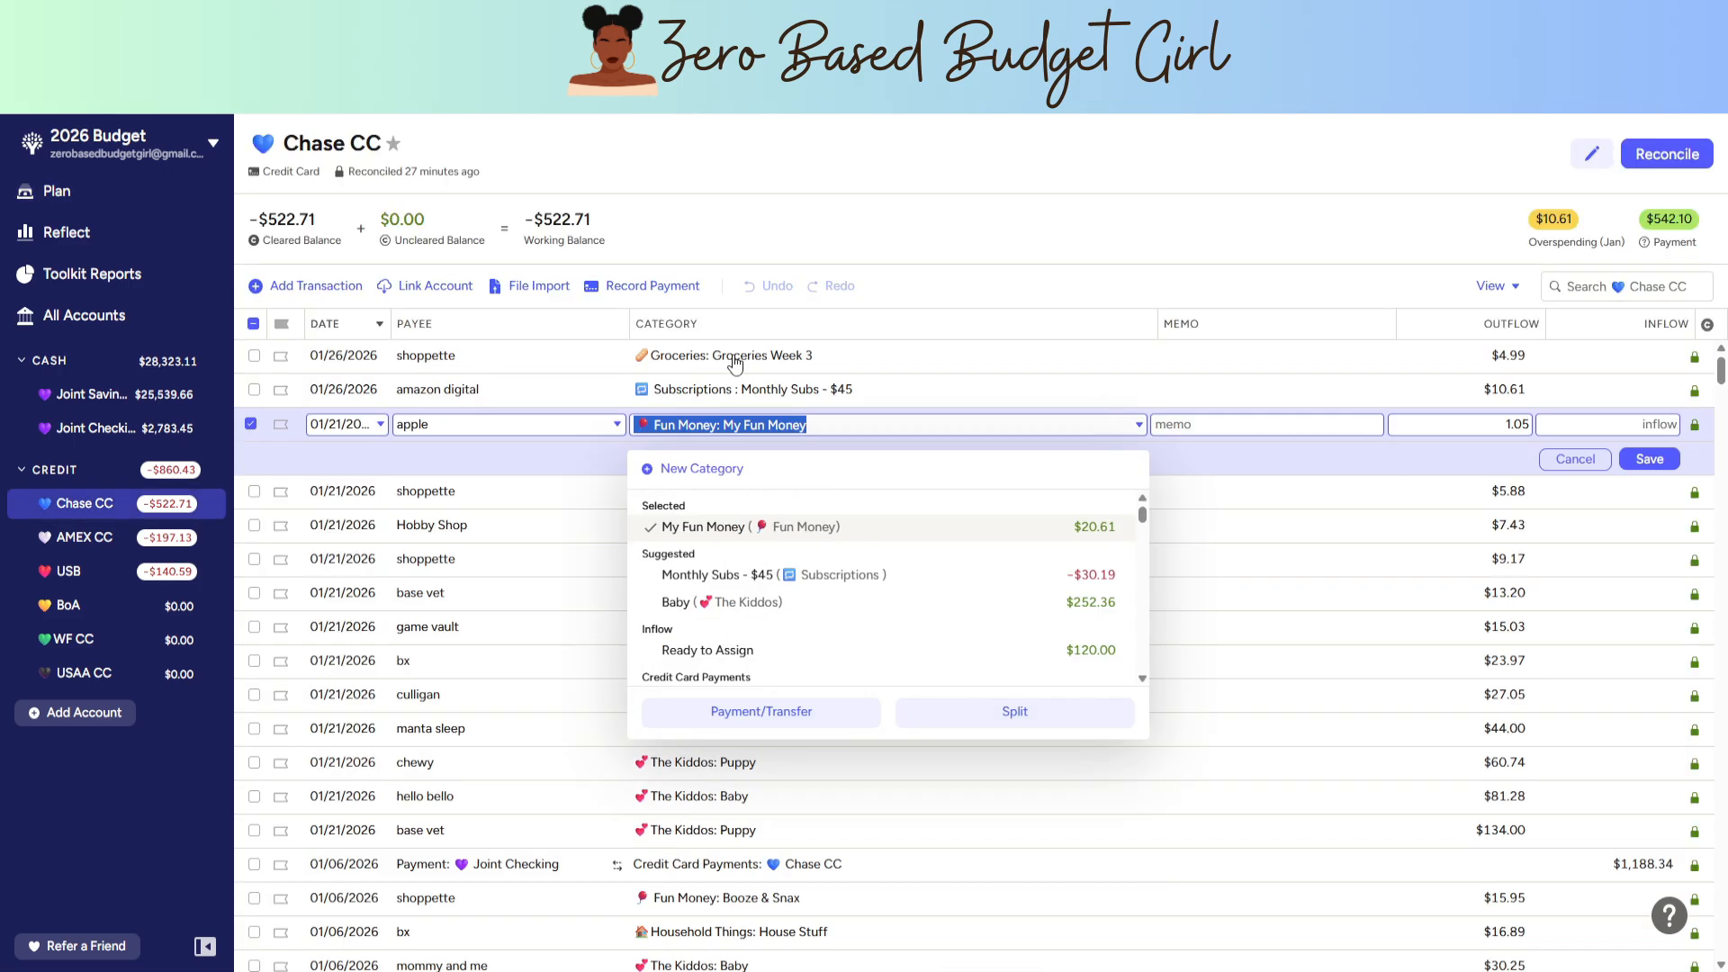
click(795, 587)
click(1653, 461)
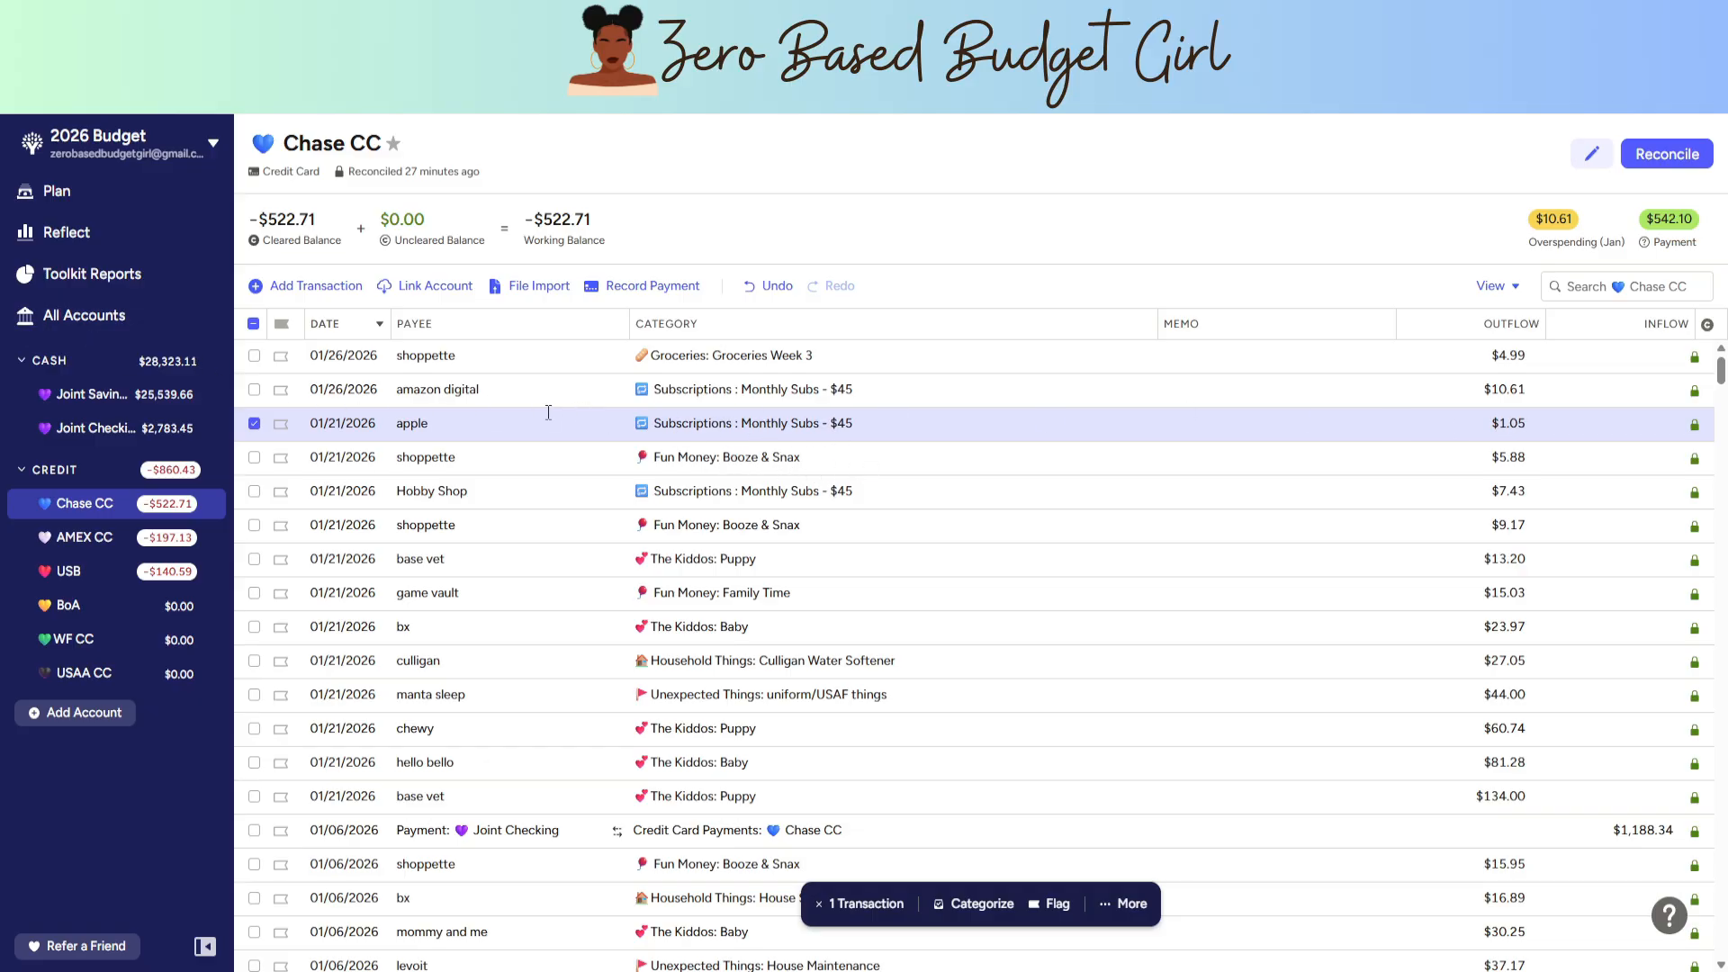
- Return to the January 2026 plan and review the savings, fun money, gifts, travel and wish categories for available money
click(57, 193)
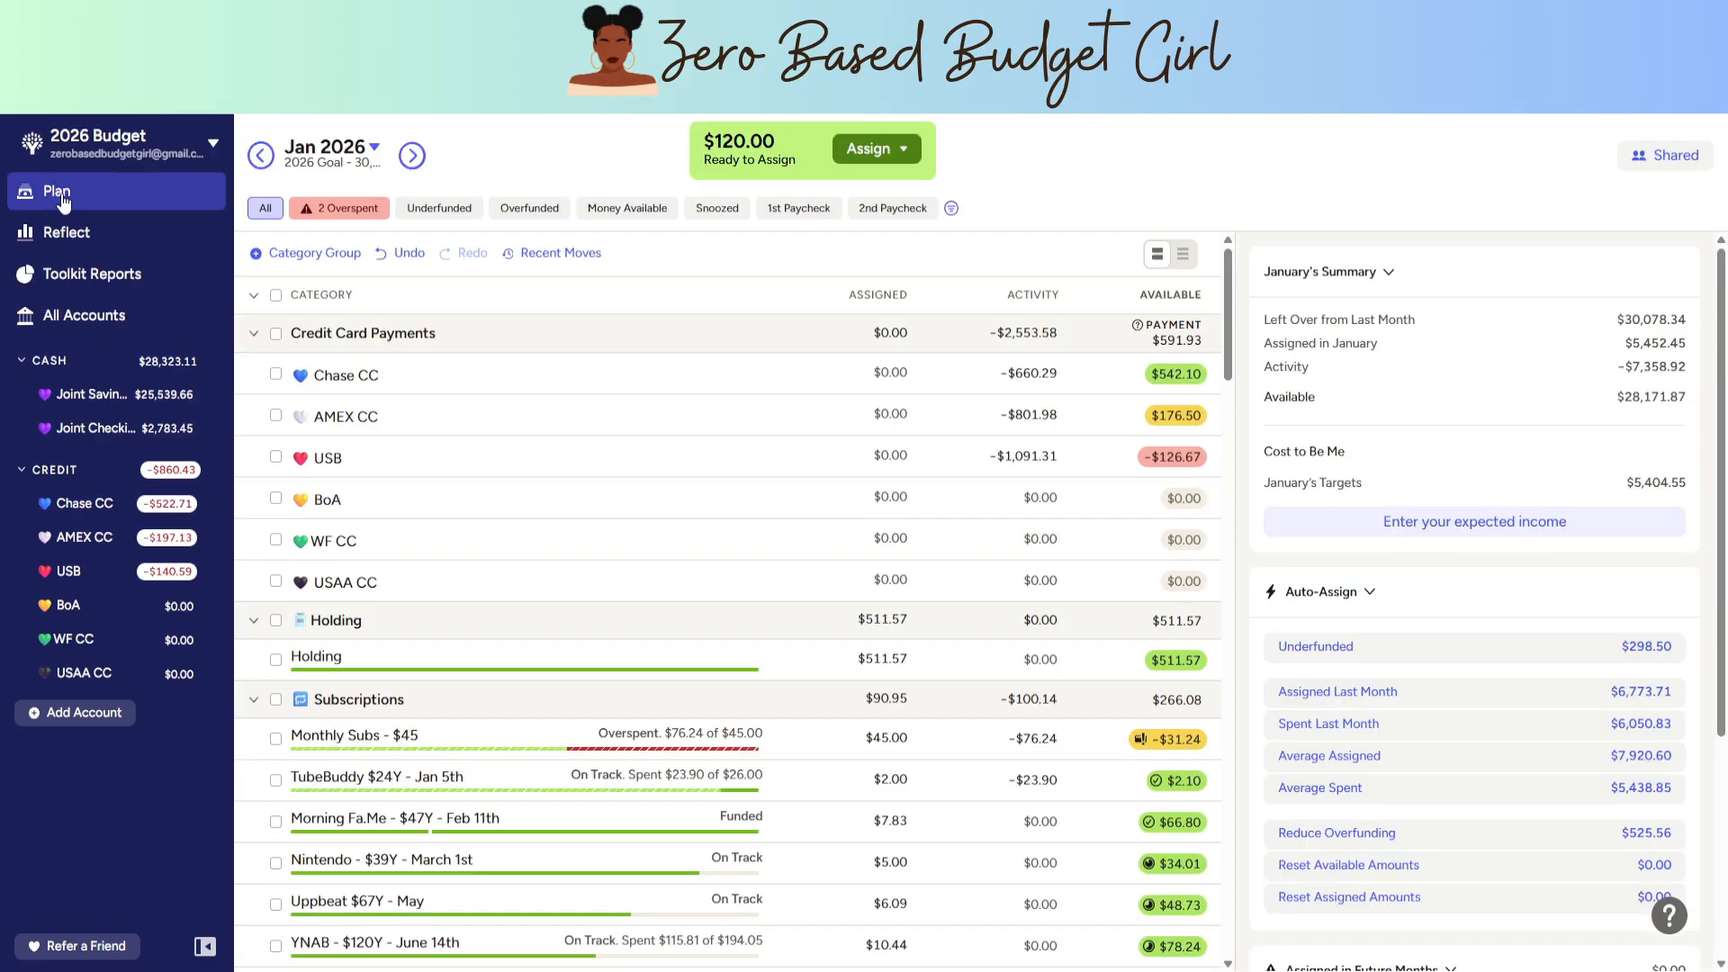
scroll(1185, 437, down, 20)
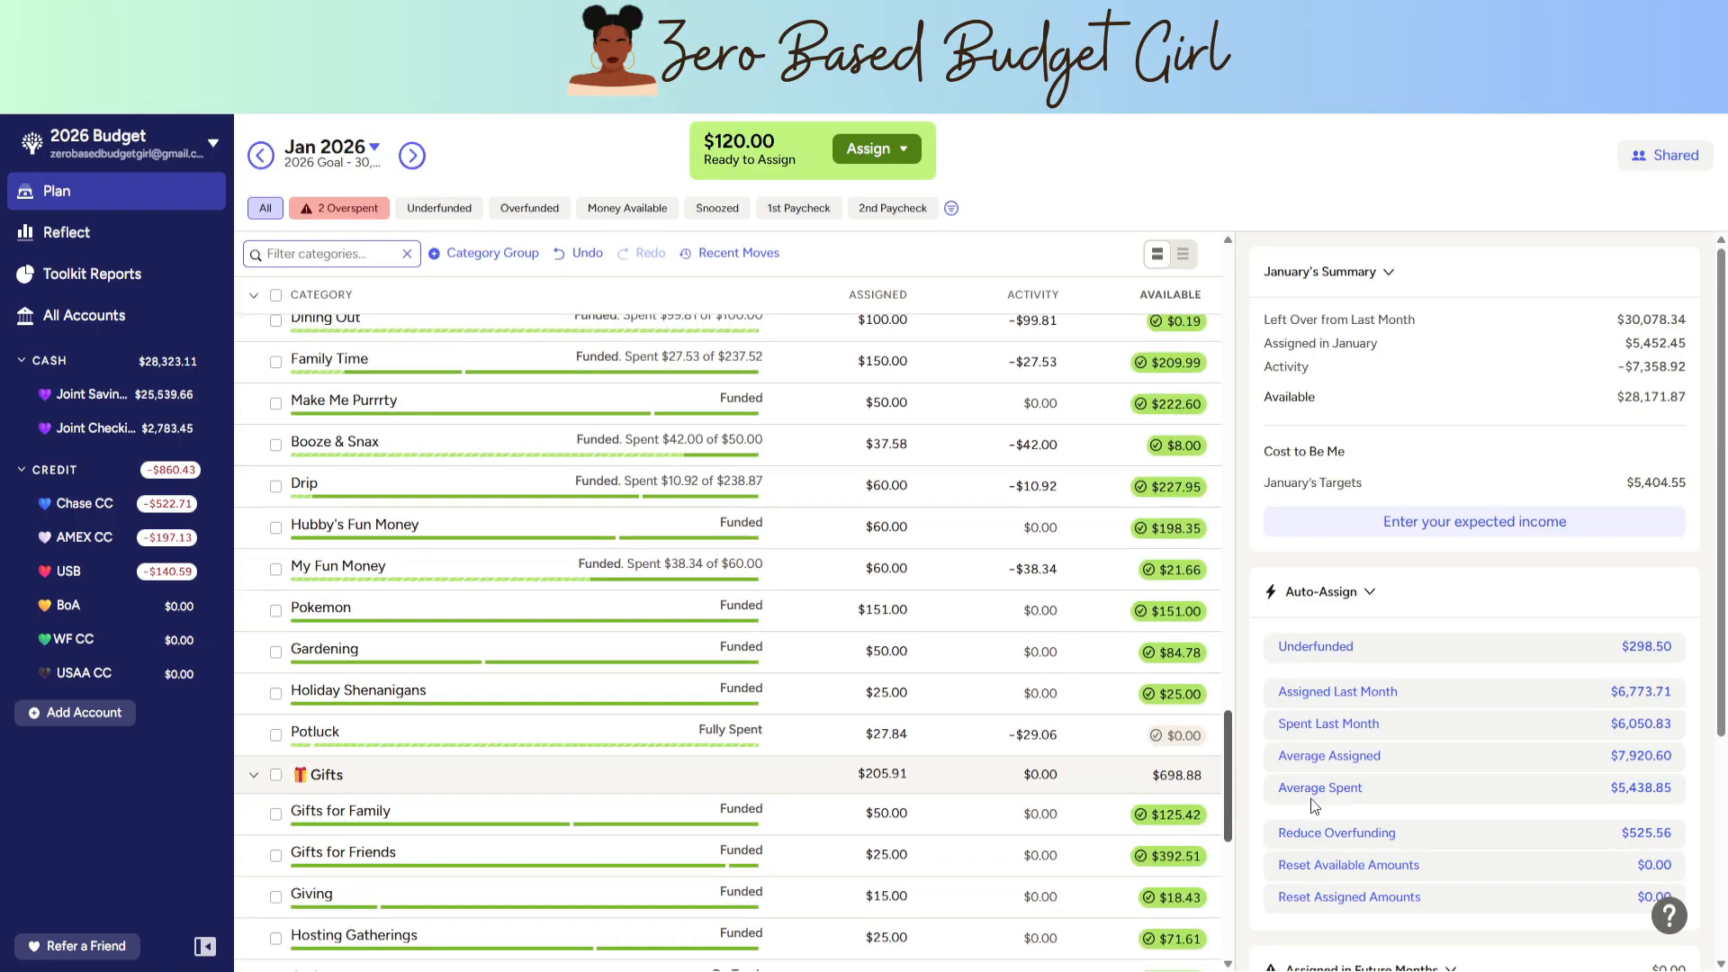
scroll(1332, 738, up, 6)
scroll(1332, 693, up, 1)
scroll(1332, 711, down, 3)
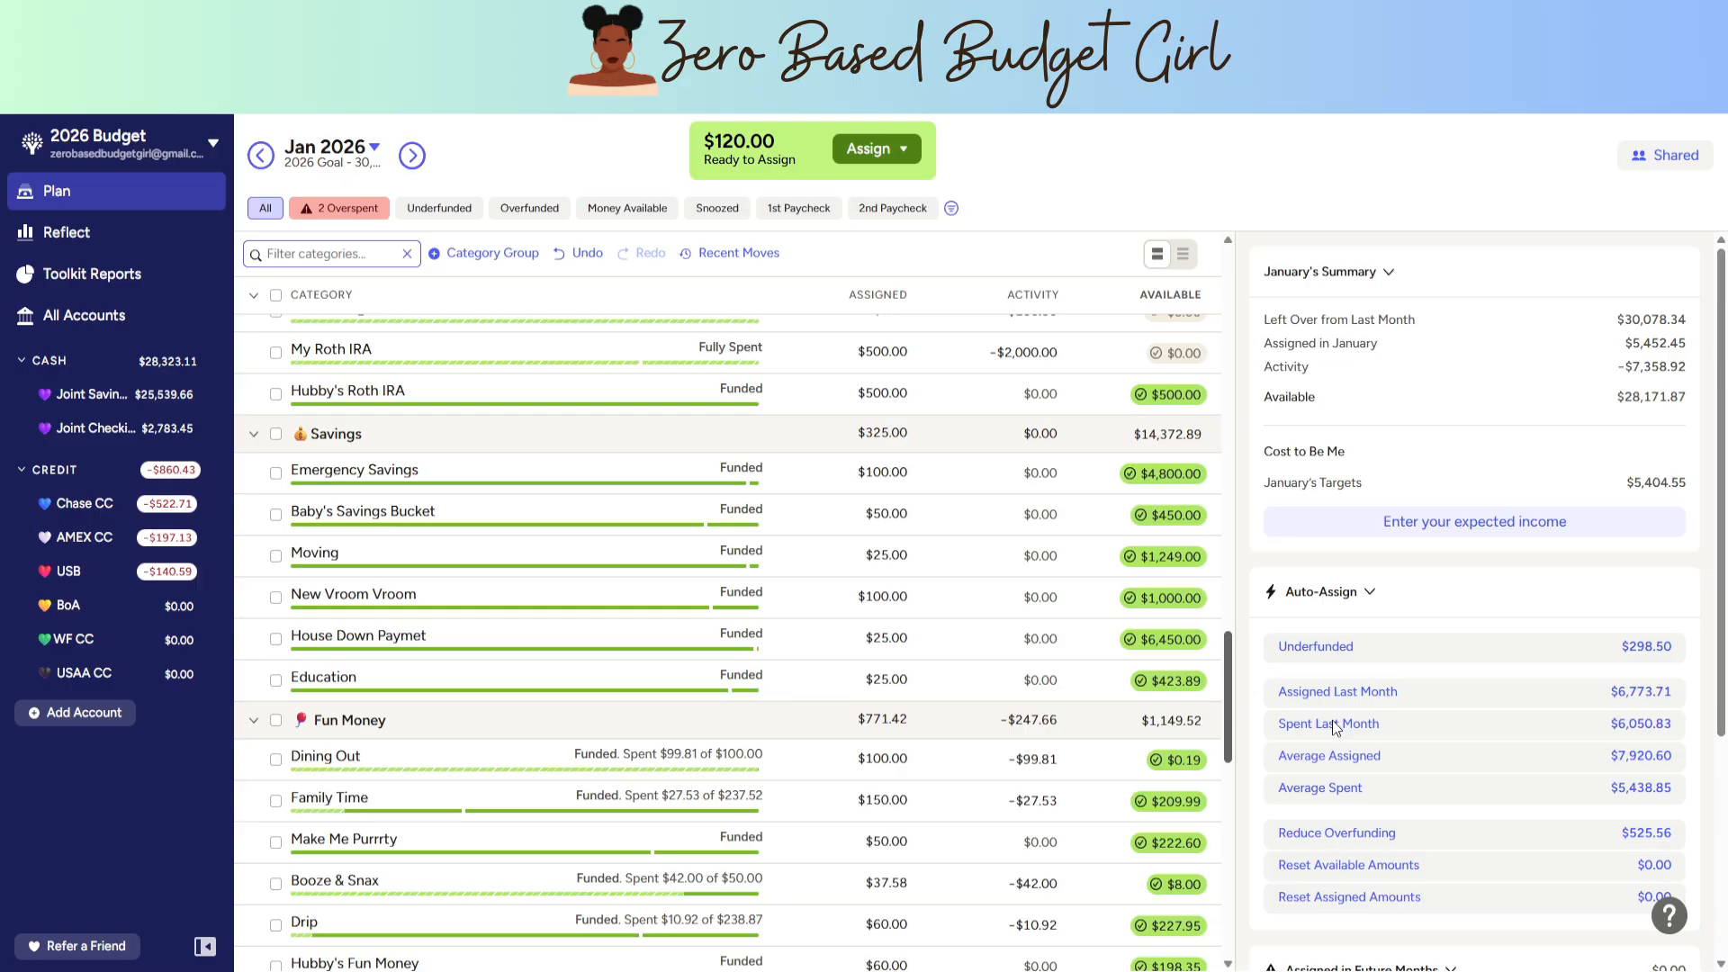
scroll(1332, 720, up, 2)
scroll(1332, 711, down, 2)
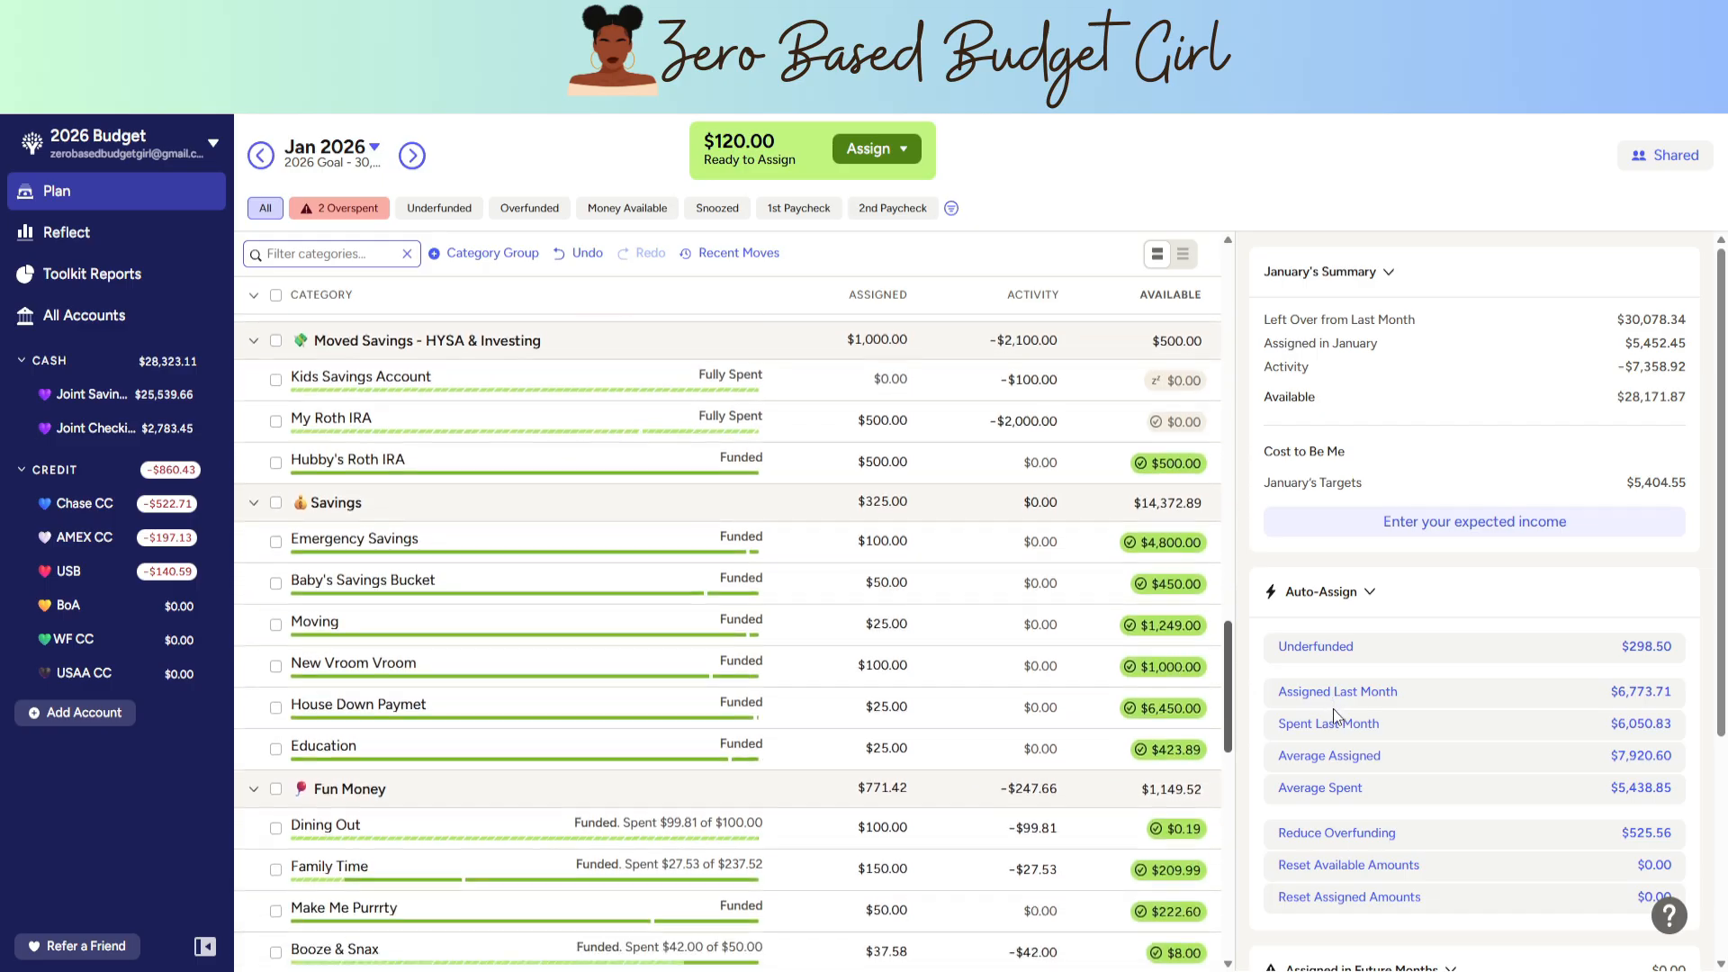
scroll(1334, 725, down, 6)
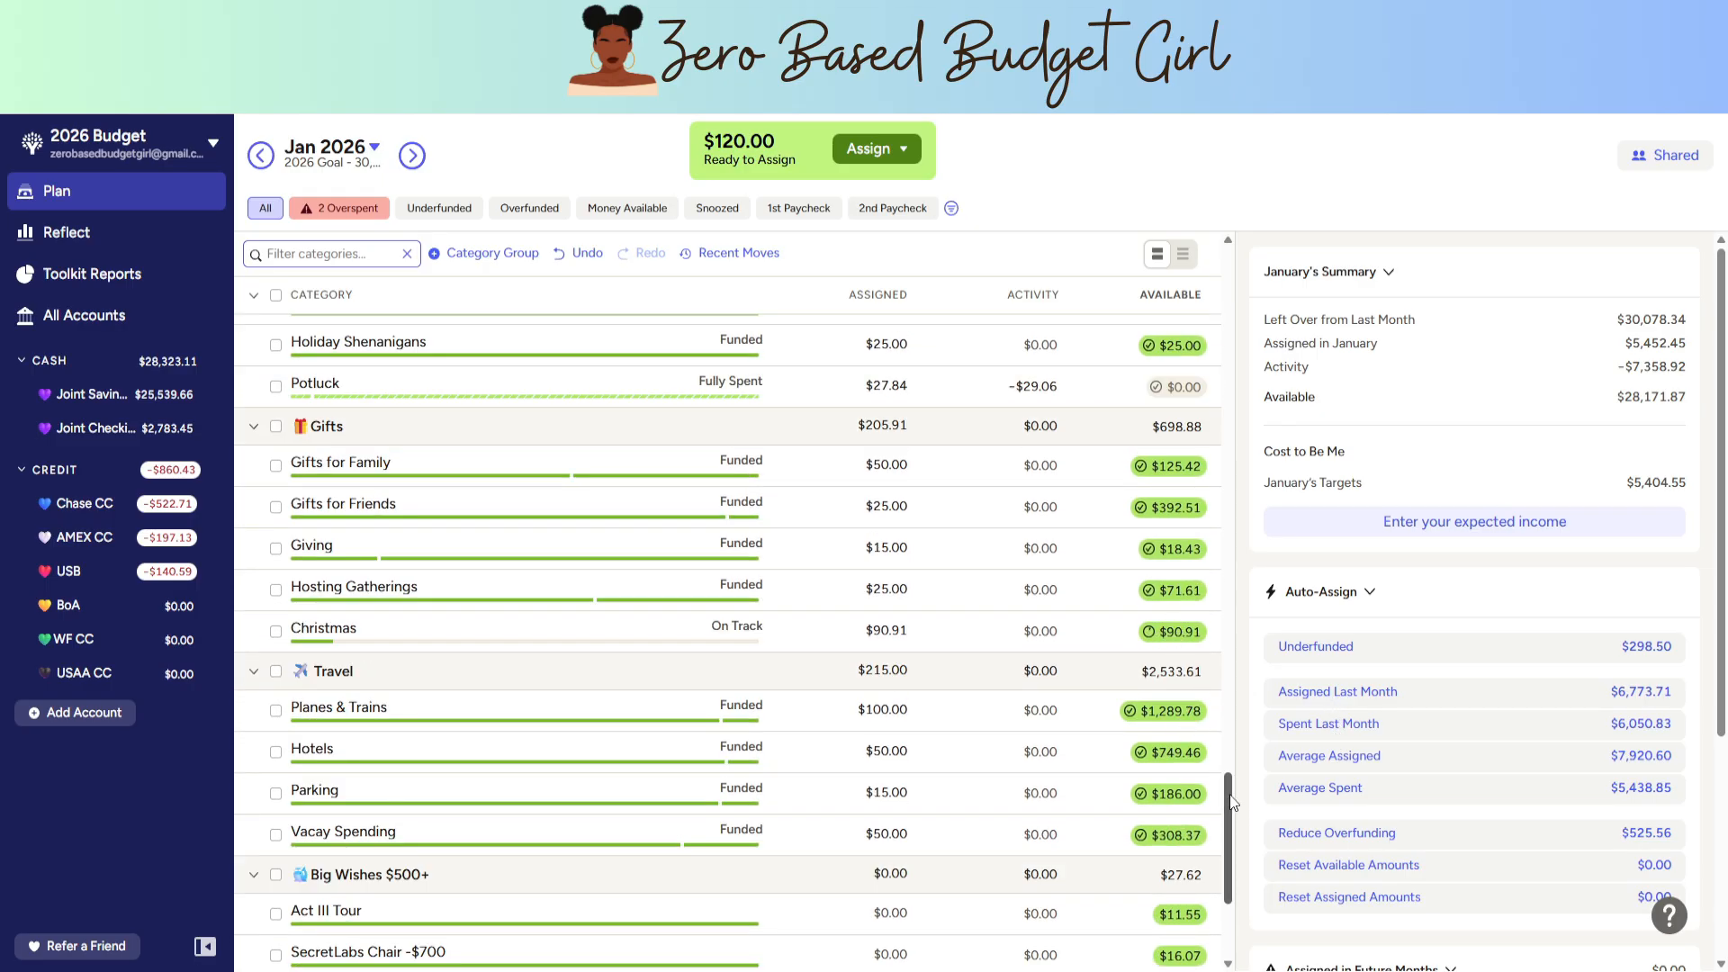
scroll(1230, 805, down, 2)
drag(1230, 805, 1229, 816)
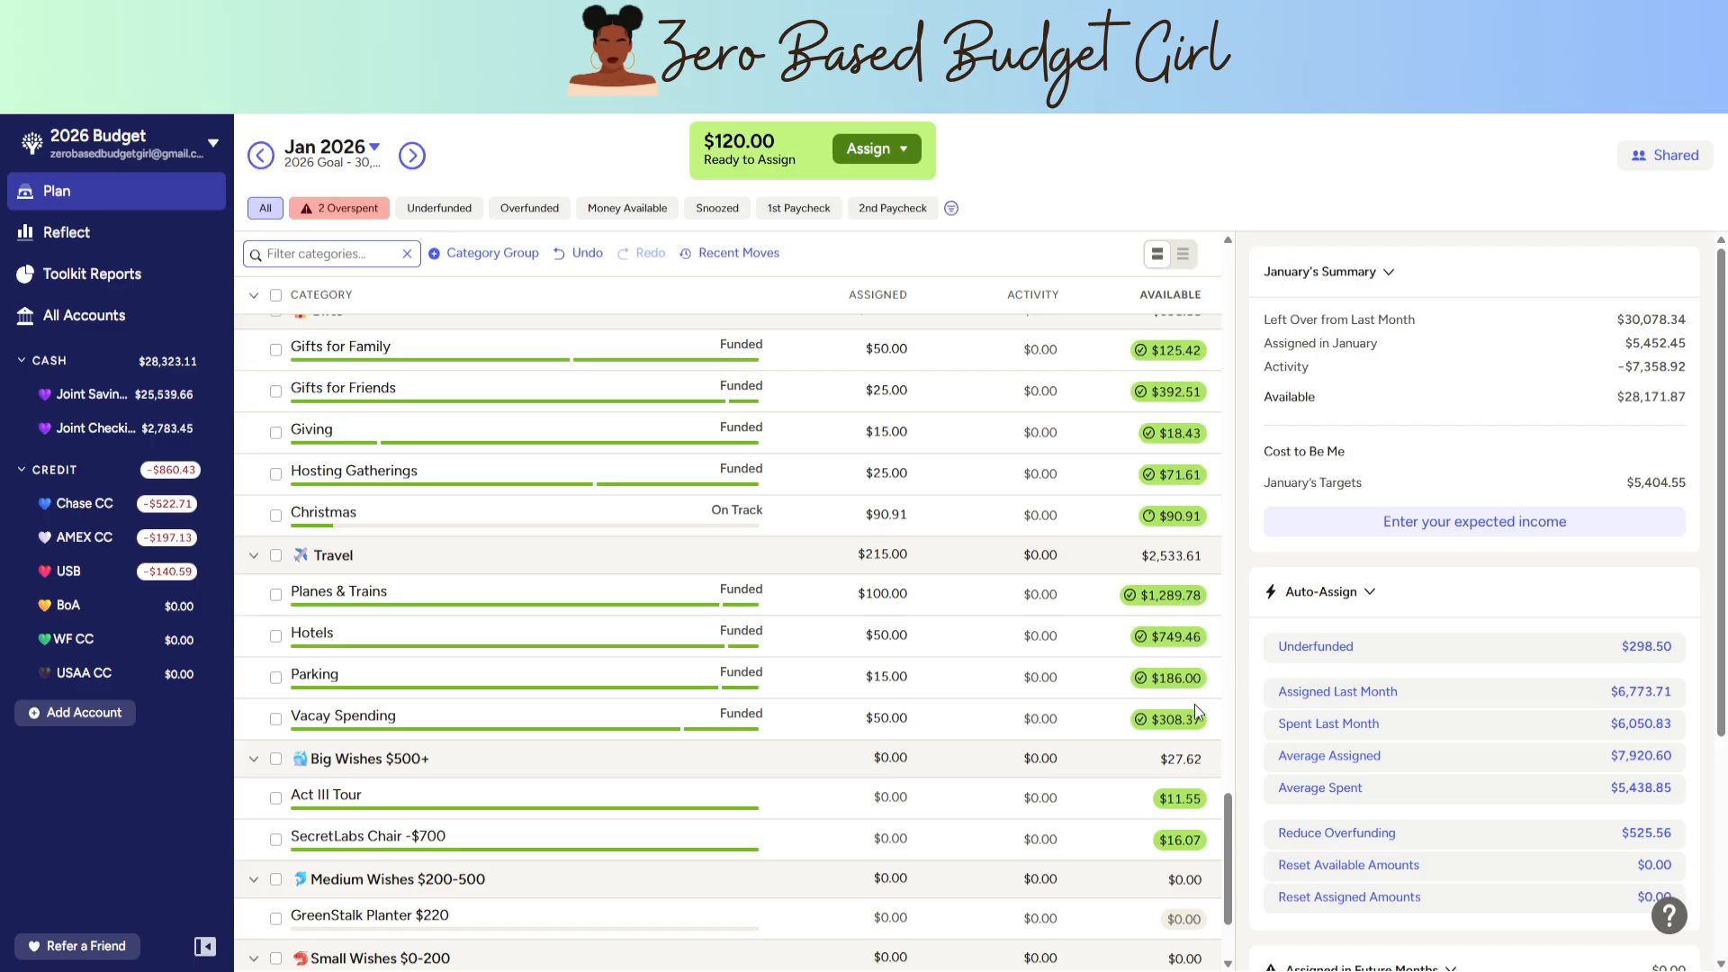
scroll(1195, 701, down, 1)
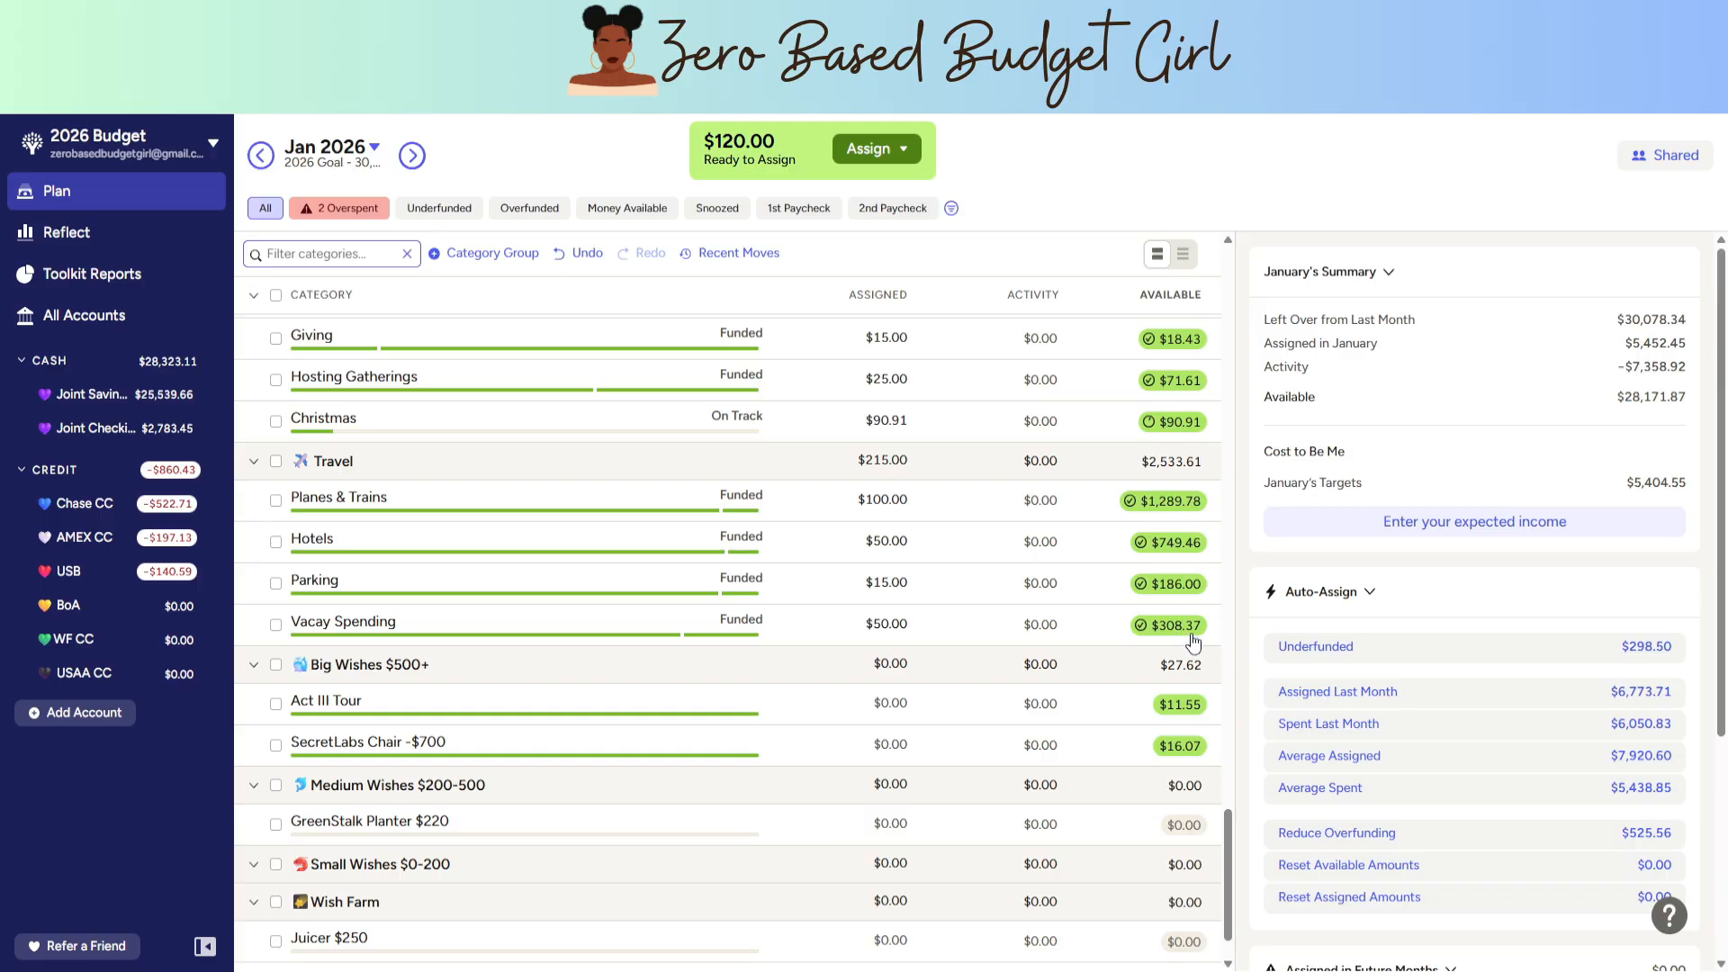
scroll(1194, 641, down, 1)
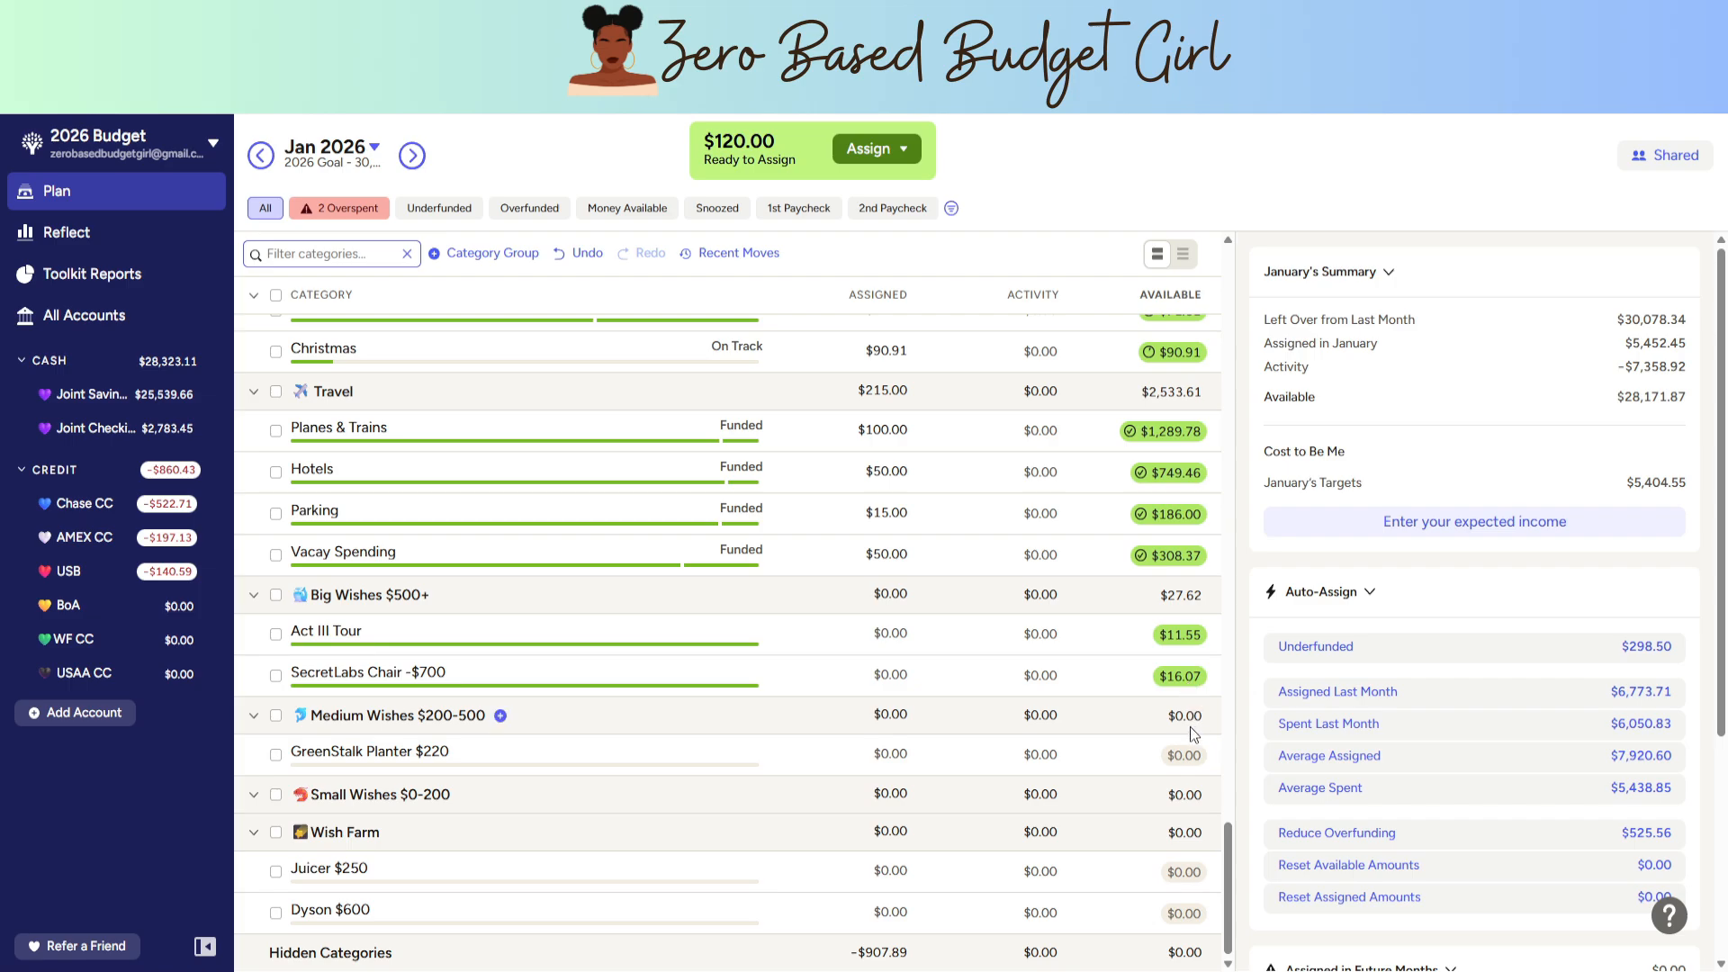
- Add 120 to the Holding category's assigned amount
drag(1233, 887, 1235, 330)
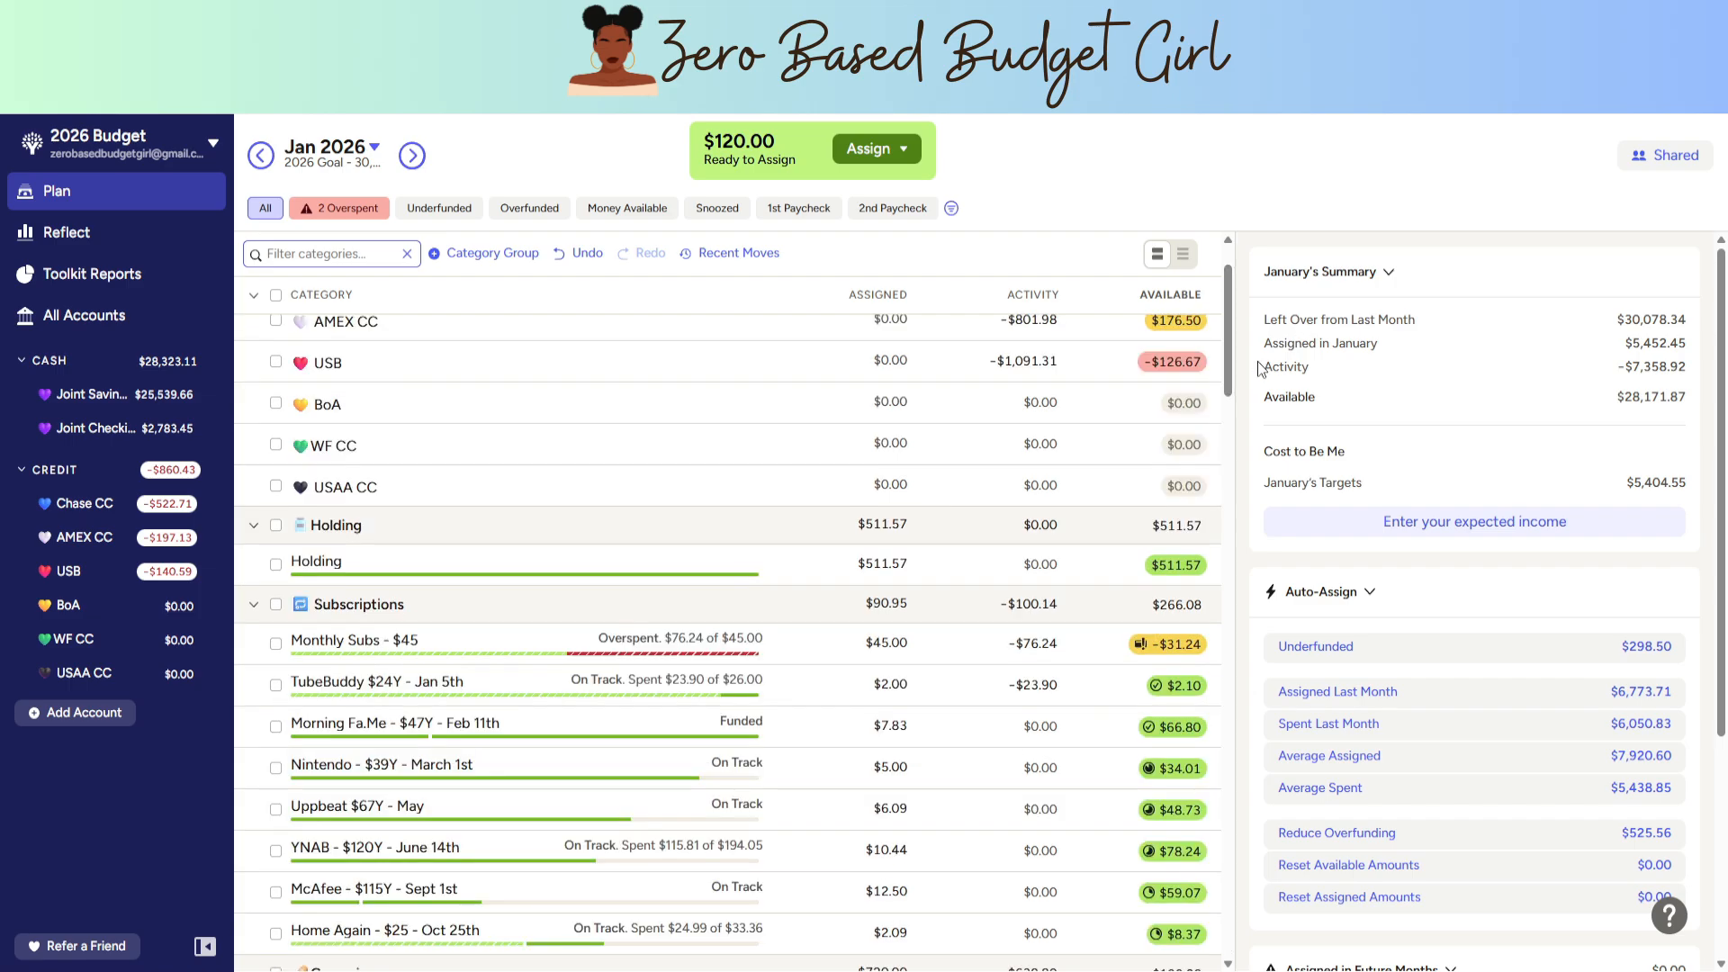
click(905, 564)
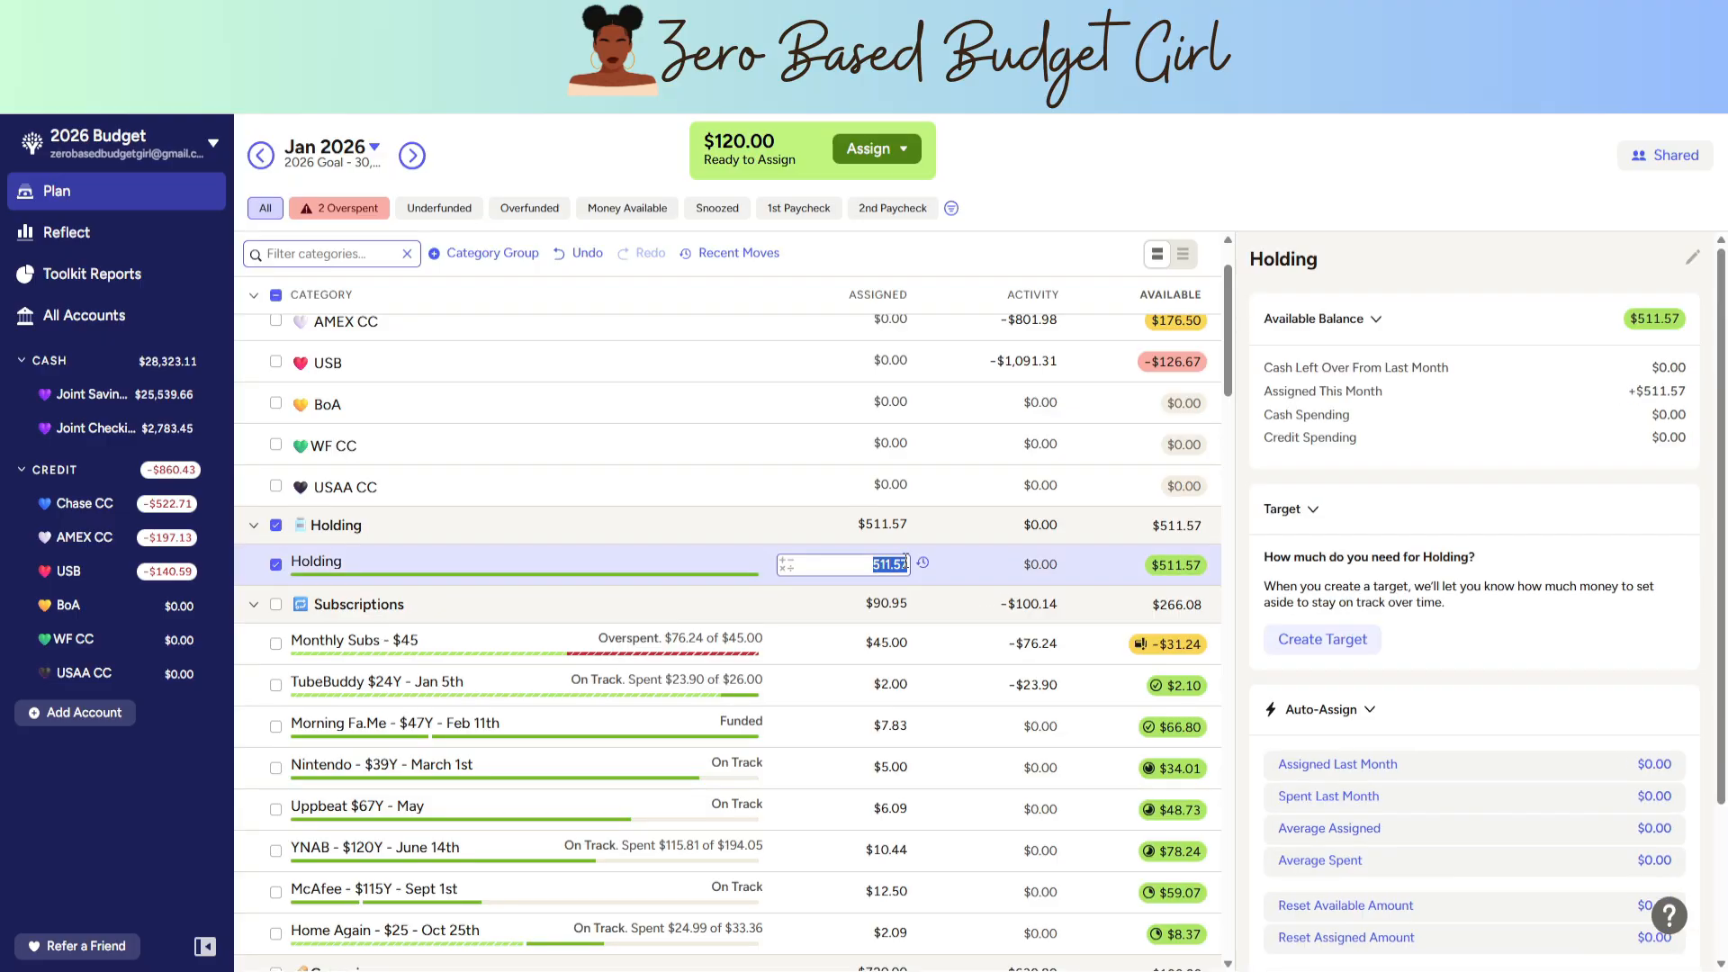
text(+120)
key(Return)
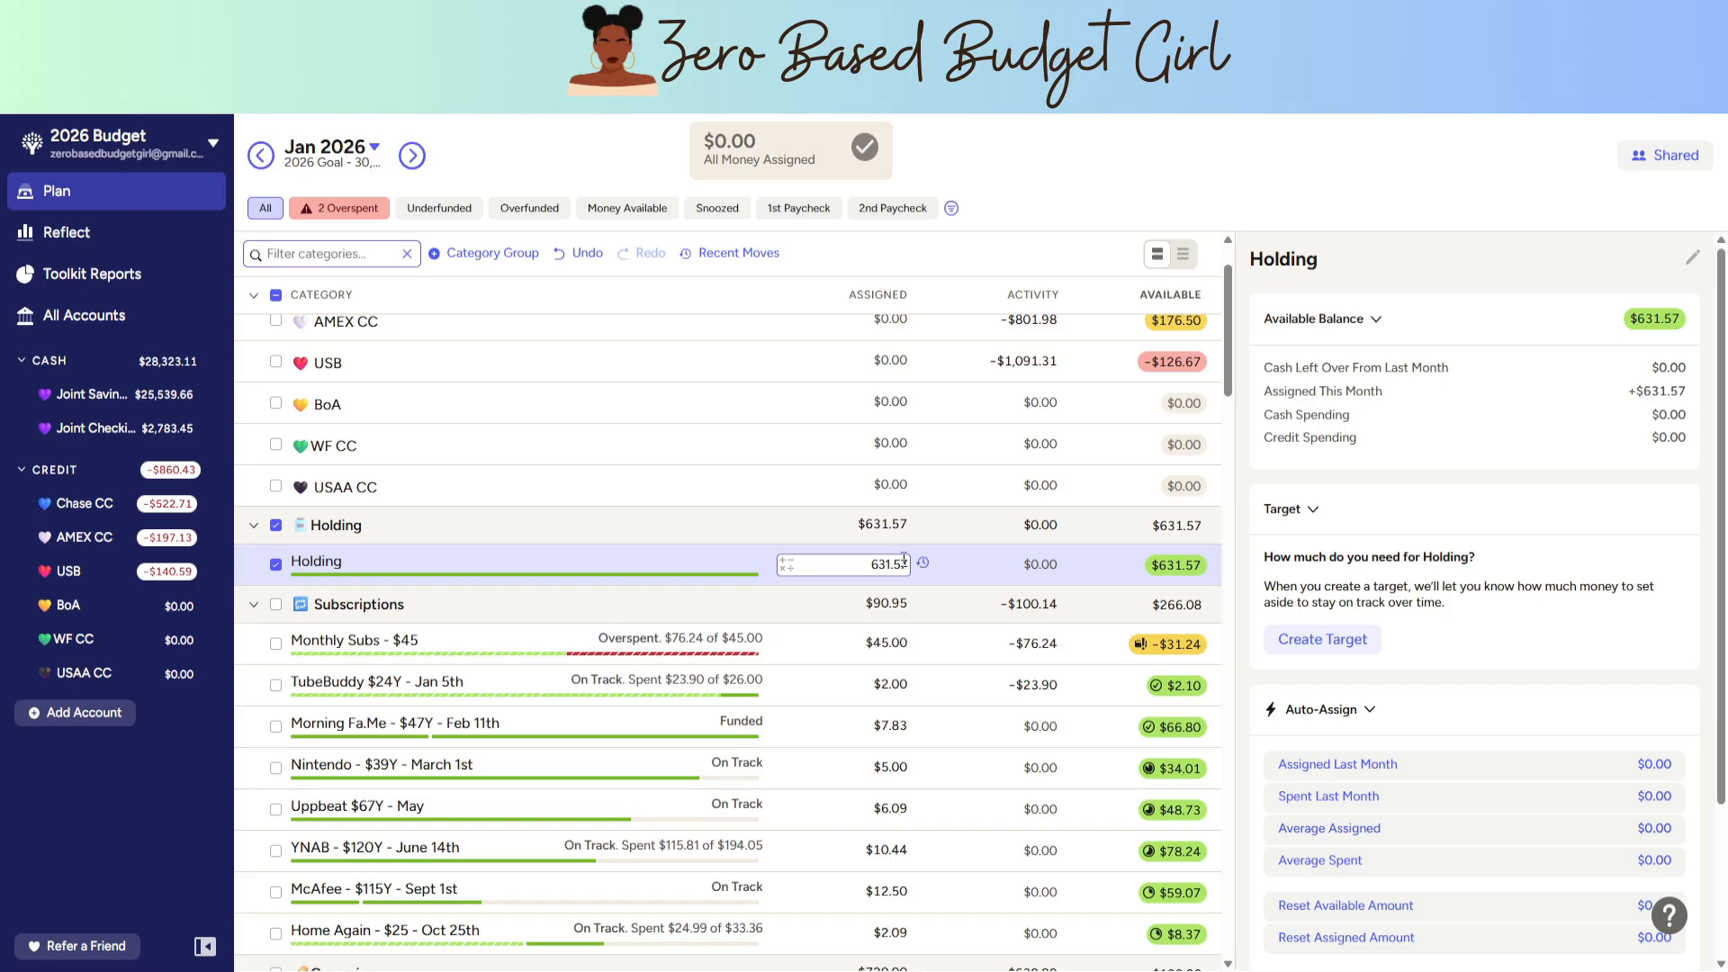
- Clear the Holding category's assigned amount to zero, releasing its money back to Ready to Assign
scroll(905, 558, up, 2)
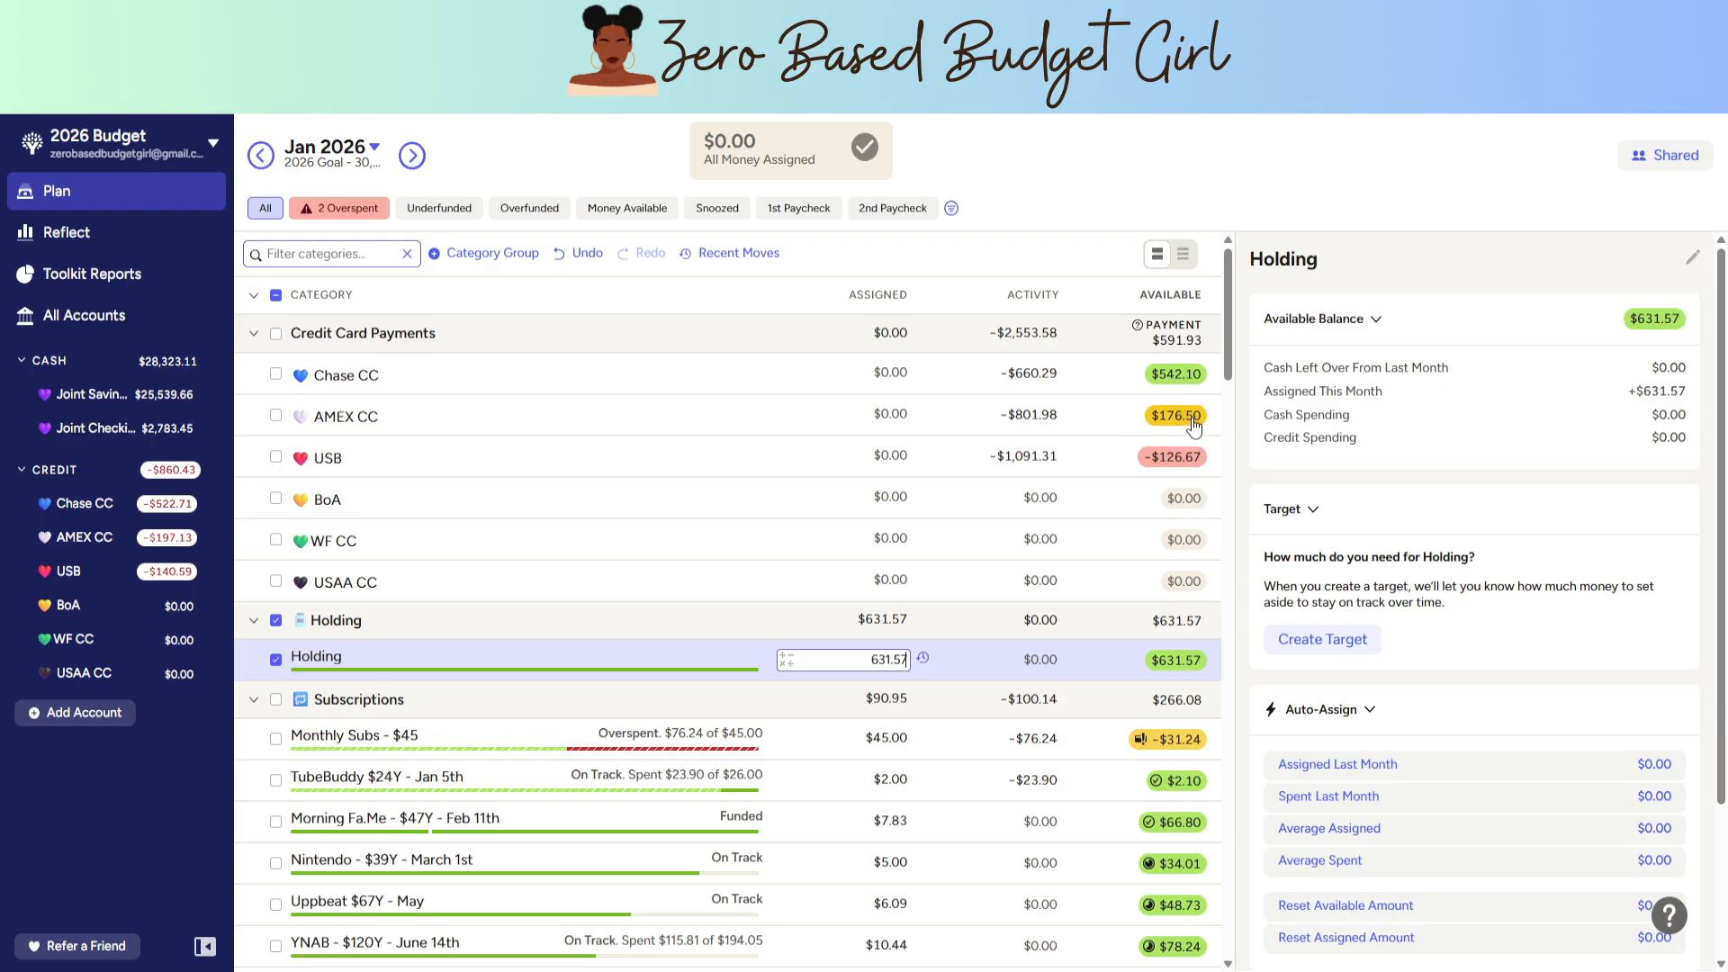
click(1046, 454)
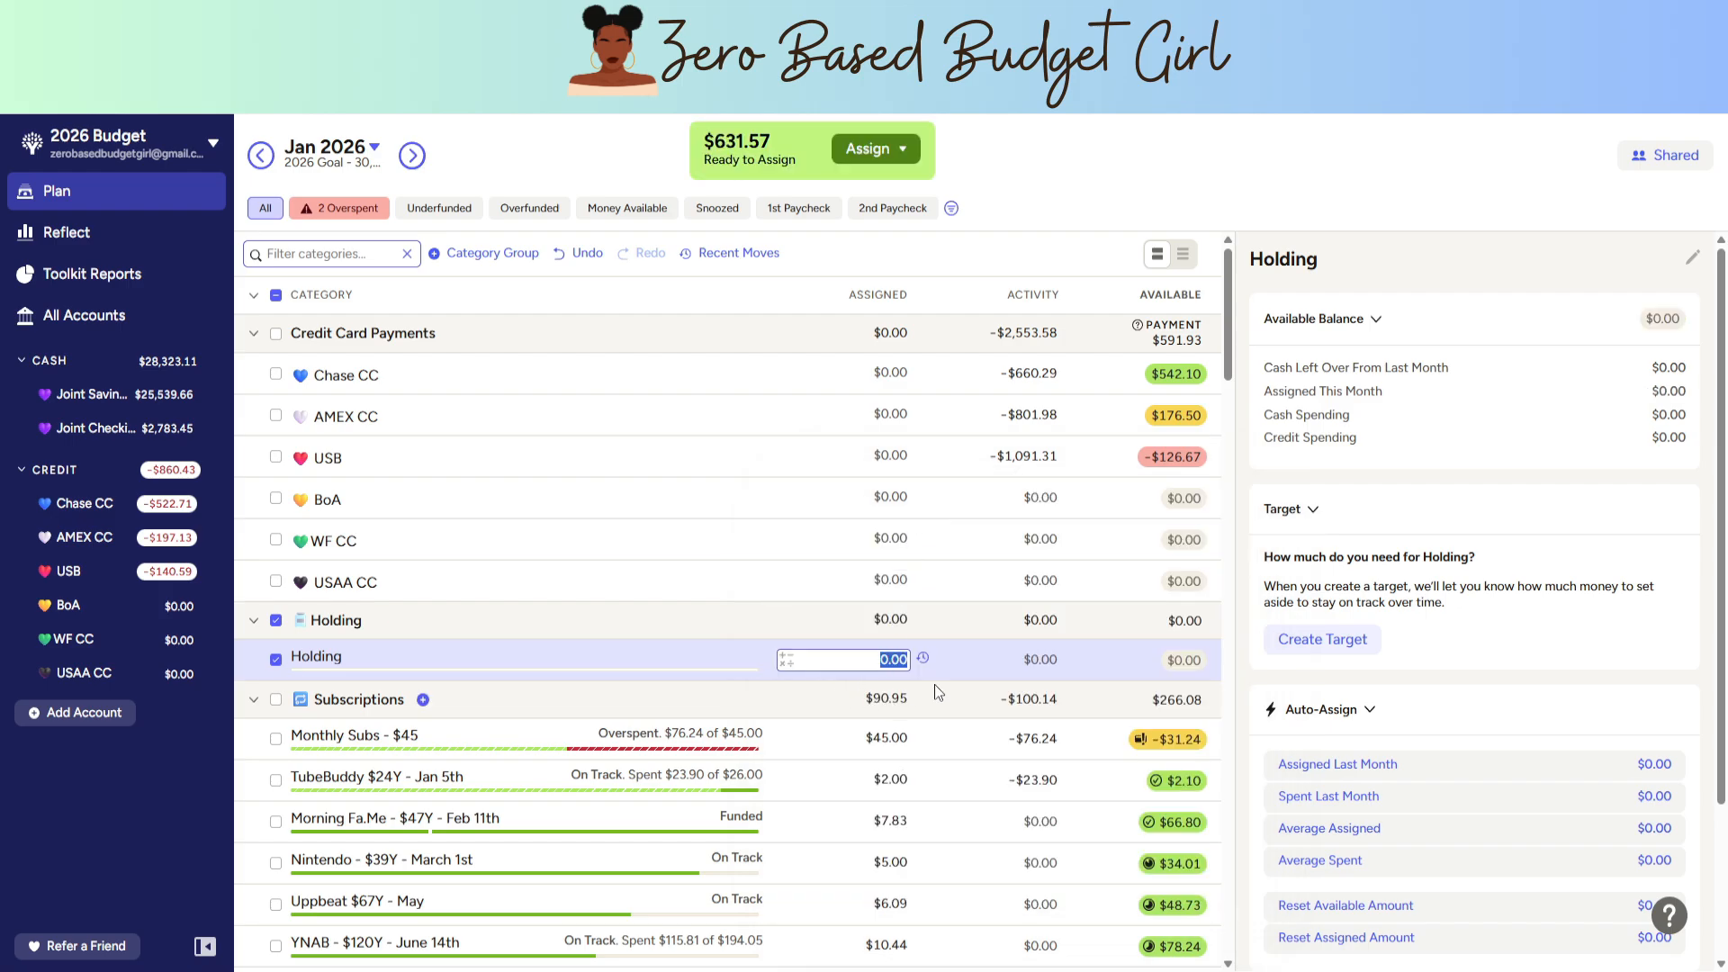
click(988, 665)
click(988, 665)
- Cover the USB card payment overspending from Ready to Assign, assigning $282.26 to USB
click(1161, 461)
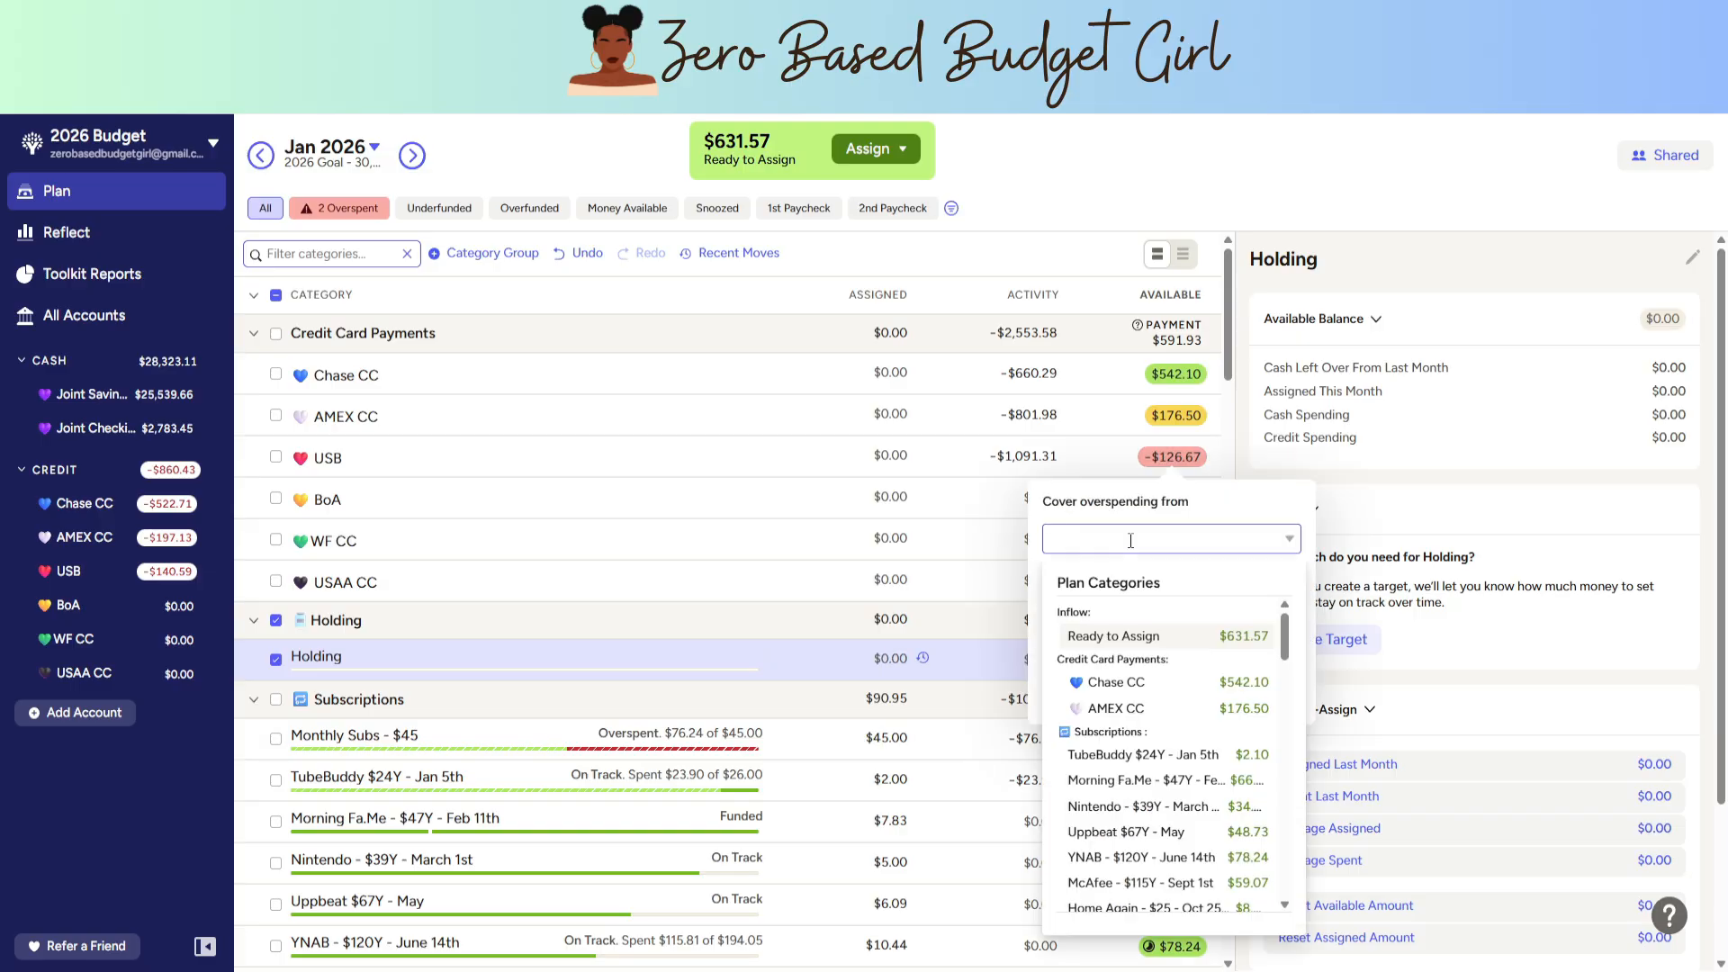
click(1113, 641)
click(1275, 695)
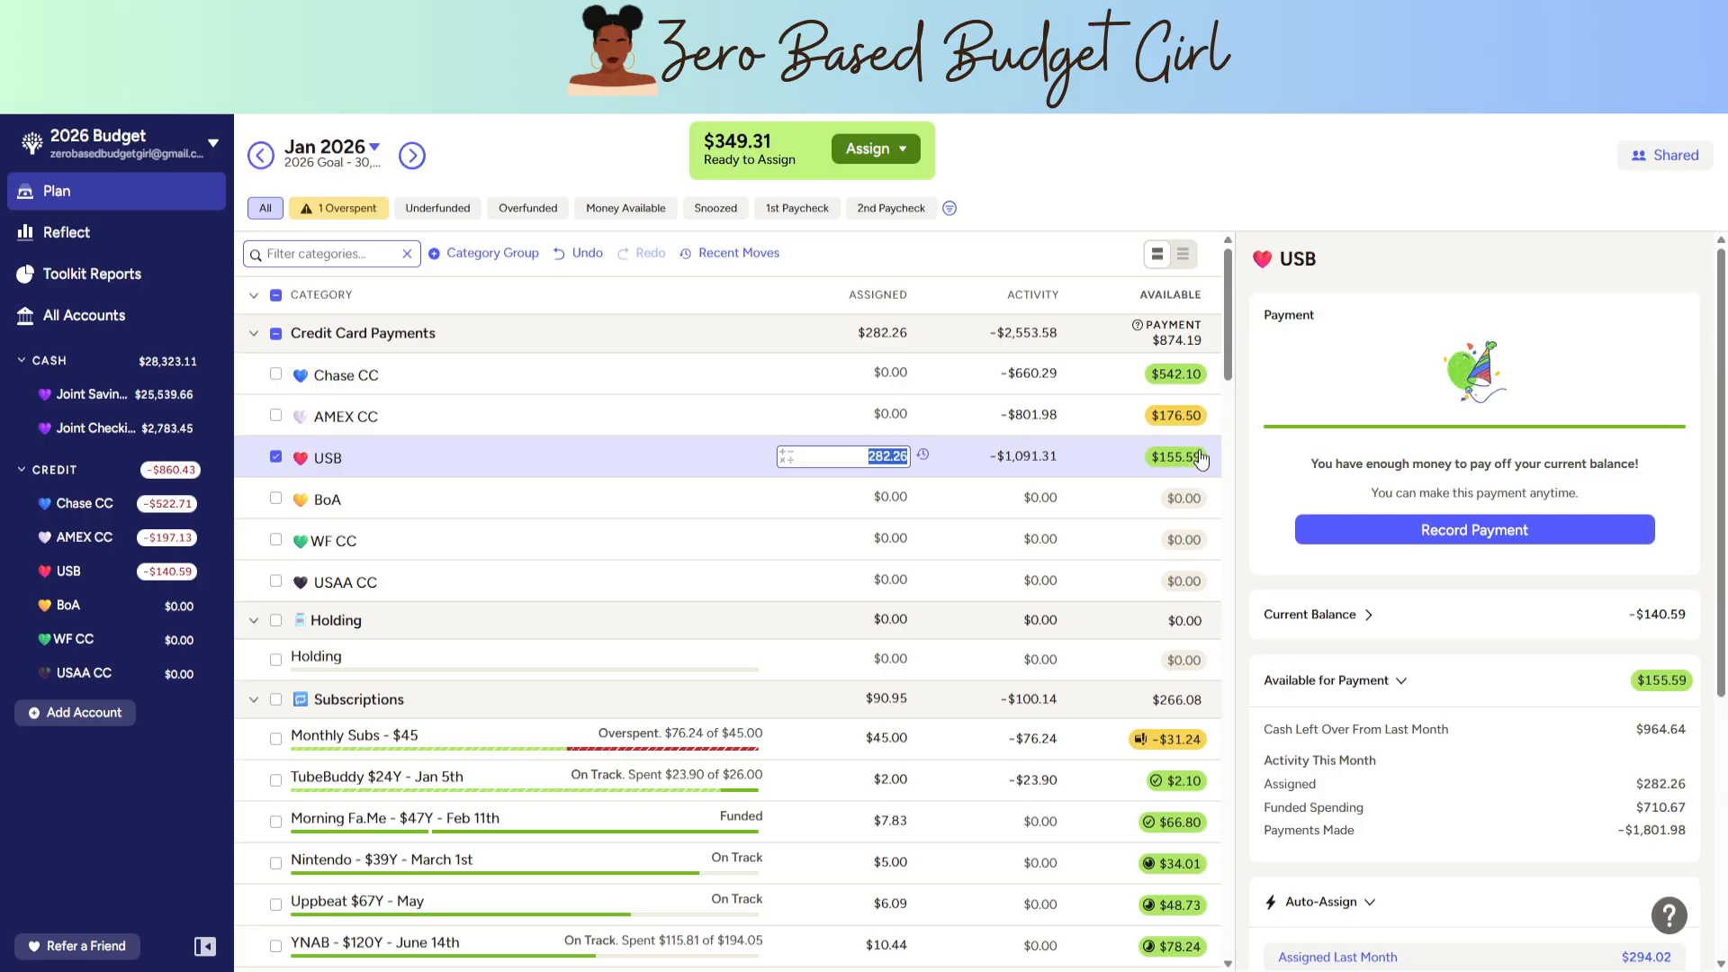
click(1310, 362)
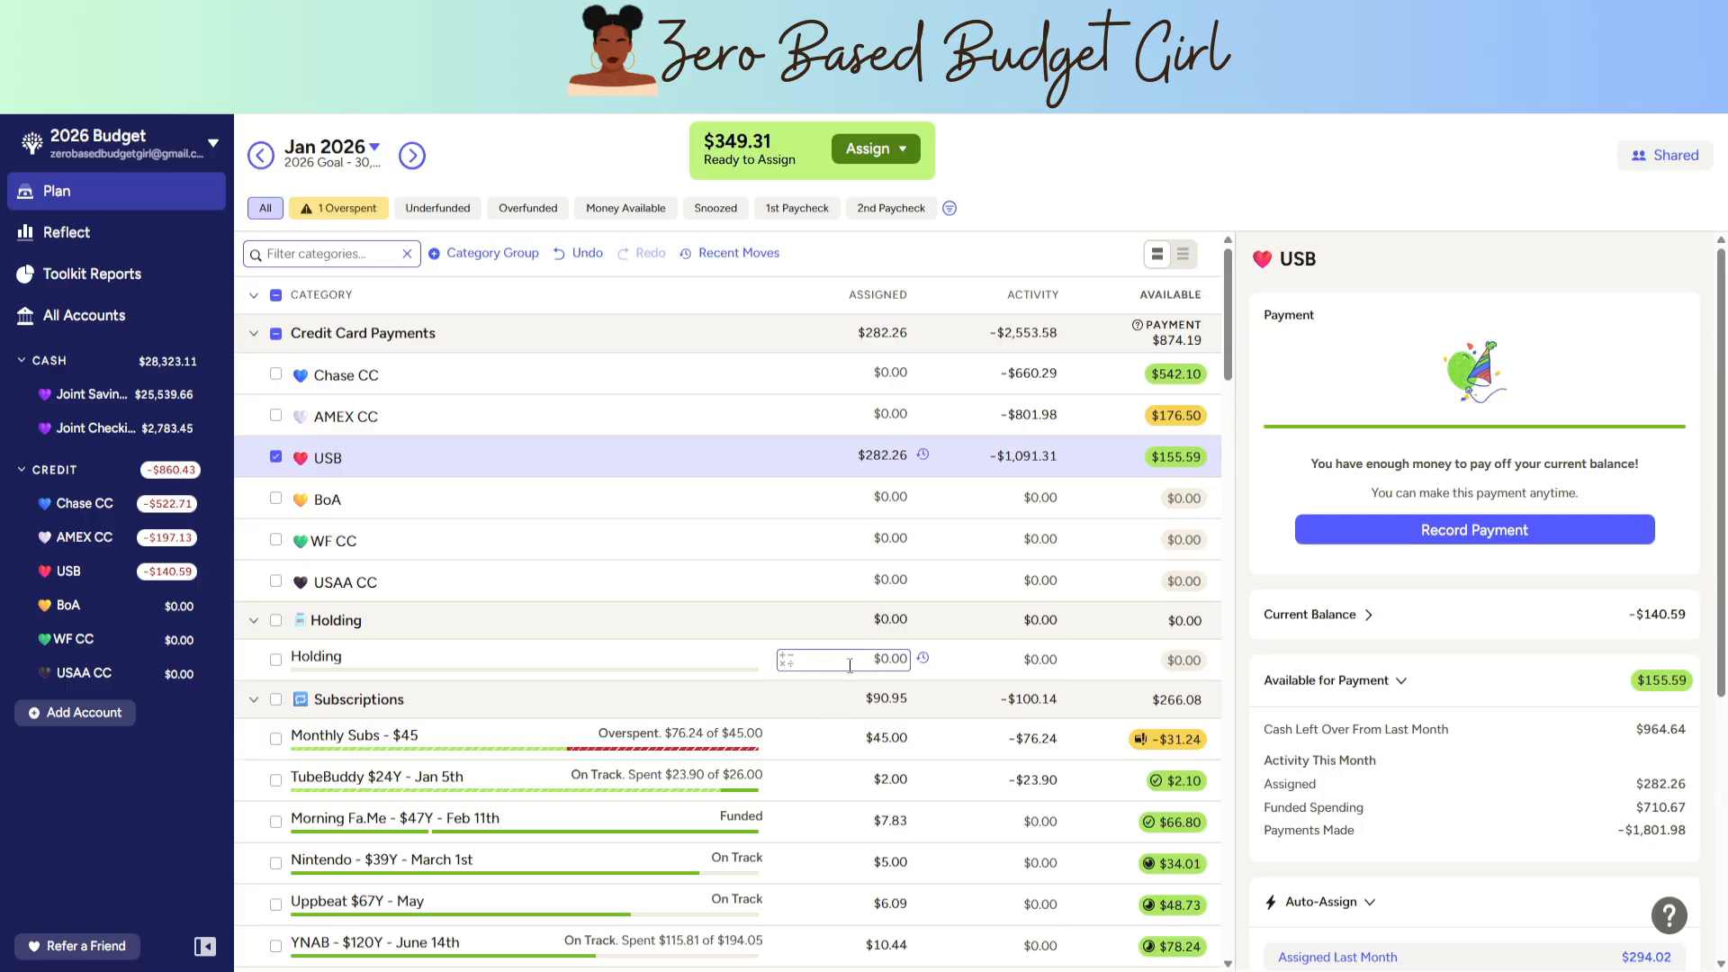
- Assign the remaining 349.31 to the Holding category
click(901, 657)
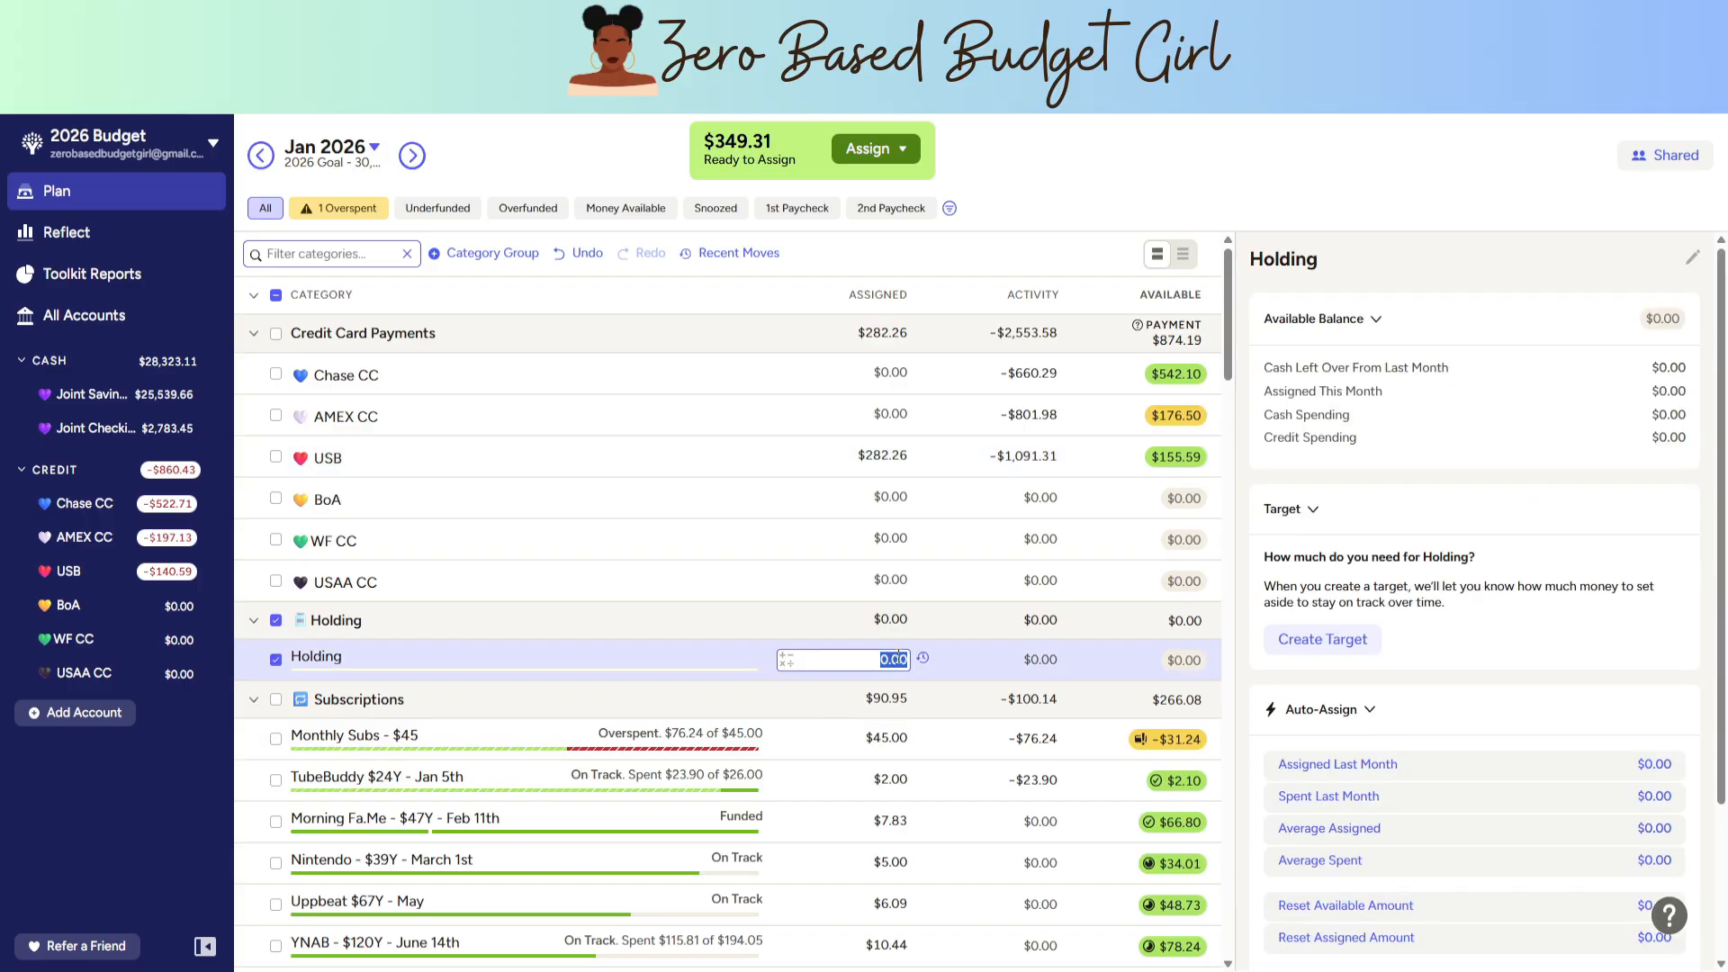
text(349.31)
key(Return)
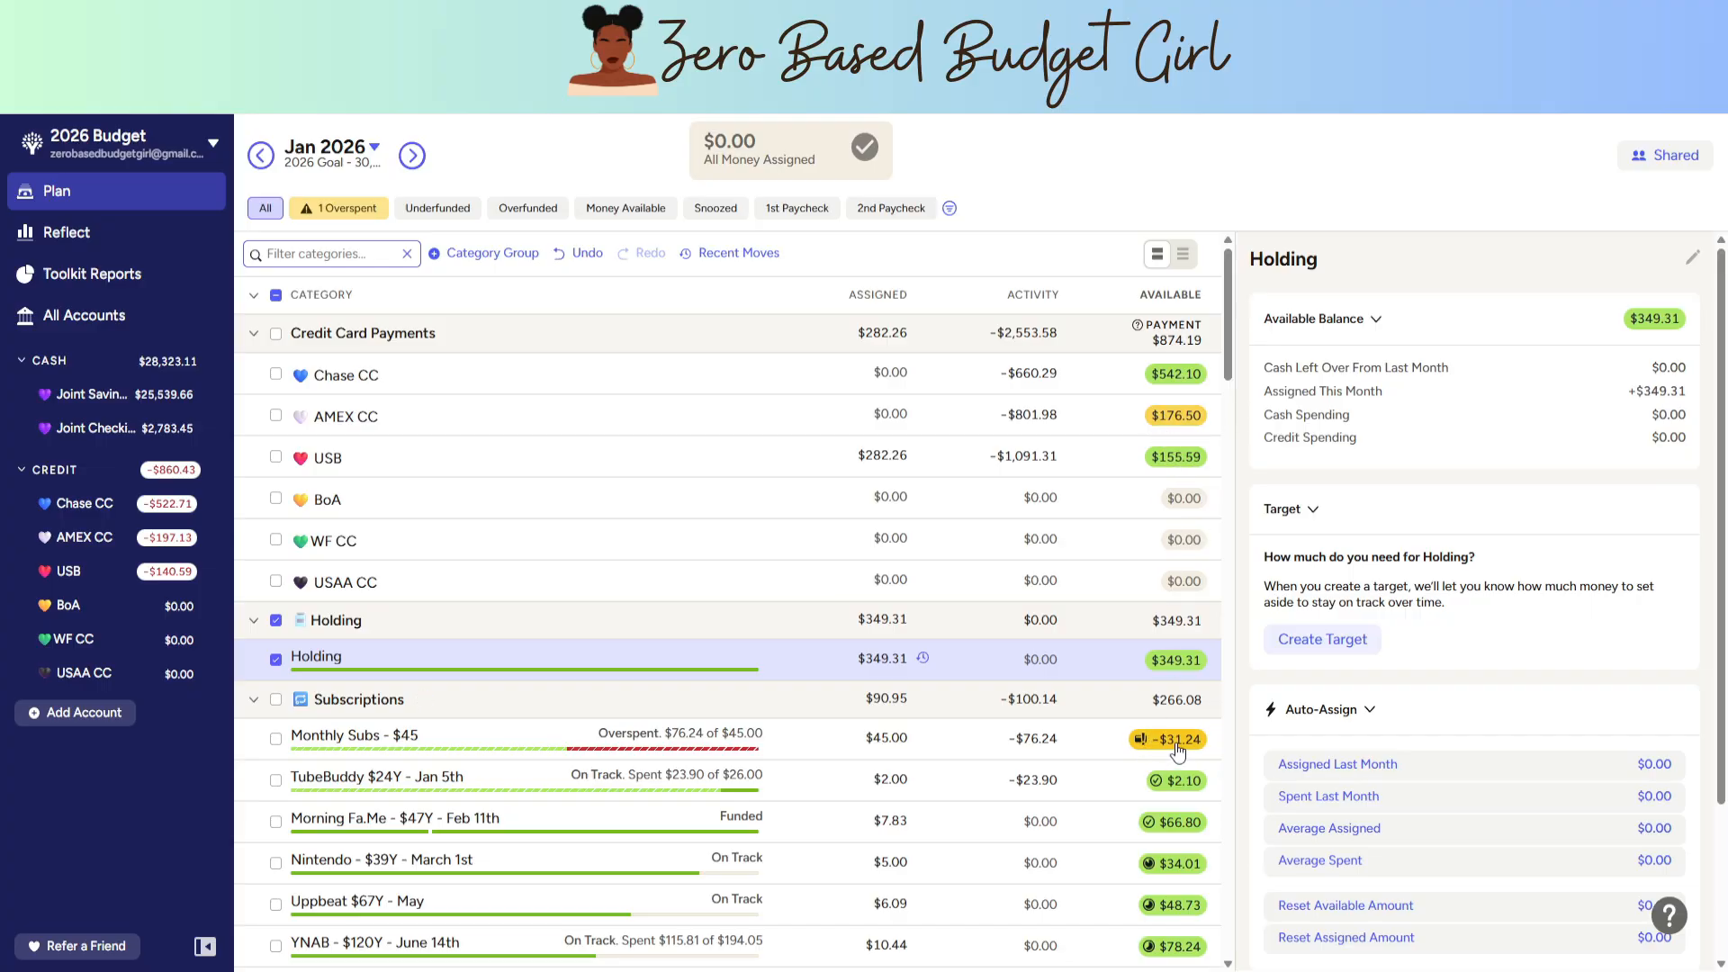
- Examine the transactions behind the Monthly Subs - $45 overspending and look over the grocery and household categories
click(1085, 739)
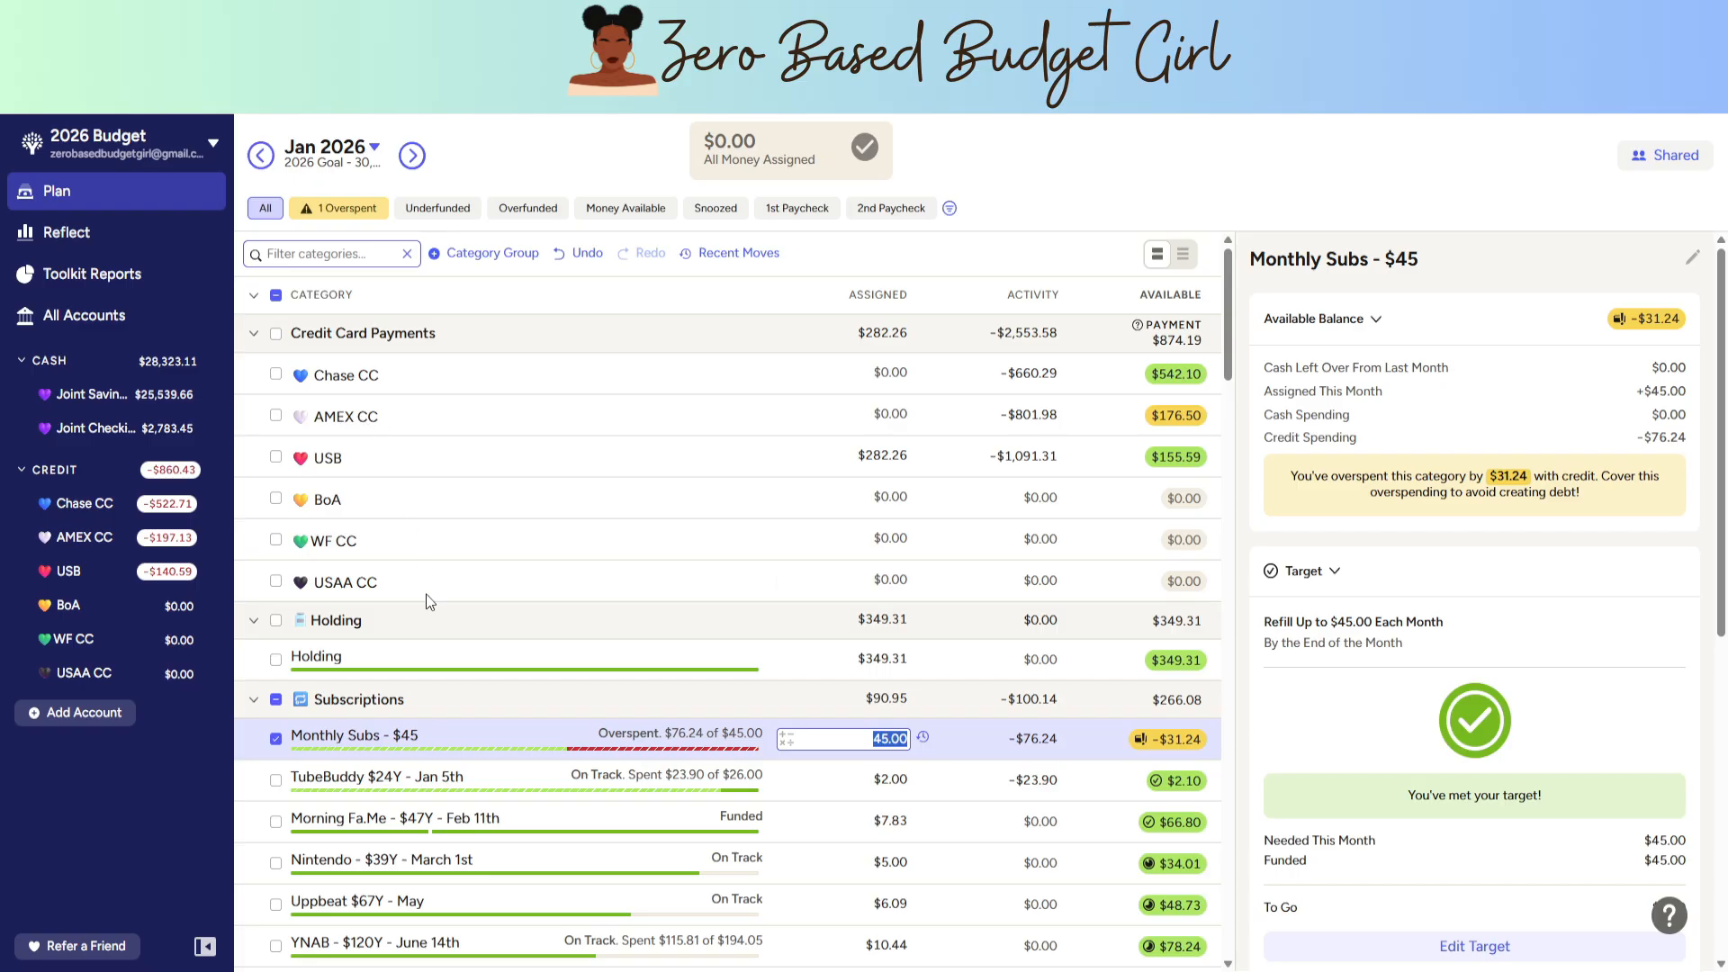
click(1029, 746)
click(1029, 740)
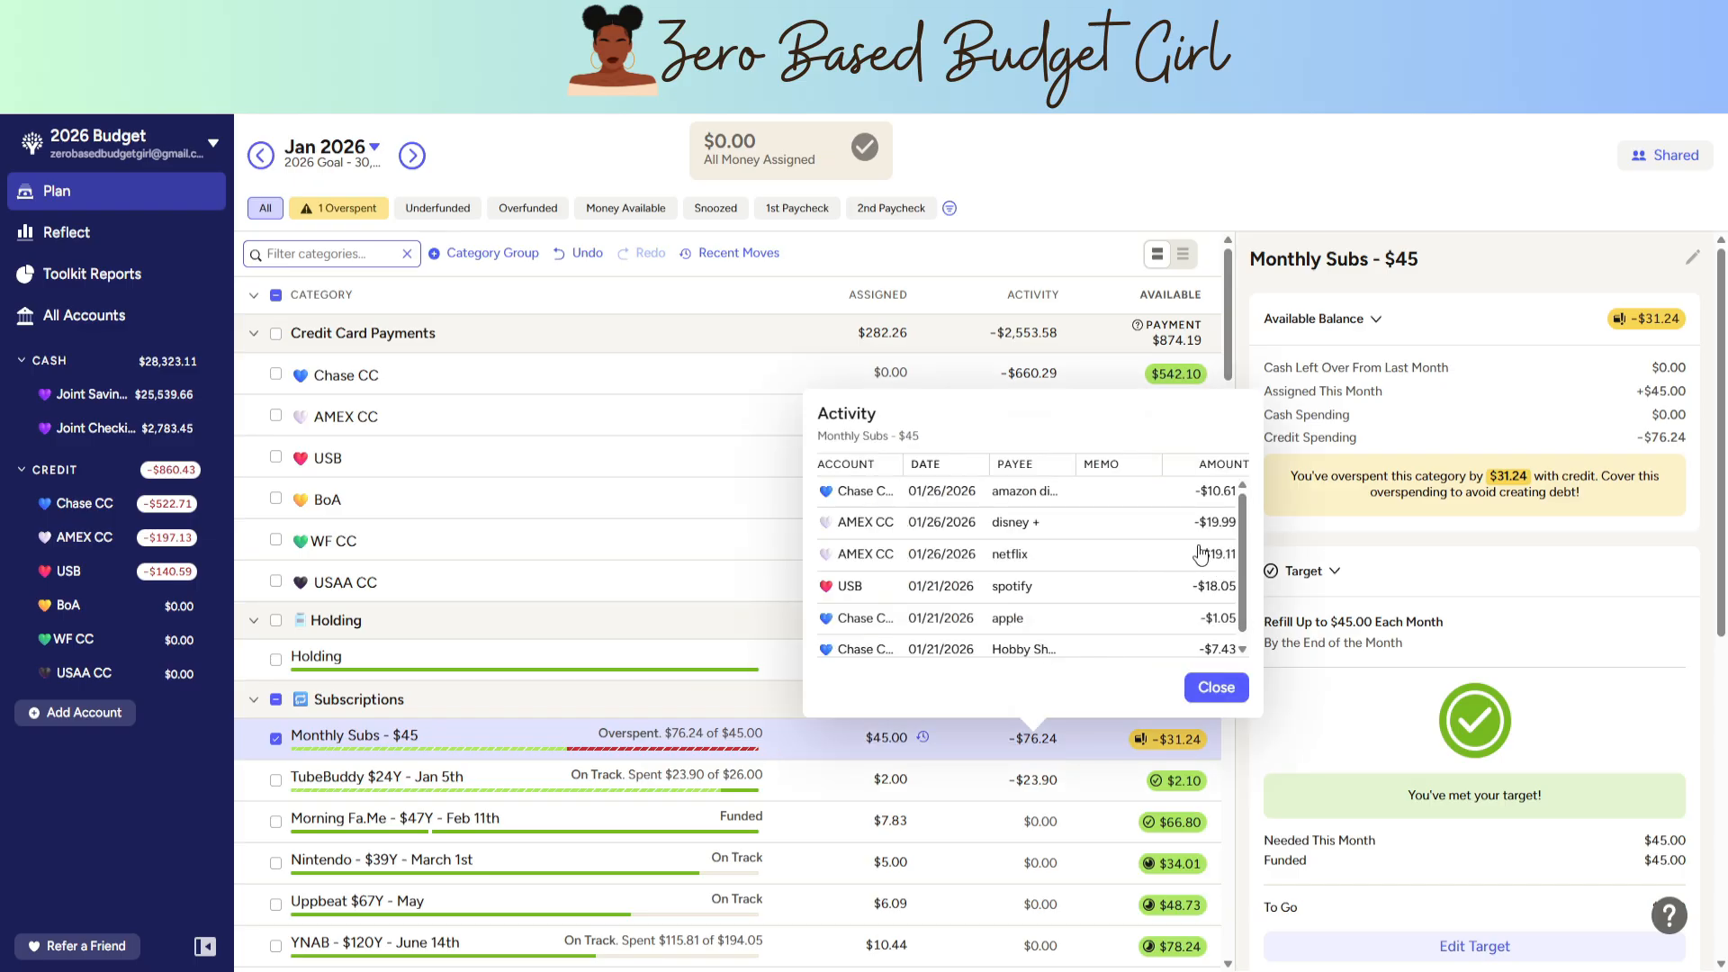
click(1198, 695)
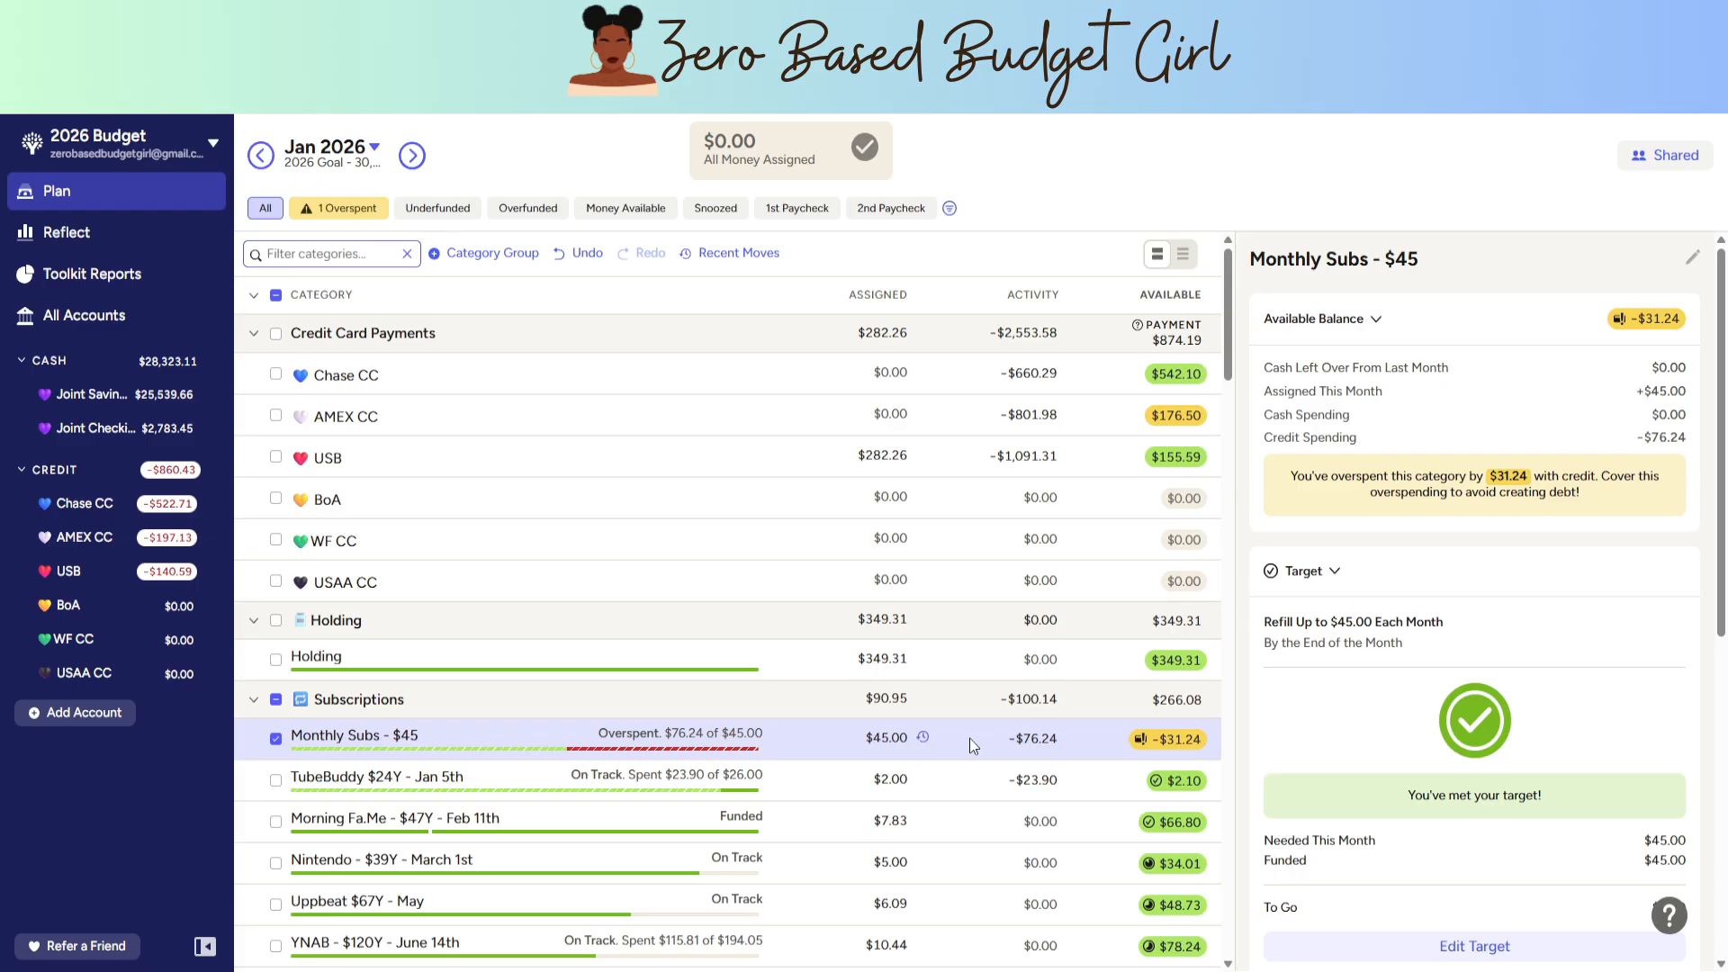
click(1046, 740)
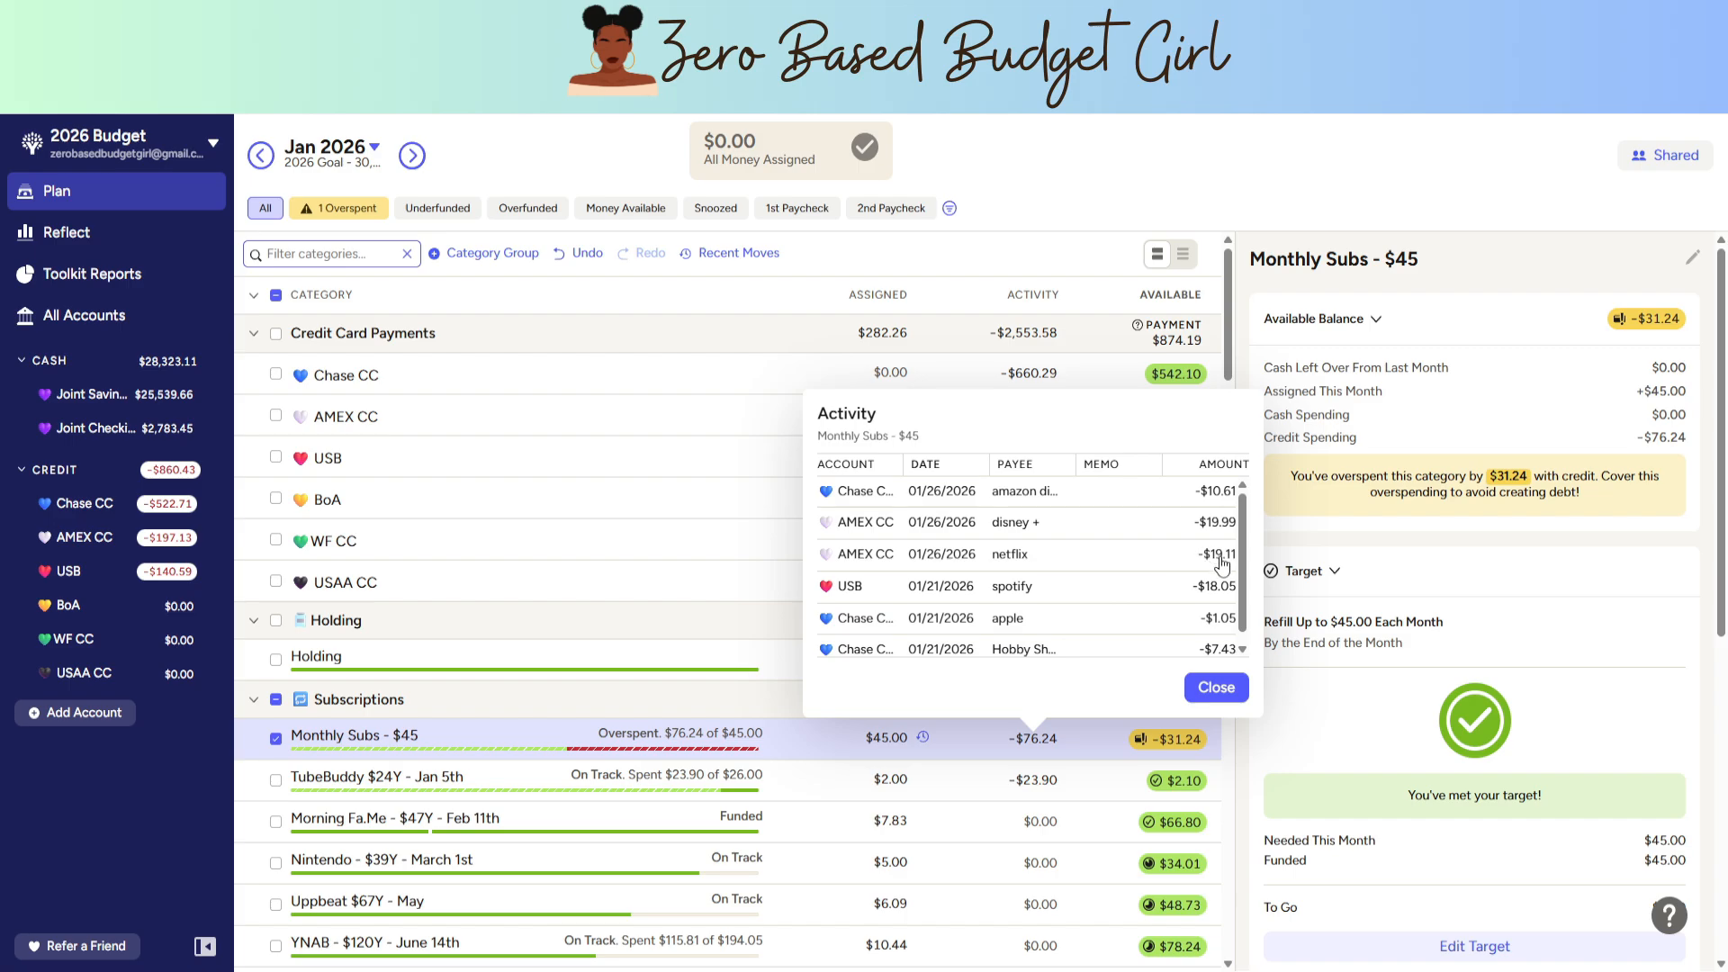
click(1217, 688)
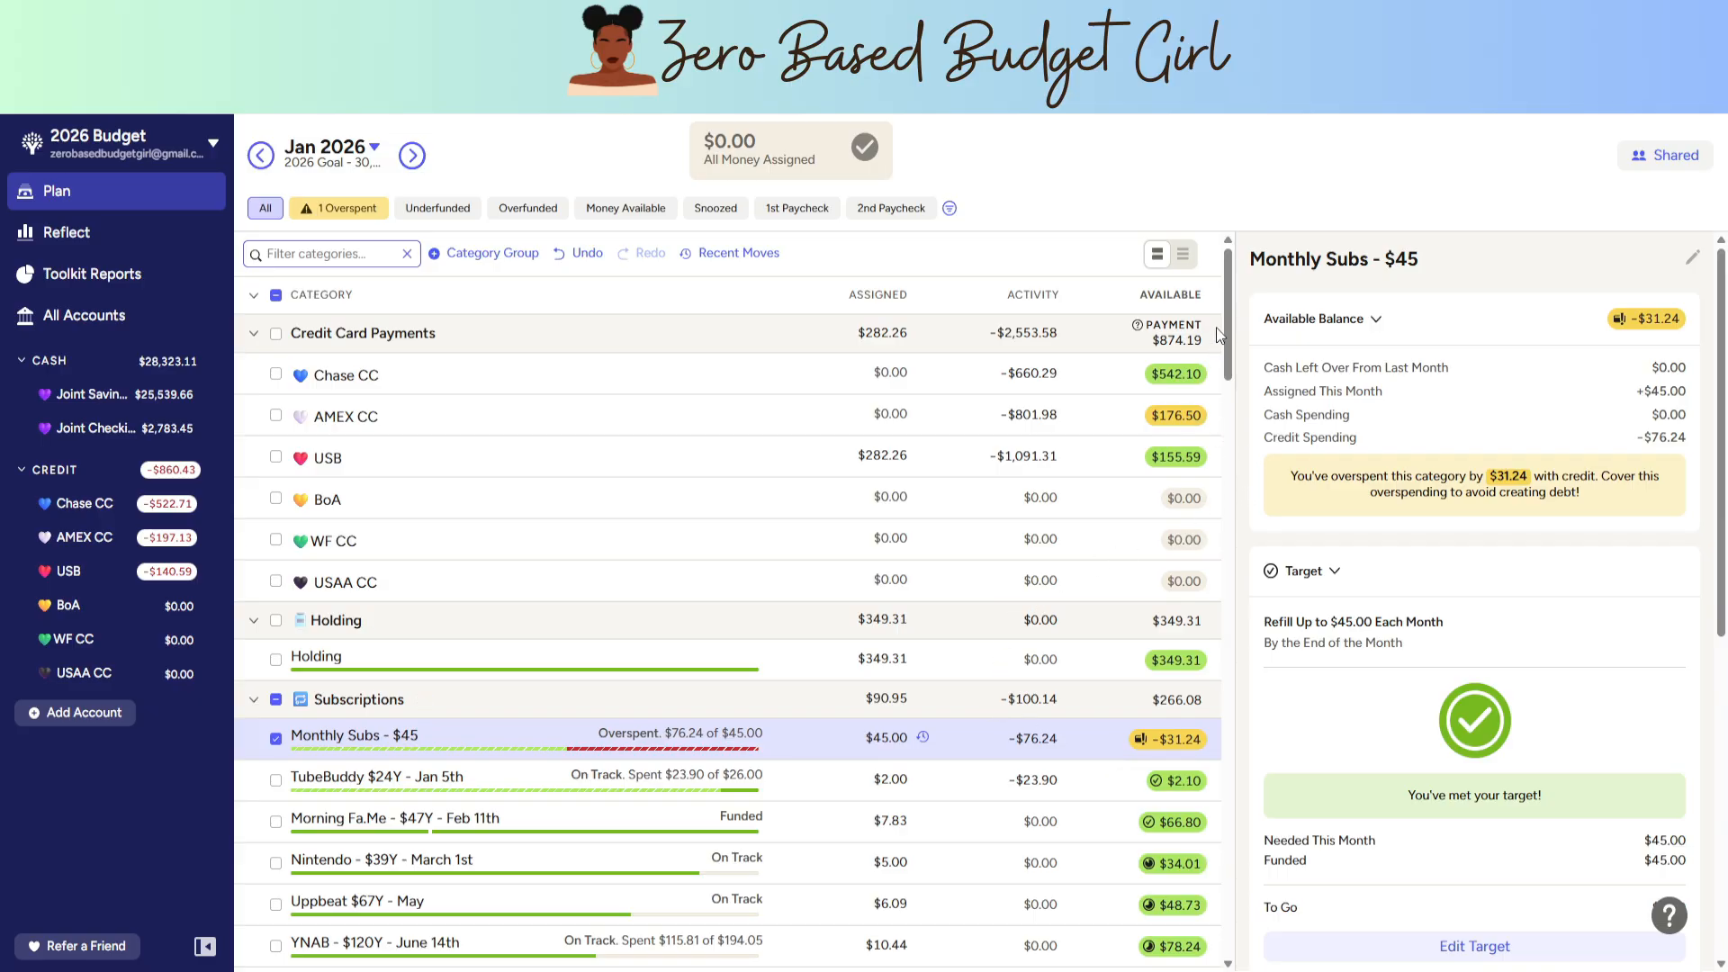
drag(1228, 304, 1257, 430)
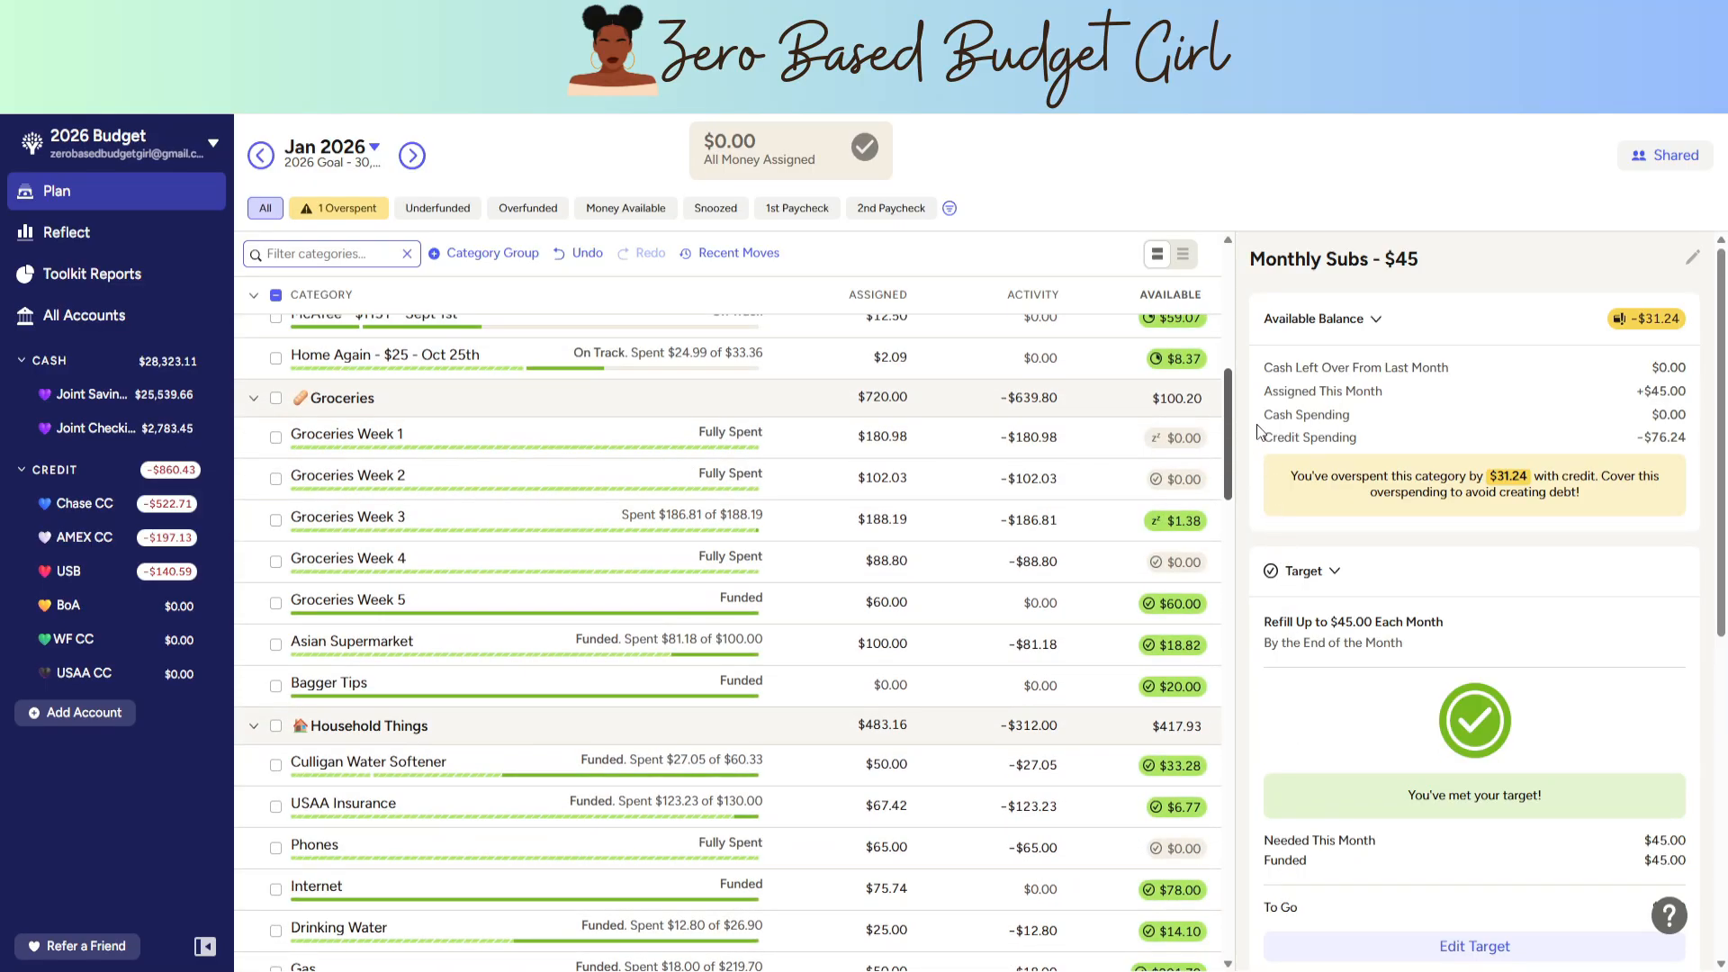
drag(1257, 430, 1235, 296)
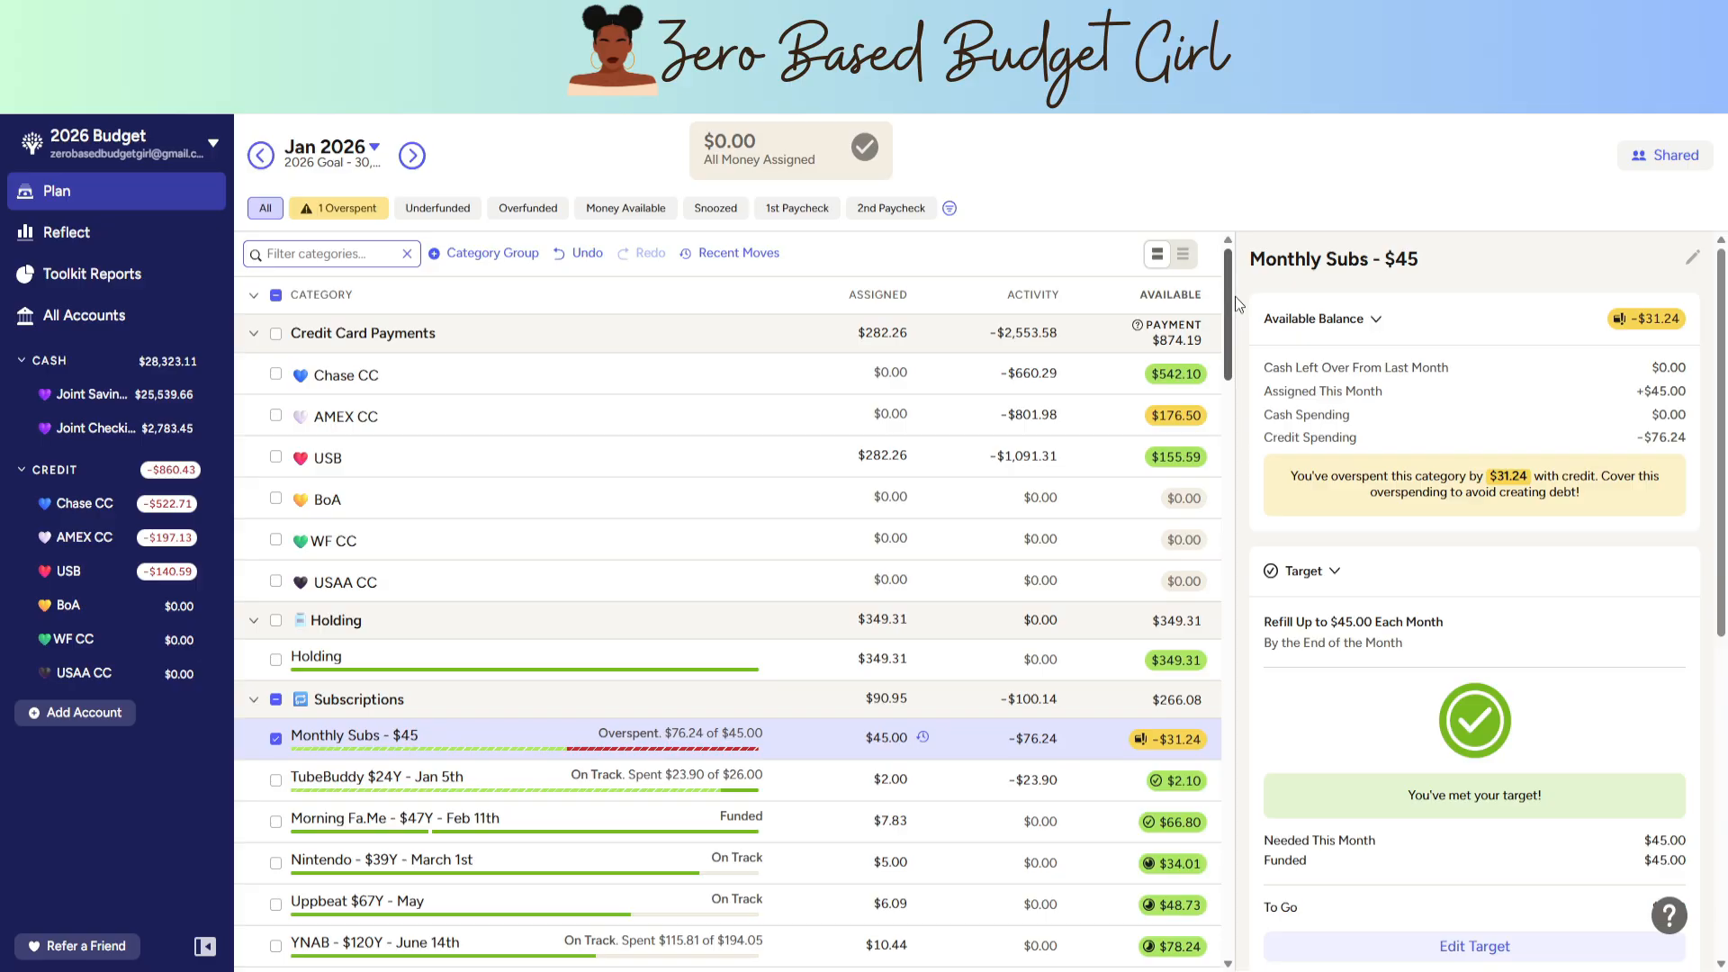